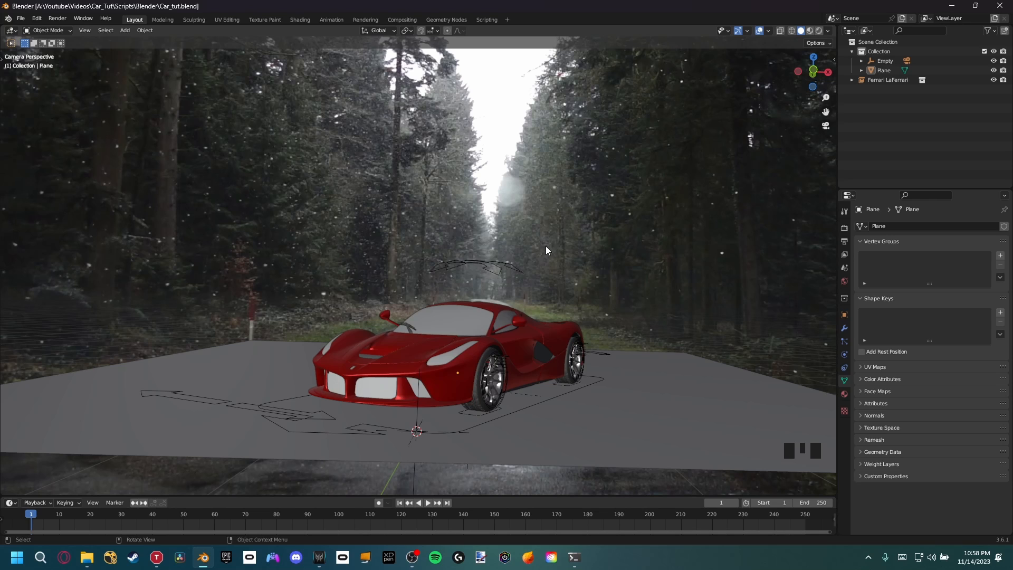
Step: Hide the ground plane to compare the car with the road backdrop, and bring the plane back
{"action": "middle_click_drag", "start_coordinate": [585, 259], "coordinate": [539, 301], "text": "shift"}
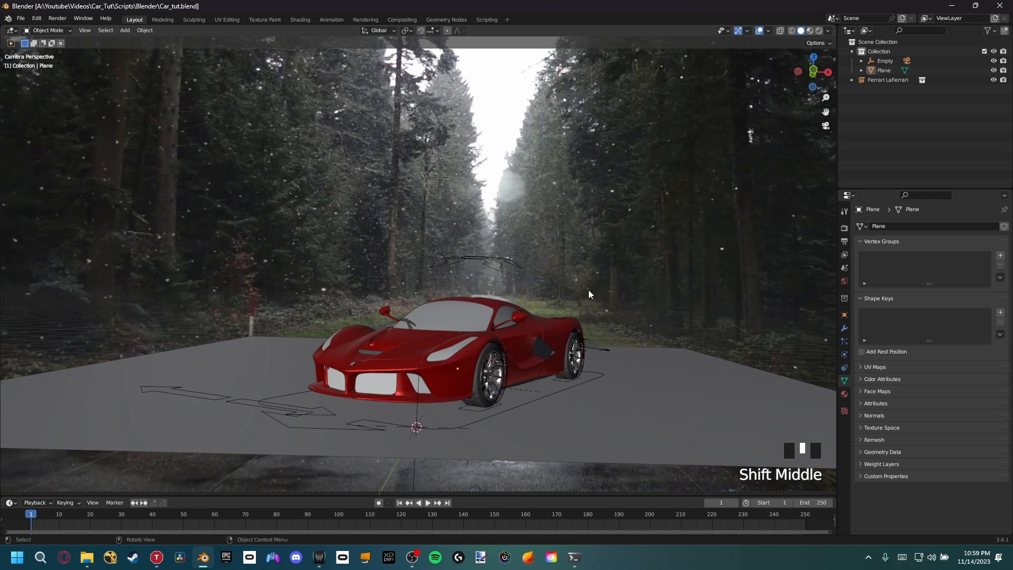
{"action": "left_click", "coordinate": [619, 382]}
{"action": "key", "text": "h"}
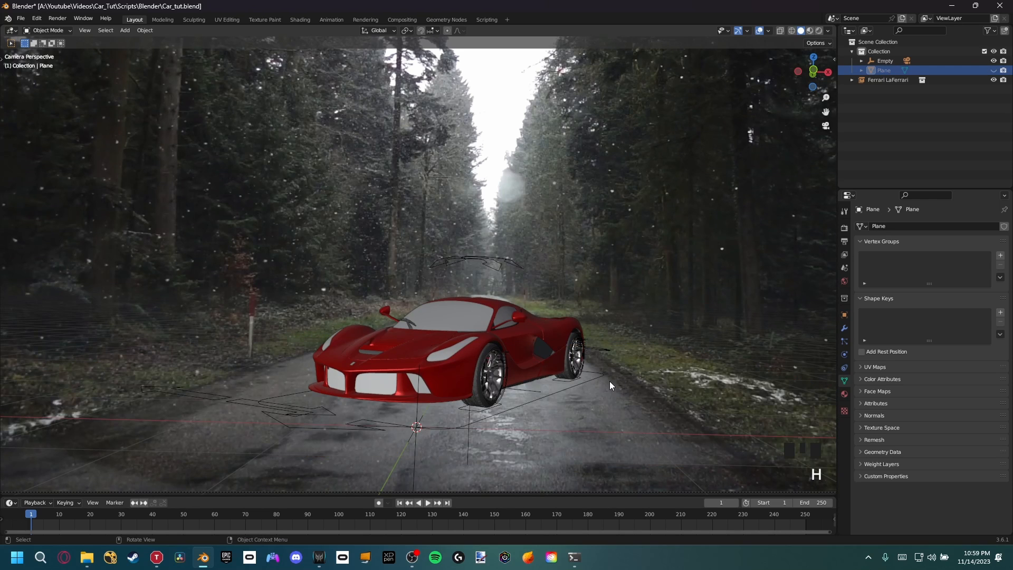
{"action": "key", "text": "alt+h"}
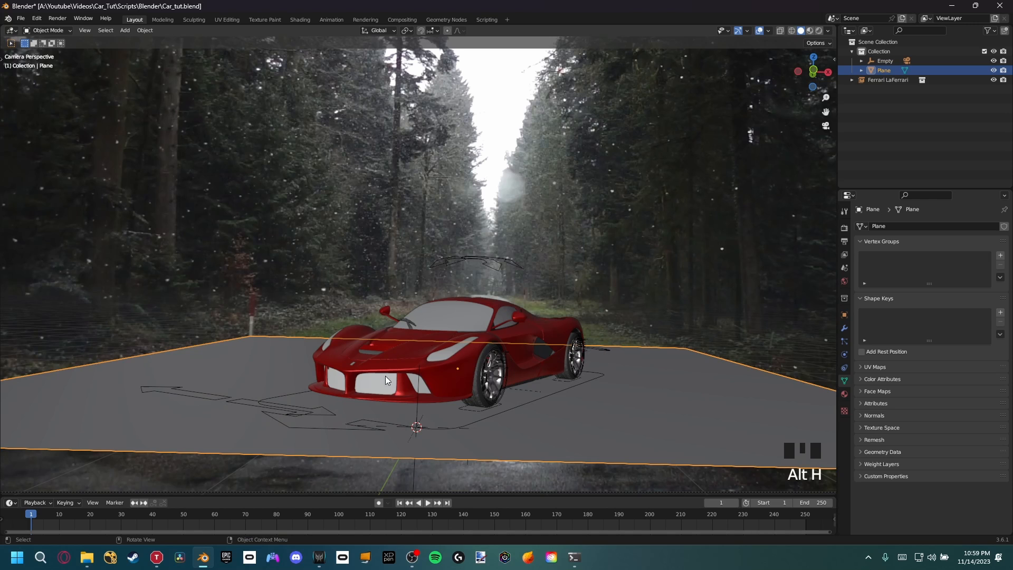
{"action": "scroll", "coordinate": [502, 403], "scroll_direction": "down", "scroll_amount": 2}
{"action": "middle_click_drag", "start_coordinate": [517, 426], "coordinate": [615, 393], "text": "shift"}
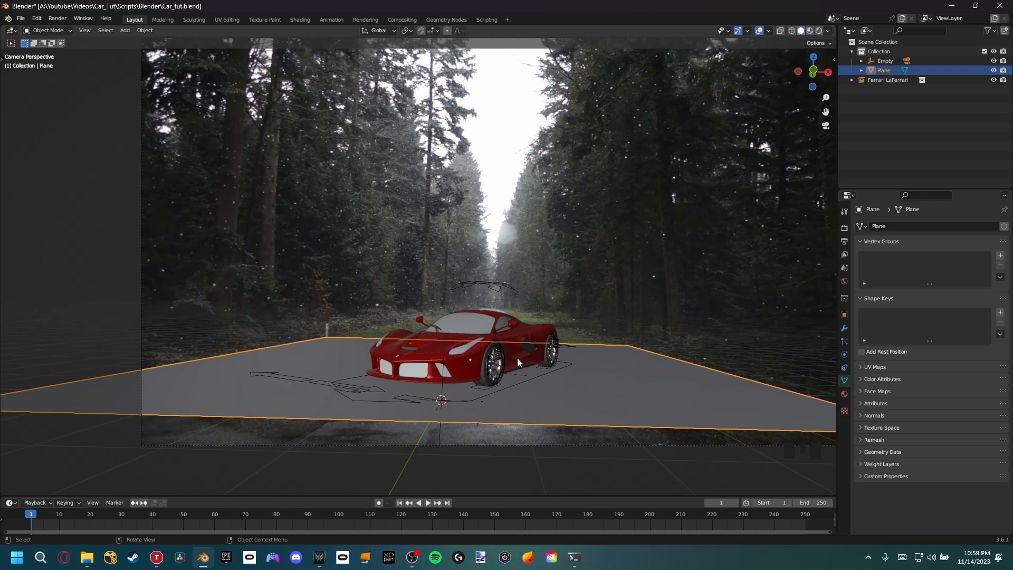
{"action": "scroll", "coordinate": [527, 343], "scroll_direction": "up", "scroll_amount": 2}
{"action": "middle_click_drag", "start_coordinate": [530, 340], "coordinate": [540, 334], "text": "shift"}
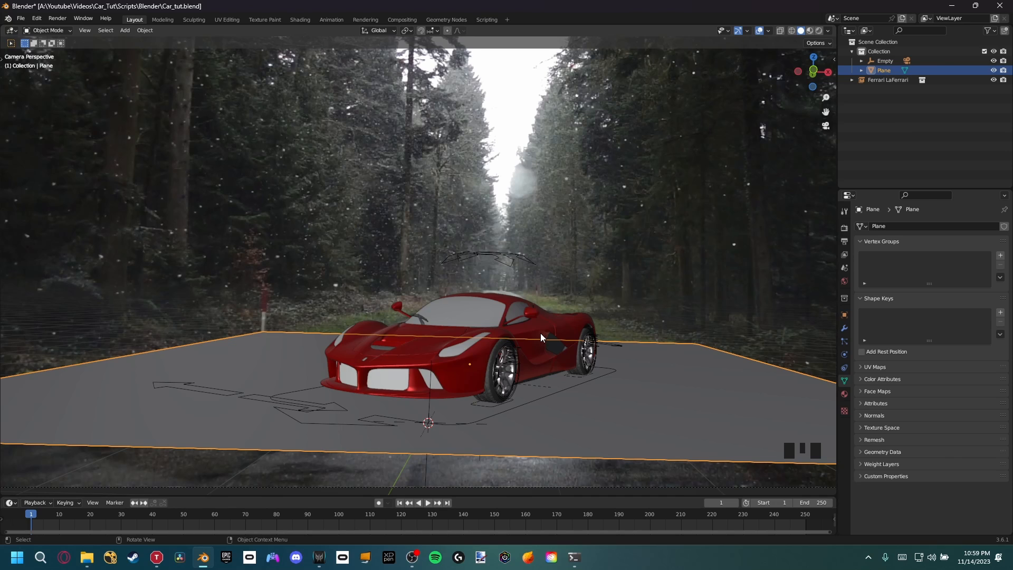
Step: Set the render engine to Cycles and its device to GPU Compute
{"action": "left_click", "coordinate": [844, 228]}
{"action": "left_click", "coordinate": [927, 225]}
{"action": "left_click", "coordinate": [926, 258]}
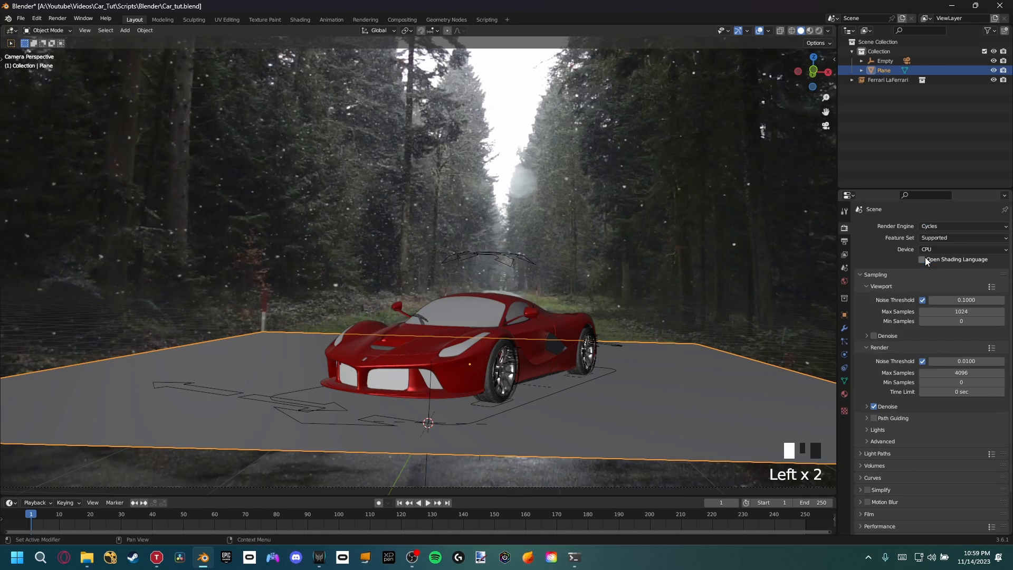
{"action": "left_click", "coordinate": [927, 249]}
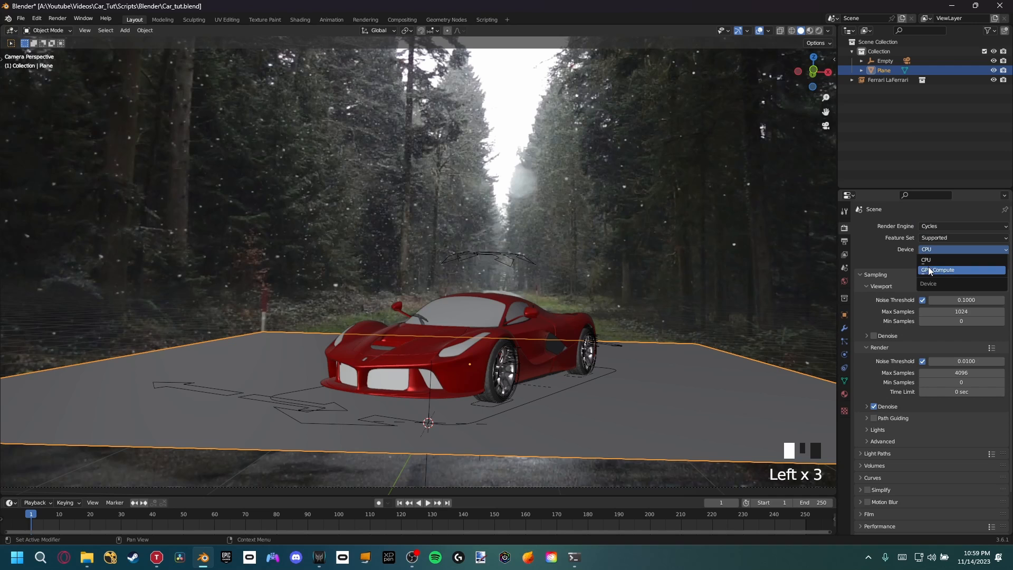
{"action": "left_click", "coordinate": [927, 270]}
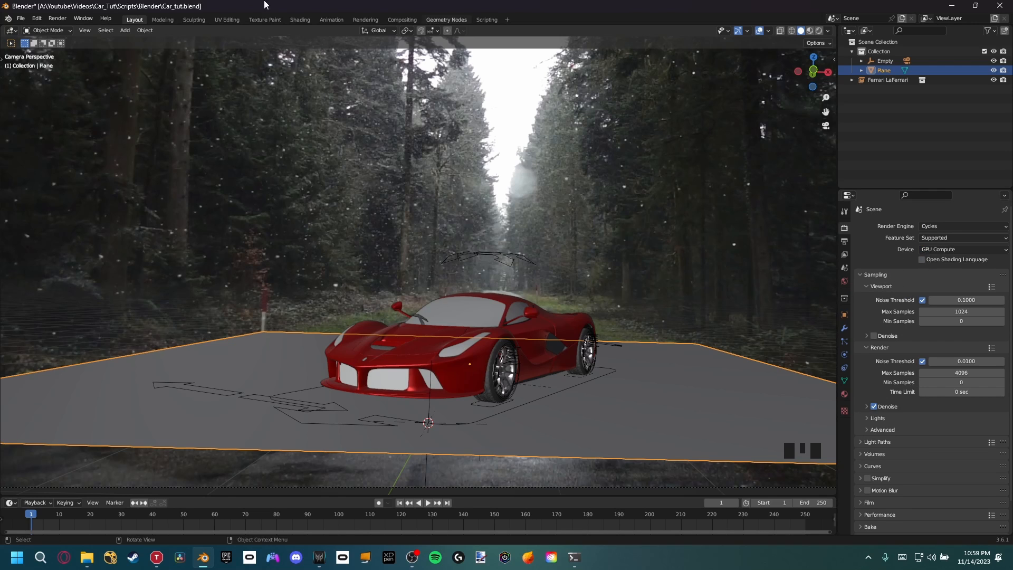
Step: Check the Cycles render device selection in the system preferences and close them
{"action": "left_click", "coordinate": [36, 18]}
{"action": "left_click", "coordinate": [68, 153]}
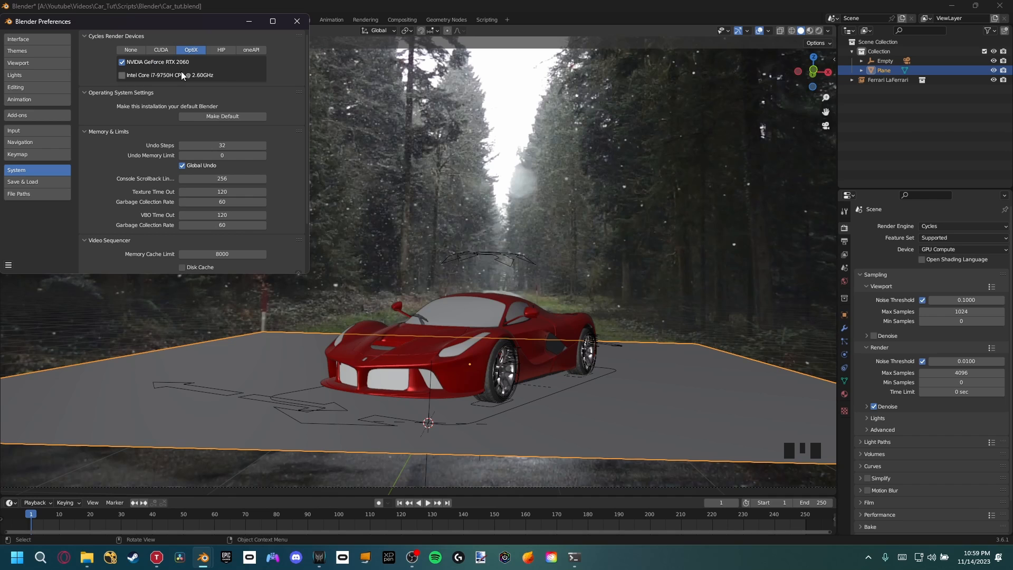
{"action": "left_click", "coordinate": [296, 21]}
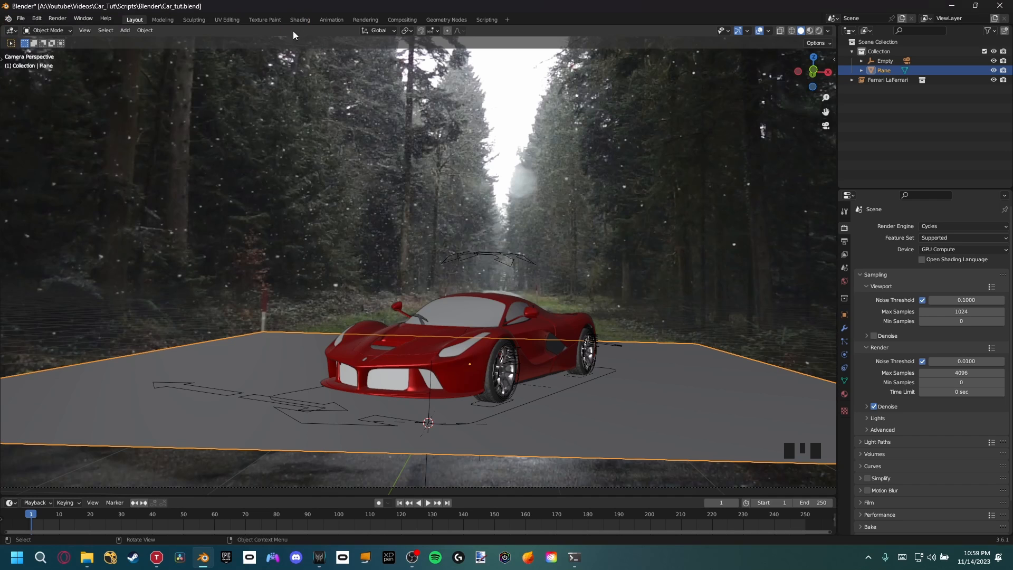
Step: Enable denoising for the viewport and disable it for the final render
{"action": "middle_click_drag", "start_coordinate": [524, 273], "coordinate": [741, 283], "text": "shift"}
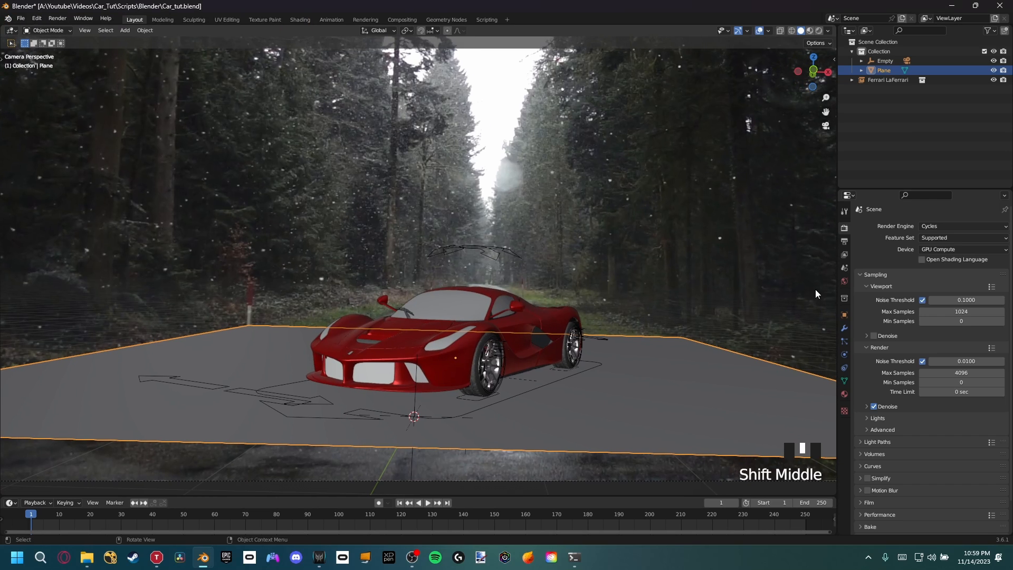
{"action": "left_click", "coordinate": [874, 337]}
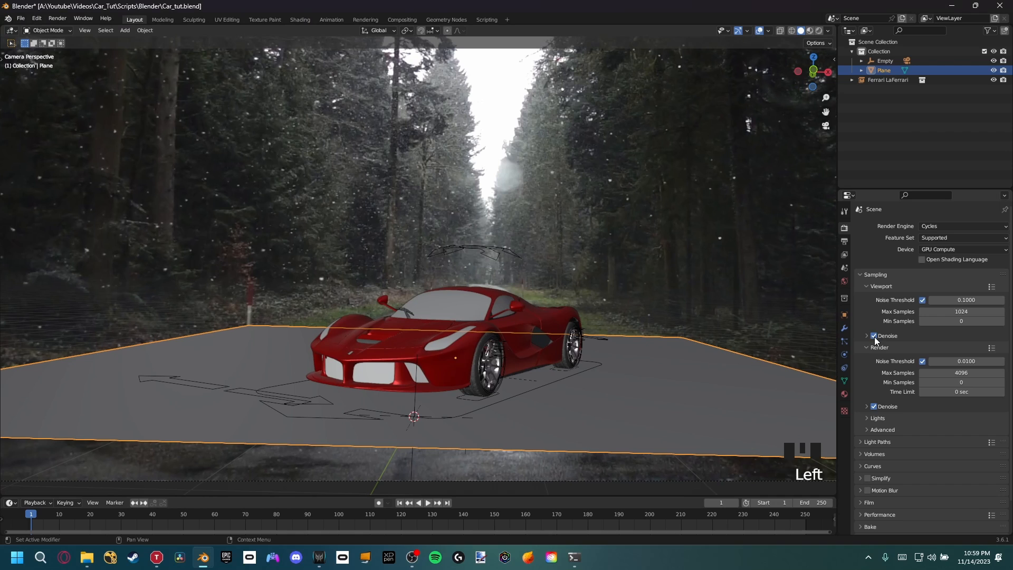
{"action": "left_click", "coordinate": [874, 407]}
{"action": "middle_click_drag", "start_coordinate": [588, 324], "coordinate": [563, 319], "text": "shift"}
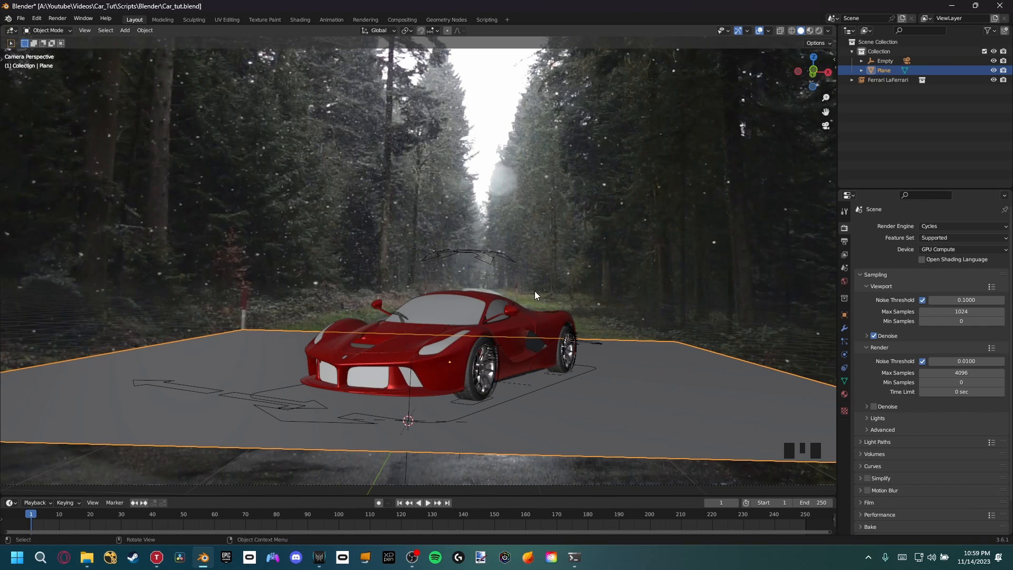
Step: Set the maximum samples to 128 for the render and 64 for the viewport
{"action": "left_click", "coordinate": [956, 371]}
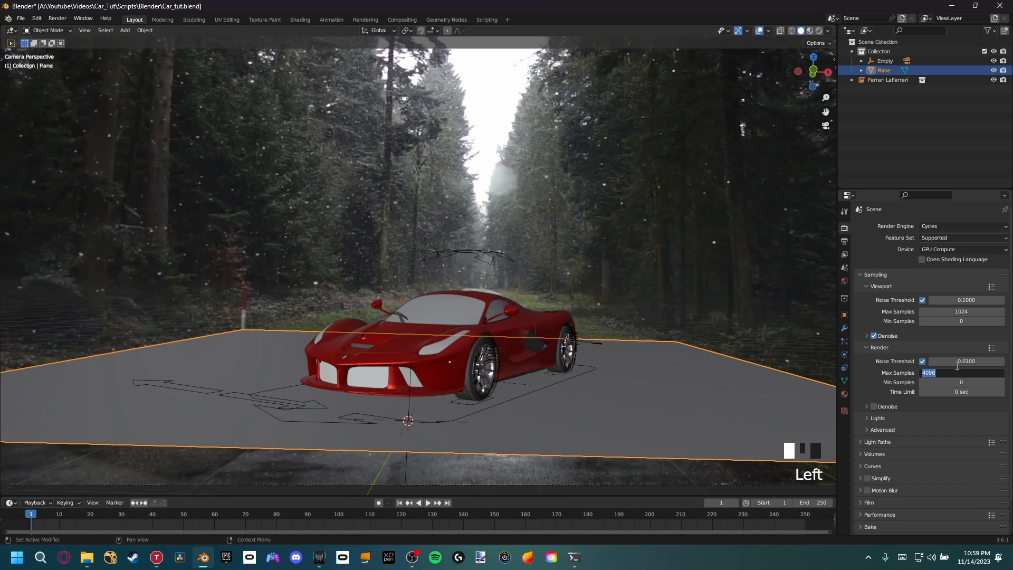
{"action": "key", "text": "Num_Lock"}
{"action": "type", "text": "128"}
{"action": "key", "text": "Return"}
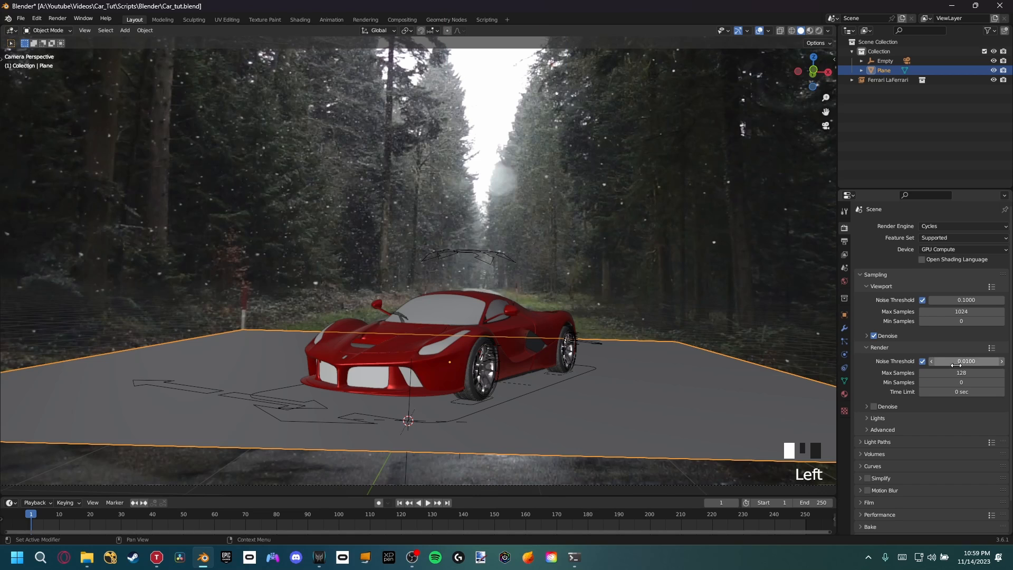
{"action": "left_click", "coordinate": [959, 310]}
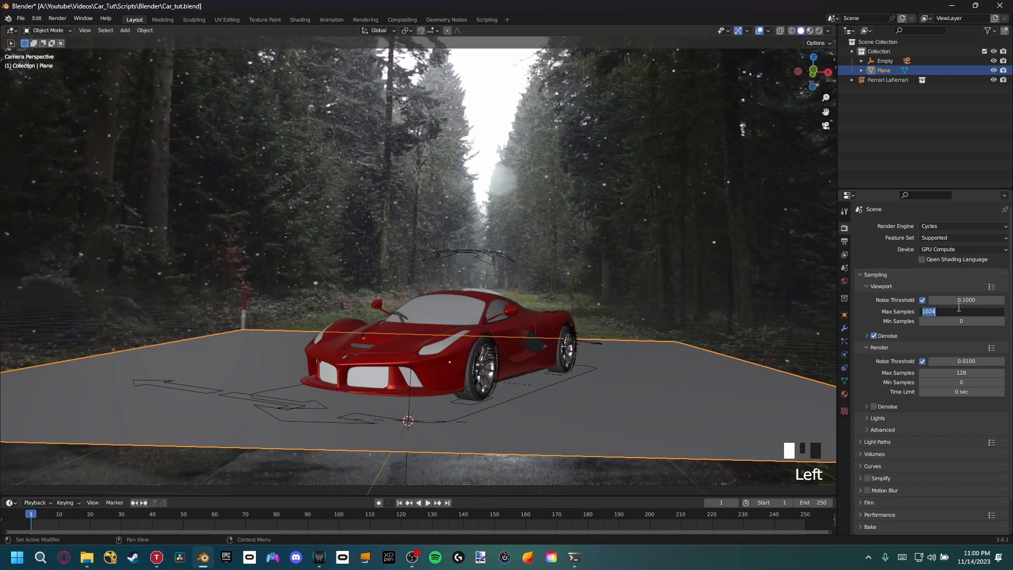
{"action": "type", "text": "64"}
{"action": "key", "text": "Return"}
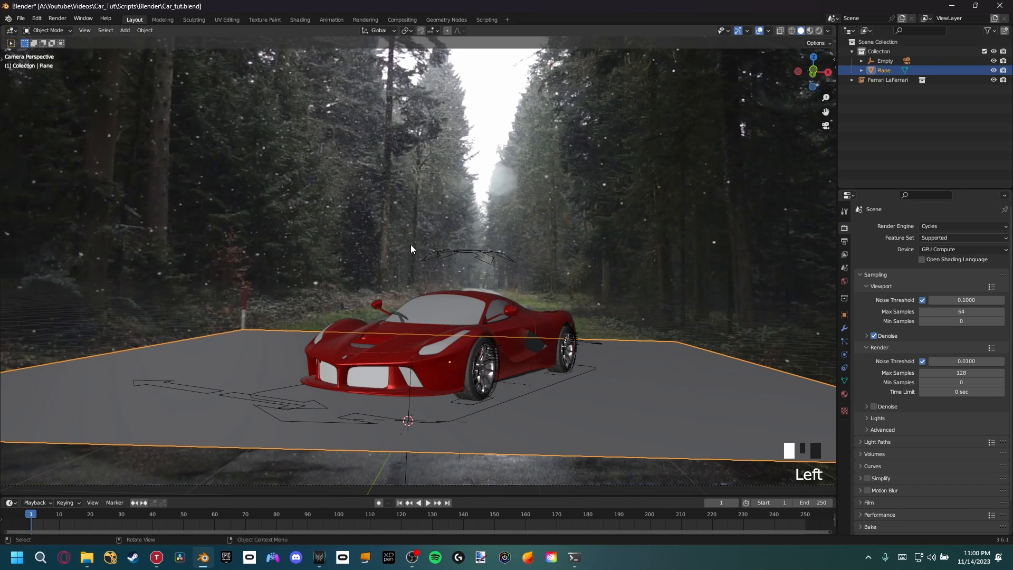
Step: Switch the camera view to Rendered shading and deselect the ground plane
{"action": "middle_click_drag", "start_coordinate": [568, 339], "coordinate": [572, 343], "text": "shift"}
{"action": "middle_click_drag", "start_coordinate": [527, 317], "coordinate": [516, 342], "text": "shift"}
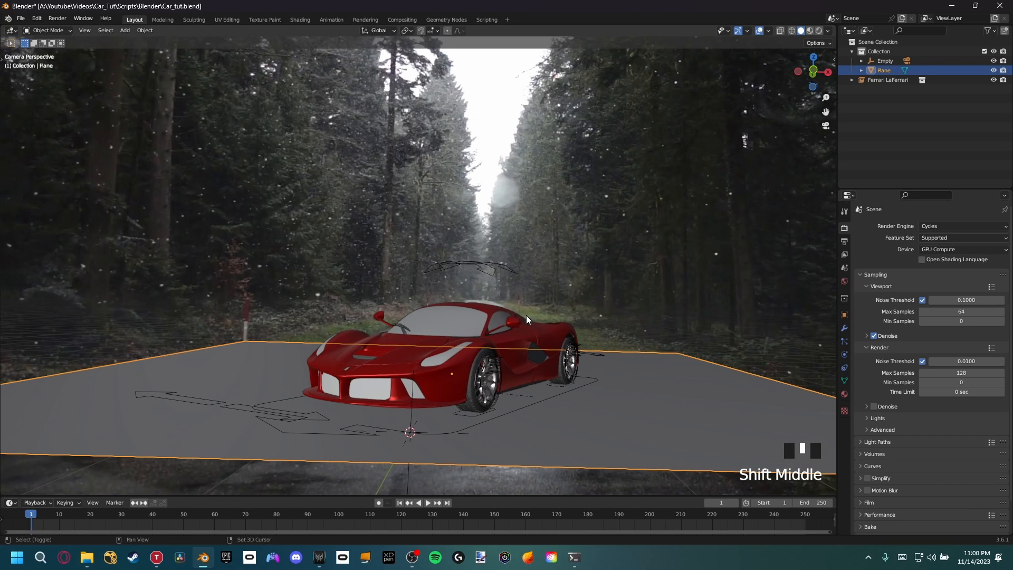
{"action": "key", "text": "z"}
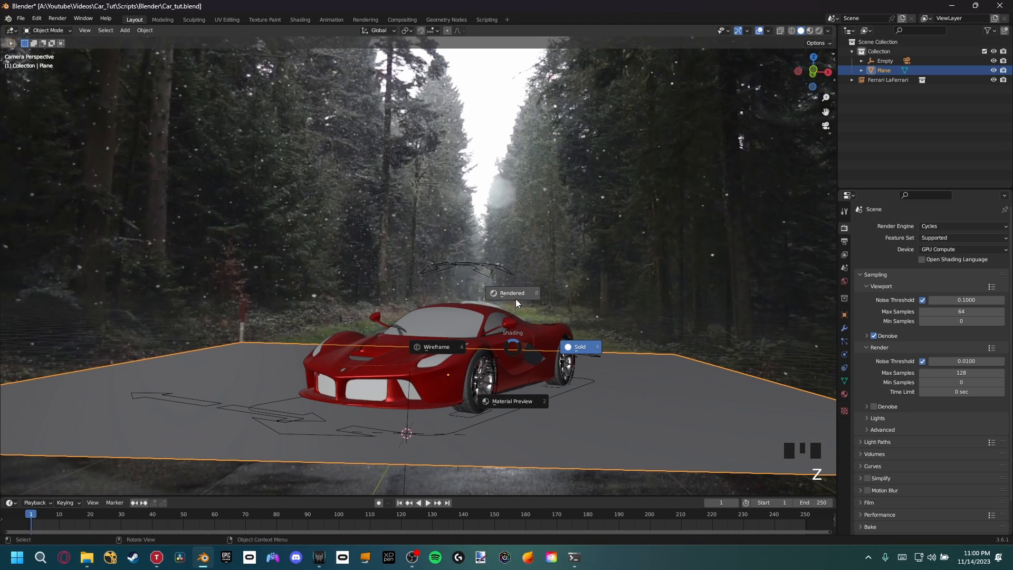
{"action": "left_click", "coordinate": [515, 299]}
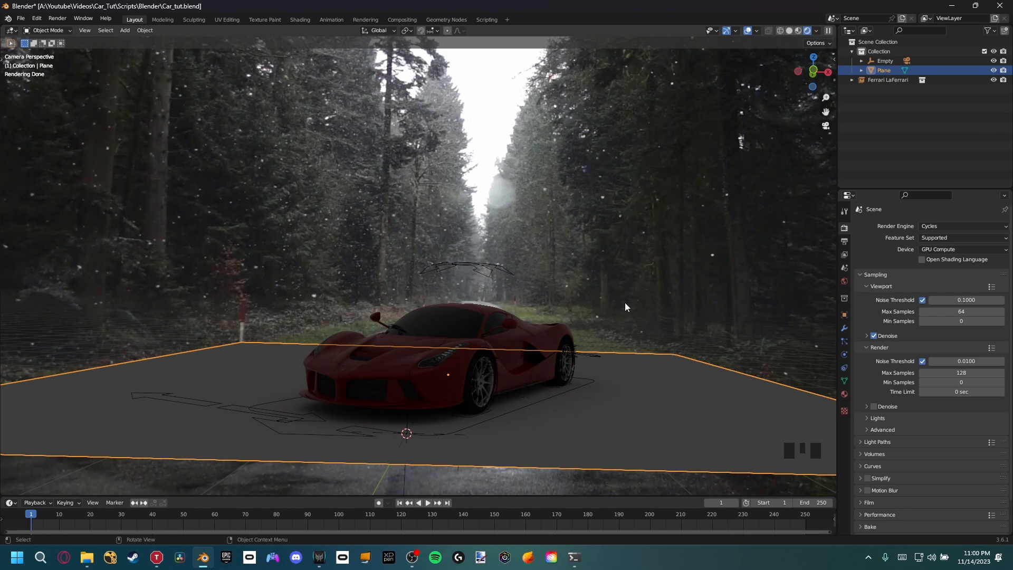
{"action": "left_click", "coordinate": [592, 336]}
{"action": "middle_click_drag", "start_coordinate": [592, 336], "coordinate": [613, 347], "text": "shift"}
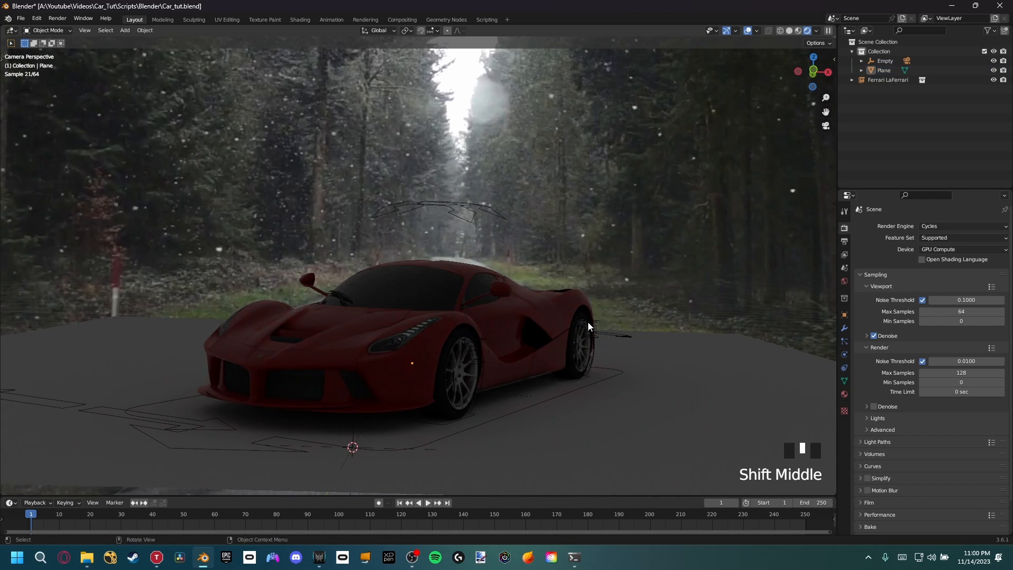
{"action": "scroll", "coordinate": [585, 323], "scroll_direction": "down", "scroll_amount": 1}
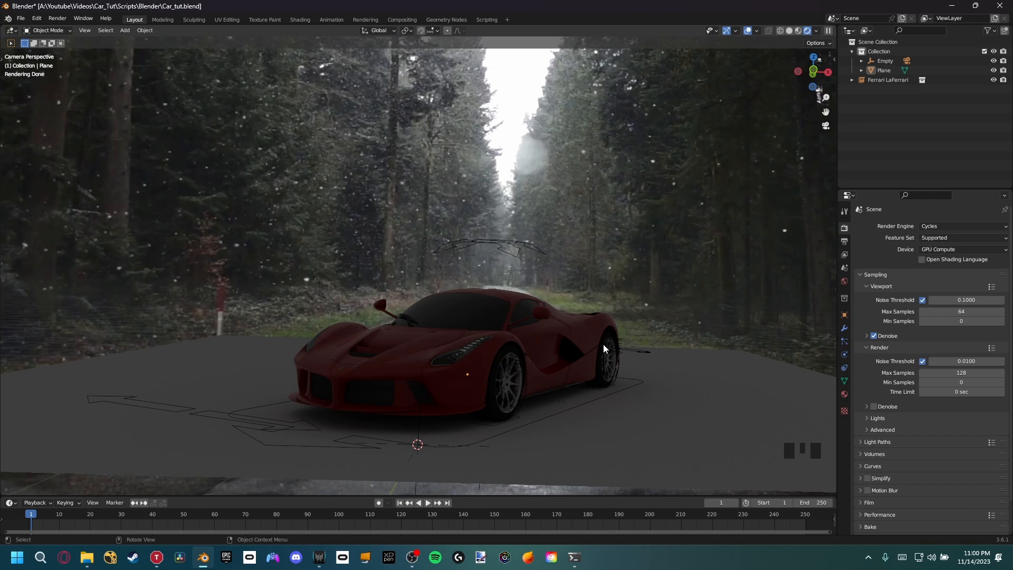
Step: Hide the ground plane in the rendered view to see the car without its shadow, and unhide it
{"action": "left_click", "coordinate": [668, 441]}
{"action": "key", "text": "h"}
{"action": "middle_click_drag", "start_coordinate": [521, 468], "coordinate": [530, 417], "text": "shift"}
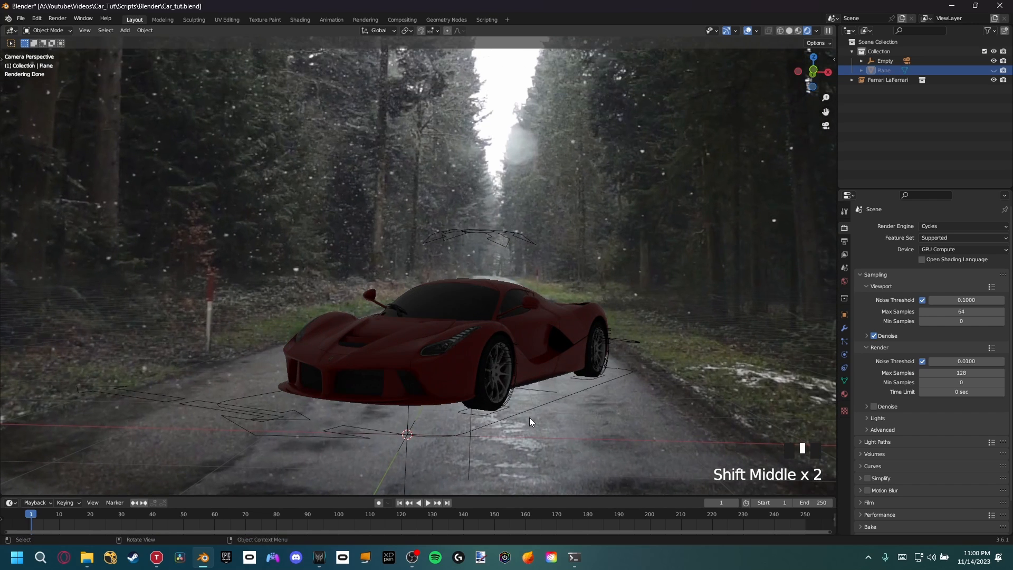
{"action": "key", "text": "alt+h"}
{"action": "middle_click_drag", "start_coordinate": [565, 362], "coordinate": [607, 302], "text": "shift"}
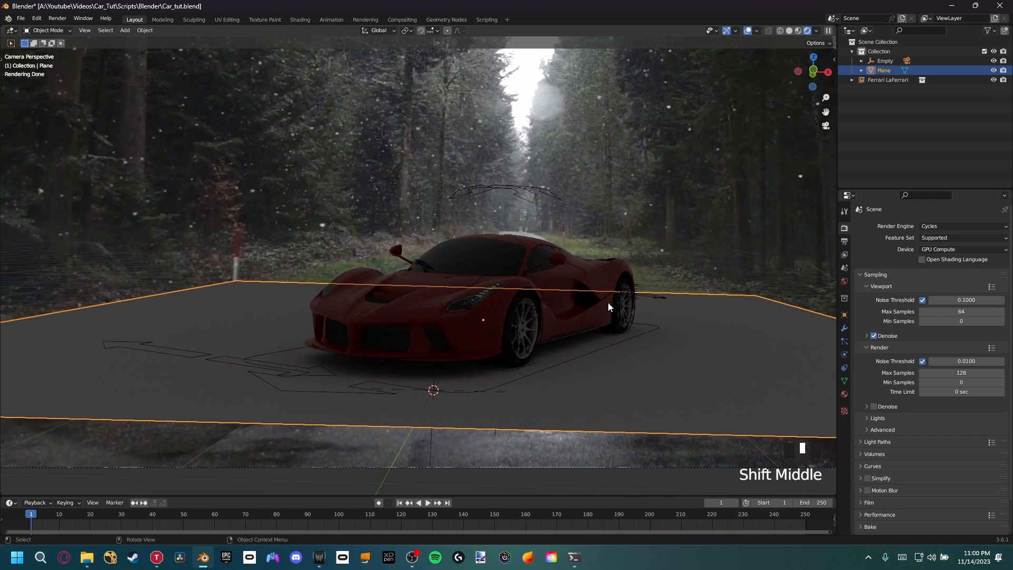
{"action": "middle_click_drag", "start_coordinate": [608, 306], "coordinate": [556, 363], "text": "shift"}
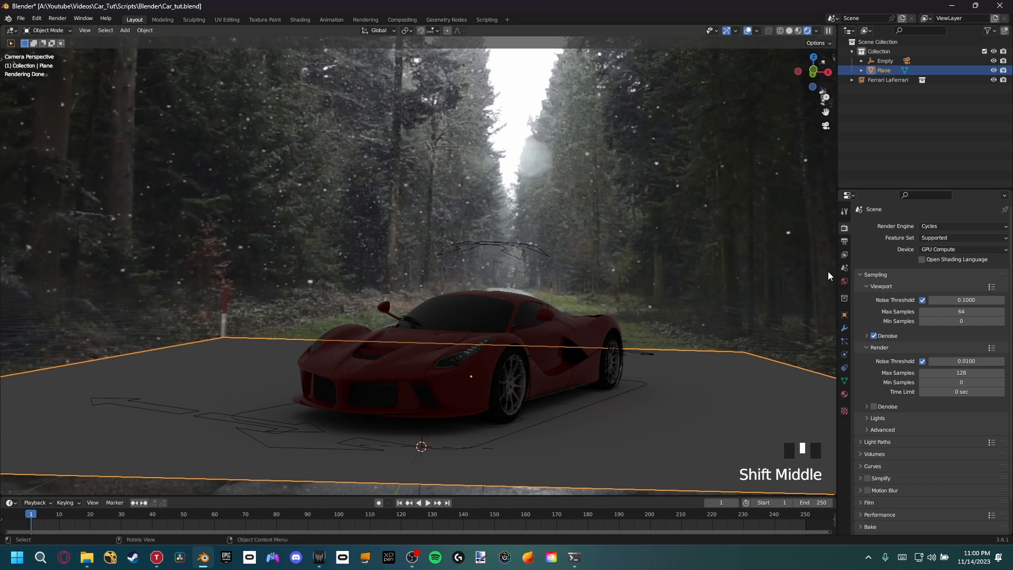
Step: Use an Environment Texture as the color of the world background
{"action": "left_click", "coordinate": [843, 282]}
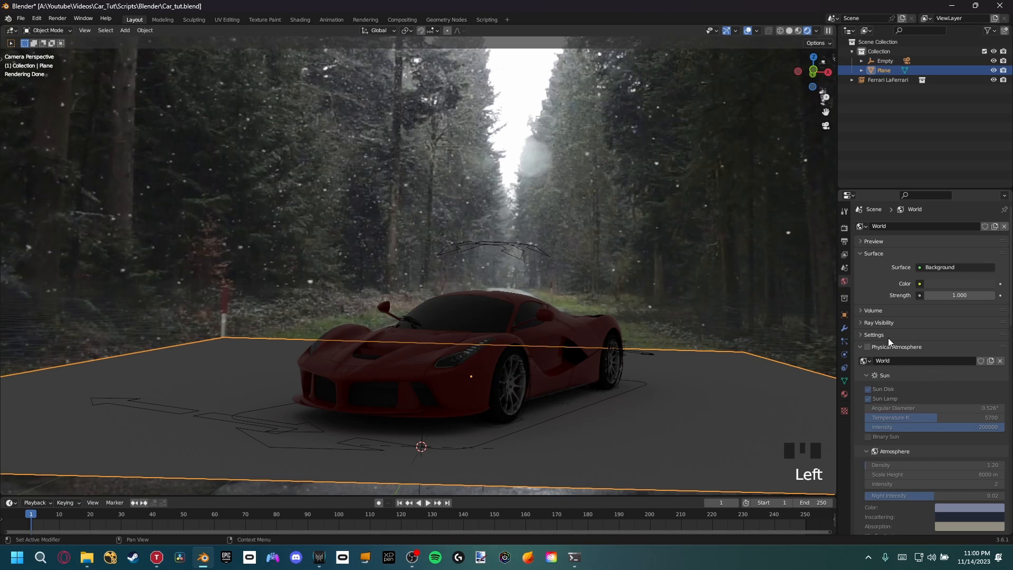
{"action": "left_click", "coordinate": [919, 284]}
{"action": "left_click", "coordinate": [713, 323]}
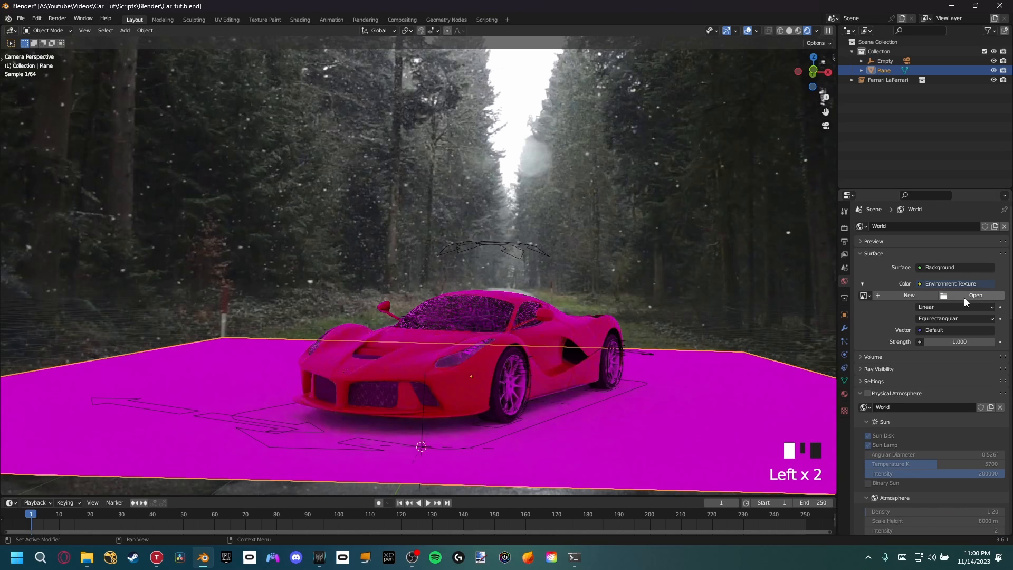
Step: Load dam_bridge_4k.exr from the Car_Tut project's Assets\Images folder as the world's environment texture
{"action": "left_click", "coordinate": [965, 295]}
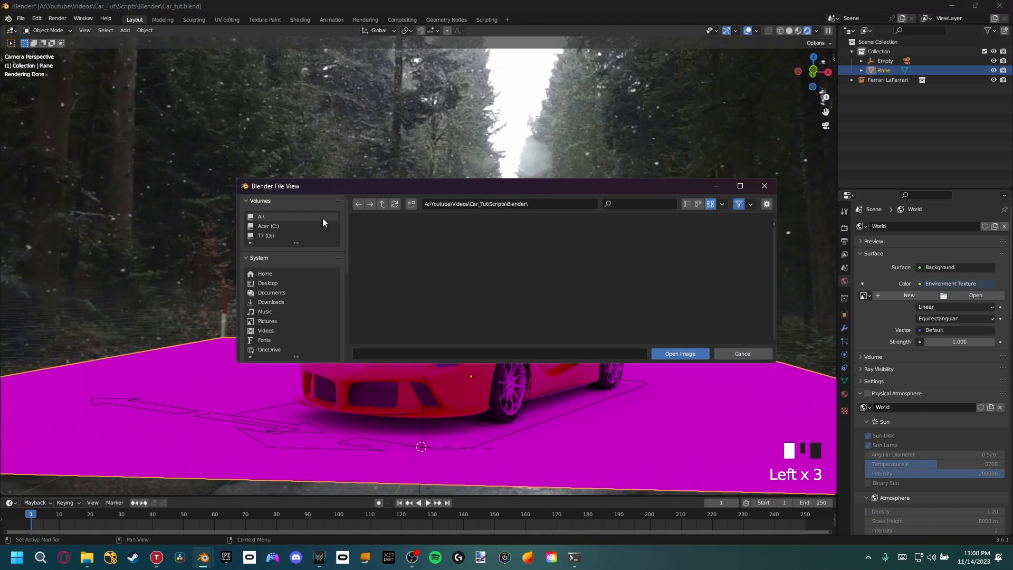
{"action": "scroll", "coordinate": [518, 287], "scroll_direction": "down", "scroll_amount": 1}
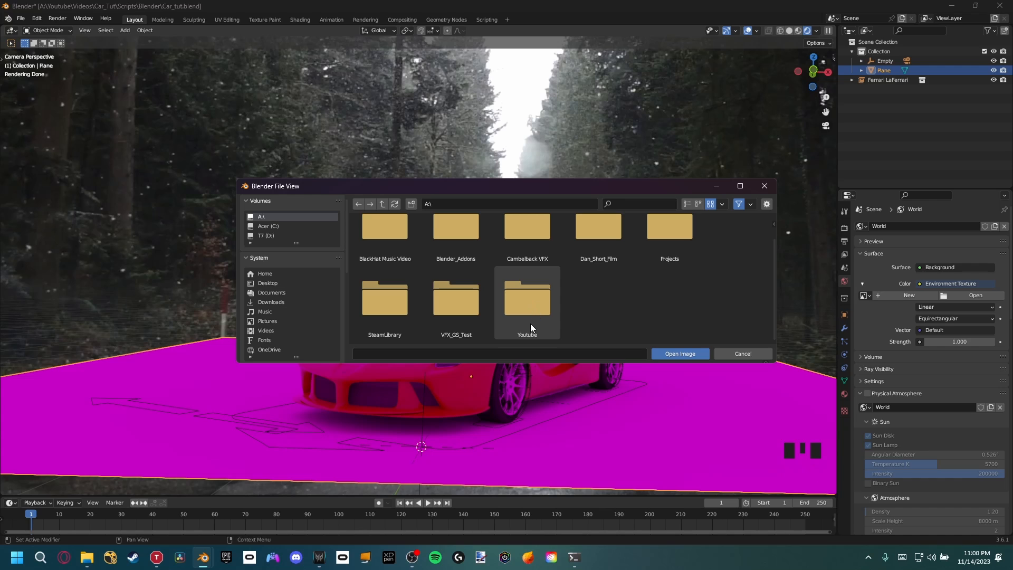
{"action": "double_click", "coordinate": [545, 306]}
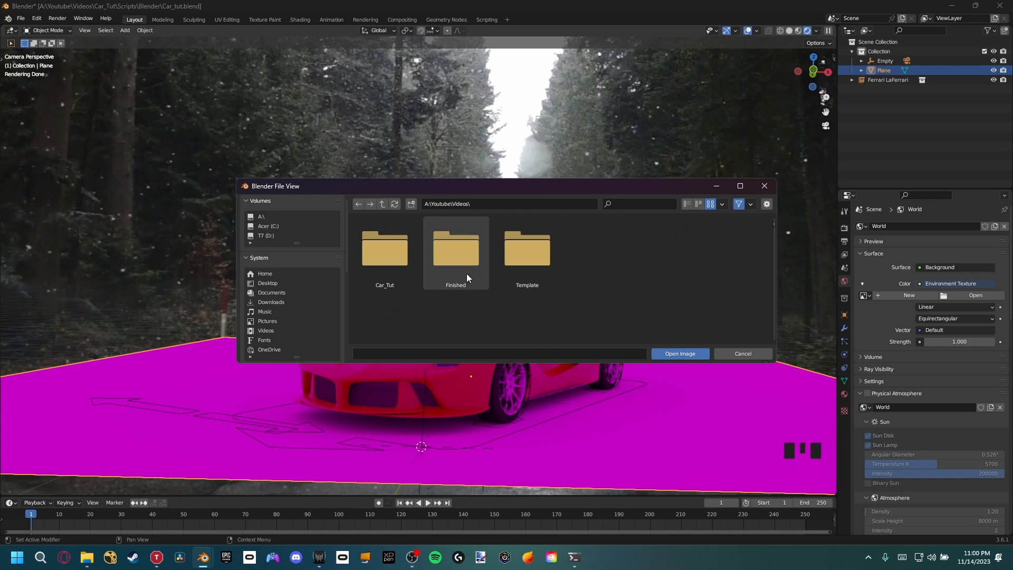
{"action": "double_click", "coordinate": [398, 267]}
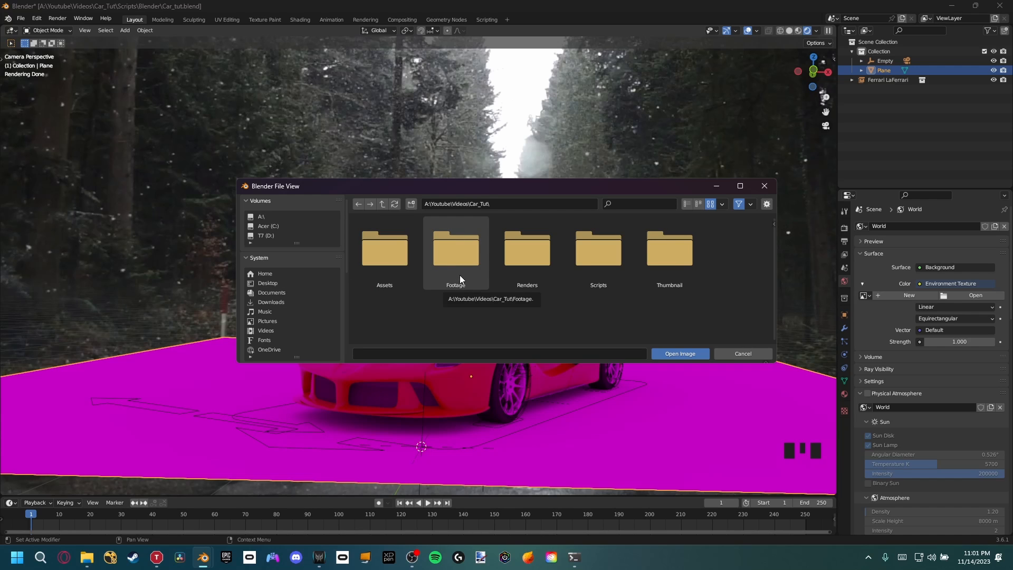
{"action": "double_click", "coordinate": [533, 274]}
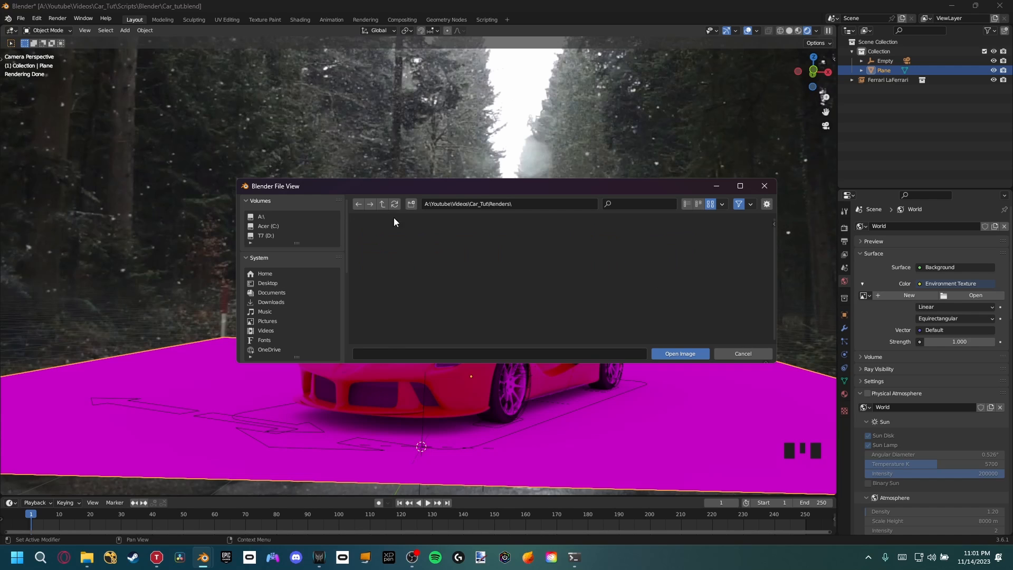
{"action": "left_click", "coordinate": [383, 204]}
{"action": "double_click", "coordinate": [401, 260]}
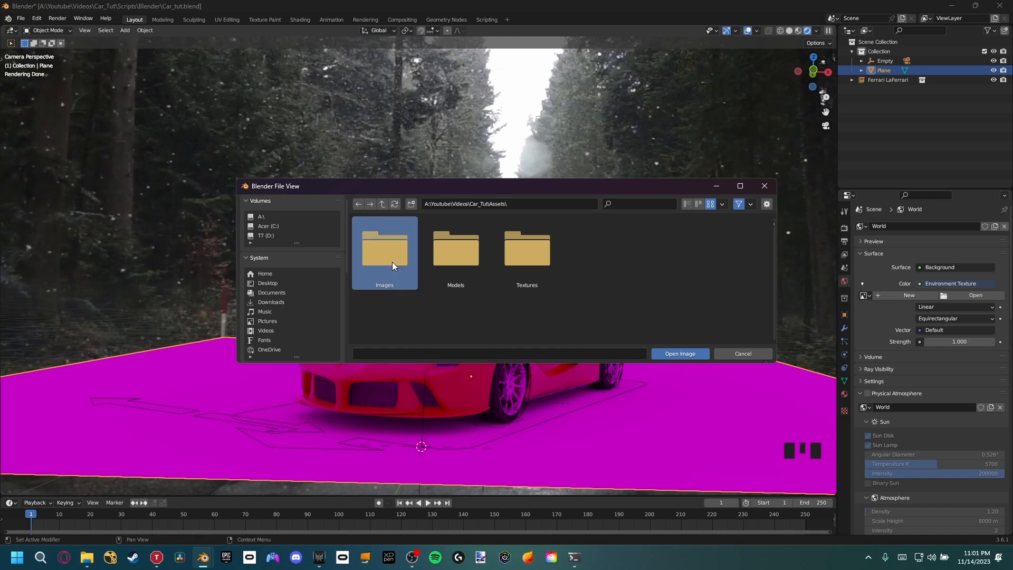
{"action": "double_click", "coordinate": [391, 261]}
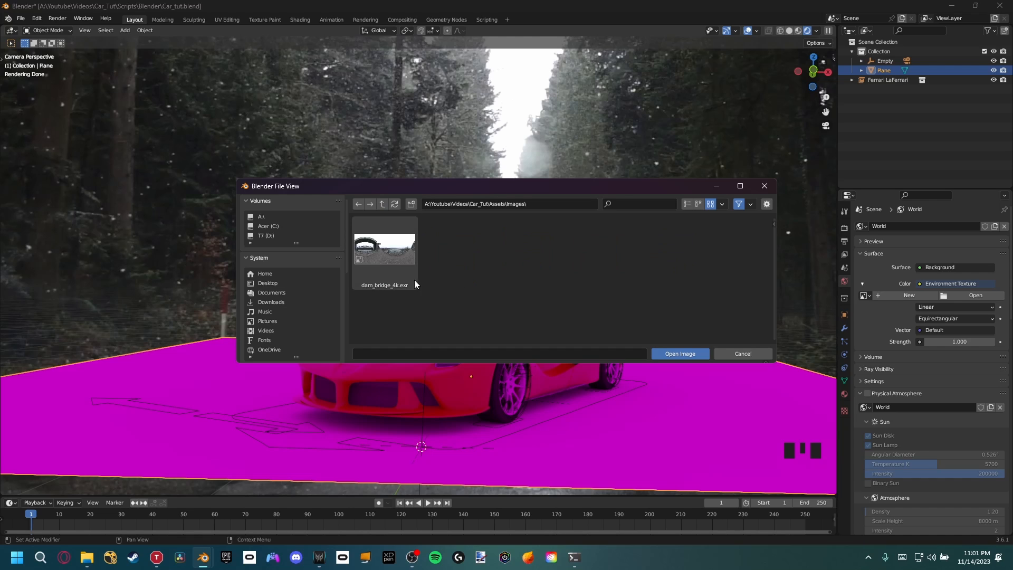
{"action": "left_click", "coordinate": [399, 264]}
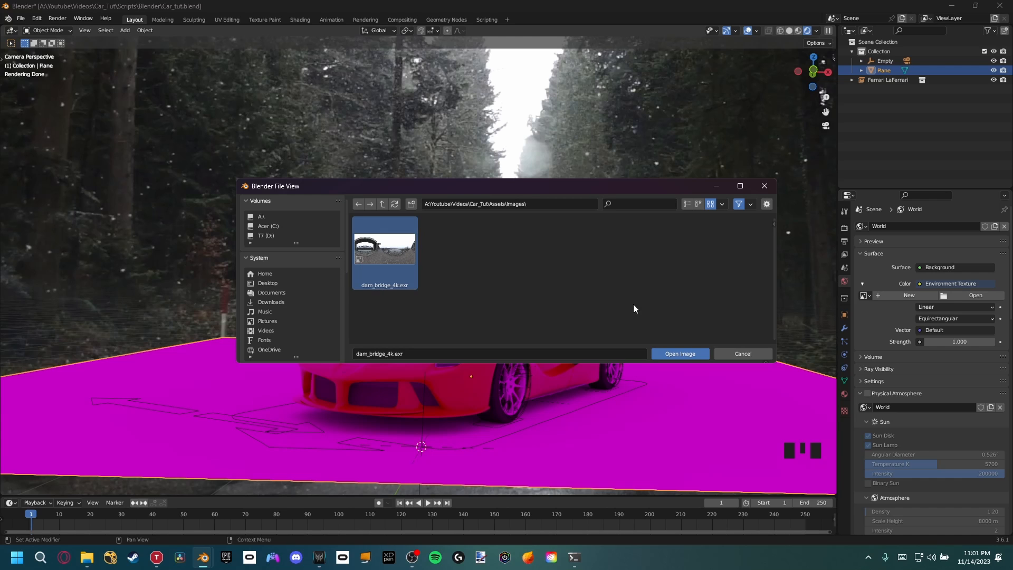
{"action": "left_click", "coordinate": [690, 353]}
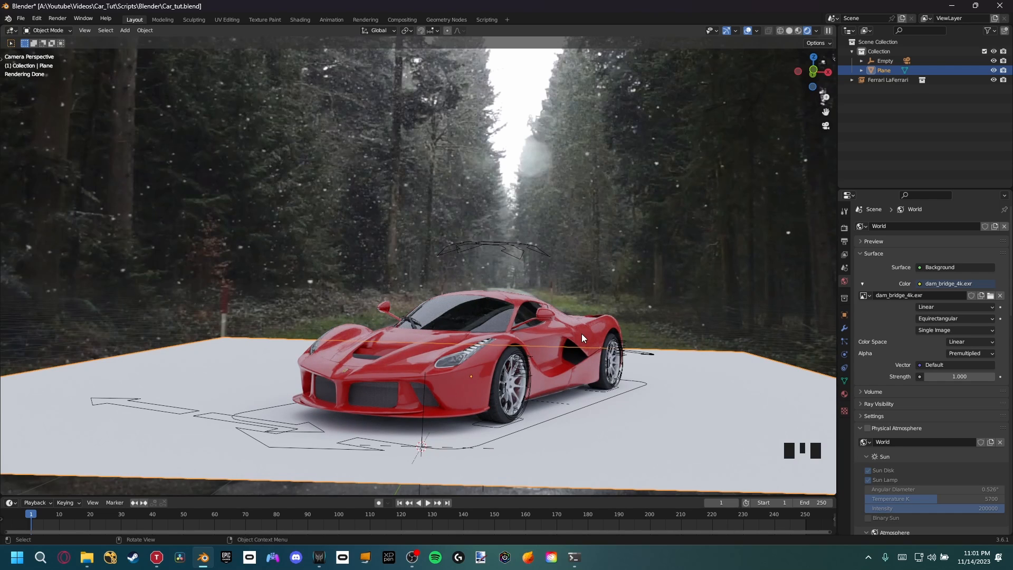
Step: Make the render film transparent so the HDRI lights the scene without being seen behind the car
{"action": "middle_click_drag", "start_coordinate": [581, 335], "coordinate": [478, 285]}
{"action": "scroll", "coordinate": [582, 394], "scroll_direction": "down", "scroll_amount": 2}
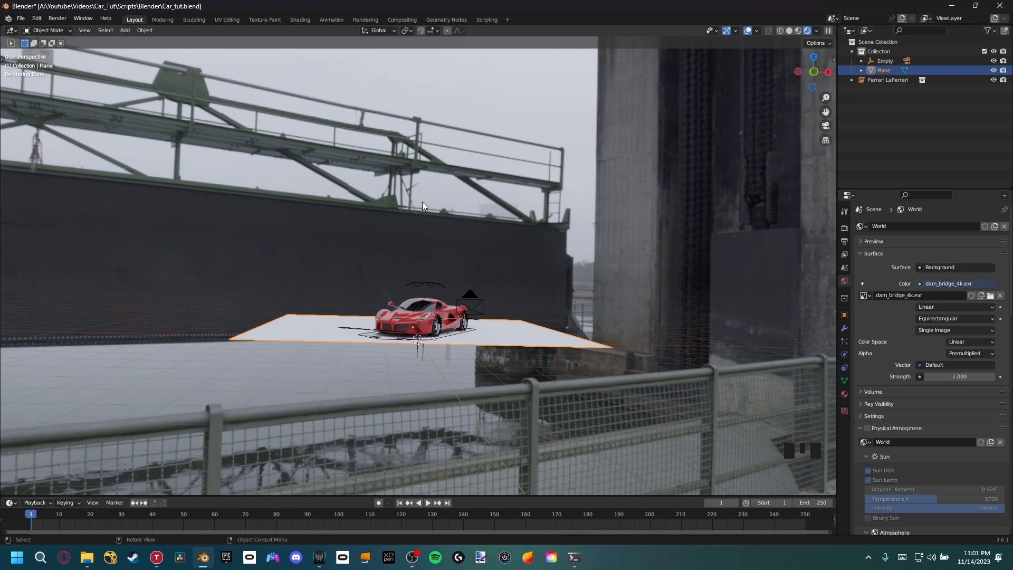
{"action": "key", "text": "KP_0"}
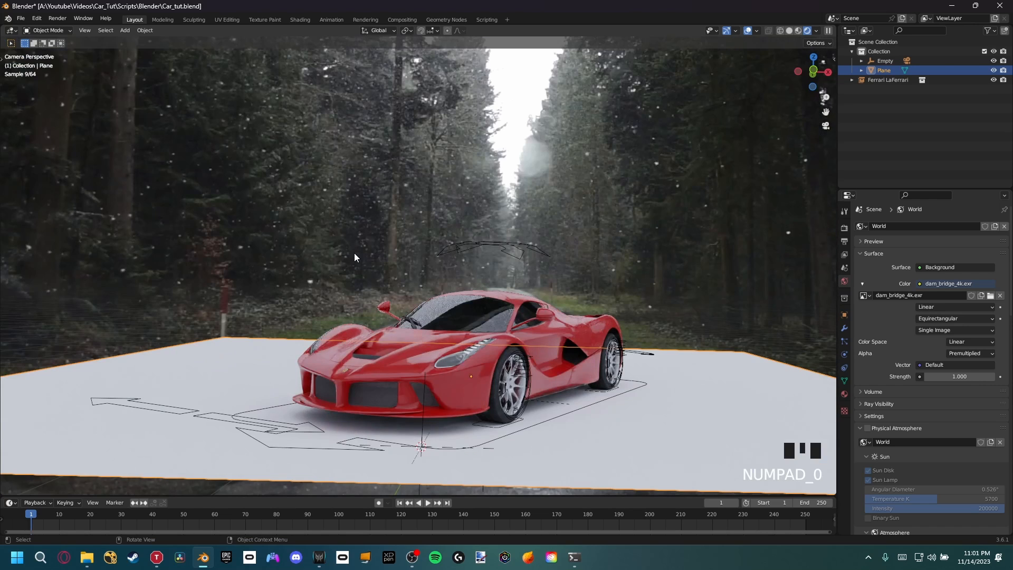
{"action": "scroll", "coordinate": [414, 258], "scroll_direction": "down", "scroll_amount": 2}
{"action": "middle_click_drag", "start_coordinate": [413, 258], "coordinate": [458, 273], "text": "shift"}
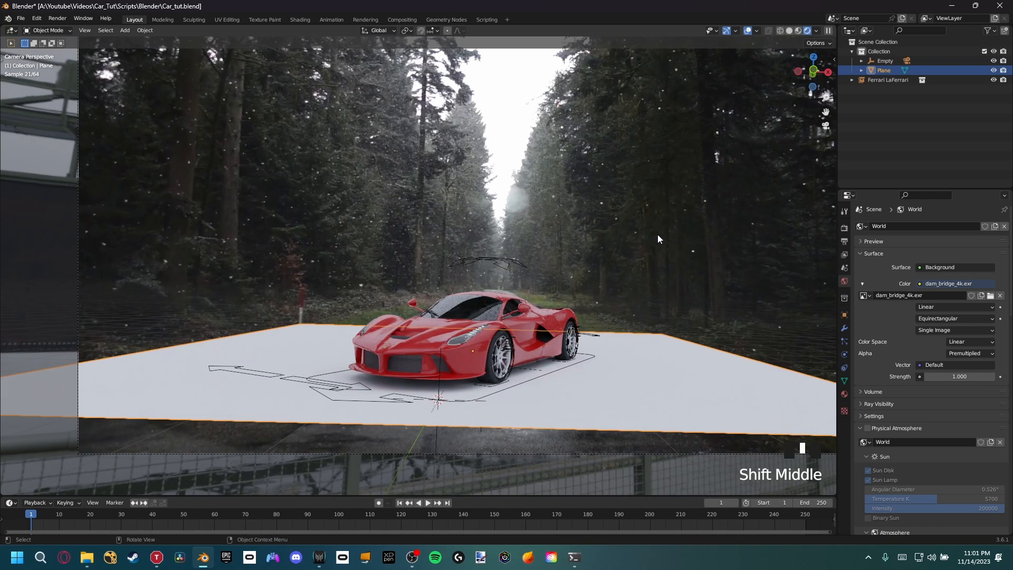
{"action": "left_click", "coordinate": [844, 228]}
{"action": "scroll", "coordinate": [872, 451], "scroll_direction": "down", "scroll_amount": 6}
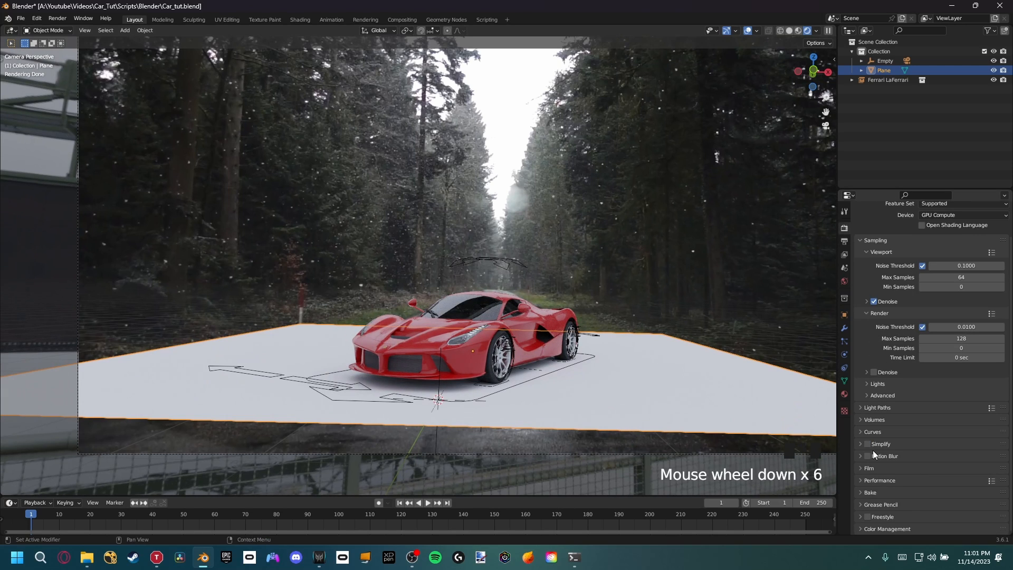
{"action": "left_click", "coordinate": [861, 468]}
{"action": "scroll", "coordinate": [893, 428], "scroll_direction": "down", "scroll_amount": 1}
{"action": "left_click", "coordinate": [872, 442]}
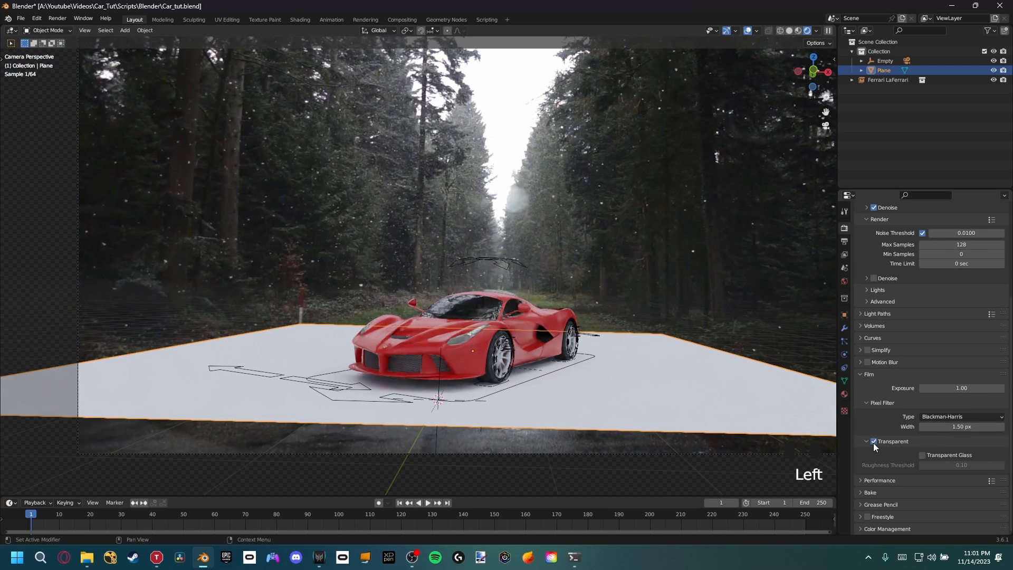
{"action": "left_click", "coordinate": [860, 374]}
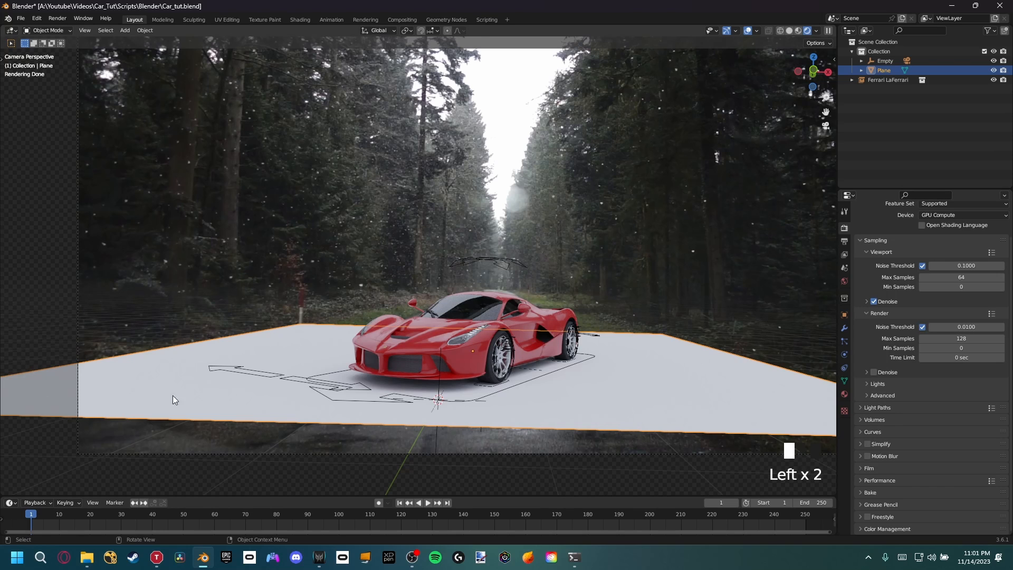
Step: Examine the car's HDRI lighting and reflections against the forest footage, both up close and in the full camera frame
{"action": "middle_click_drag", "start_coordinate": [173, 400], "coordinate": [185, 463], "text": "shift"}
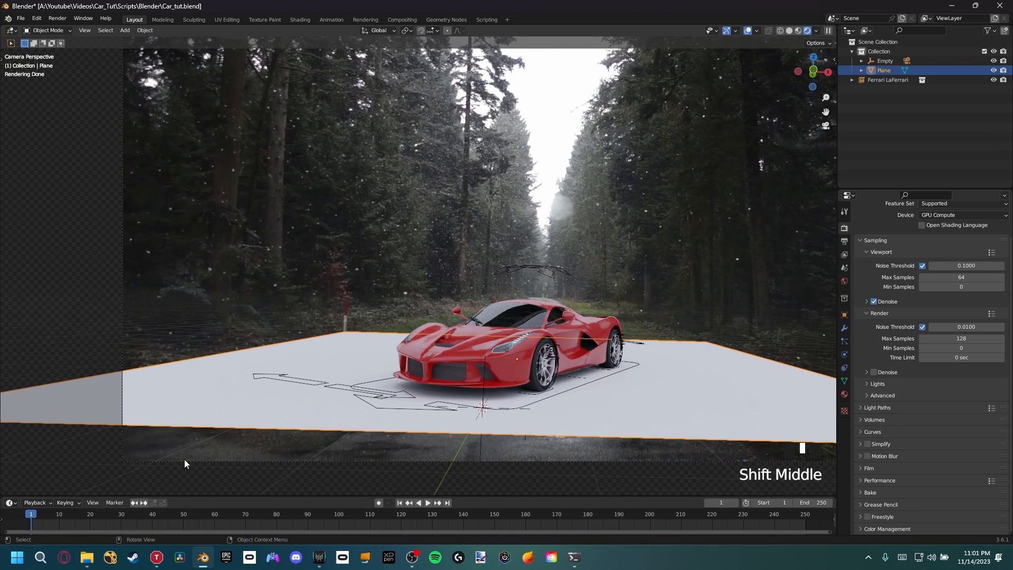
{"action": "middle_click_drag", "start_coordinate": [587, 318], "coordinate": [568, 278], "text": "shift"}
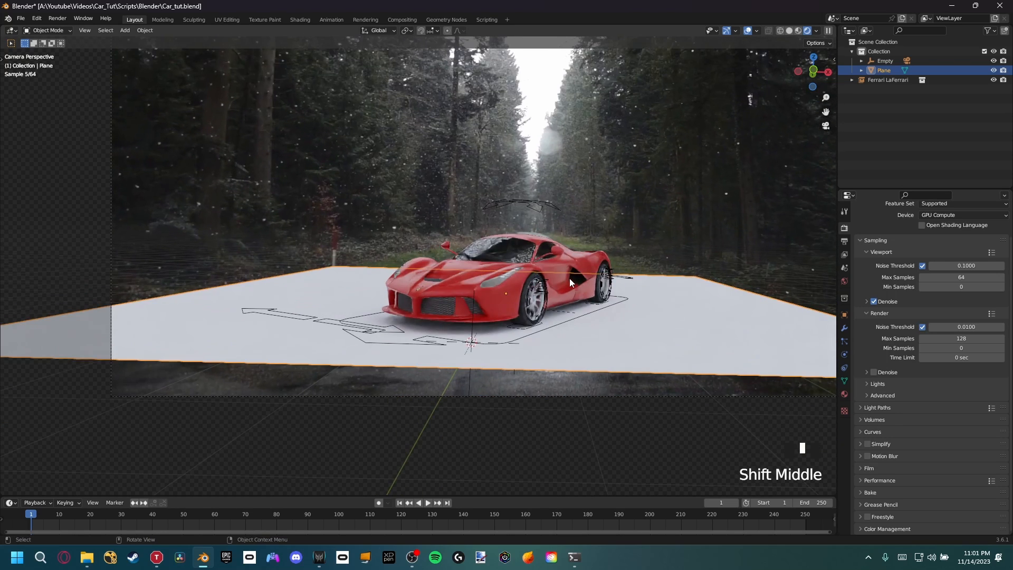
{"action": "scroll", "coordinate": [564, 283], "scroll_direction": "up", "scroll_amount": 1}
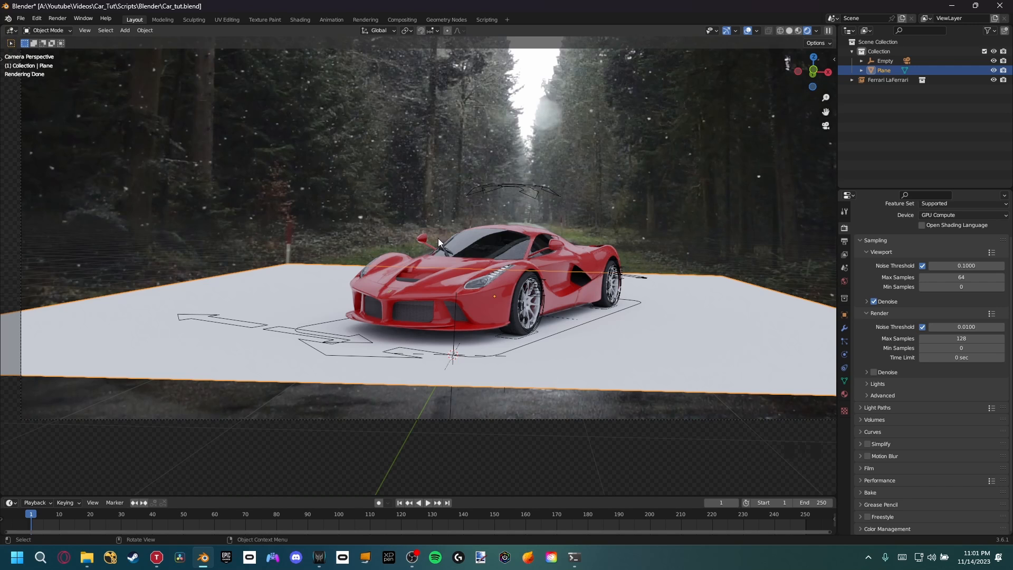
{"action": "middle_click_drag", "start_coordinate": [609, 286], "coordinate": [575, 306], "text": "shift"}
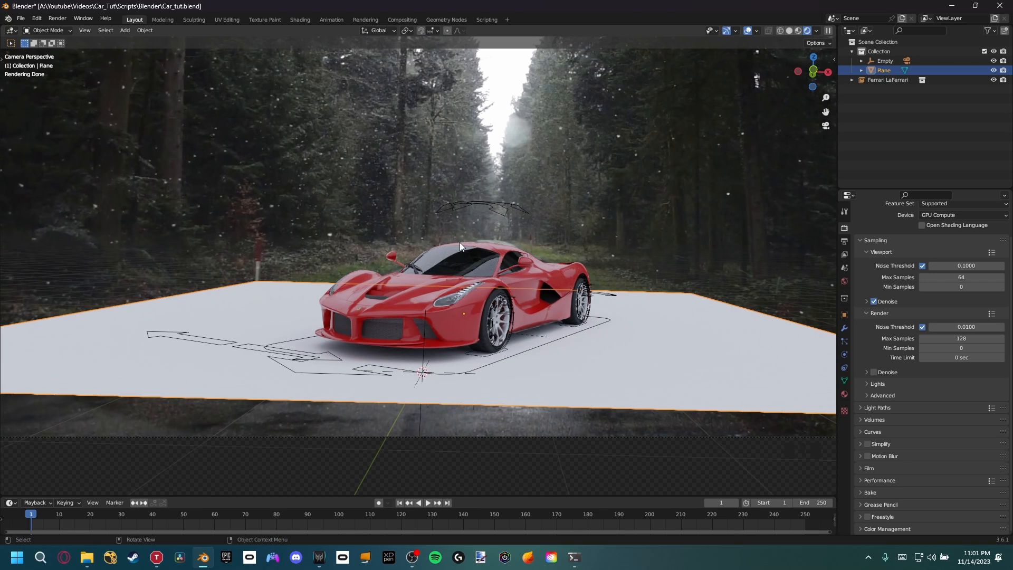
{"action": "scroll", "coordinate": [458, 244], "scroll_direction": "up", "scroll_amount": 4}
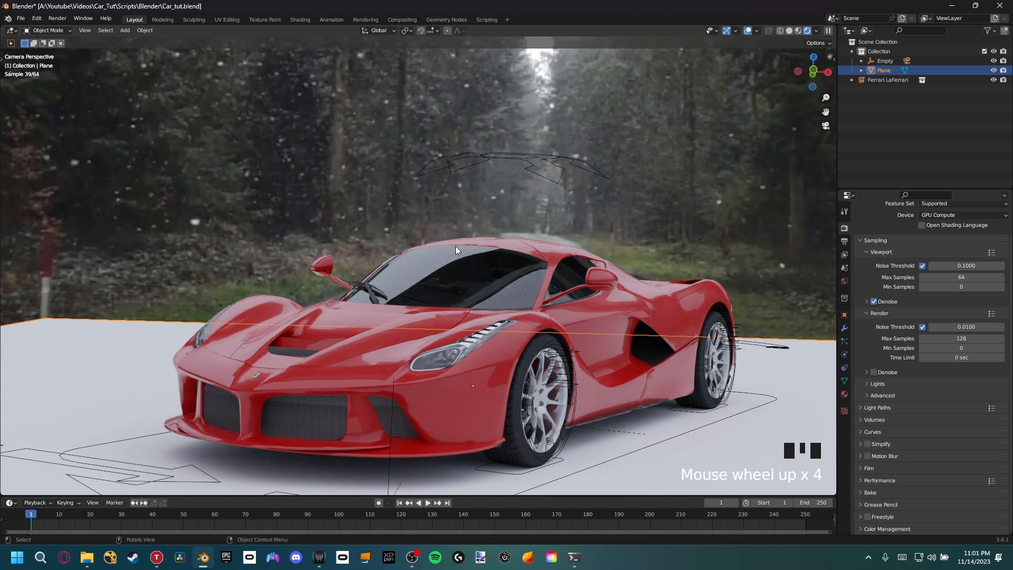
{"action": "scroll", "coordinate": [455, 276], "scroll_direction": "up", "scroll_amount": 1}
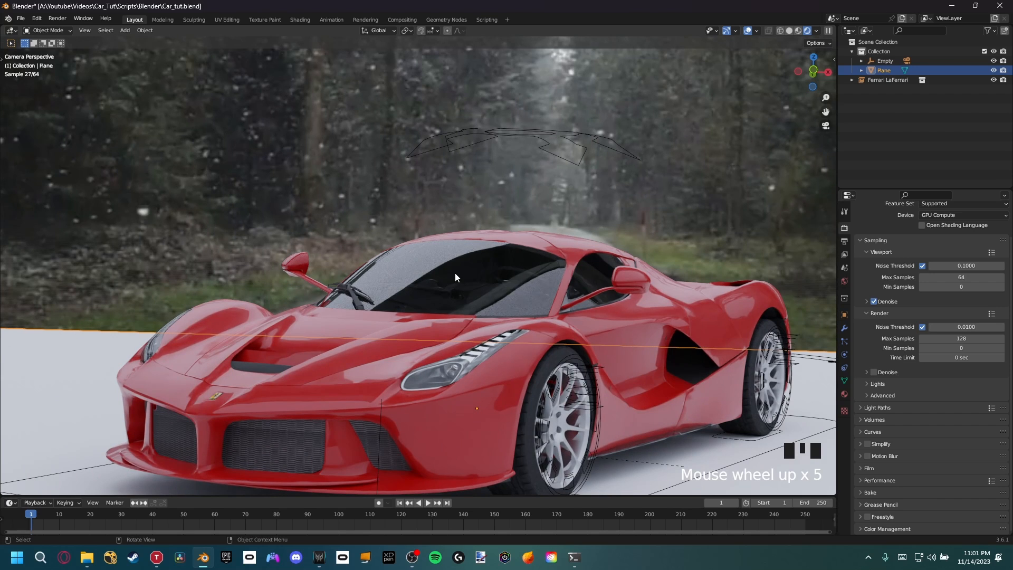
{"action": "middle_click_drag", "start_coordinate": [455, 273], "coordinate": [493, 268], "text": "shift"}
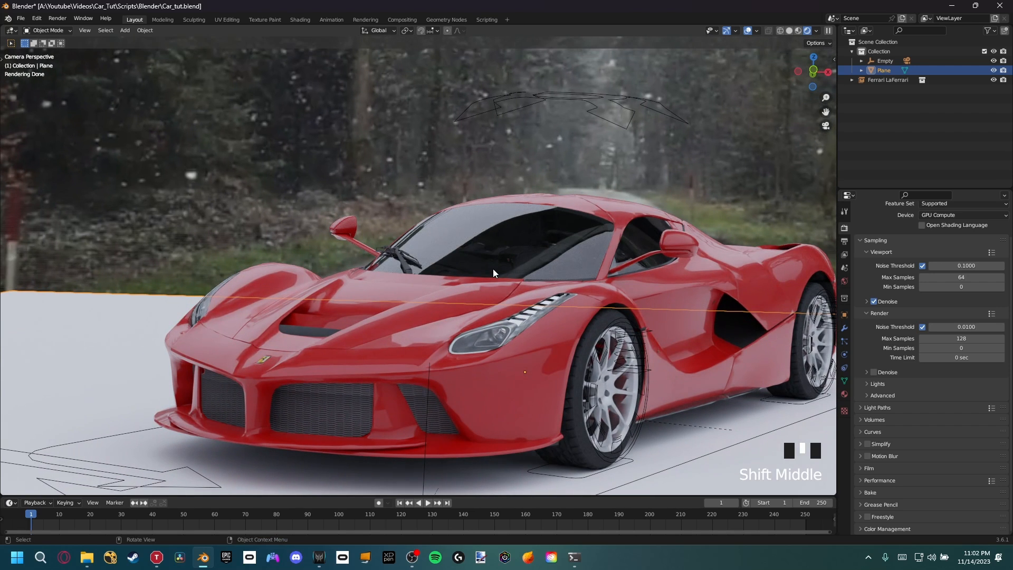
{"action": "scroll", "coordinate": [499, 277], "scroll_direction": "down", "scroll_amount": 4}
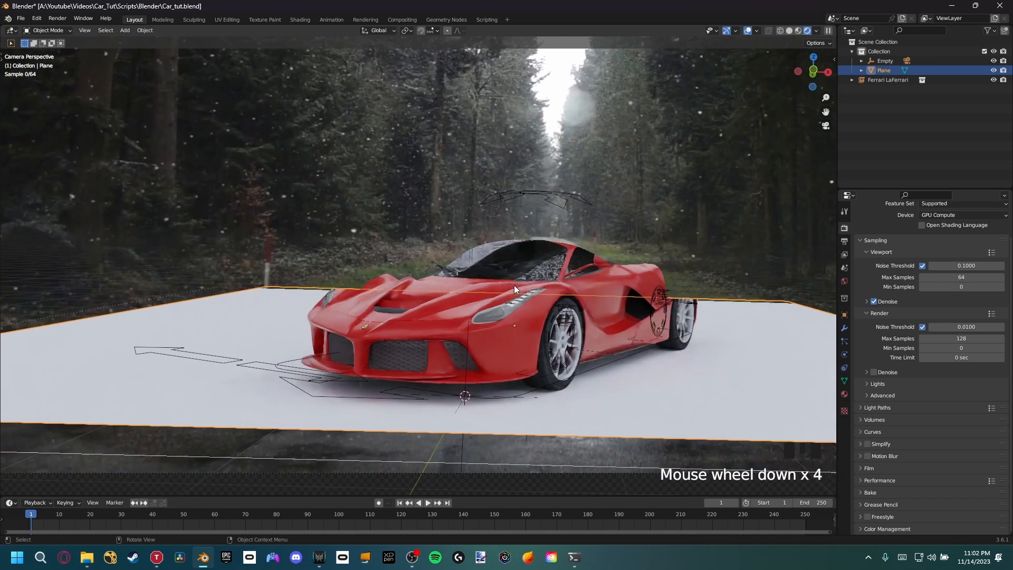
{"action": "middle_click_drag", "start_coordinate": [513, 285], "coordinate": [509, 276], "text": "shift"}
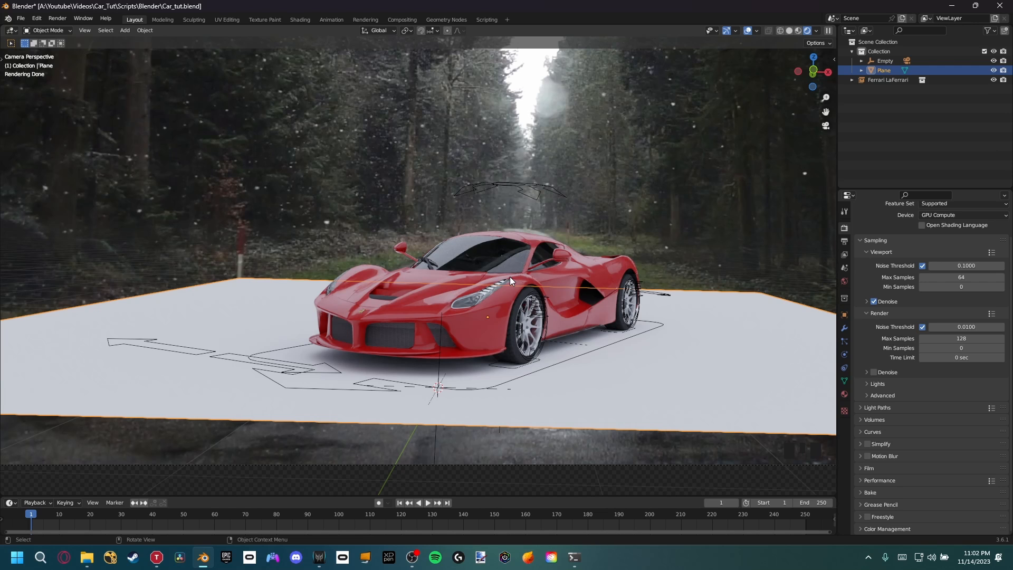
{"action": "middle_click_drag", "start_coordinate": [518, 274], "coordinate": [486, 316], "text": "shift"}
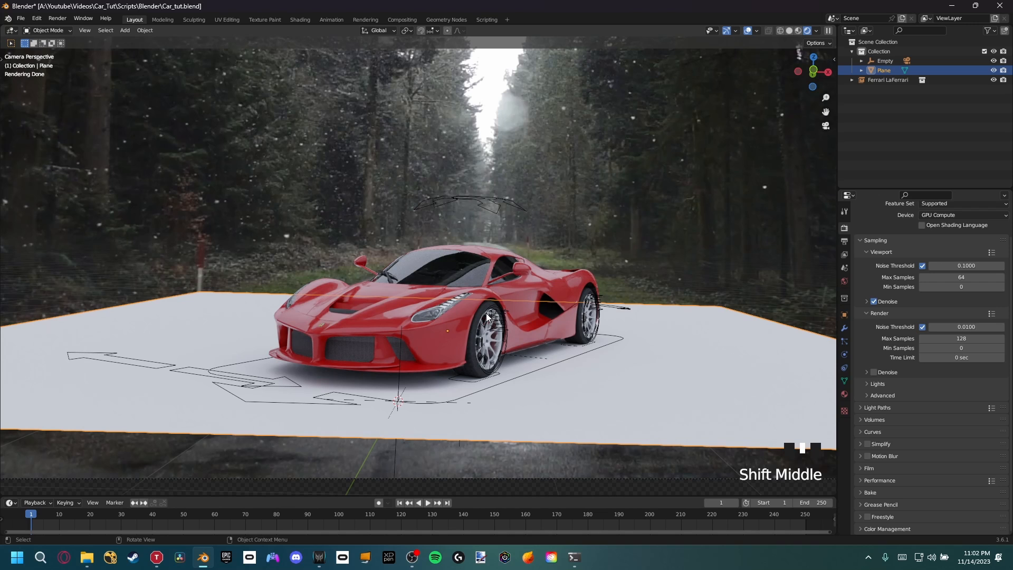
{"action": "middle_click_drag", "start_coordinate": [594, 318], "coordinate": [583, 315], "text": "shift"}
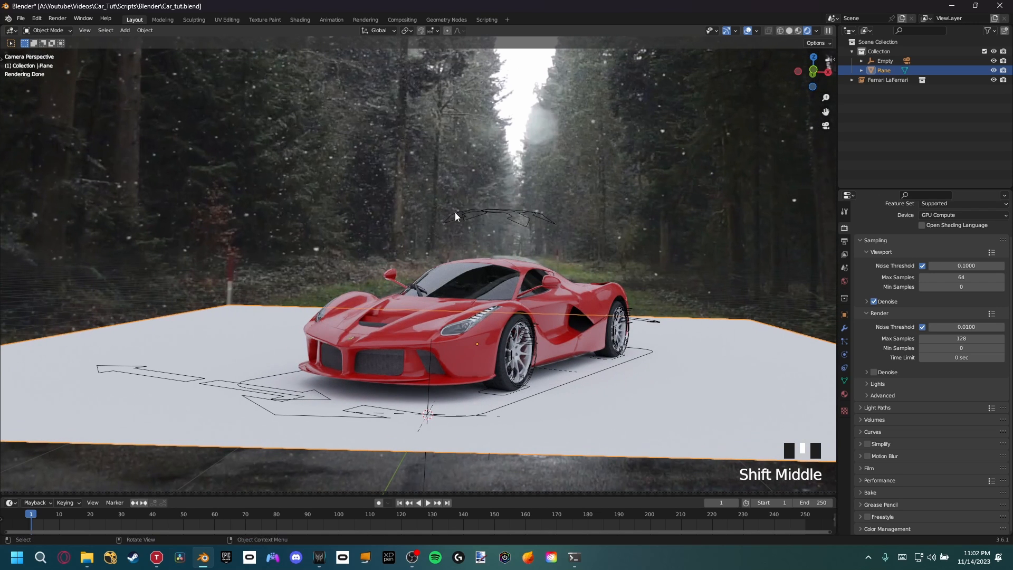
{"action": "middle_click_drag", "start_coordinate": [501, 280], "coordinate": [478, 274], "text": "shift"}
{"action": "scroll", "coordinate": [501, 268], "scroll_direction": "down", "scroll_amount": 1}
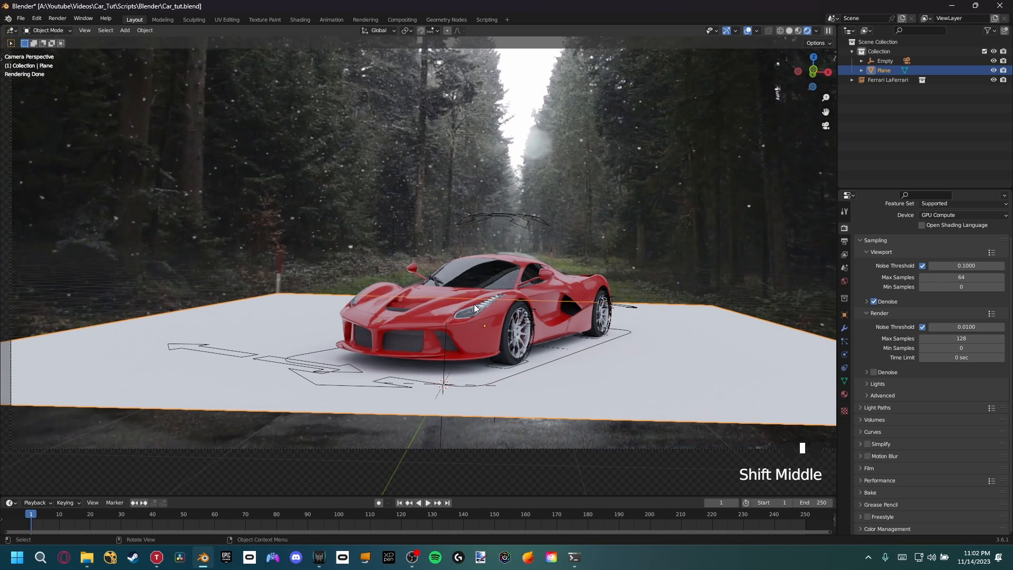
{"action": "scroll", "coordinate": [524, 323], "scroll_direction": "down", "scroll_amount": 2}
{"action": "middle_click_drag", "start_coordinate": [543, 321], "coordinate": [511, 290], "text": "shift"}
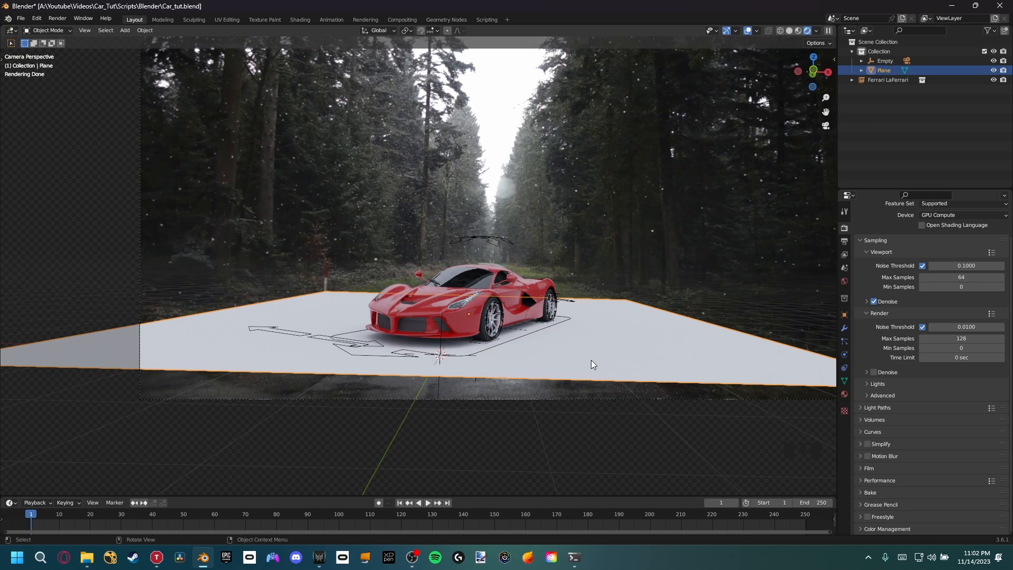
{"action": "middle_click_drag", "start_coordinate": [507, 290], "coordinate": [527, 302], "text": "shift"}
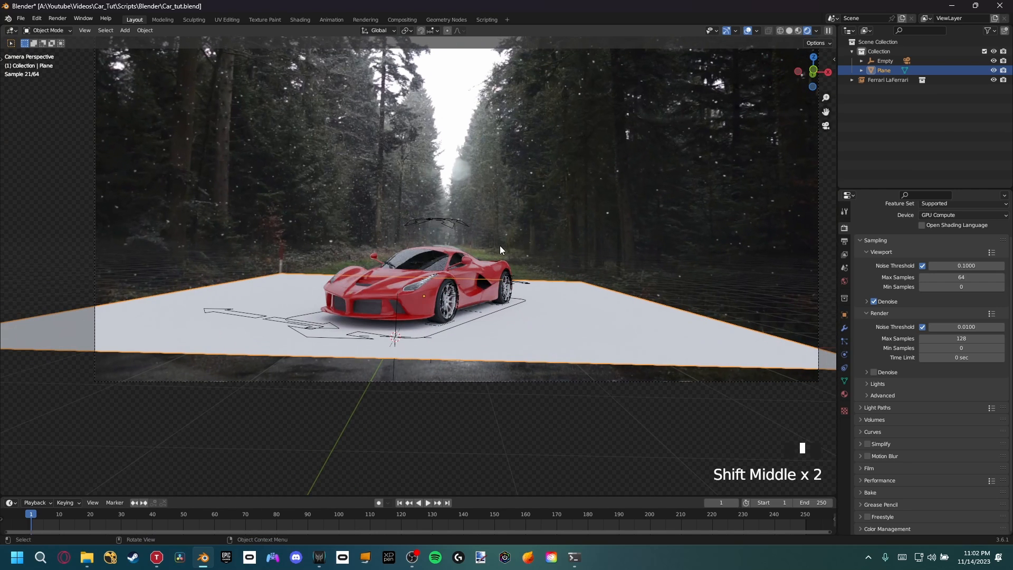
Step: Scale up the ground plane's whole mesh in Edit Mode so it extends past the bottom of the camera frame
{"action": "key", "text": "Tab"}
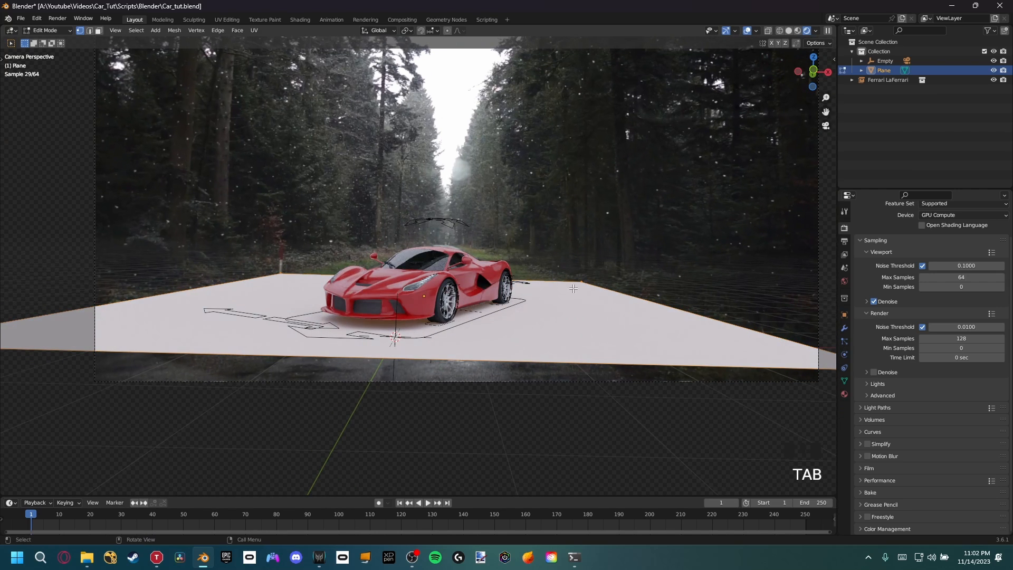
{"action": "key", "text": "a"}
{"action": "key", "text": "s"}
{"action": "left_click", "coordinate": [674, 283]}
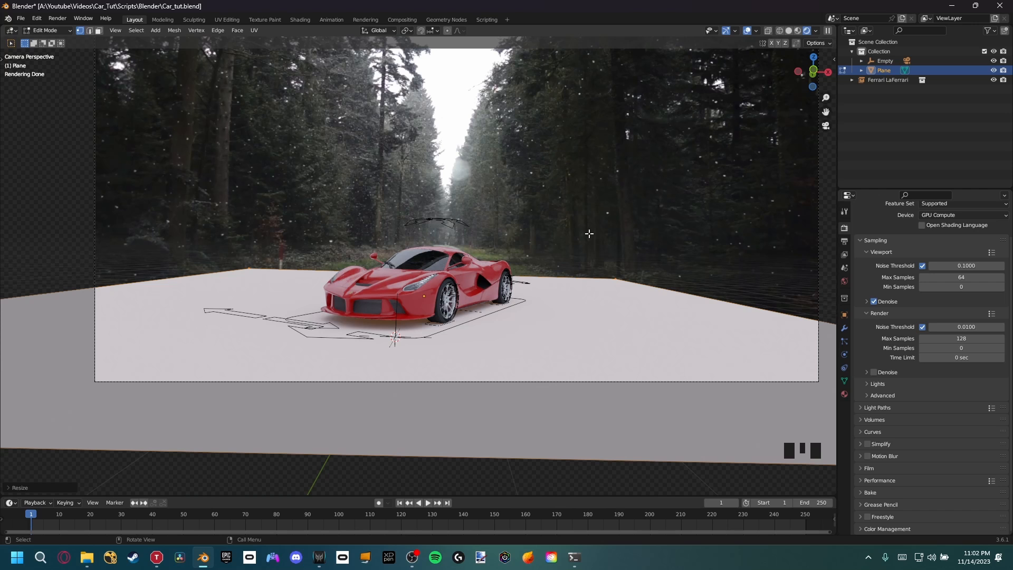
Step: Extrude the ground plane's two side edges straight up along Z into tall walls flanking the car
{"action": "mouse_move", "coordinate": [211, 277]}
{"action": "middle_mouse_down", "text": "shift"}
{"action": "mouse_move", "coordinate": [270, 268]}
{"action": "mouse_move", "coordinate": [214, 270]}
{"action": "middle_mouse_up", "text": "shift"}
{"action": "left_click", "coordinate": [270, 267]}
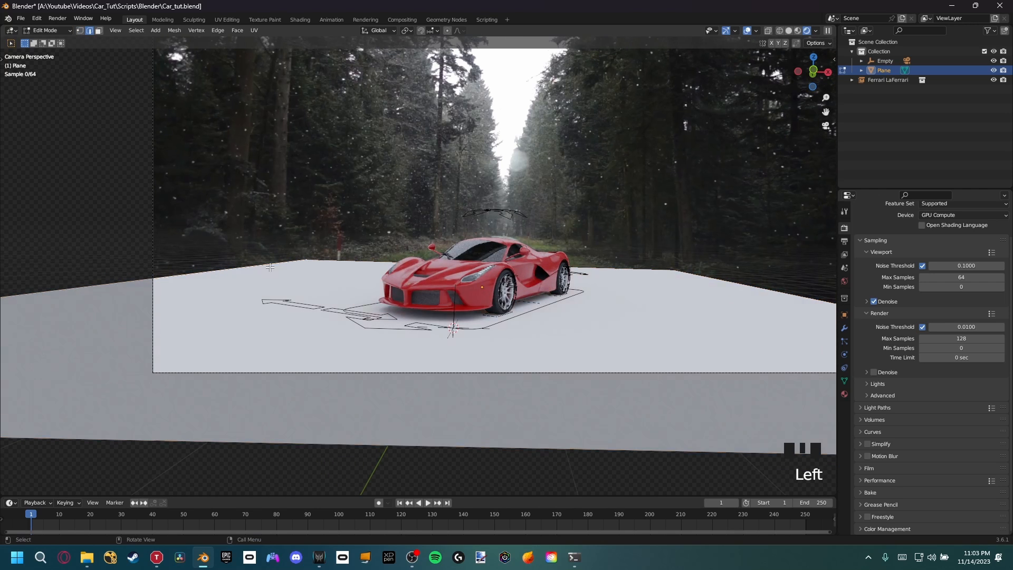
{"action": "left_click", "coordinate": [662, 292], "text": "shift"}
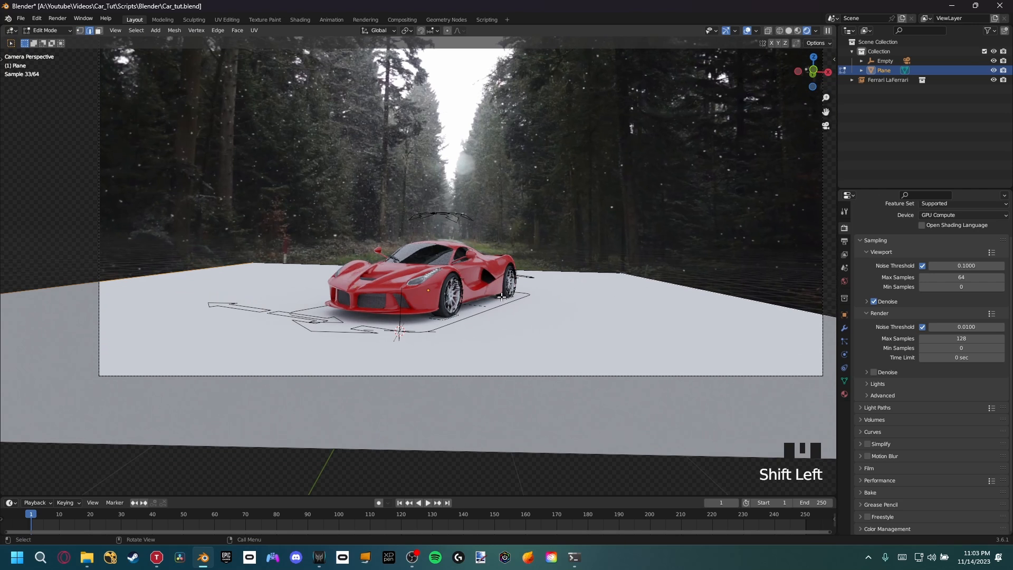
{"action": "key", "text": "e"}
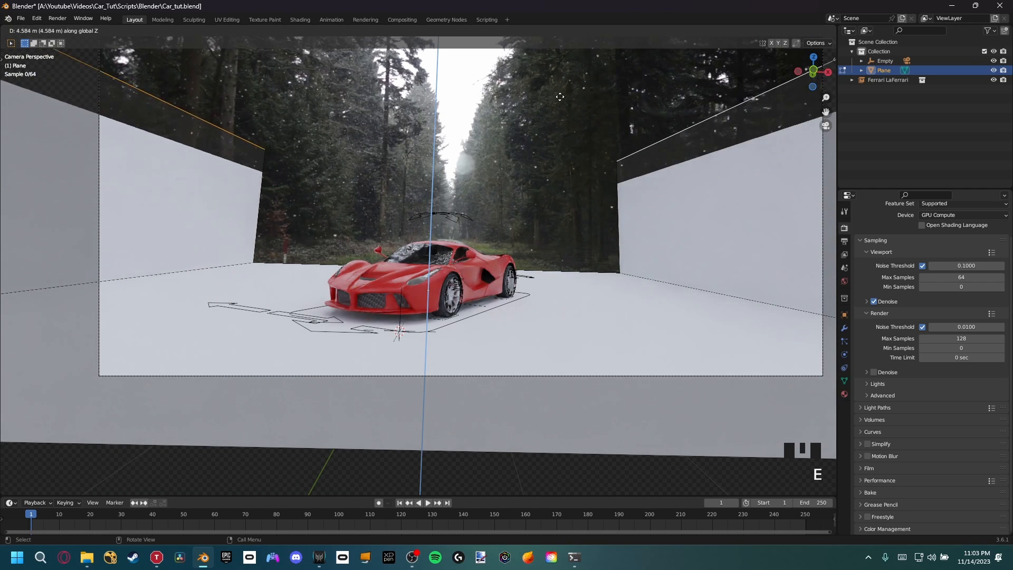
{"action": "left_click", "coordinate": [560, 362]}
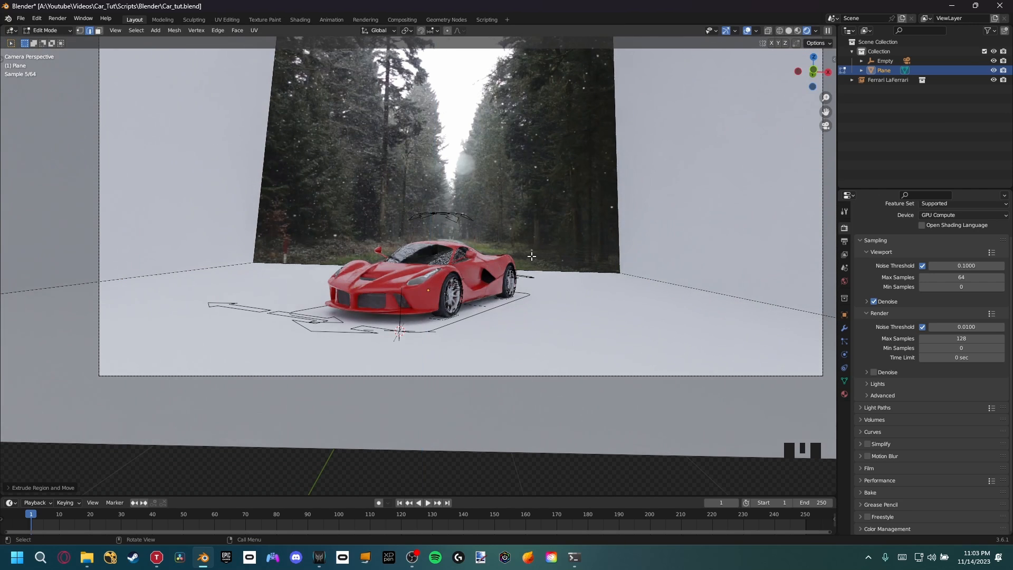
Step: Raise the top edges of both side walls further along Z, above the camera frame near the car
{"action": "middle_click_drag", "start_coordinate": [531, 255], "coordinate": [547, 276], "text": "shift"}
{"action": "key", "text": "g"}
{"action": "key", "text": "z"}
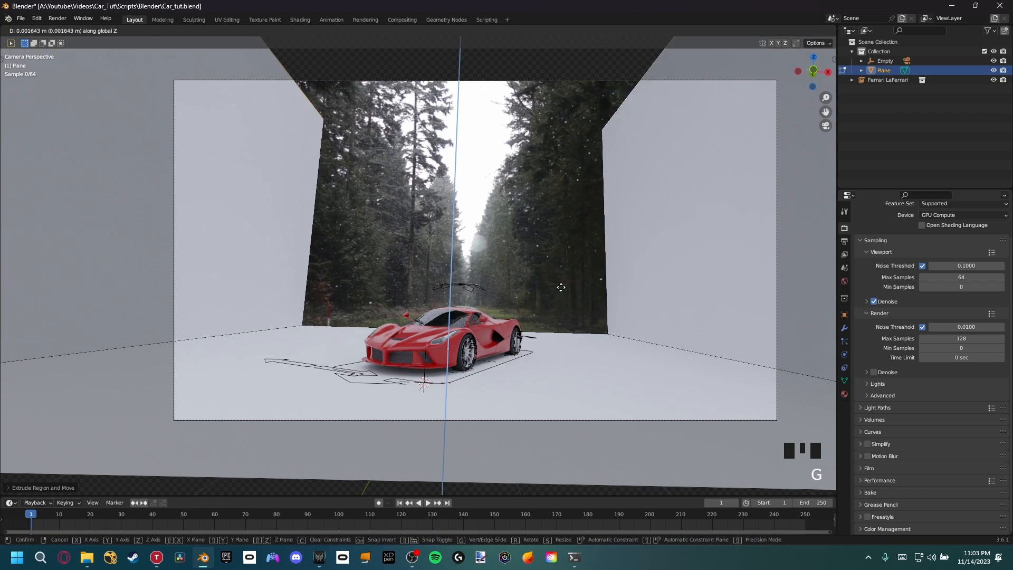
{"action": "left_click", "coordinate": [572, 232]}
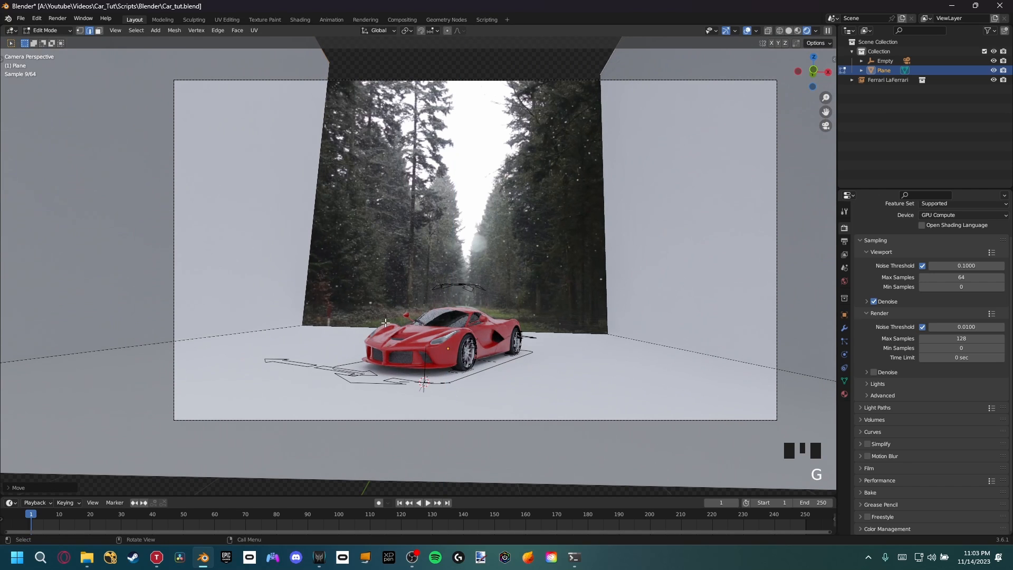
Step: Select the far end edges of the floor and both walls and move them along Y, stretching the geometry deep down the road
{"action": "left_click", "coordinate": [572, 332]}
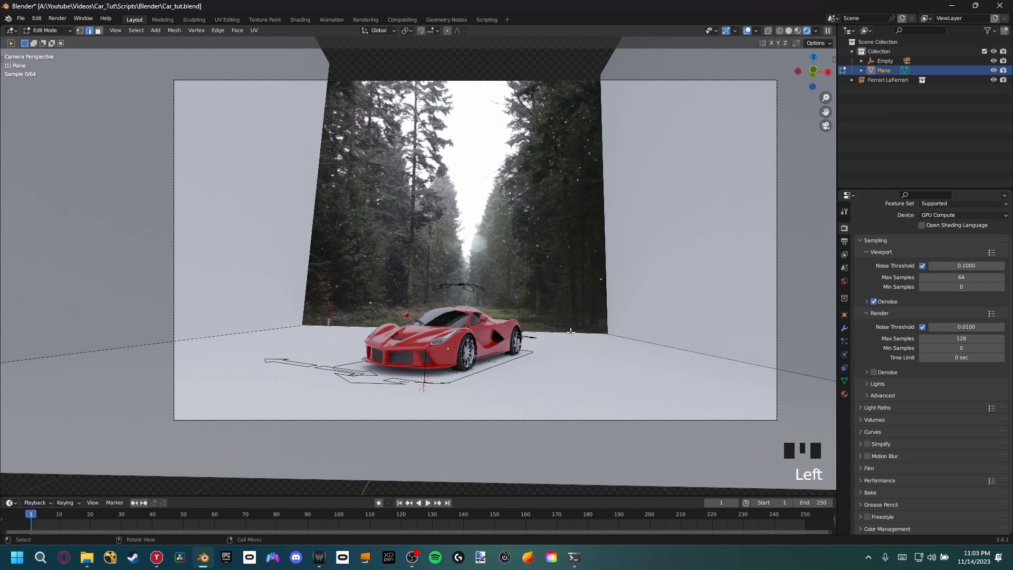
{"action": "left_click", "coordinate": [604, 253], "text": "shift"}
{"action": "left_click", "coordinate": [322, 207], "text": "shift"}
{"action": "middle_click_drag", "start_coordinate": [362, 206], "coordinate": [360, 283]}
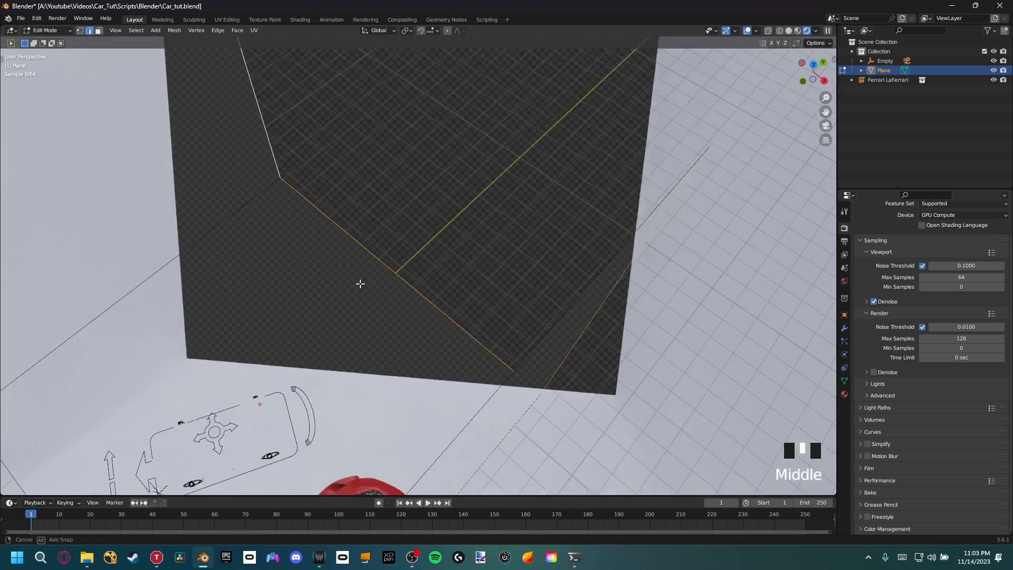
{"action": "scroll", "coordinate": [362, 279], "scroll_direction": "down", "scroll_amount": 9}
{"action": "key", "text": "g"}
{"action": "key", "text": "z"}
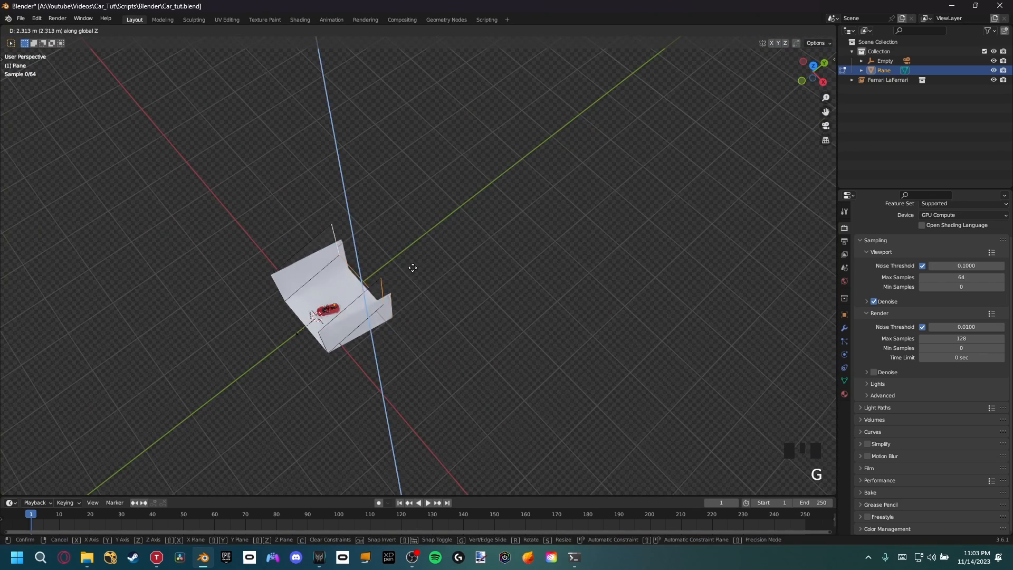
{"action": "key", "text": "y"}
{"action": "left_click", "coordinate": [655, 109]}
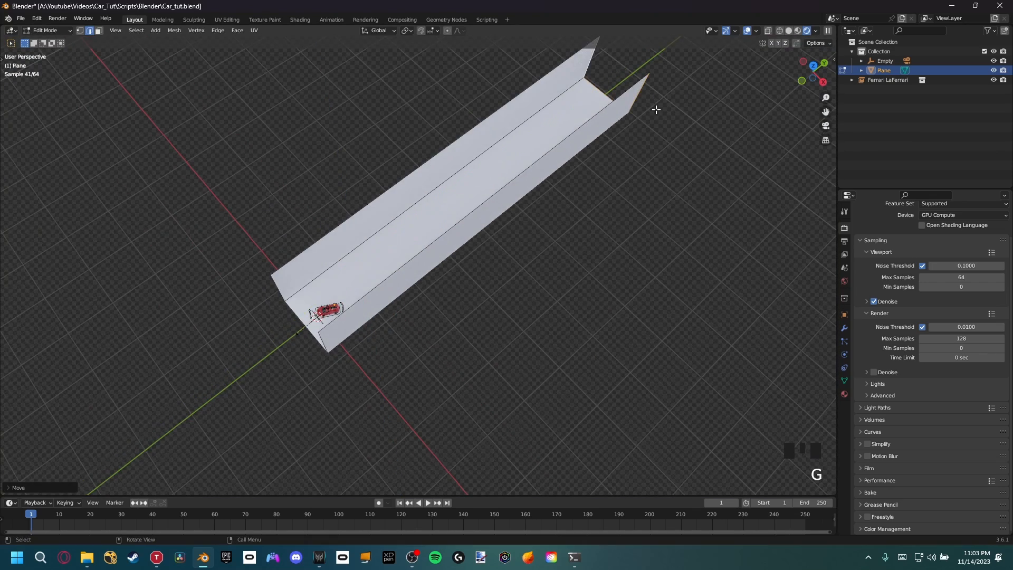
{"action": "key", "text": "KP_0"}
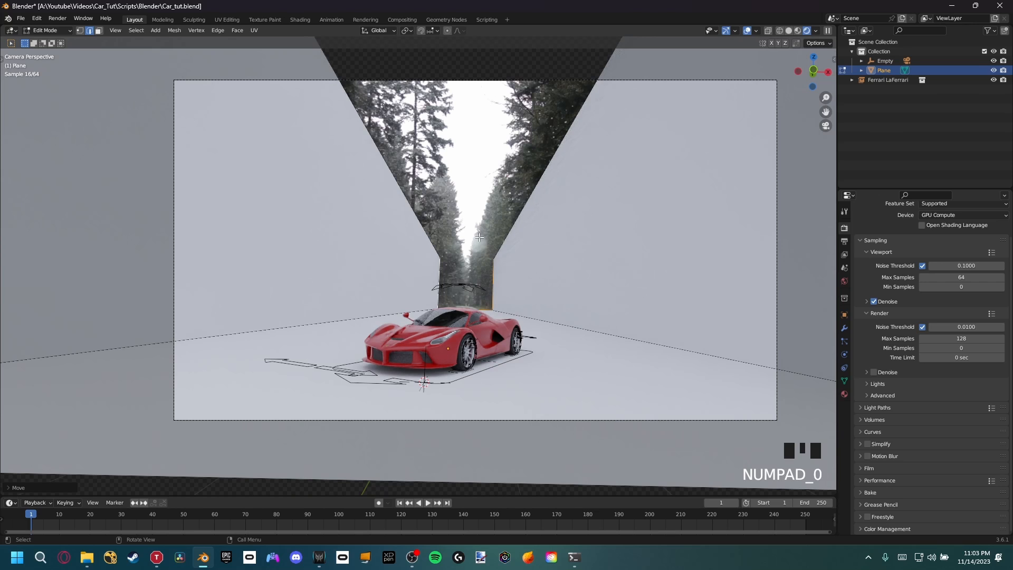
Step: Raise the long top edges of both walls about 13 m along Z, and return to Object Mode
{"action": "key", "text": "2"}
{"action": "left_click", "coordinate": [411, 221]}
{"action": "left_click", "coordinate": [526, 200], "text": "shift"}
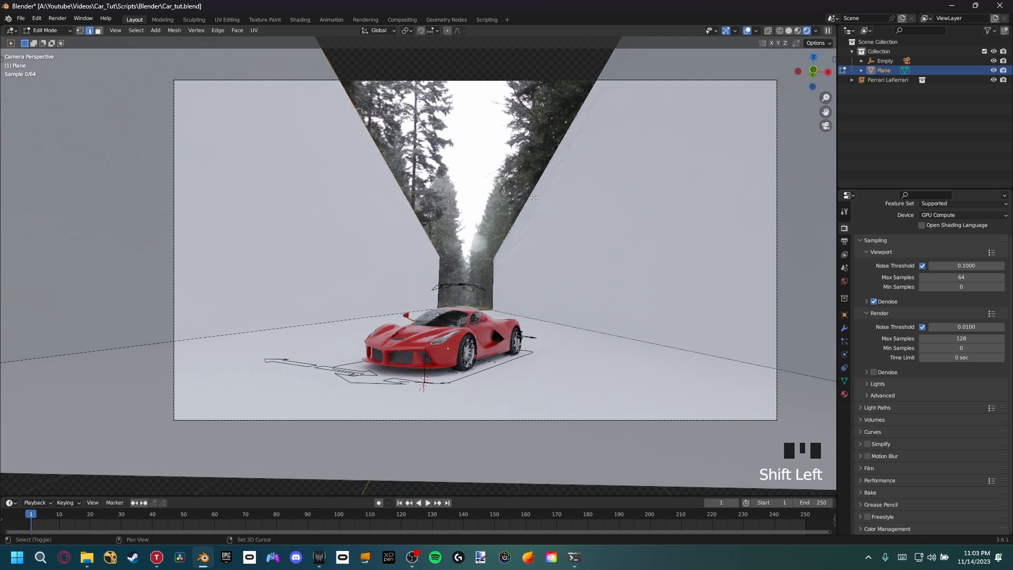
{"action": "key", "text": "g"}
{"action": "key", "text": "z"}
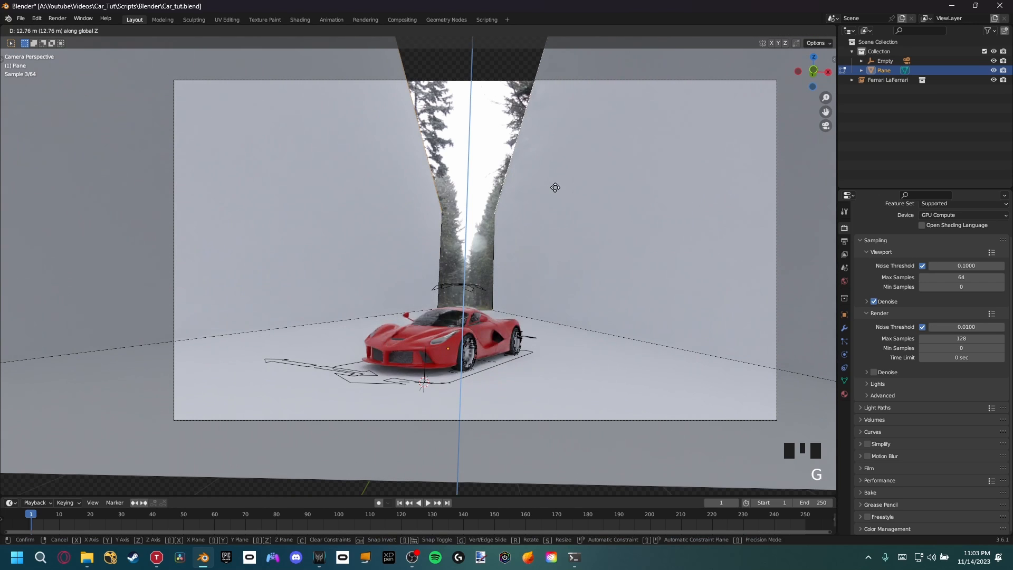
{"action": "left_click", "coordinate": [550, 188]}
{"action": "middle_click_drag", "start_coordinate": [499, 318], "coordinate": [508, 294], "text": "shift"}
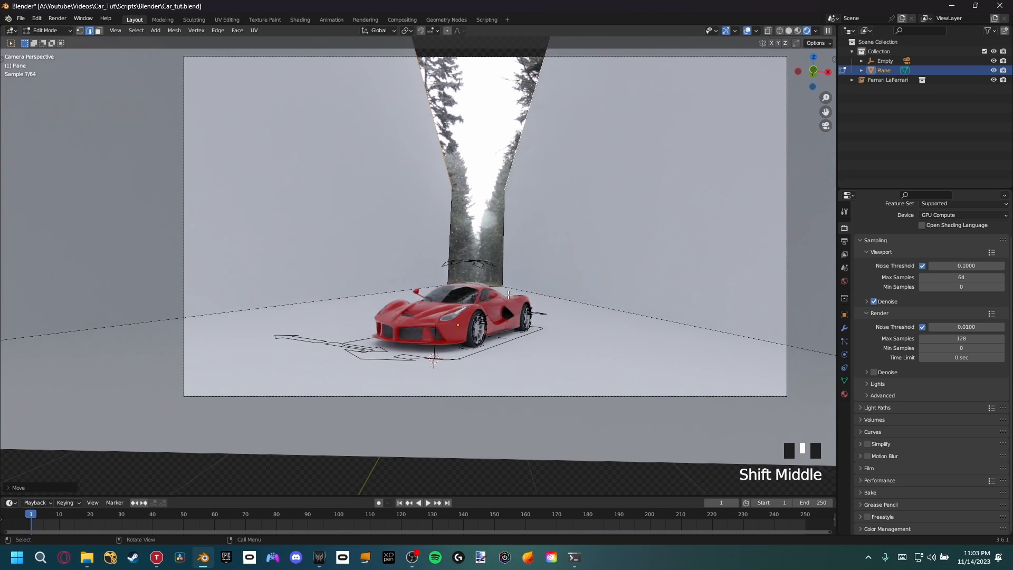
{"action": "key", "text": "Tab"}
{"action": "scroll", "coordinate": [445, 229], "scroll_direction": "up", "scroll_amount": 2}
{"action": "middle_click_drag", "start_coordinate": [461, 218], "coordinate": [455, 252], "text": "shift"}
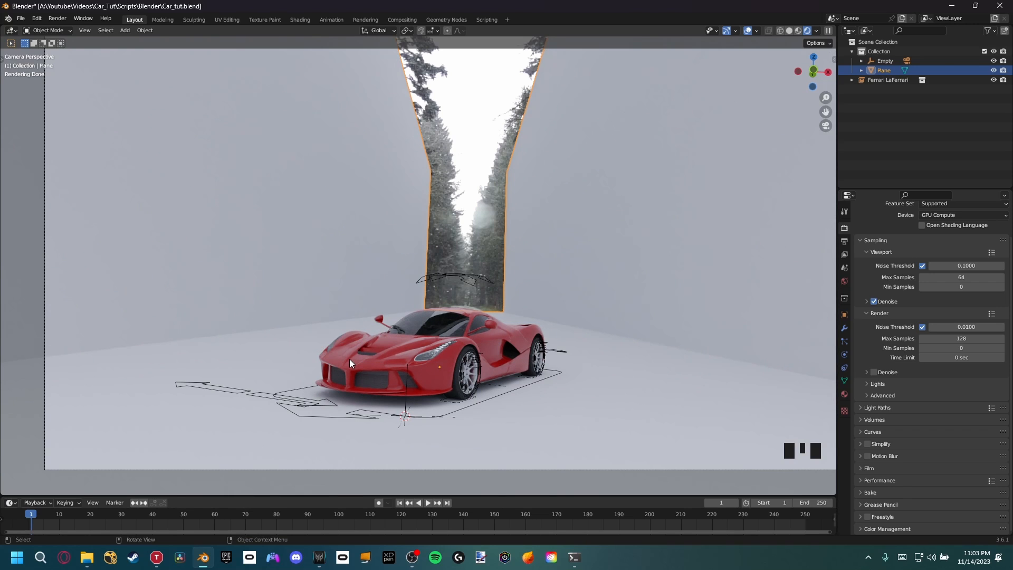
{"action": "middle_click_drag", "start_coordinate": [448, 325], "coordinate": [501, 295], "text": "shift"}
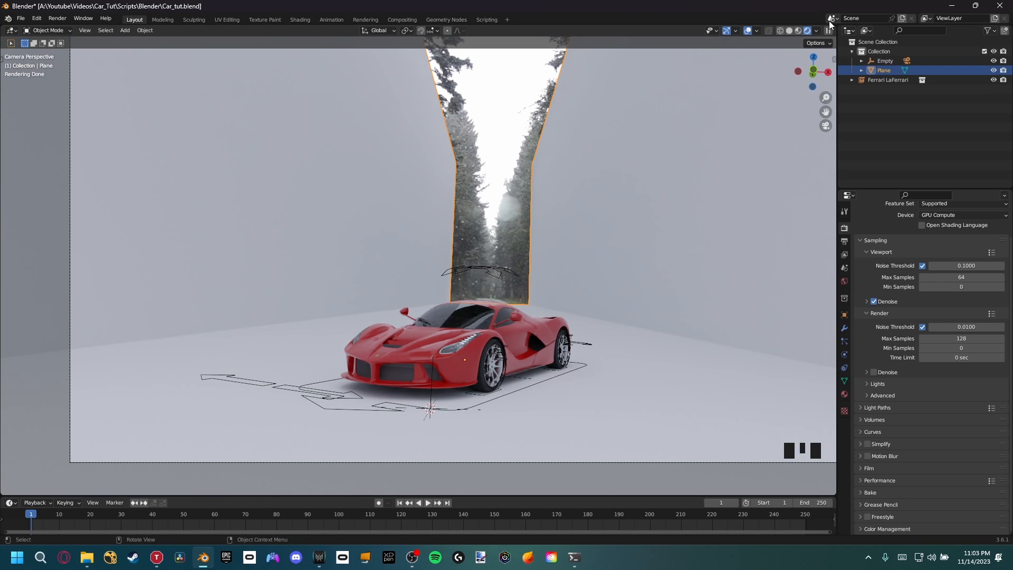
Step: Set up a Shader Editor beside the 3D viewport with its sidebar hidden, and save the file
{"action": "left_click_drag", "start_coordinate": [834, 27], "coordinate": [474, 66]}
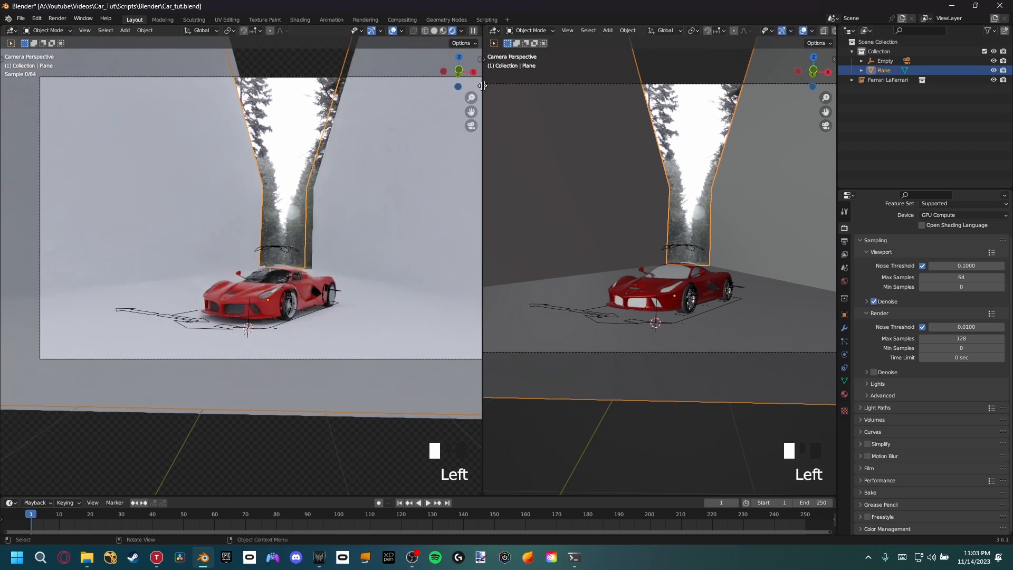
{"action": "left_click", "coordinate": [494, 30]}
{"action": "left_click", "coordinate": [518, 116]}
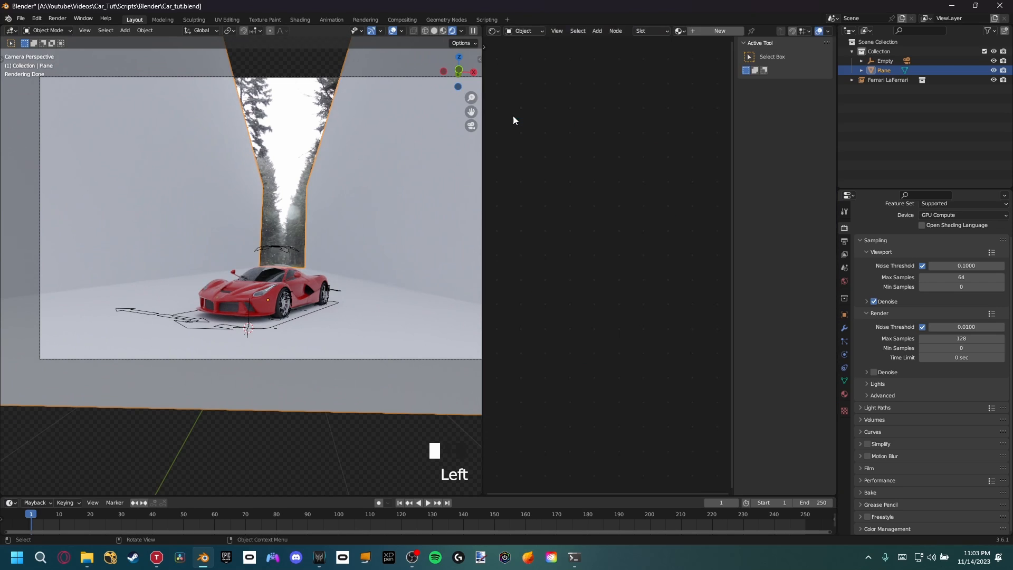
{"action": "key", "text": "n"}
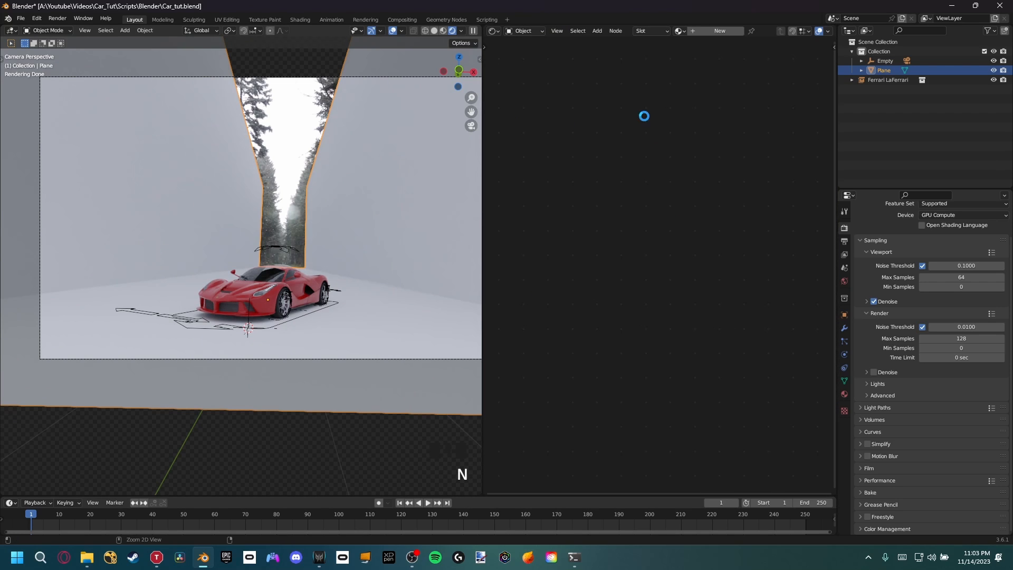
{"action": "key", "text": "ctrl+s"}
Step: Create a new material on the plane and name it BG_PLT
{"action": "left_click", "coordinate": [718, 33]}
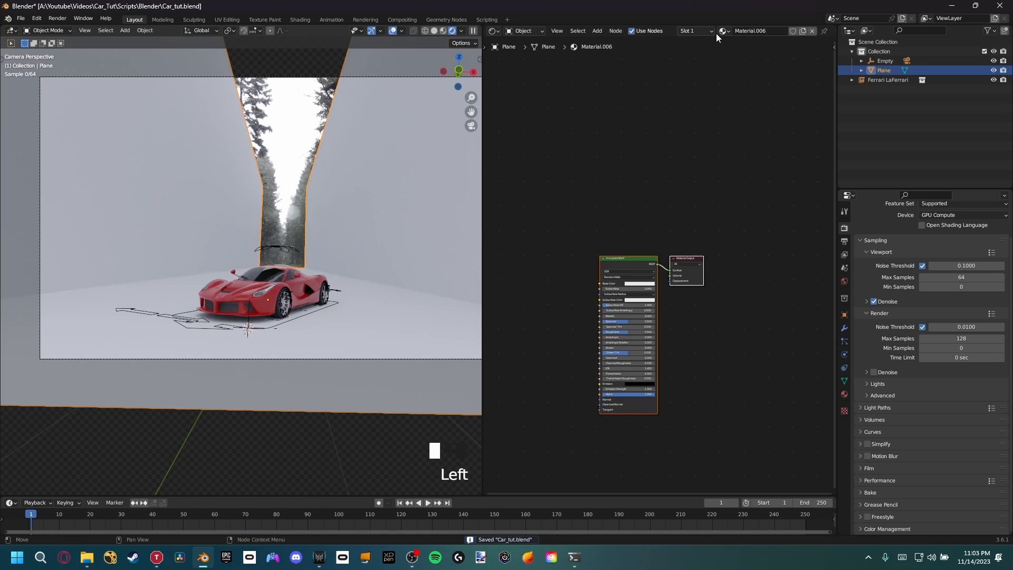
{"action": "left_click", "coordinate": [757, 32]}
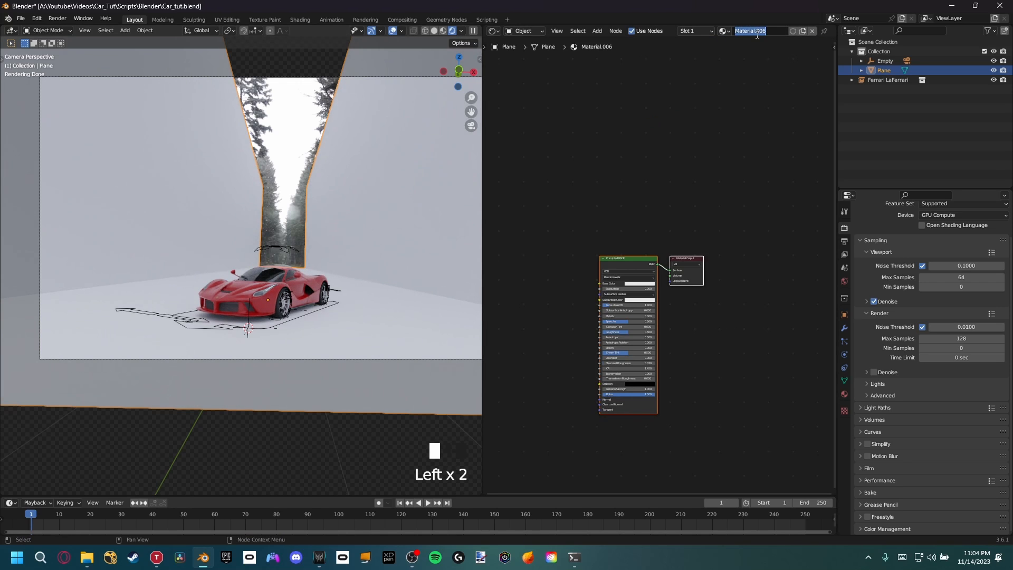
{"action": "type", "text": "BG_PLT"}
{"action": "key", "text": "Return"}
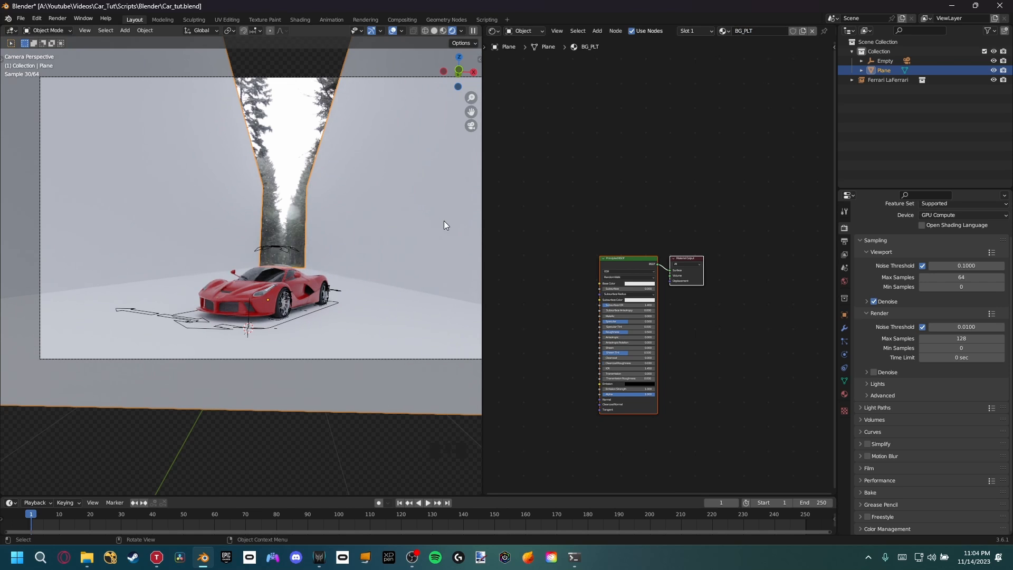
{"action": "middle_click_drag", "start_coordinate": [365, 260], "coordinate": [381, 264], "text": "shift"}
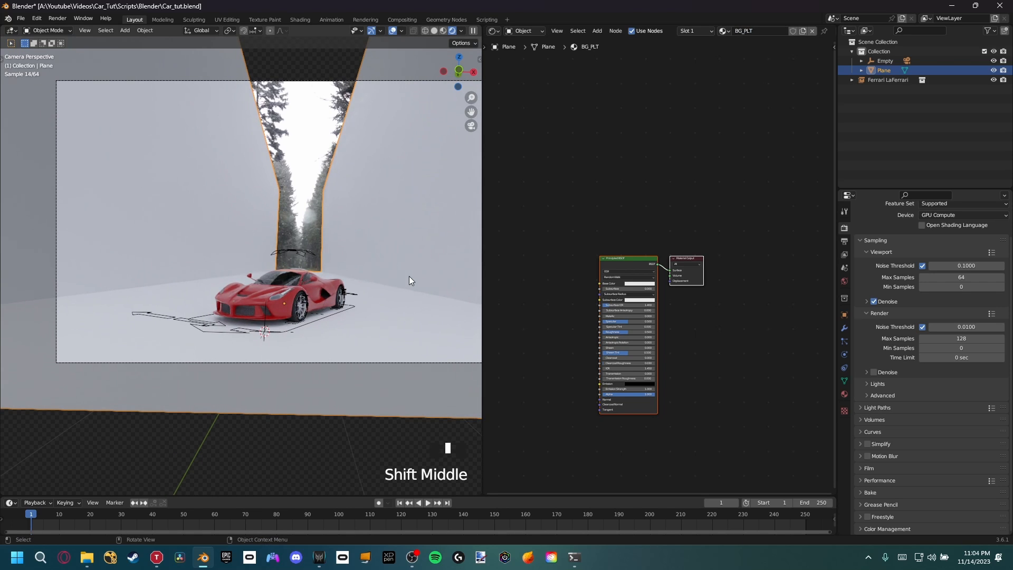
Step: Set the BG_PLT material's Base Color to a light red to show its bounce light on the car
{"action": "left_click", "coordinate": [591, 244]}
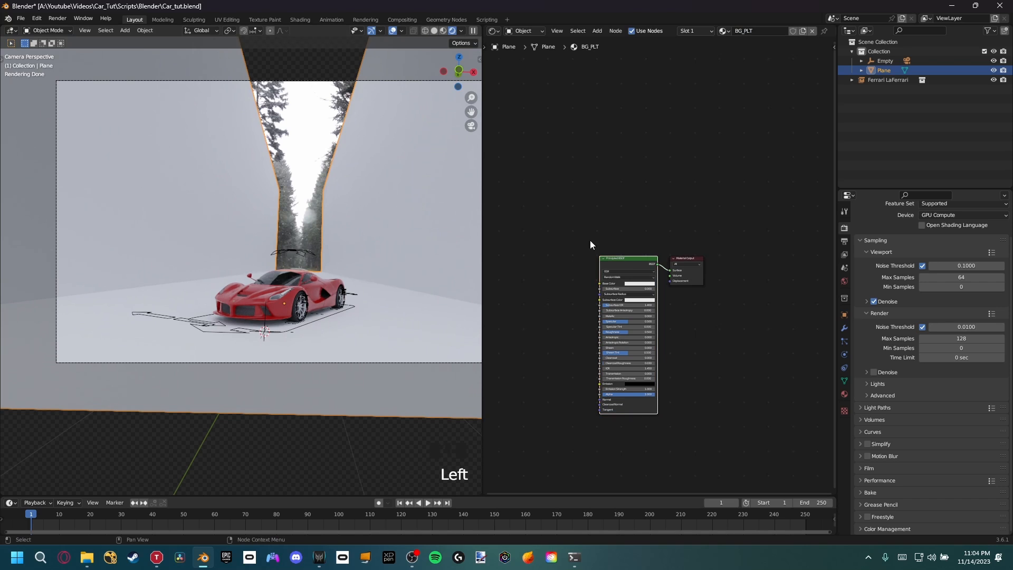
{"action": "scroll", "coordinate": [607, 266], "scroll_direction": "up", "scroll_amount": 10}
{"action": "scroll", "coordinate": [319, 278], "scroll_direction": "up", "scroll_amount": 1}
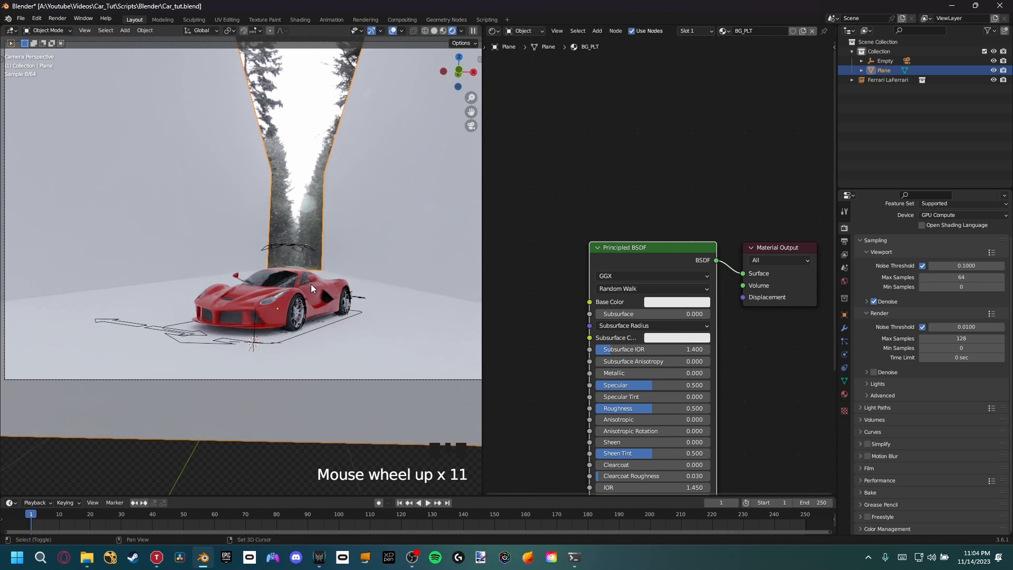
{"action": "middle_click_drag", "start_coordinate": [312, 283], "coordinate": [383, 194], "text": "shift"}
{"action": "scroll", "coordinate": [305, 359], "scroll_direction": "up", "scroll_amount": 4}
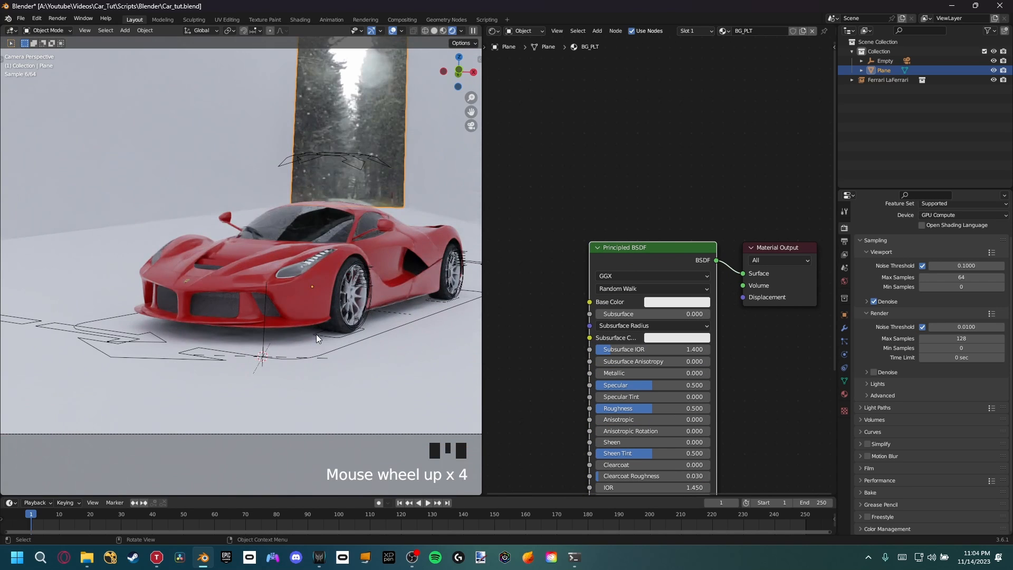
{"action": "scroll", "coordinate": [315, 334], "scroll_direction": "down", "scroll_amount": 6}
{"action": "middle_click_drag", "start_coordinate": [309, 333], "coordinate": [269, 267], "text": "shift"}
{"action": "left_click", "coordinate": [675, 300]}
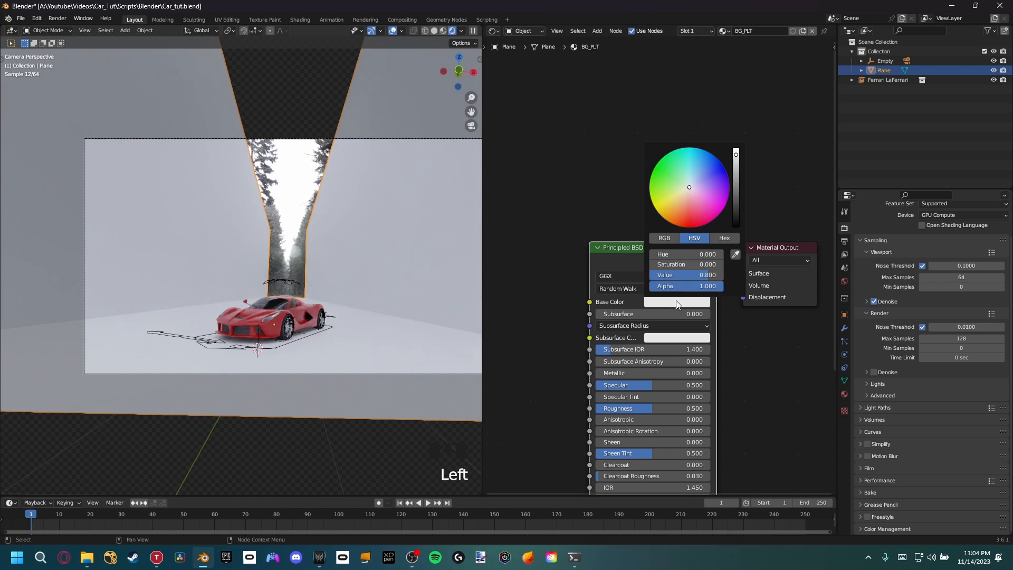
{"action": "left_click", "coordinate": [689, 212]}
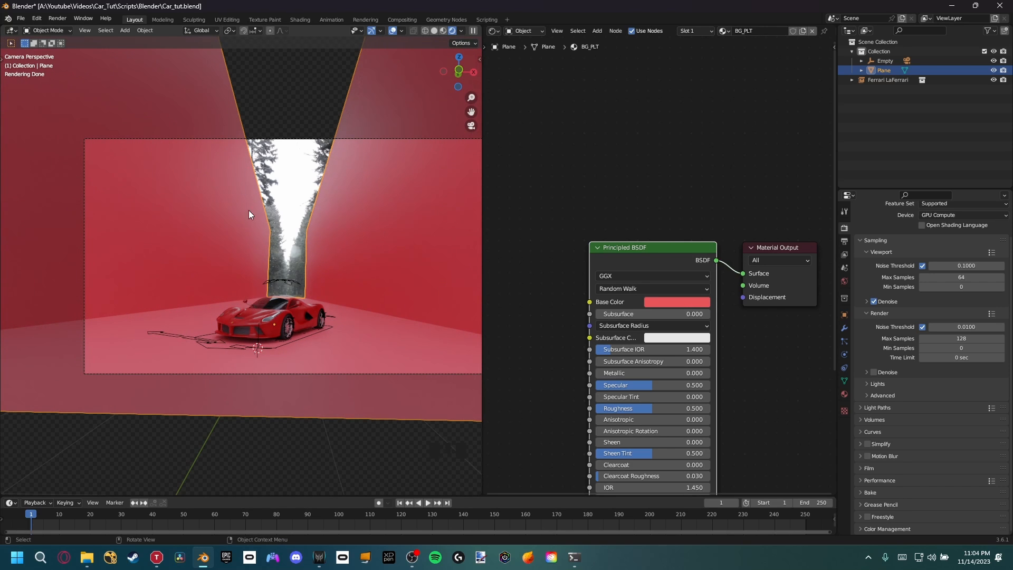
{"action": "scroll", "coordinate": [249, 210], "scroll_direction": "up", "scroll_amount": 3}
{"action": "scroll", "coordinate": [254, 213], "scroll_direction": "down", "scroll_amount": 1}
{"action": "middle_click_drag", "start_coordinate": [254, 213], "coordinate": [283, 226], "text": "shift"}
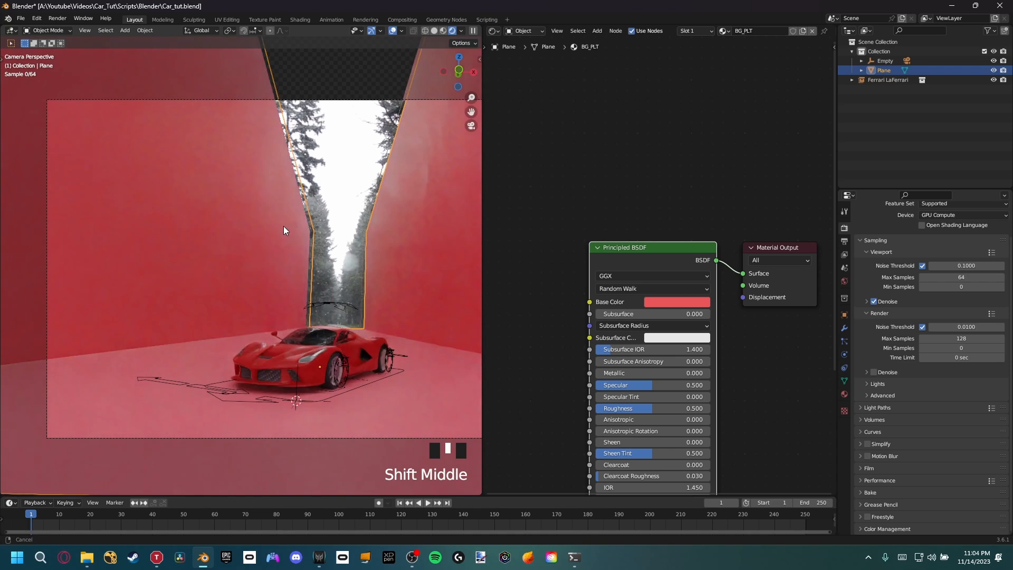
Step: Hide the plane to compare the car against the plain forest footage, and unhide it again
{"action": "left_click", "coordinate": [628, 252]}
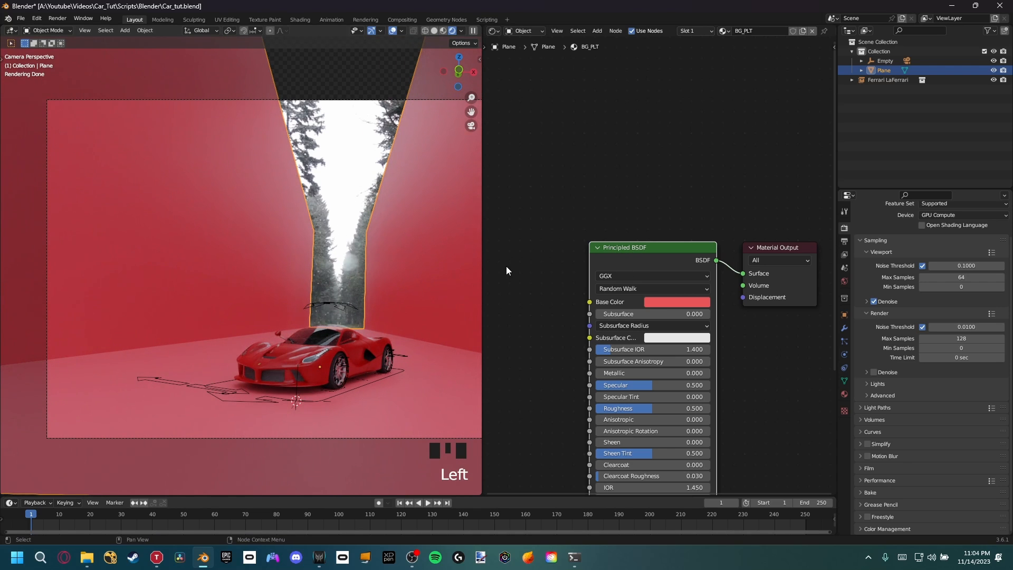
{"action": "key", "text": "h"}
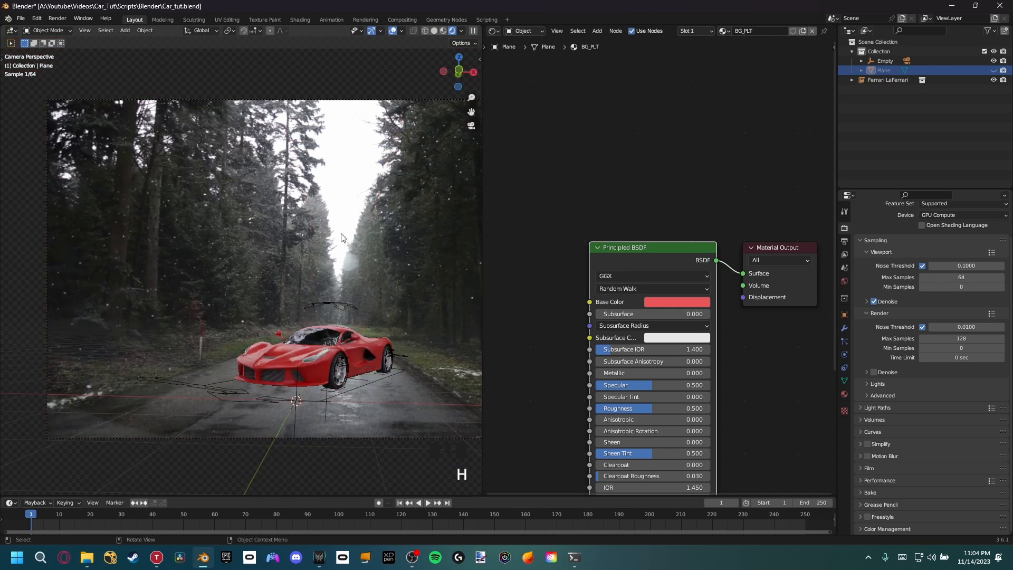
{"action": "middle_click_drag", "start_coordinate": [347, 238], "coordinate": [400, 254], "text": "shift"}
{"action": "key", "text": "alt+h"}
Step: Delete the Principled BSDF node from the BG_PLT material
{"action": "left_click", "coordinate": [594, 300]}
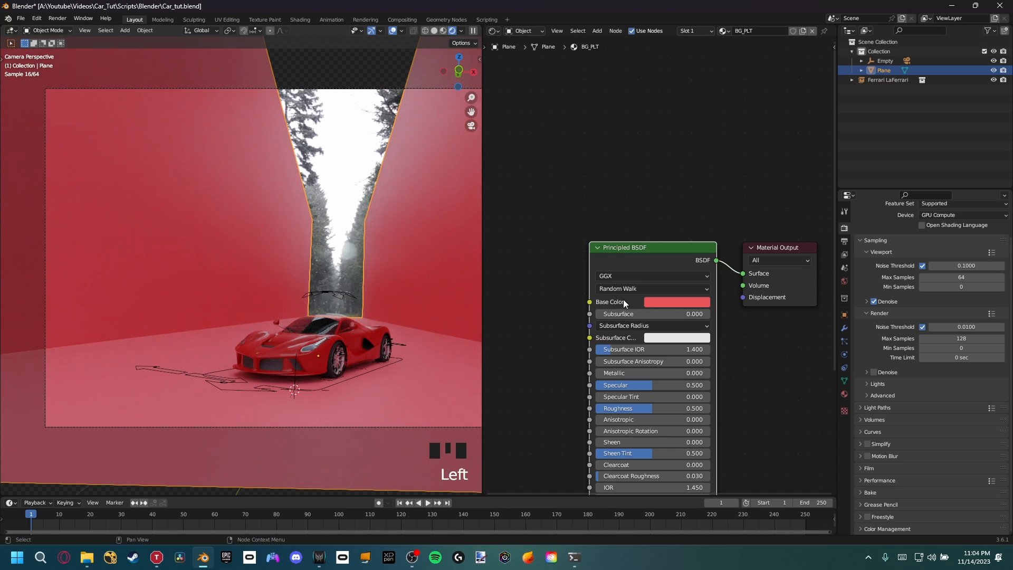
{"action": "key", "text": "Delete"}
{"action": "middle_click_drag", "start_coordinate": [620, 283], "coordinate": [627, 237]}
{"action": "scroll", "coordinate": [638, 228], "scroll_direction": "down", "scroll_amount": 1}
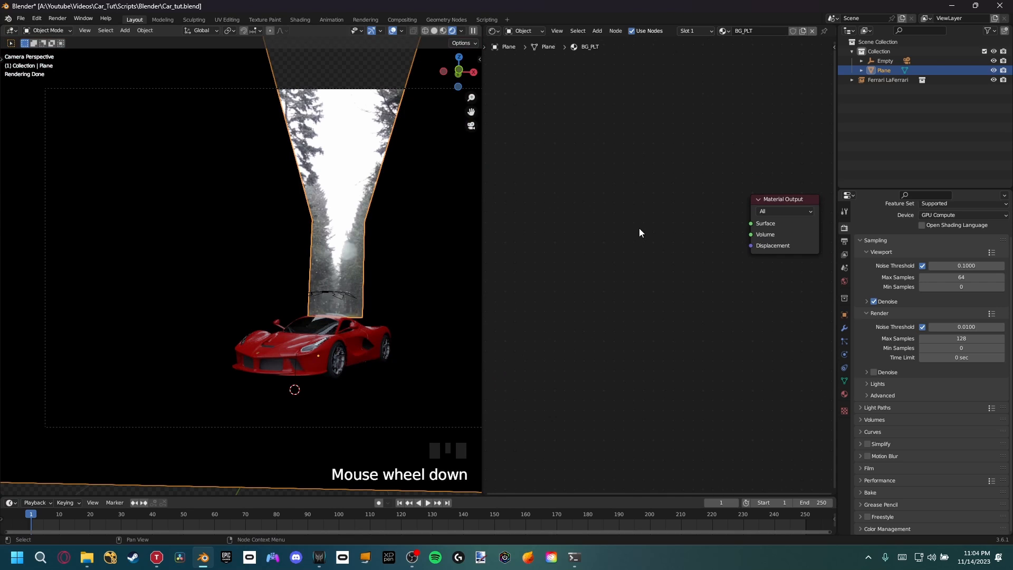
Step: Add an Image Texture node and connect its Color output to the Material Output's Surface input
{"action": "key", "text": "shift+a"}
{"action": "left_click", "coordinate": [638, 227]}
{"action": "type", "text": "image"}
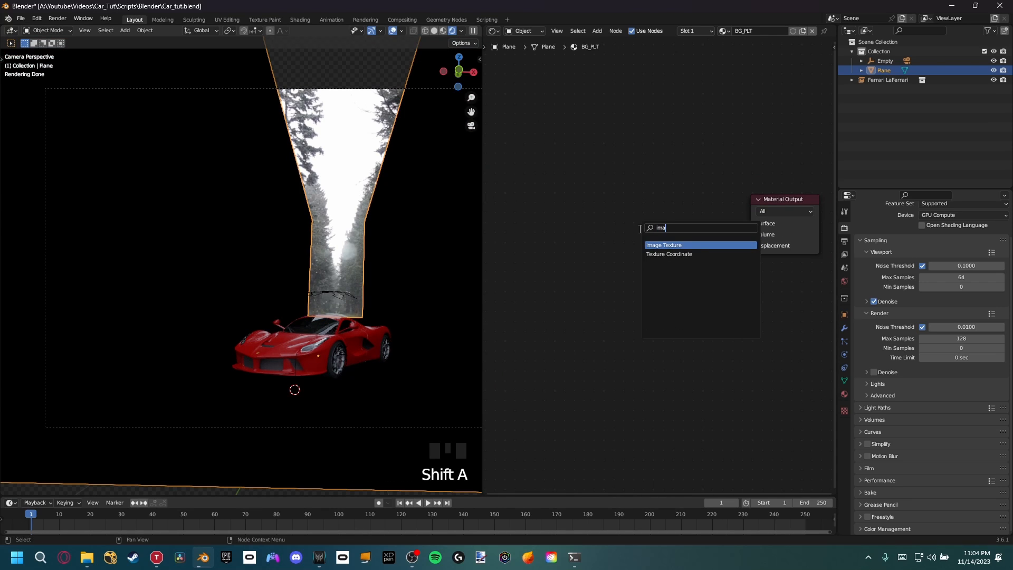
{"action": "left_click", "coordinate": [676, 247]}
{"action": "left_click", "coordinate": [638, 227]}
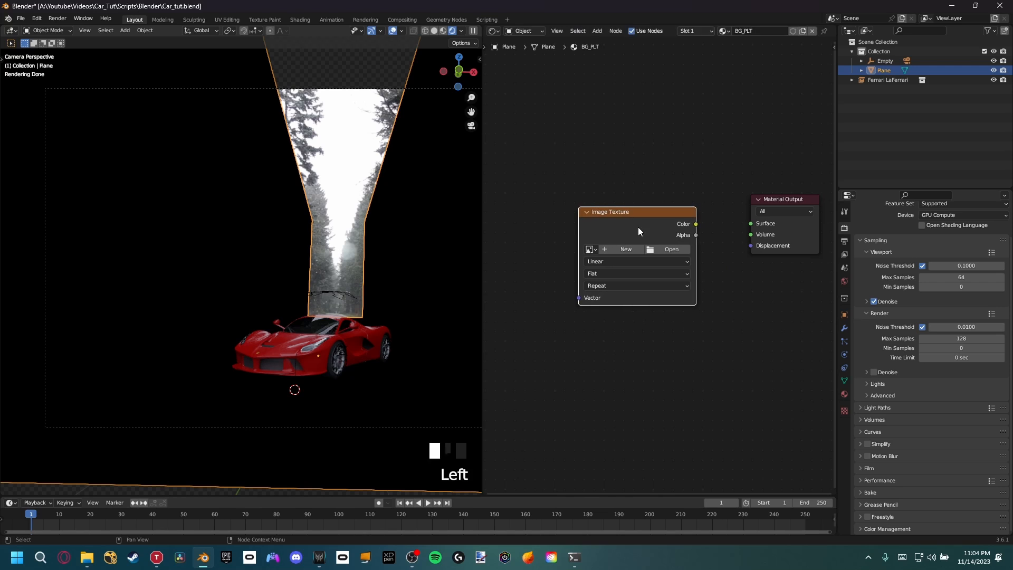
{"action": "left_click_drag", "start_coordinate": [677, 222], "coordinate": [750, 223]}
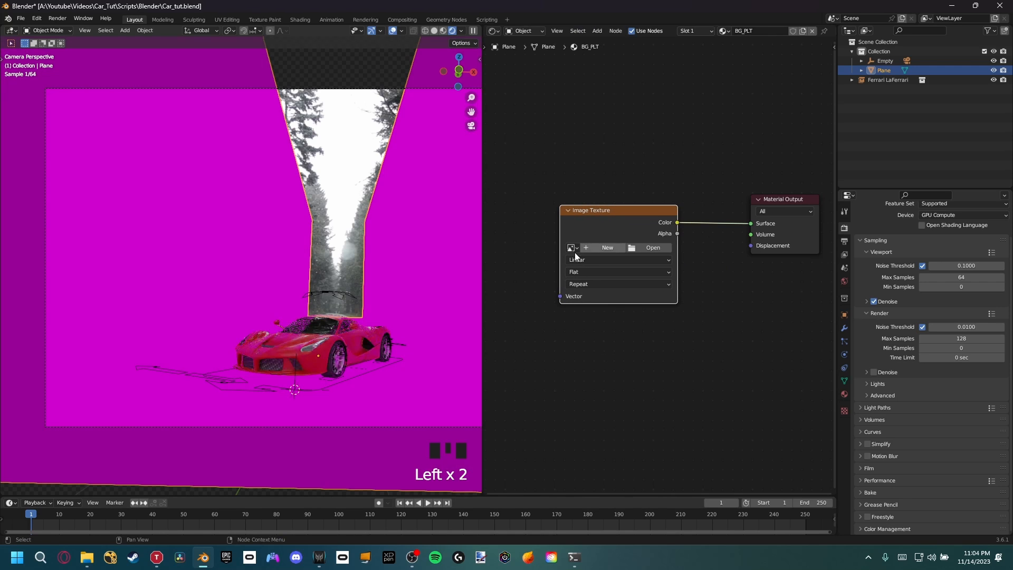
Step: Assign the existing Car_tut.fspy image to the Image Texture node and check it on the plane geometry around the car
{"action": "left_click", "coordinate": [571, 247]}
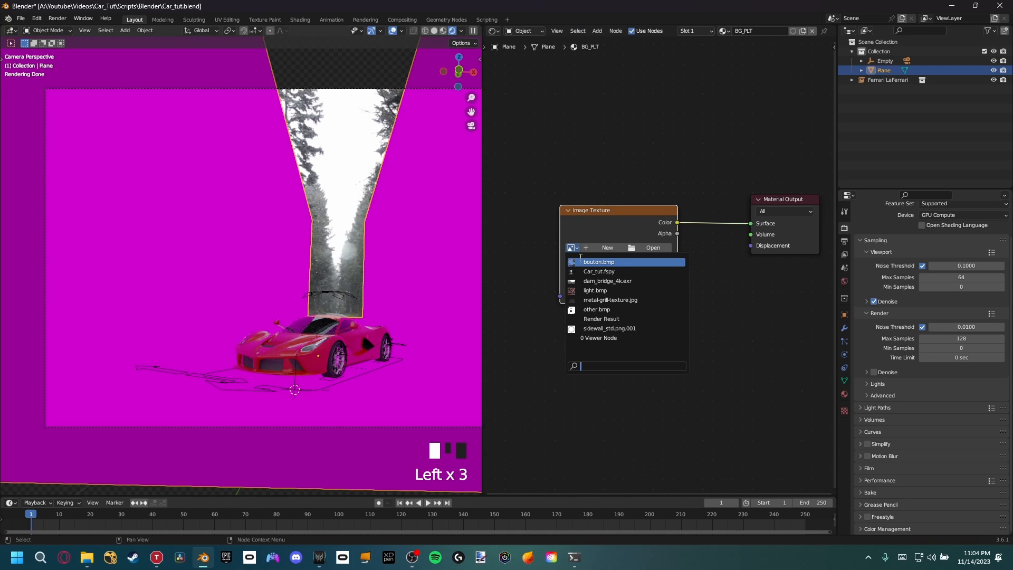
{"action": "left_click", "coordinate": [579, 271]}
{"action": "mouse_move", "coordinate": [351, 302]}
{"action": "middle_mouse_down", "text": "shift"}
{"action": "mouse_move", "coordinate": [323, 303]}
{"action": "mouse_move", "coordinate": [343, 302]}
{"action": "mouse_move", "coordinate": [334, 301]}
{"action": "middle_mouse_up", "text": "shift"}
{"action": "scroll", "coordinate": [327, 310], "scroll_direction": "down", "scroll_amount": 2}
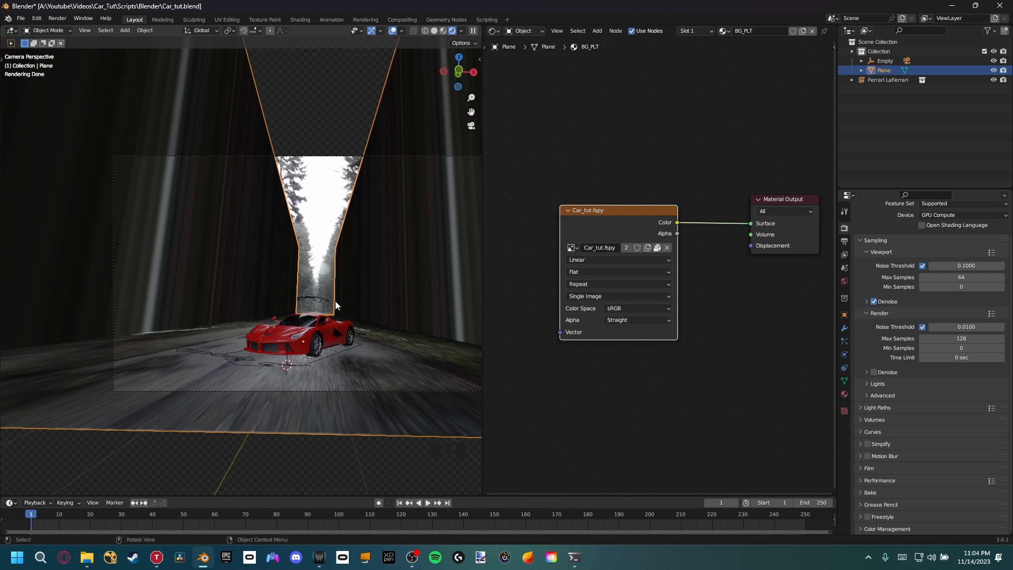
{"action": "scroll", "coordinate": [334, 297], "scroll_direction": "up", "scroll_amount": 1}
{"action": "middle_click_drag", "start_coordinate": [334, 297], "coordinate": [334, 308], "text": "shift"}
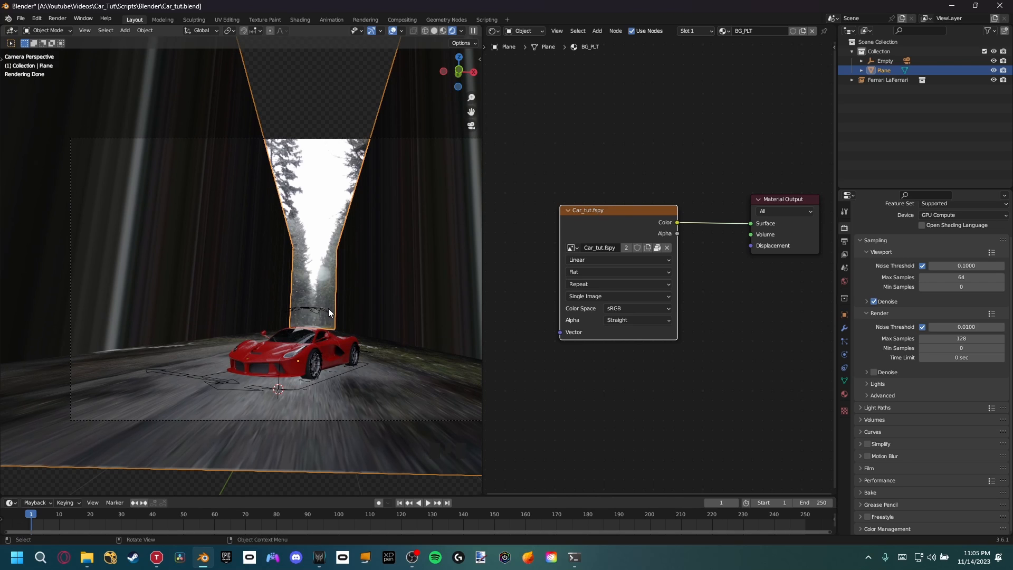
Step: Open the add-on preferences, search for "node" to check that Node Wrangler is enabled, and close the preferences
{"action": "middle_click_drag", "start_coordinate": [533, 223], "coordinate": [549, 229], "text": "shift"}
{"action": "scroll", "coordinate": [561, 212], "scroll_direction": "down", "scroll_amount": 1}
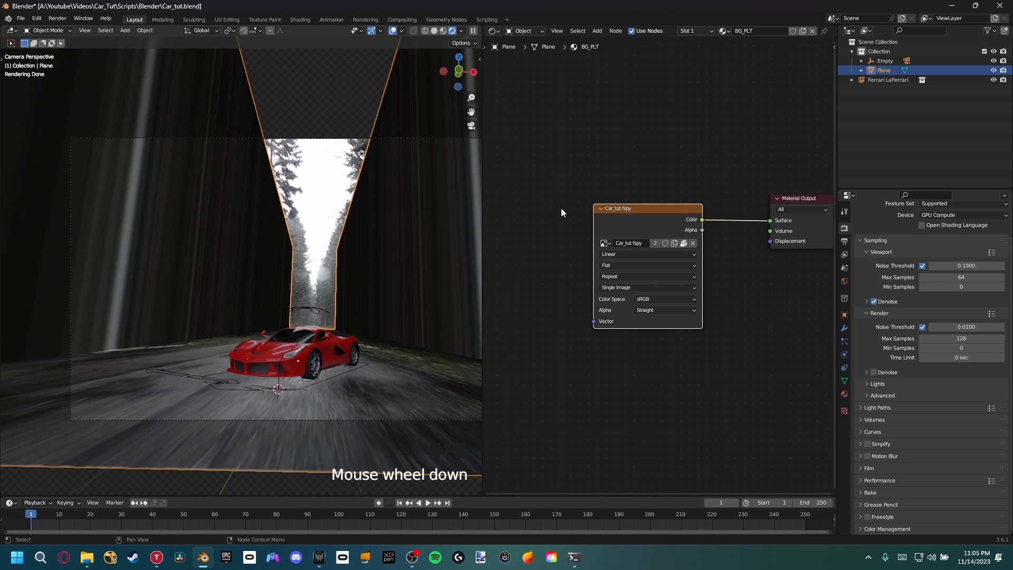
{"action": "scroll", "coordinate": [561, 209], "scroll_direction": "down", "scroll_amount": 2}
{"action": "middle_click_drag", "start_coordinate": [624, 181], "coordinate": [603, 174], "text": "shift"}
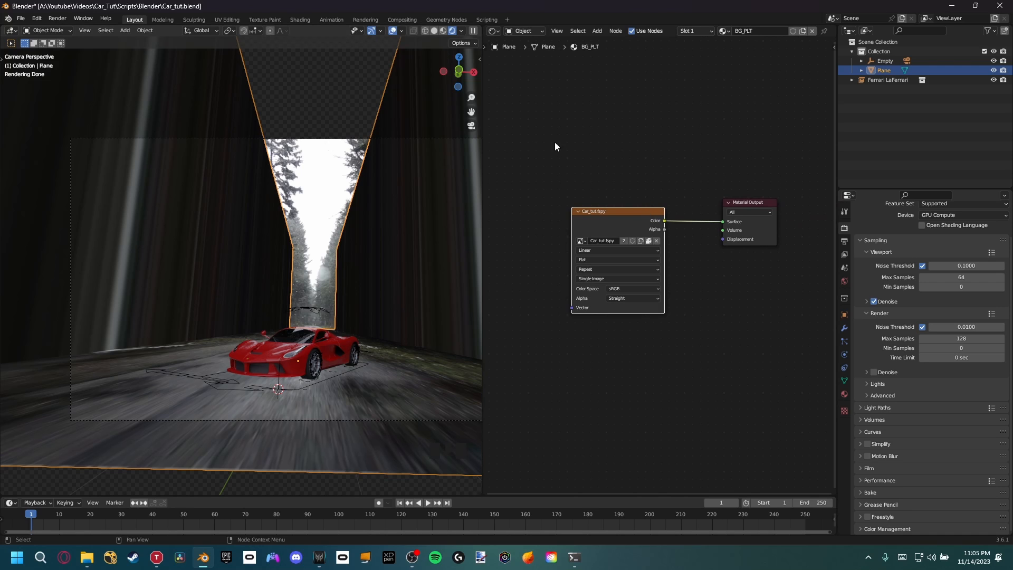
{"action": "left_click", "coordinate": [37, 18]}
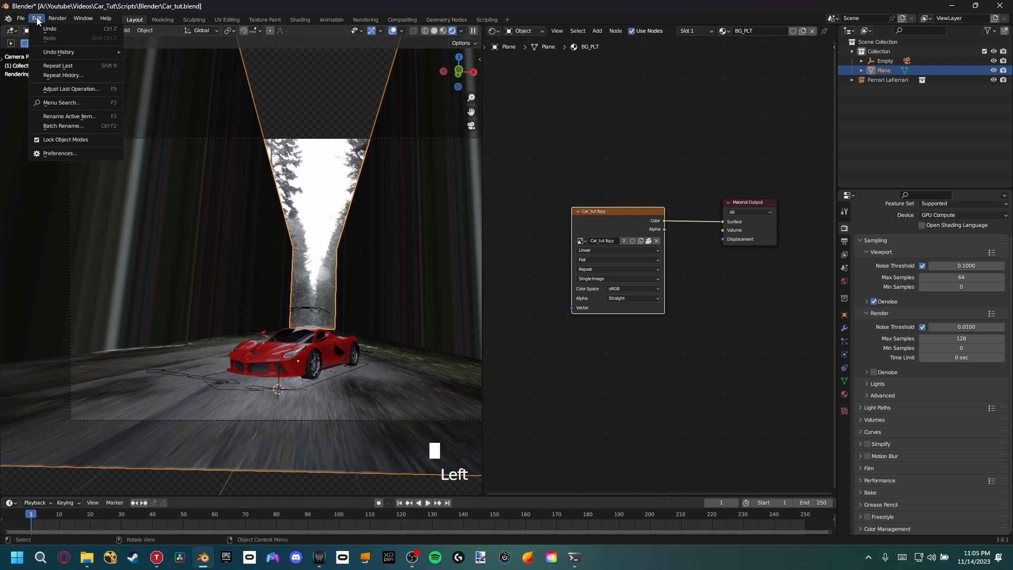
{"action": "left_click", "coordinate": [48, 152]}
{"action": "left_click", "coordinate": [33, 117]}
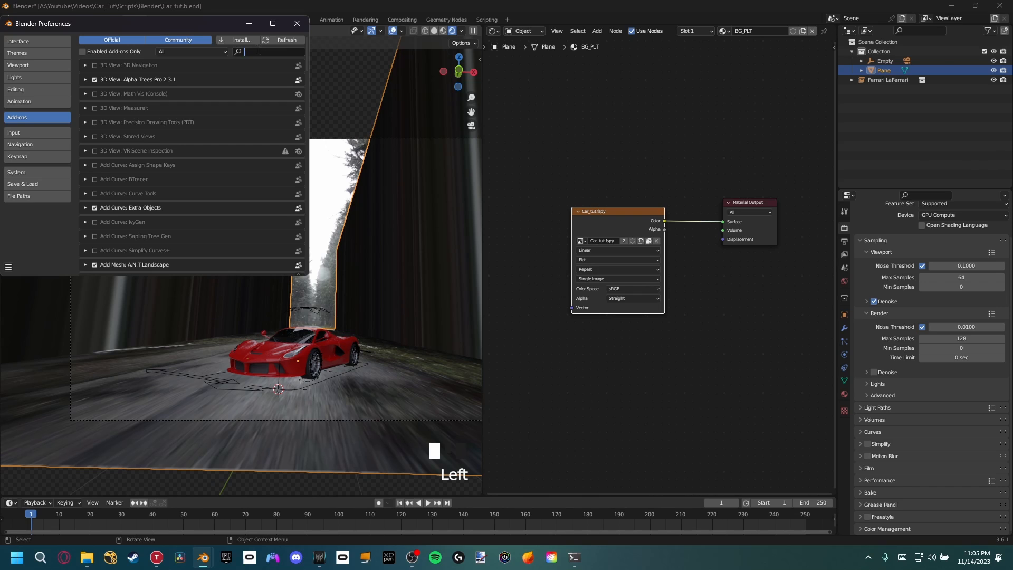
{"action": "left_click", "coordinate": [260, 51]}
{"action": "type", "text": "node"}
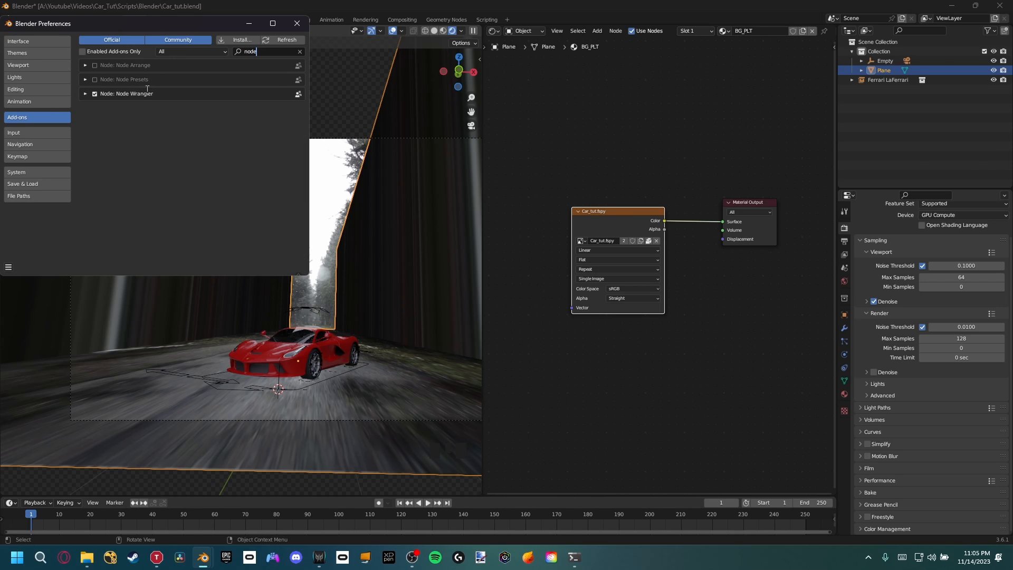
{"action": "left_click", "coordinate": [297, 23]}
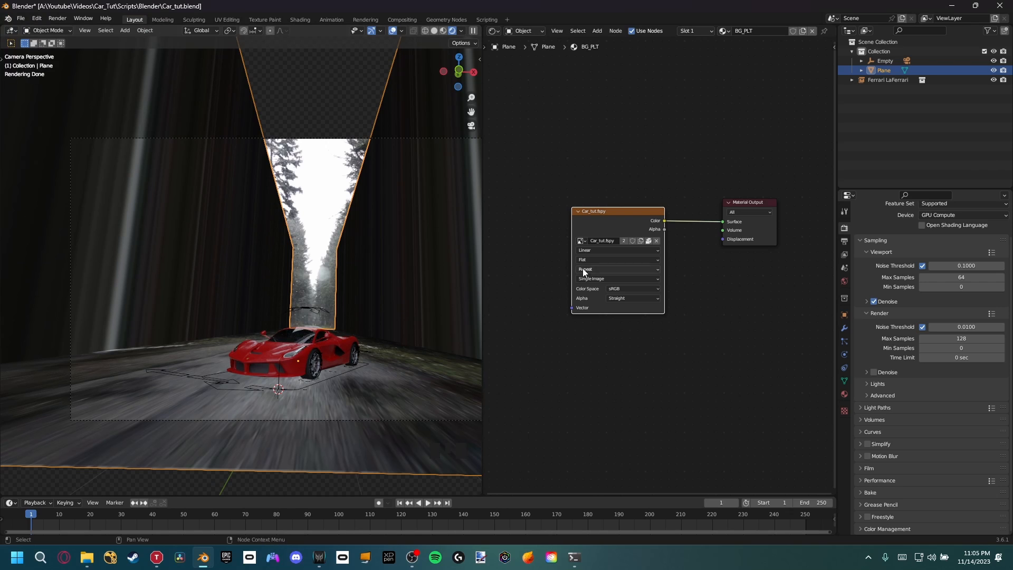
Step: Add Texture Coordinate and Mapping nodes to the Car_tut.fspy image texture with Node Wrangler
{"action": "left_click", "coordinate": [586, 217]}
{"action": "middle_click_drag", "start_coordinate": [586, 217], "coordinate": [723, 168]}
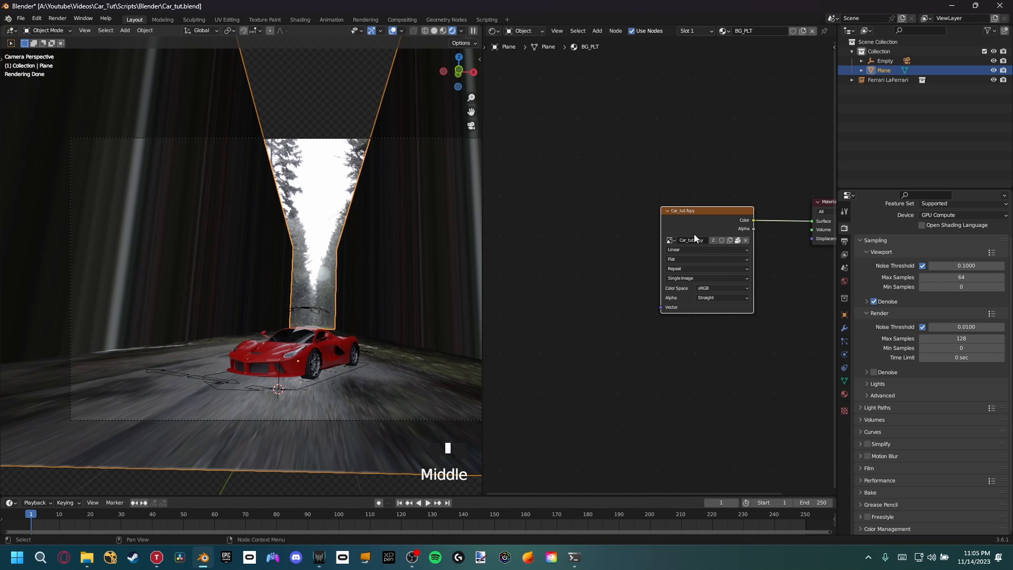
{"action": "left_click", "coordinate": [688, 220]}
{"action": "key", "text": "ctrl+t"}
{"action": "middle_click_drag", "start_coordinate": [642, 207], "coordinate": [675, 194]}
{"action": "scroll", "coordinate": [613, 253], "scroll_direction": "up", "scroll_amount": 3}
{"action": "middle_click_drag", "start_coordinate": [635, 295], "coordinate": [649, 327], "text": "shift"}
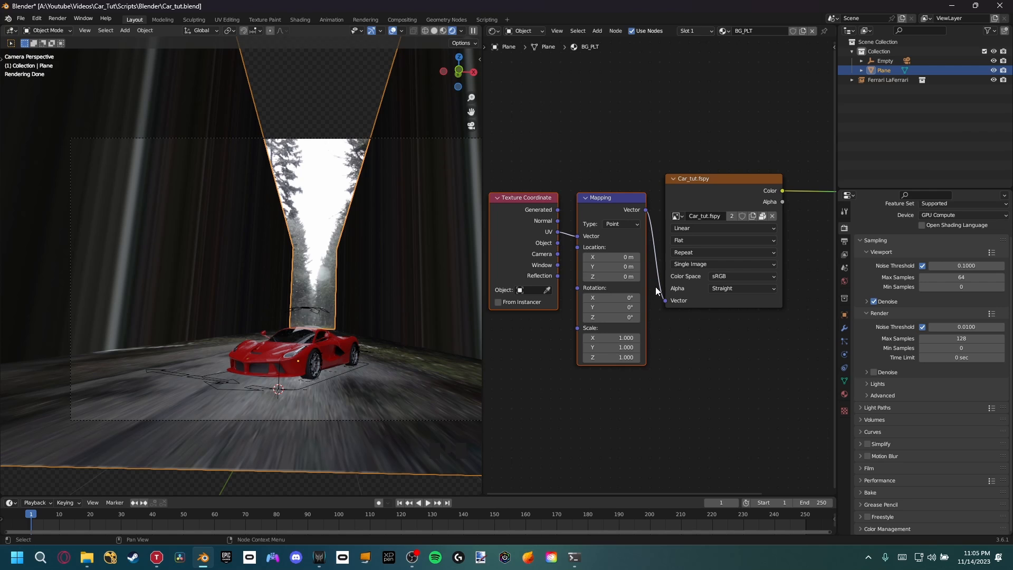
Step: Connect the Texture Coordinate node's Window output to the Mapping node's Vector input in place of UV
{"action": "middle_click_drag", "start_coordinate": [731, 199], "coordinate": [670, 212]}
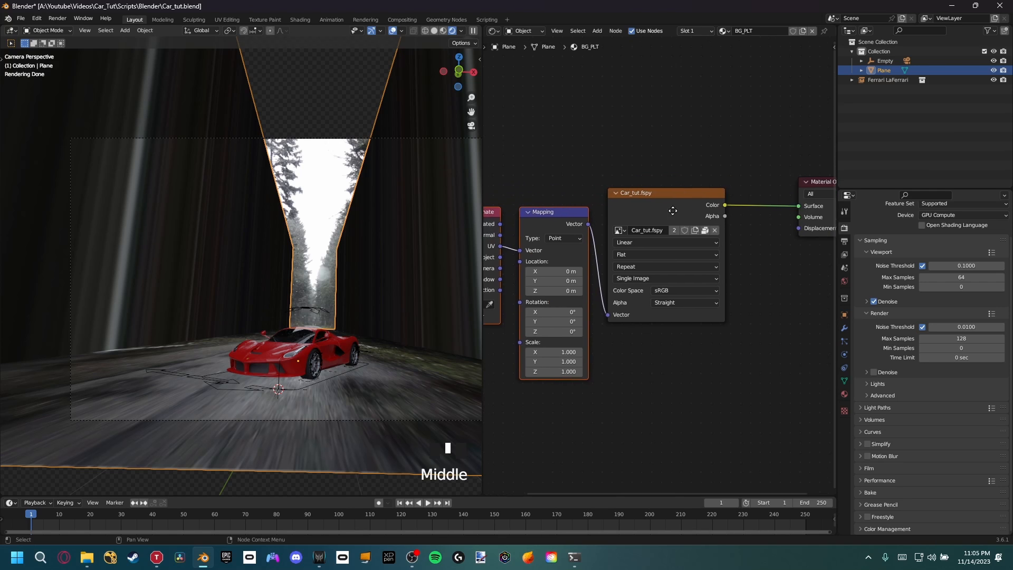
{"action": "left_click", "coordinate": [665, 205]}
{"action": "middle_click_drag", "start_coordinate": [599, 369], "coordinate": [669, 374]}
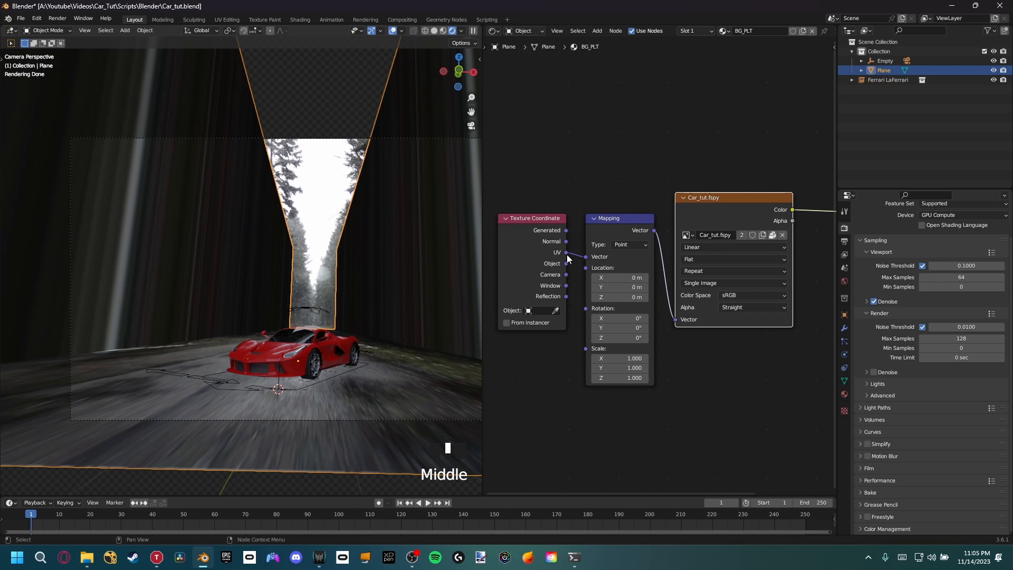
{"action": "left_click_drag", "start_coordinate": [571, 258], "coordinate": [584, 257]}
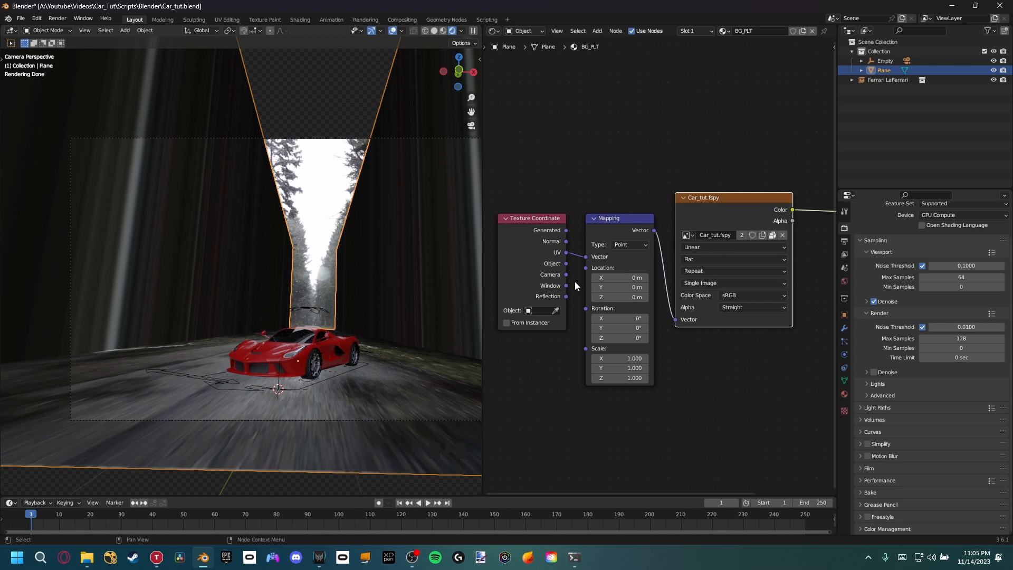
{"action": "left_click_drag", "start_coordinate": [565, 285], "coordinate": [585, 257]}
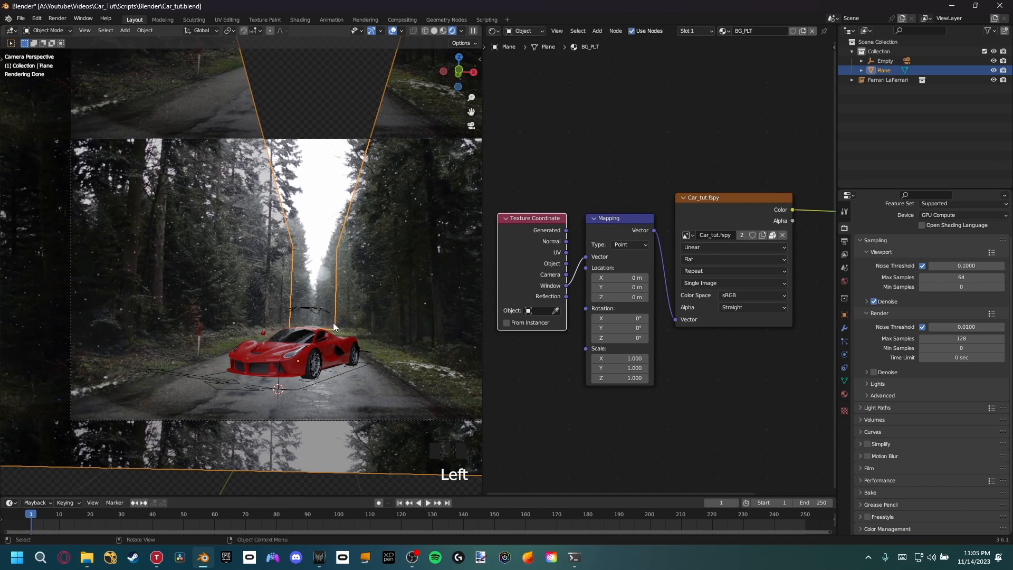
Step: Inspect the window-projected forest image from outside the camera, and return to the camera view to examine it around the car
{"action": "middle_click_drag", "start_coordinate": [333, 322], "coordinate": [337, 343]}
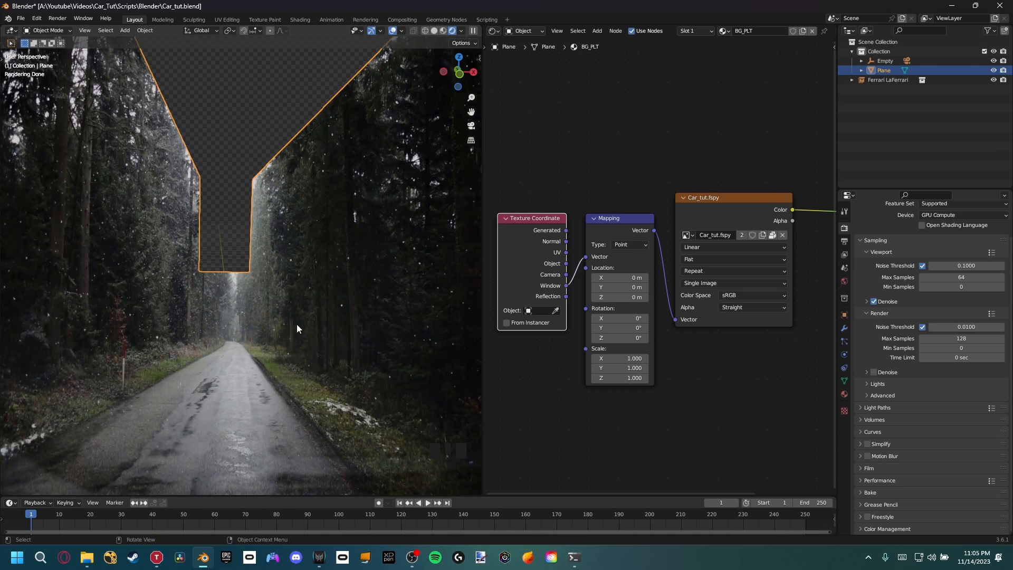
{"action": "key", "text": "KP_0"}
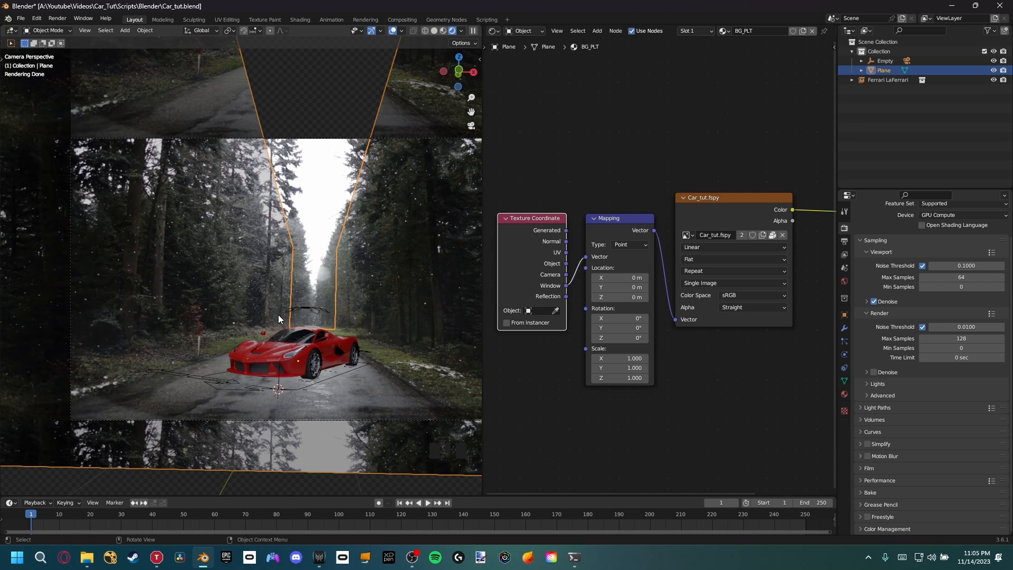
{"action": "scroll", "coordinate": [311, 358], "scroll_direction": "up", "scroll_amount": 5}
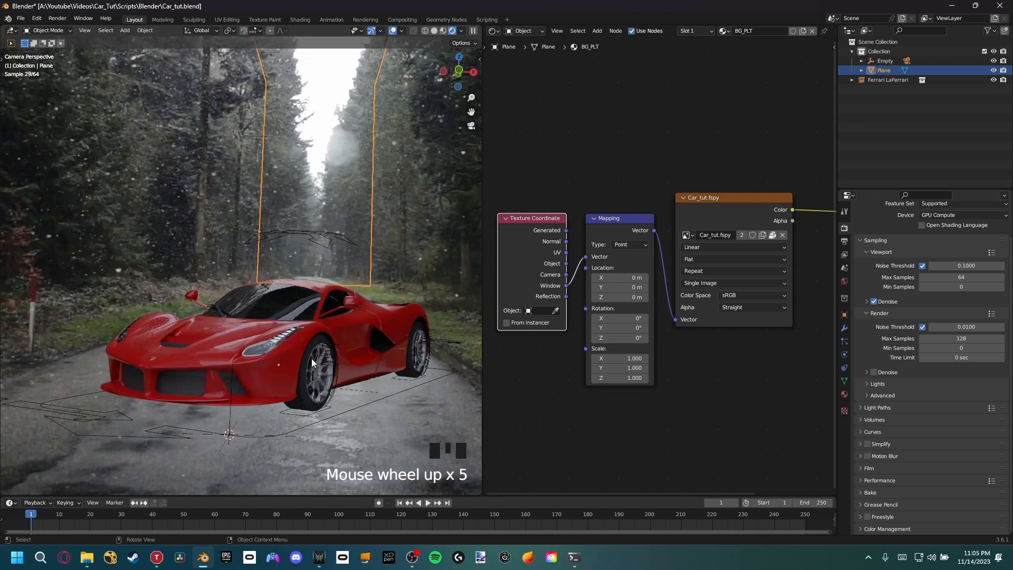
{"action": "middle_click_drag", "start_coordinate": [311, 358], "coordinate": [358, 346], "text": "shift"}
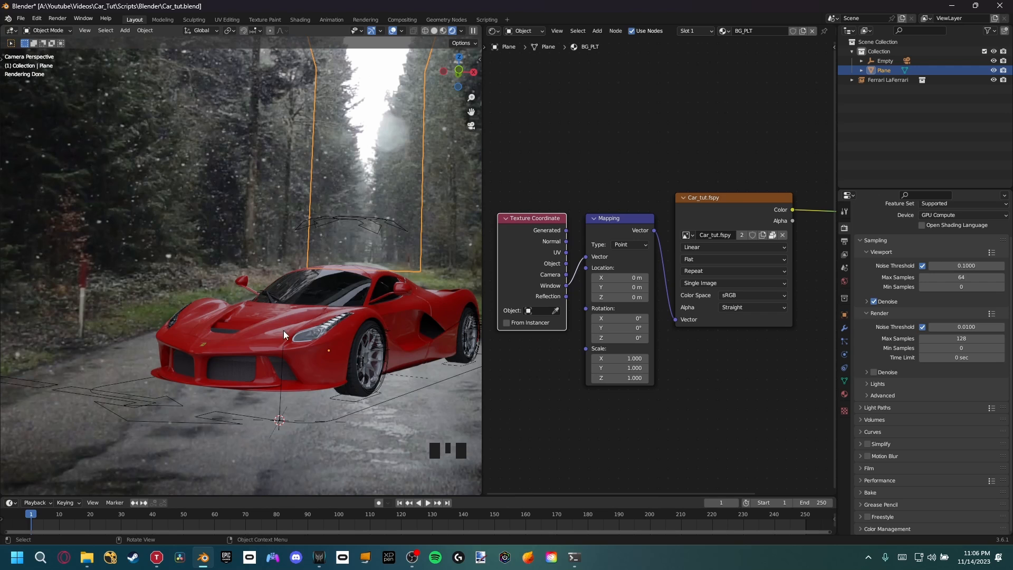
{"action": "scroll", "coordinate": [284, 316], "scroll_direction": "down", "scroll_amount": 2}
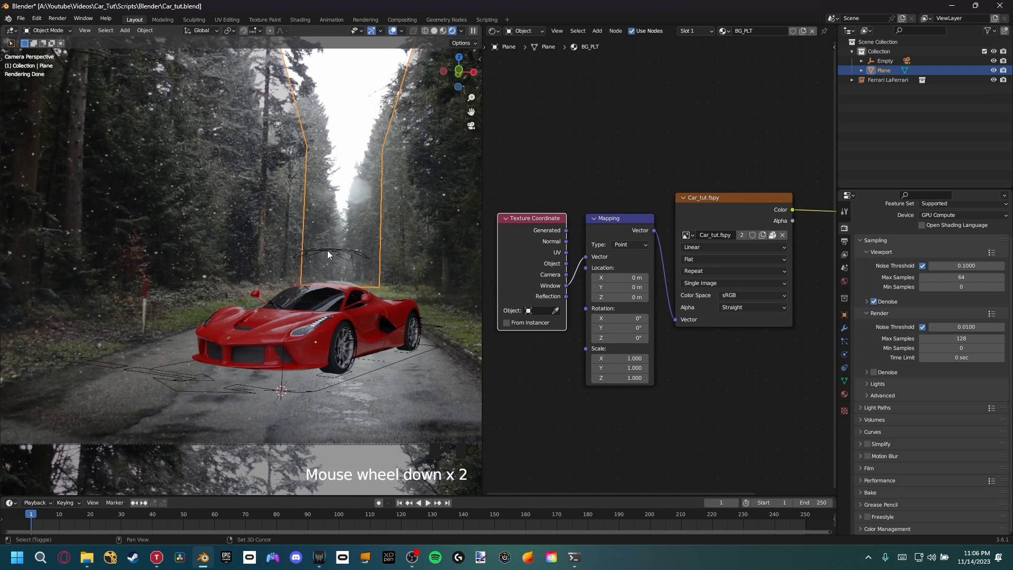
{"action": "middle_click_drag", "start_coordinate": [327, 253], "coordinate": [348, 296], "text": "shift"}
{"action": "scroll", "coordinate": [352, 170], "scroll_direction": "down", "scroll_amount": 1}
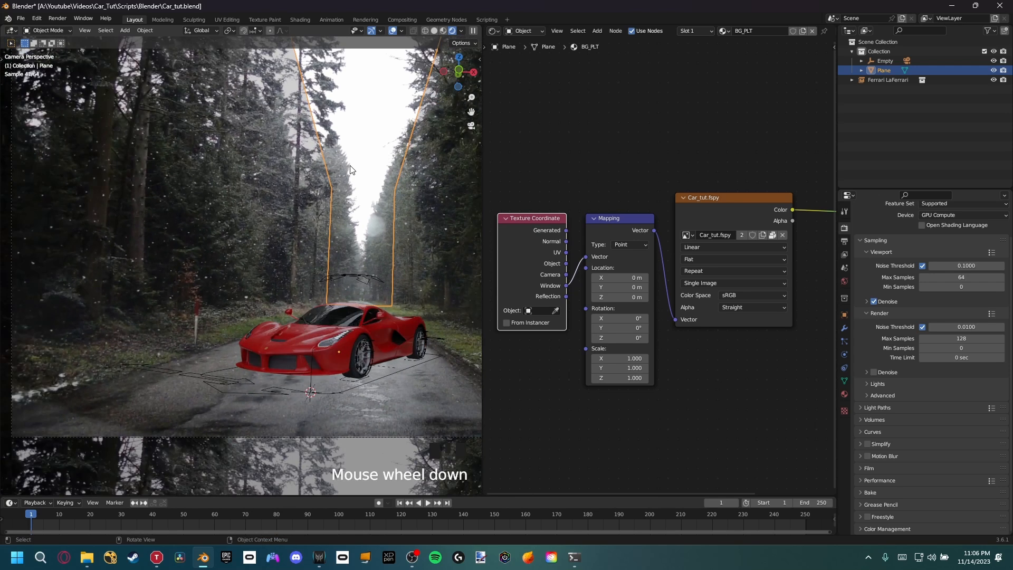
Step: Select the two opposite upper edges of the plane geometry in Edit Mode and fill a face between them above the car
{"action": "key", "text": "Tab"}
{"action": "key", "text": "2"}
{"action": "left_click", "coordinate": [312, 127]}
{"action": "left_click", "coordinate": [413, 125], "text": "shift"}
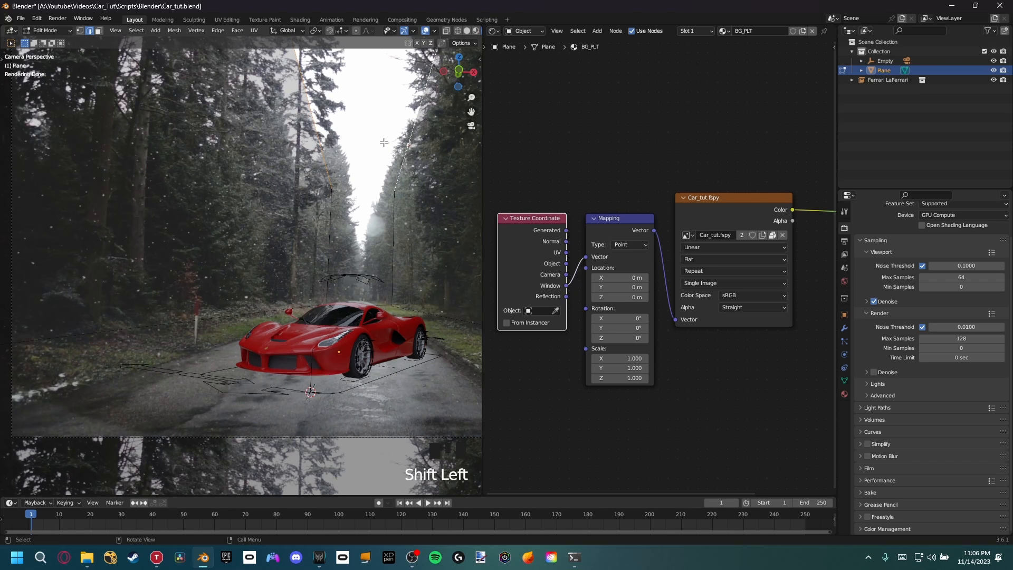
{"action": "key", "text": "Tab"}
Step: Examine the reflections on the car's windshield and body with the overhead opening closed, and deselect the plane
{"action": "scroll", "coordinate": [346, 316], "scroll_direction": "up", "scroll_amount": 1}
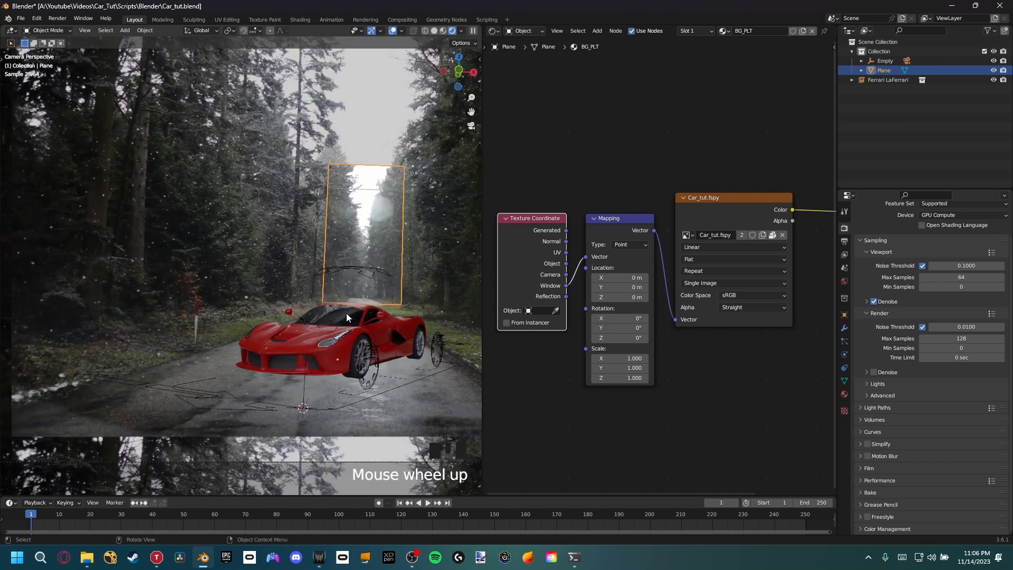
{"action": "scroll", "coordinate": [346, 315], "scroll_direction": "up", "scroll_amount": 5}
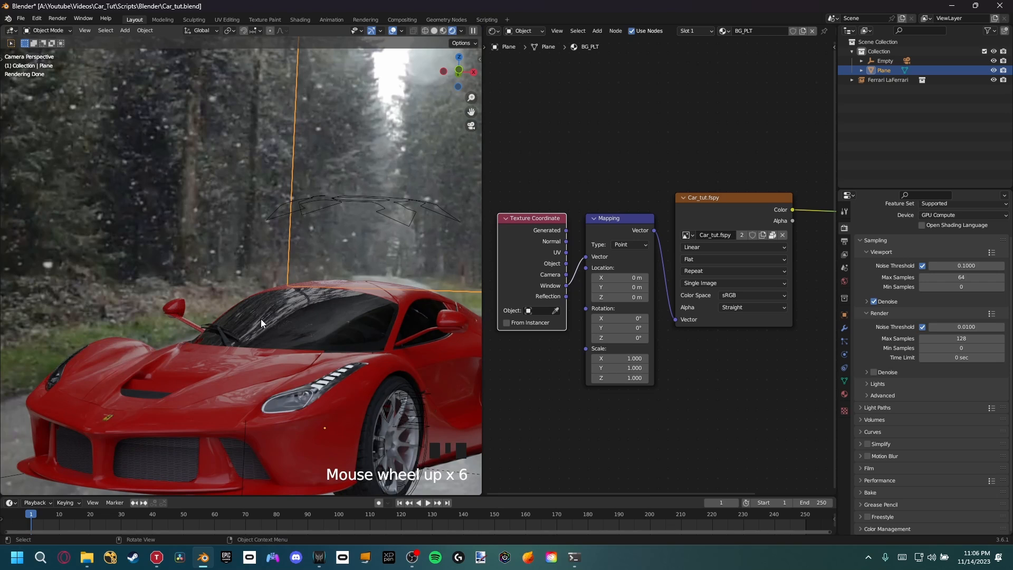
{"action": "scroll", "coordinate": [292, 322], "scroll_direction": "down", "scroll_amount": 6}
{"action": "scroll", "coordinate": [305, 320], "scroll_direction": "up", "scroll_amount": 3}
{"action": "middle_click_drag", "start_coordinate": [305, 320], "coordinate": [325, 248], "text": "shift"}
{"action": "scroll", "coordinate": [329, 286], "scroll_direction": "down", "scroll_amount": 3}
{"action": "left_click", "coordinate": [378, 311]}
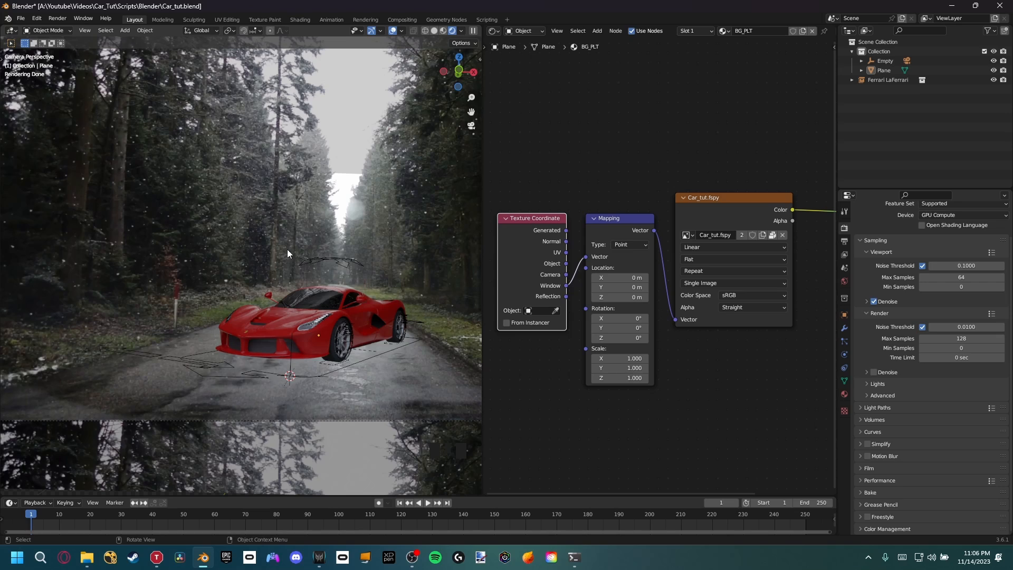
{"action": "scroll", "coordinate": [287, 249], "scroll_direction": "down", "scroll_amount": 1}
{"action": "middle_click_drag", "start_coordinate": [287, 249], "coordinate": [327, 257], "text": "shift"}
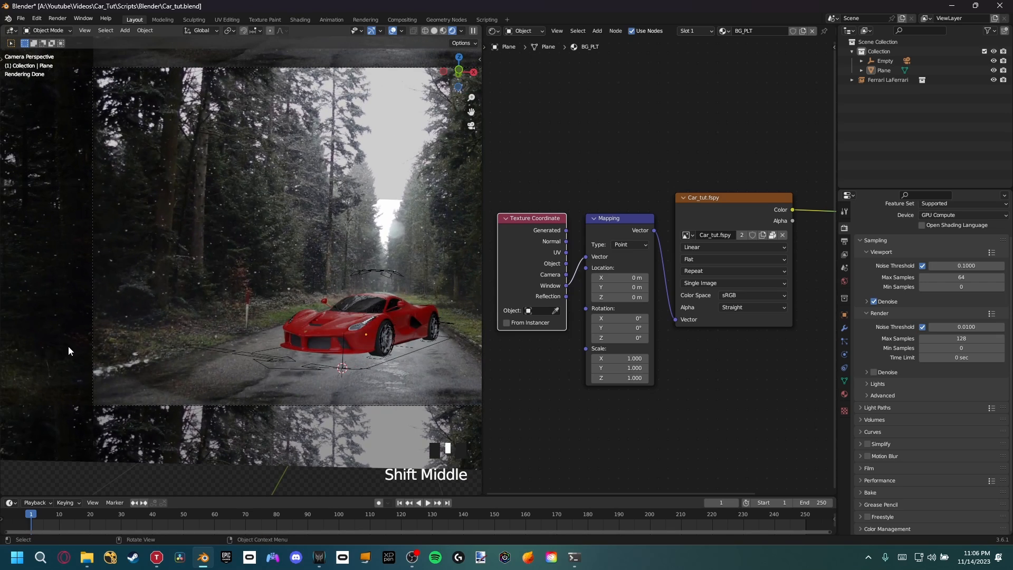
Step: Check the image tiling outside the camera frame and set the Image Texture node's extension to Mirror
{"action": "scroll", "coordinate": [126, 433], "scroll_direction": "down", "scroll_amount": 3}
{"action": "middle_click_drag", "start_coordinate": [157, 388], "coordinate": [164, 420], "text": "shift"}
{"action": "scroll", "coordinate": [56, 309], "scroll_direction": "down", "scroll_amount": 3}
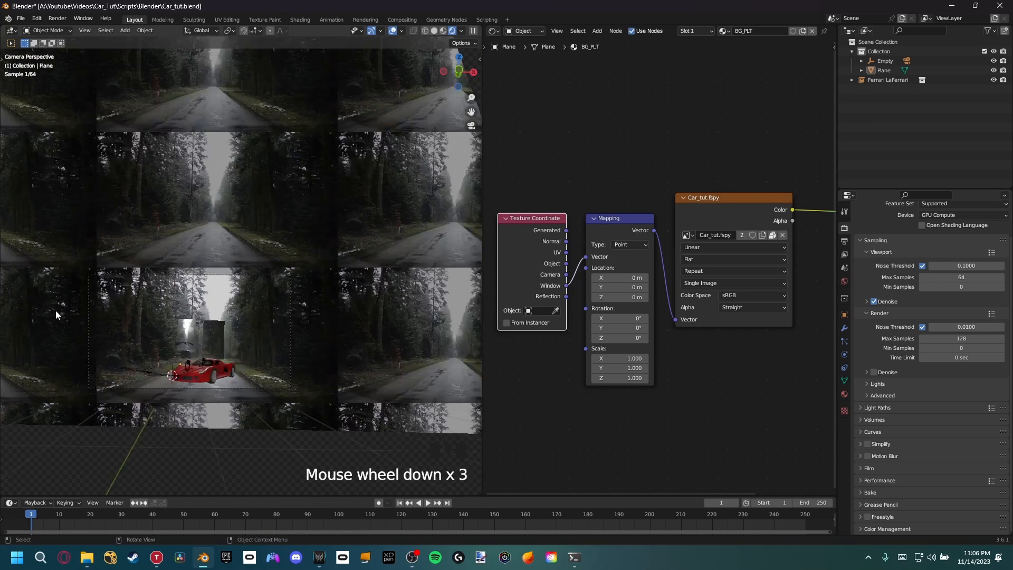
{"action": "middle_click_drag", "start_coordinate": [55, 309], "coordinate": [104, 287], "text": "shift"}
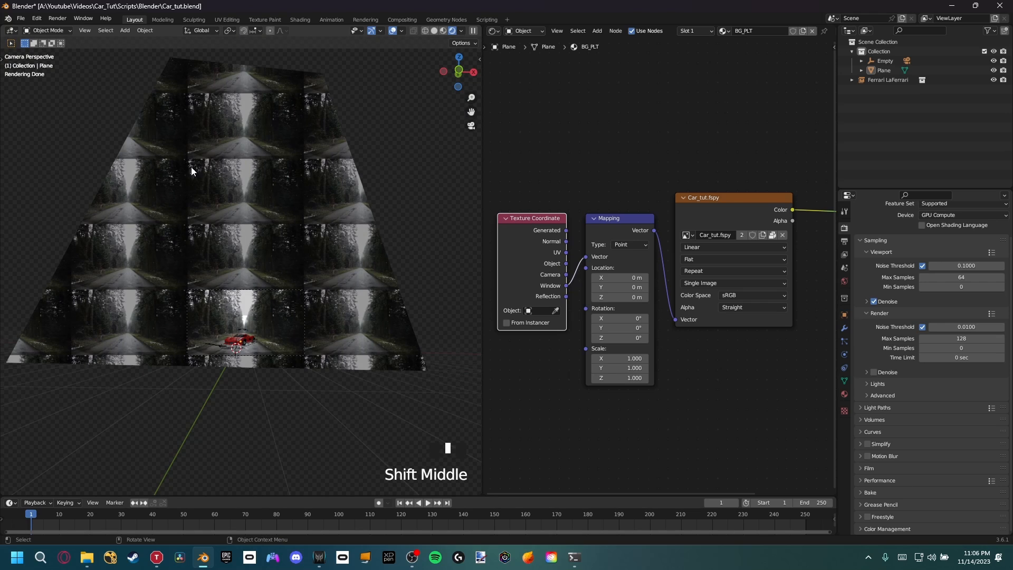
{"action": "scroll", "coordinate": [247, 286], "scroll_direction": "up", "scroll_amount": 6}
{"action": "middle_click_drag", "start_coordinate": [247, 286], "coordinate": [328, 255], "text": "shift"}
{"action": "scroll", "coordinate": [219, 243], "scroll_direction": "up", "scroll_amount": 4}
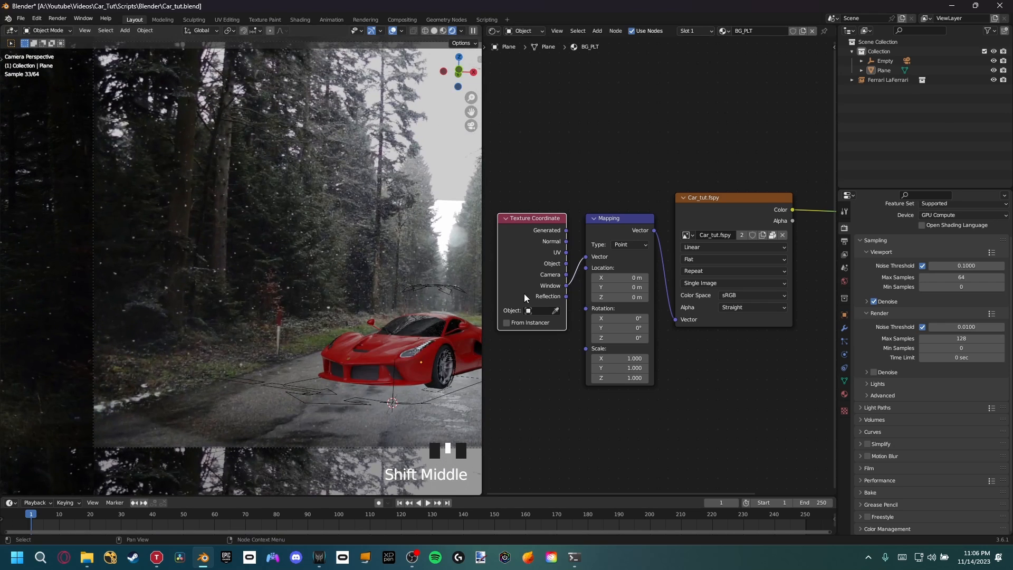
{"action": "left_click", "coordinate": [728, 272]}
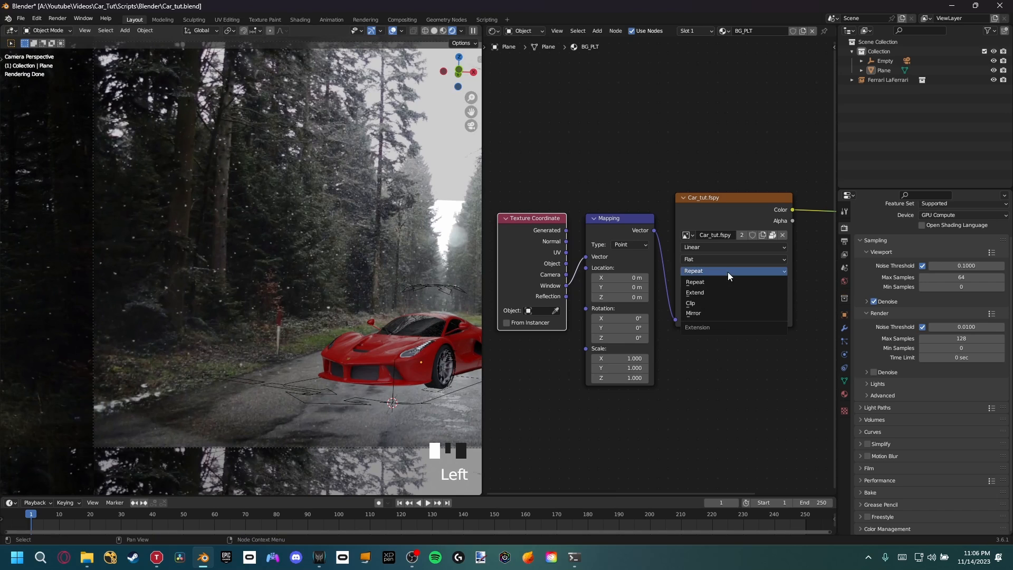
{"action": "left_click", "coordinate": [699, 313]}
Step: Inspect the mirrored background tiling beyond the camera frame and its reflections on the car's body and wheels
{"action": "scroll", "coordinate": [270, 337], "scroll_direction": "down", "scroll_amount": 3}
{"action": "scroll", "coordinate": [315, 322], "scroll_direction": "down", "scroll_amount": 4}
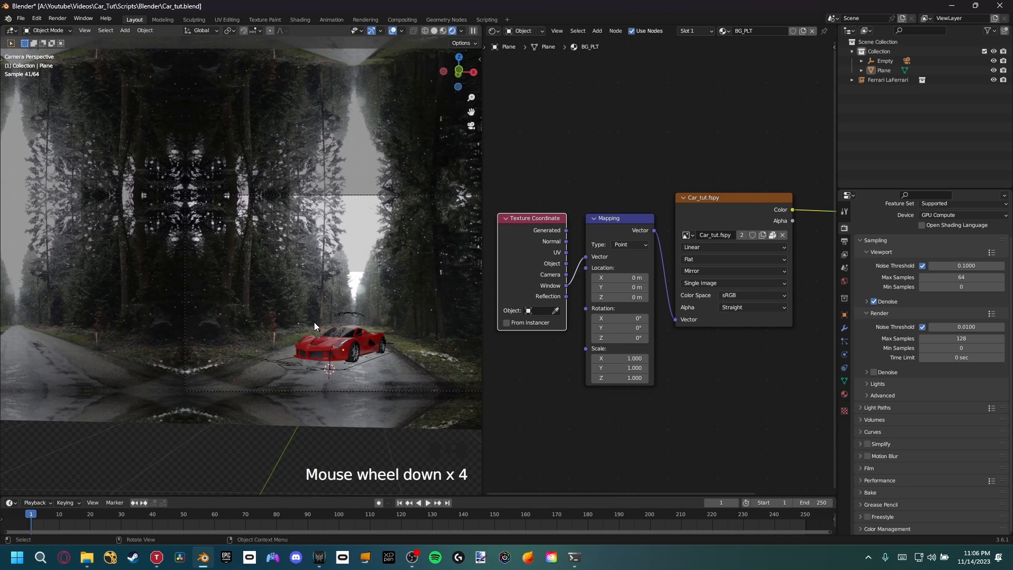
{"action": "middle_click_drag", "start_coordinate": [315, 322], "coordinate": [305, 325], "text": "shift"}
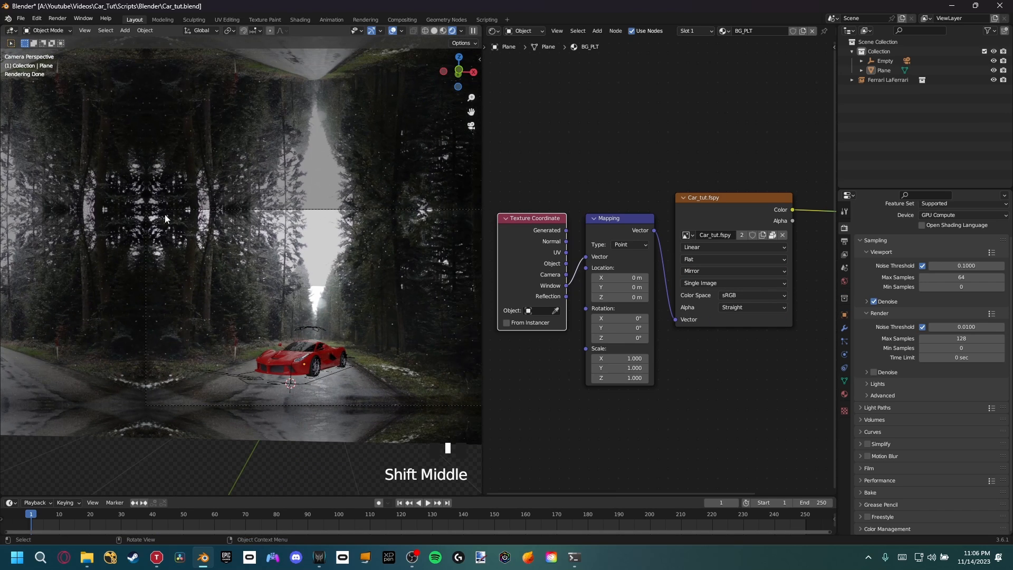
{"action": "scroll", "coordinate": [371, 279], "scroll_direction": "down", "scroll_amount": 1}
{"action": "scroll", "coordinate": [318, 358], "scroll_direction": "up", "scroll_amount": 9}
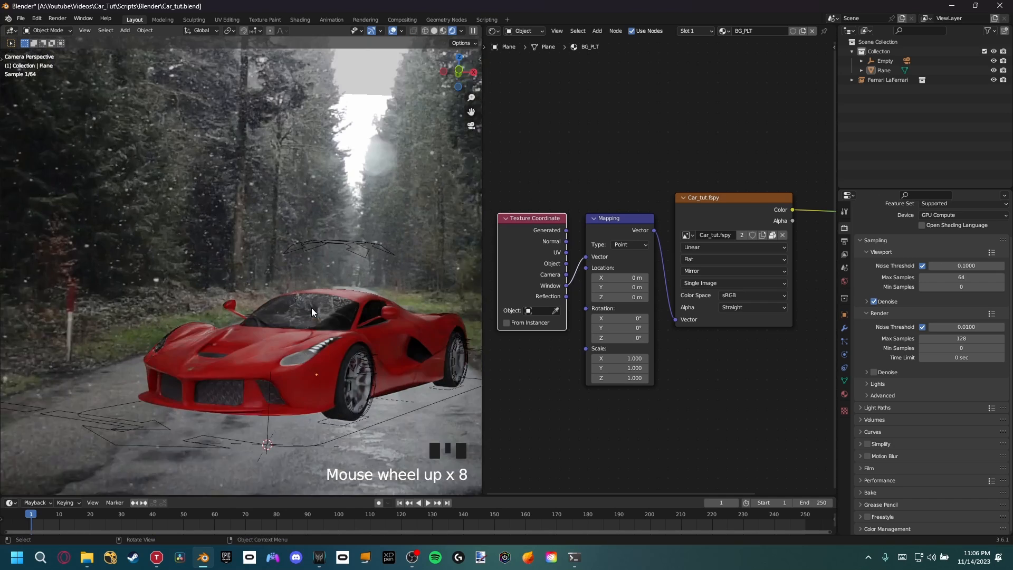
{"action": "scroll", "coordinate": [323, 325], "scroll_direction": "up", "scroll_amount": 2}
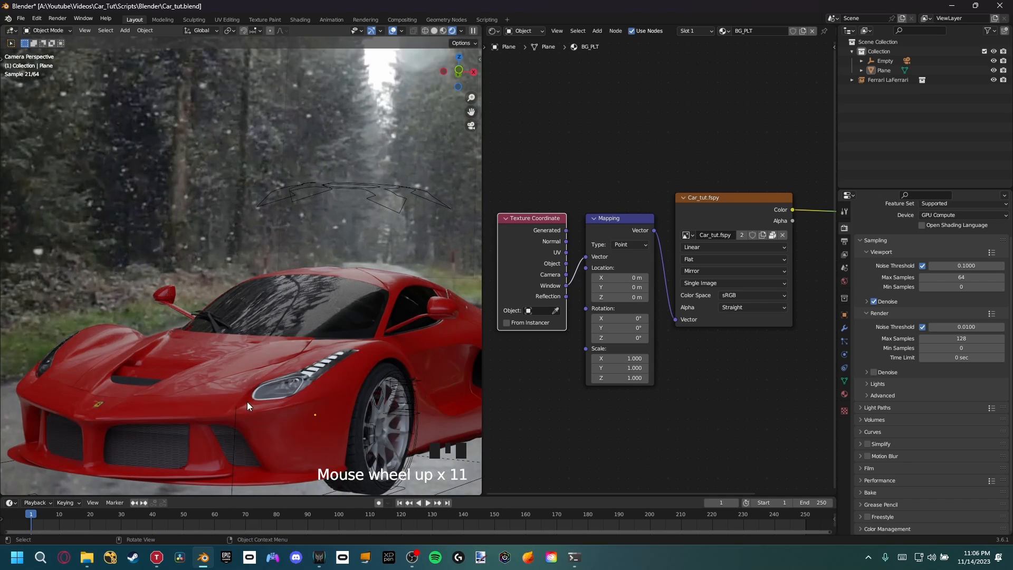
{"action": "middle_click_drag", "start_coordinate": [418, 351], "coordinate": [268, 269], "text": "shift"}
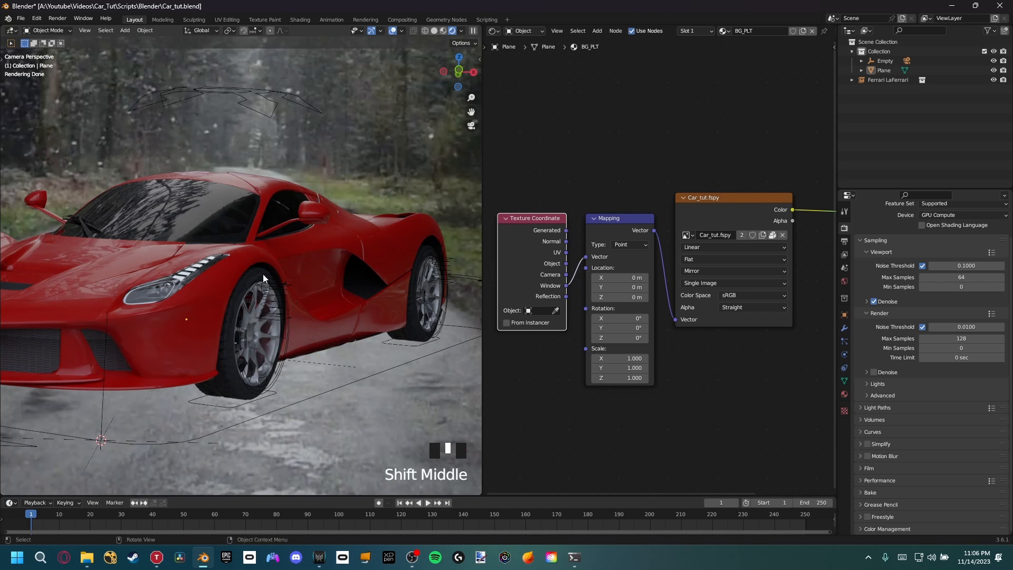
{"action": "scroll", "coordinate": [268, 279], "scroll_direction": "down", "scroll_amount": 6}
{"action": "middle_click_drag", "start_coordinate": [300, 271], "coordinate": [294, 289], "text": "shift"}
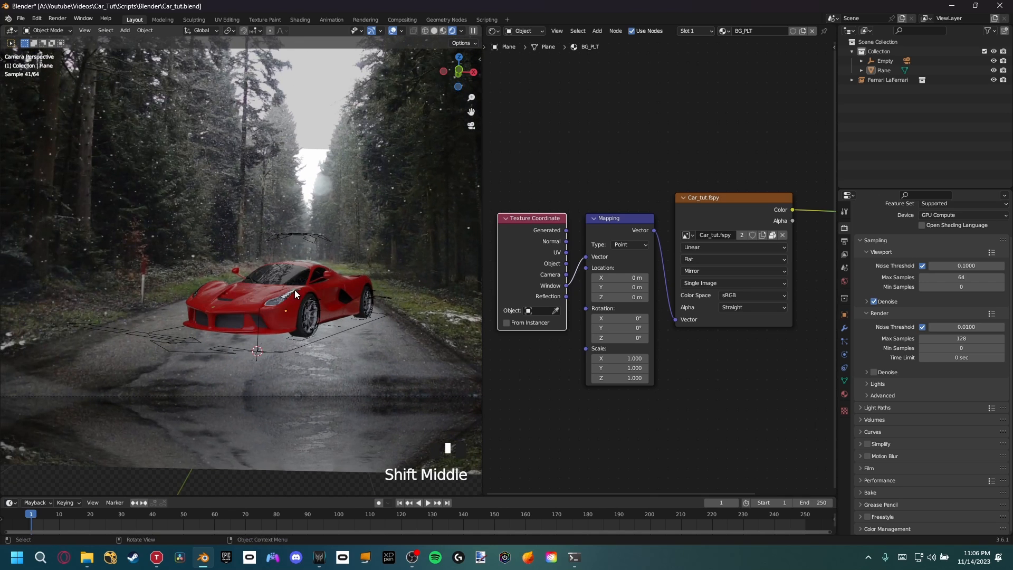
Step: Widen the 3D viewport against the shader editor and fit the whole camera frame in it
{"action": "left_click_drag", "start_coordinate": [481, 352], "coordinate": [554, 352]}
{"action": "scroll", "coordinate": [394, 332], "scroll_direction": "down", "scroll_amount": 1}
{"action": "middle_click_drag", "start_coordinate": [394, 332], "coordinate": [341, 359], "text": "shift"}
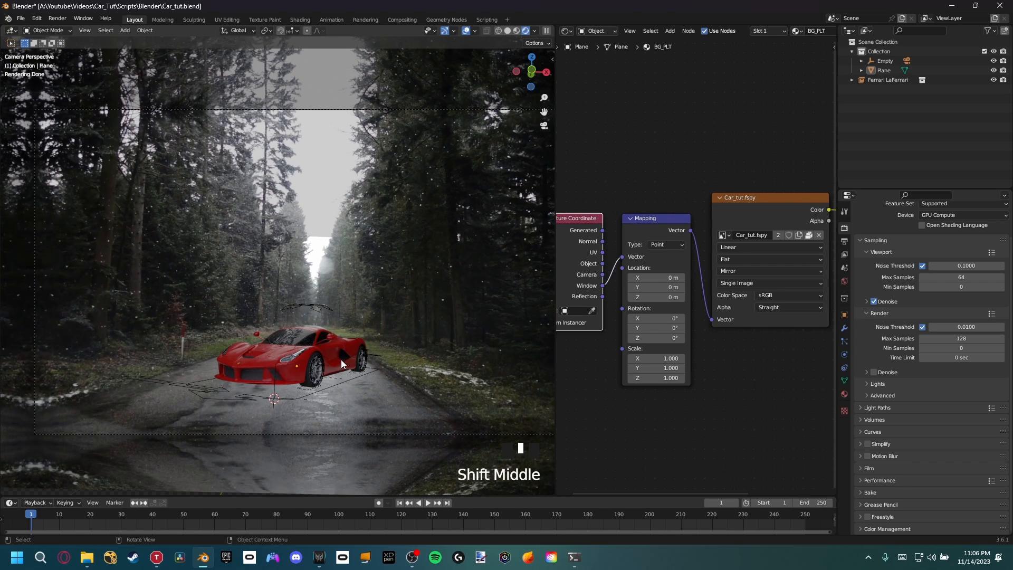
{"action": "left_click_drag", "start_coordinate": [557, 368], "coordinate": [529, 368]}
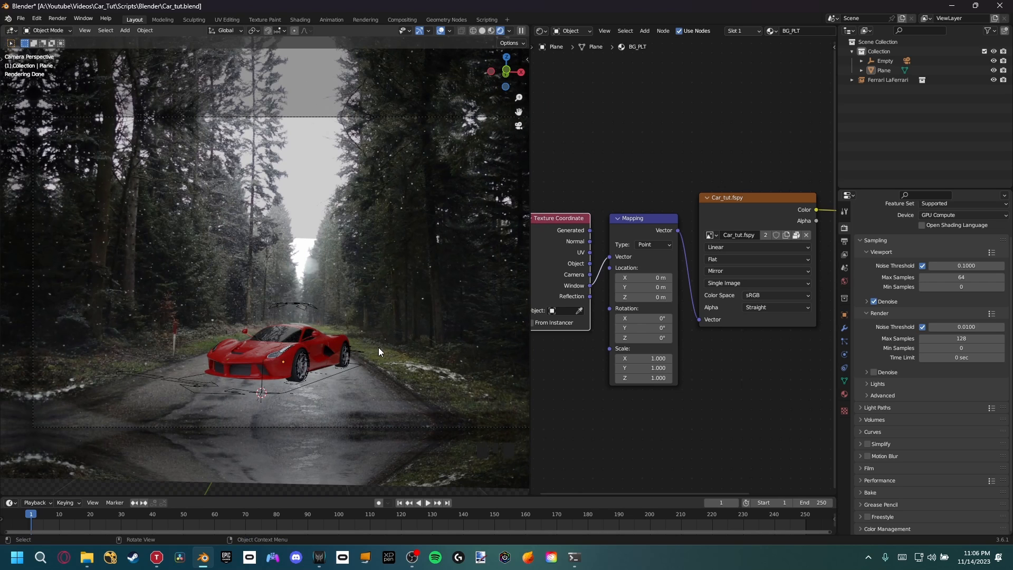
Step: Move the Ferrari into a new collection named Car
{"action": "middle_click_drag", "start_coordinate": [378, 347], "coordinate": [378, 360], "text": "shift"}
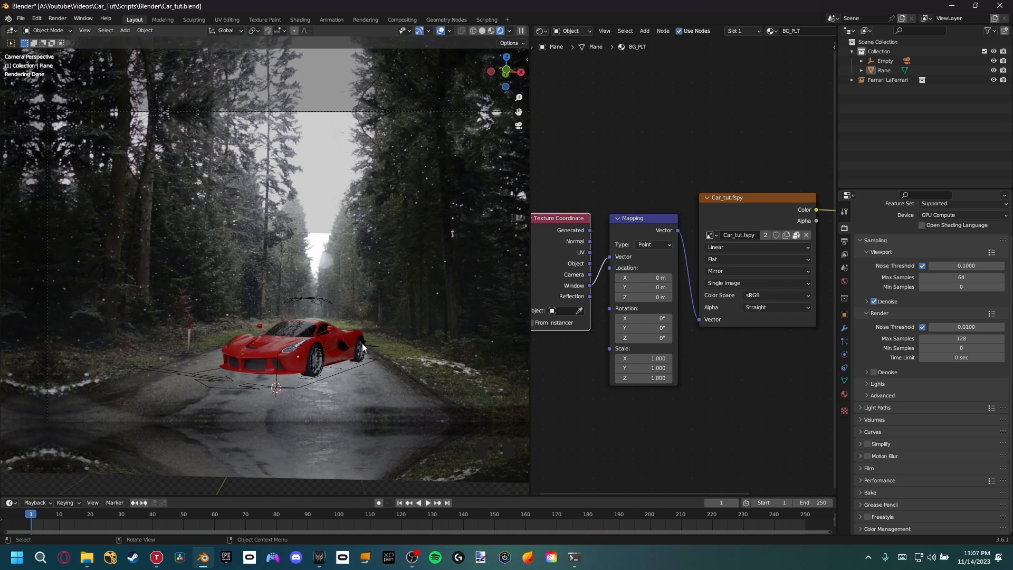
{"action": "middle_click_drag", "start_coordinate": [485, 203], "coordinate": [444, 275], "text": "shift"}
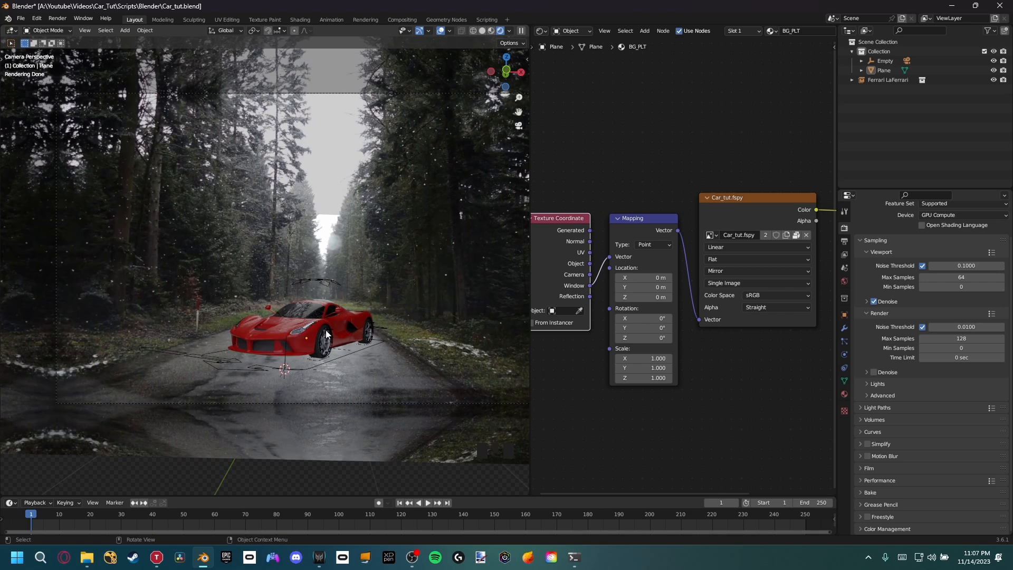
{"action": "left_click", "coordinate": [298, 371]}
{"action": "left_click", "coordinate": [299, 371]}
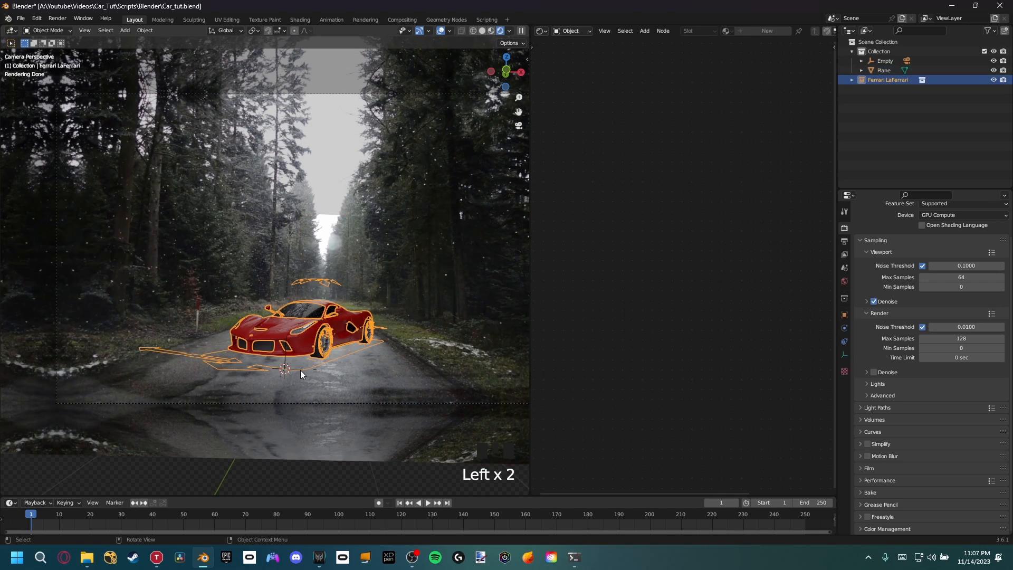
{"action": "key", "text": "m"}
{"action": "left_click", "coordinate": [308, 328]}
{"action": "type", "text": "Ca"}
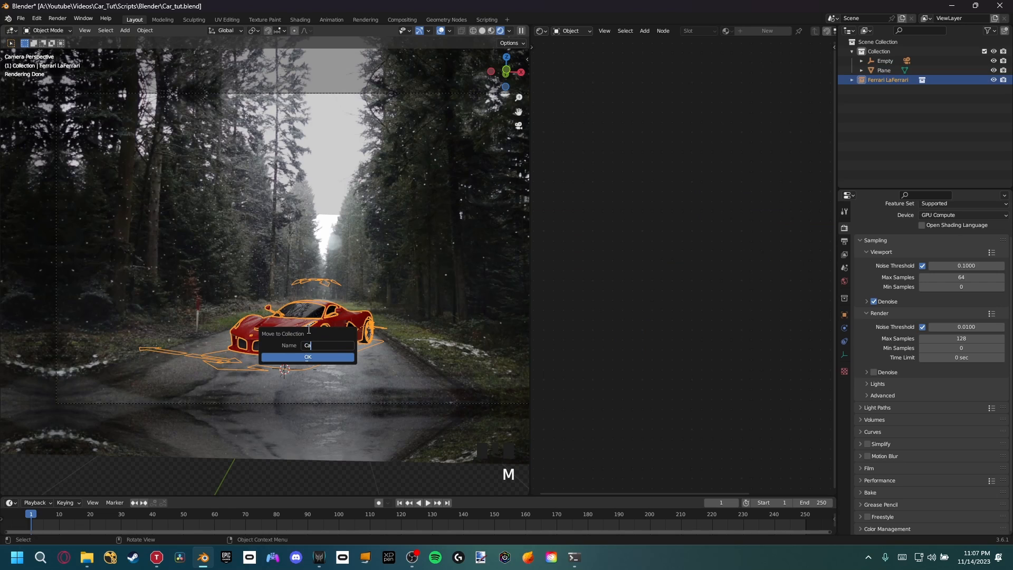
{"action": "type", "text": "r"}
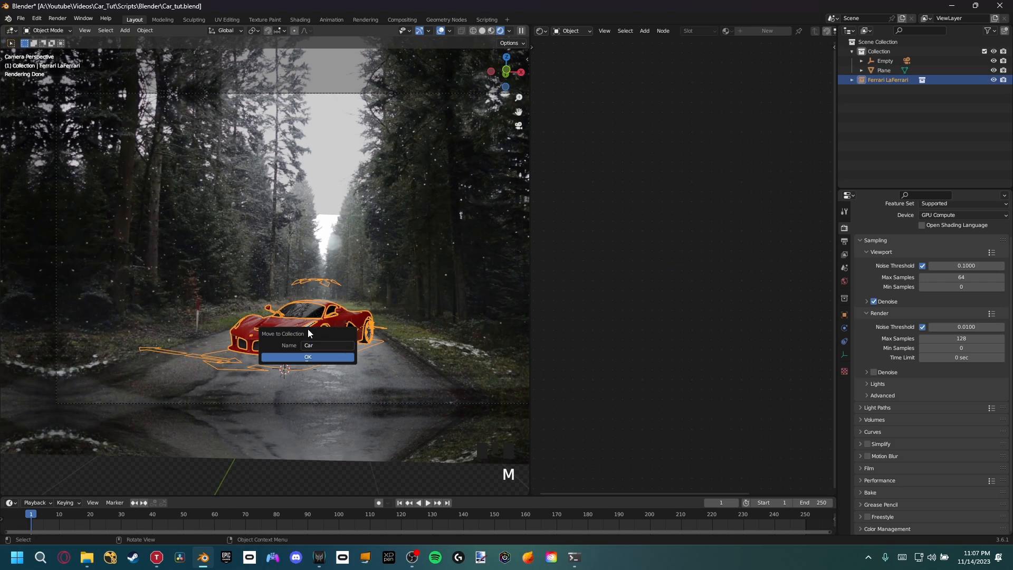
{"action": "left_click", "coordinate": [312, 357]}
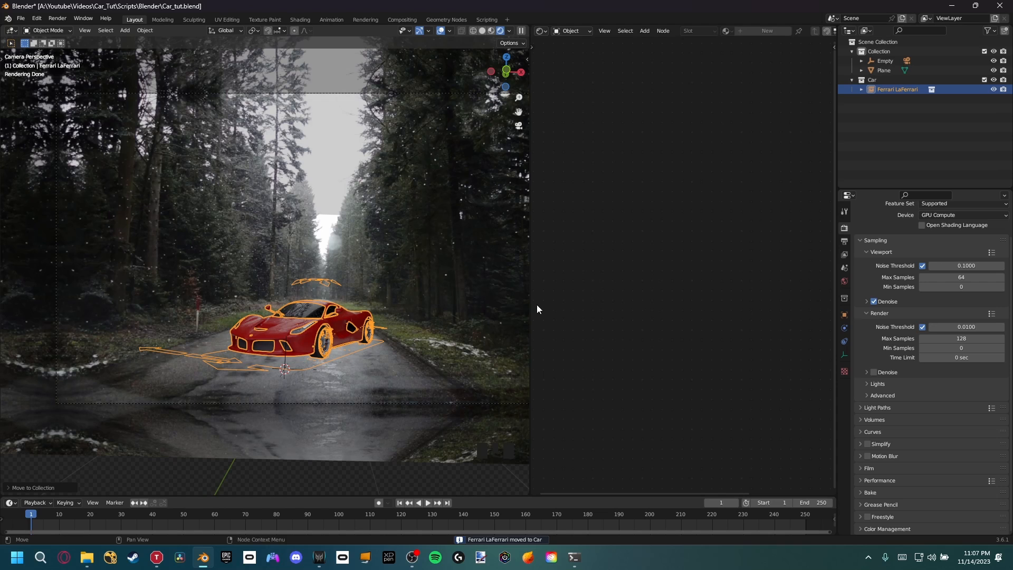
Step: Move the background plane into a new collection named Reflections
{"action": "left_click", "coordinate": [398, 244]}
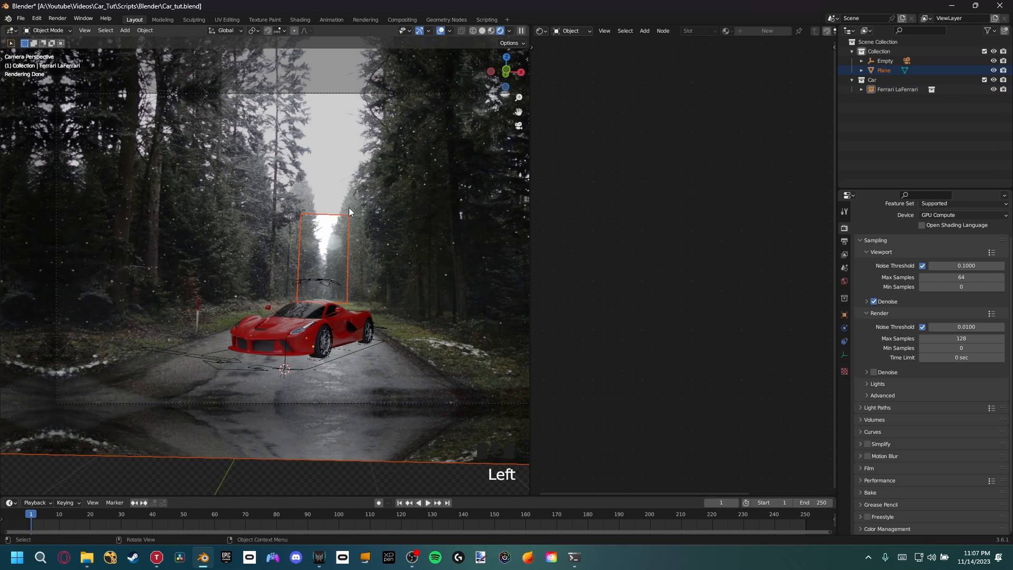
{"action": "middle_click_drag", "start_coordinate": [365, 258], "coordinate": [383, 267], "text": "shift"}
{"action": "key", "text": "m"}
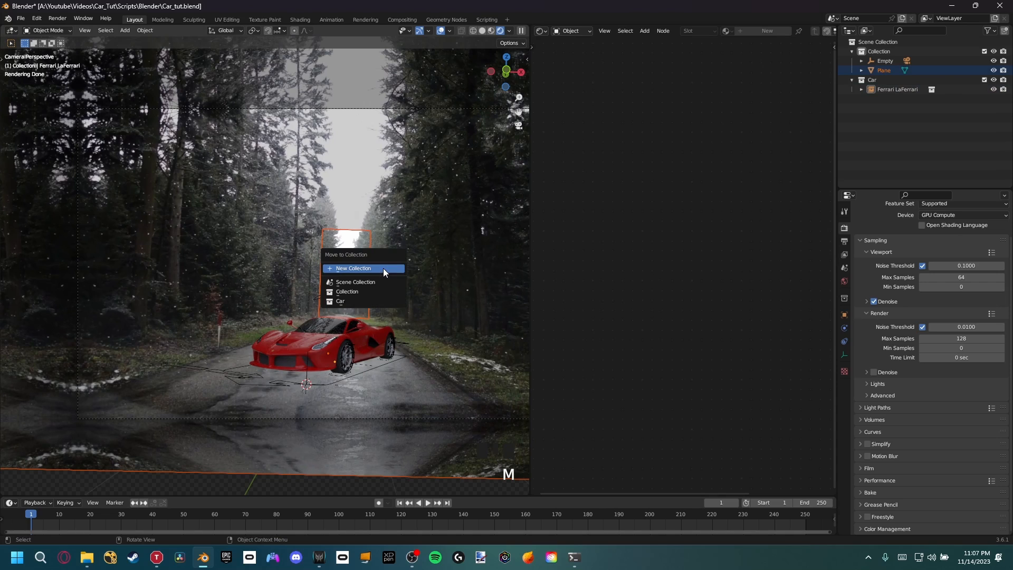
{"action": "left_click", "coordinate": [383, 267]}
{"action": "type", "text": "R"}
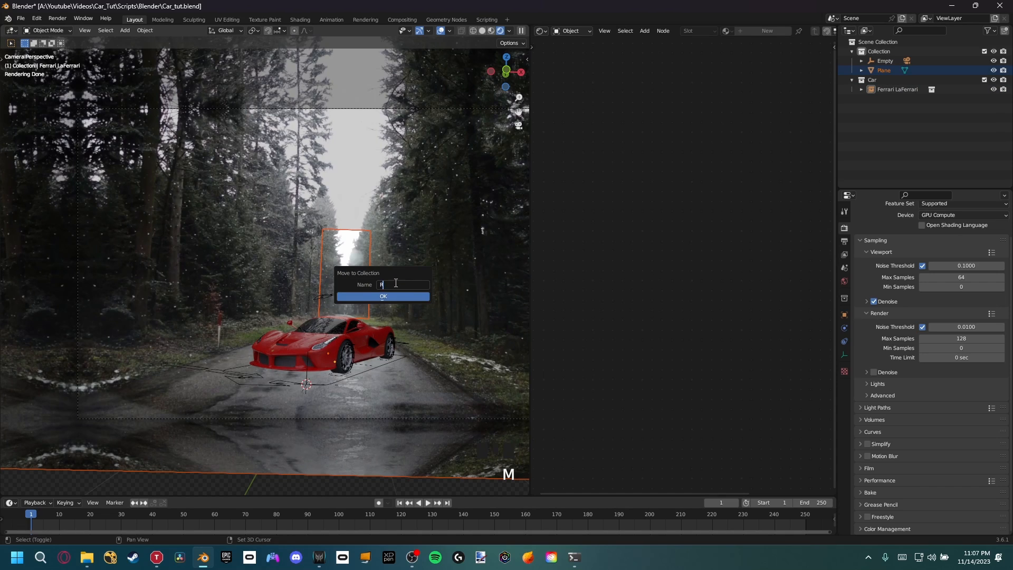
{"action": "type", "text": "eflections"}
{"action": "left_click", "coordinate": [385, 297]}
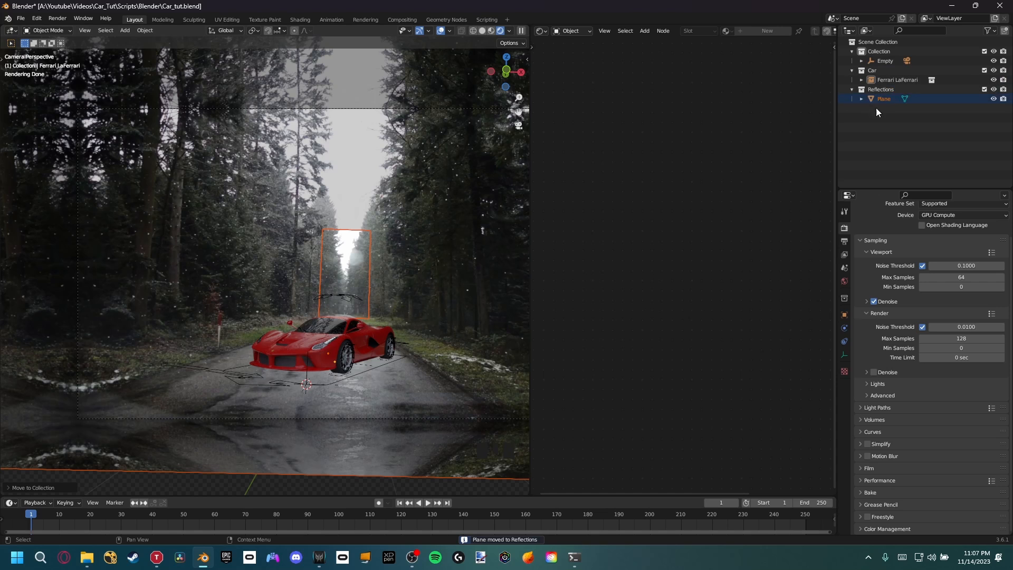
Step: Compare the car's reflections with the background plane hidden and shown, and leave the plane visible and deselected
{"action": "scroll", "coordinate": [391, 319], "scroll_direction": "up", "scroll_amount": 1}
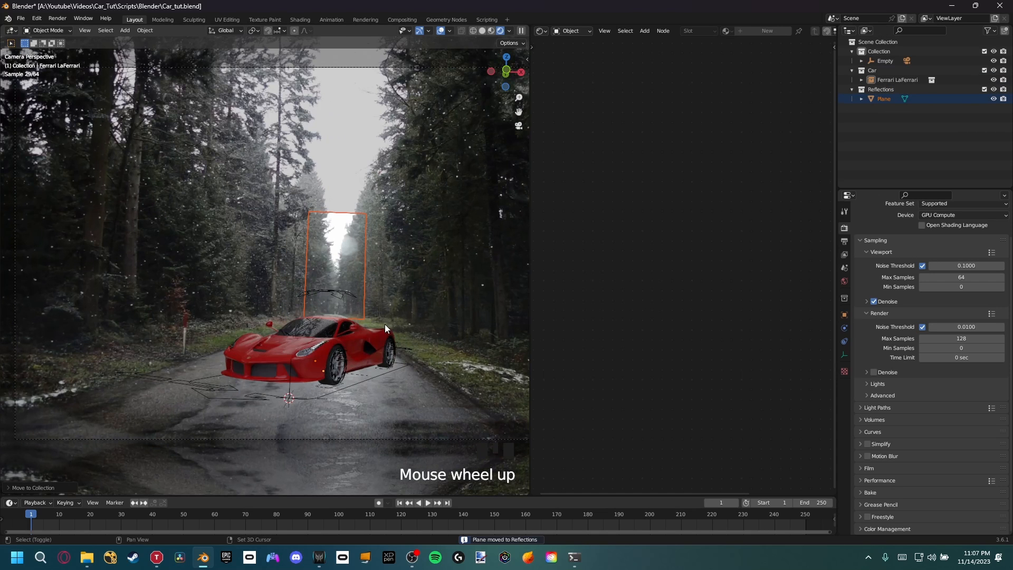
{"action": "middle_click_drag", "start_coordinate": [385, 326], "coordinate": [389, 324], "text": "shift"}
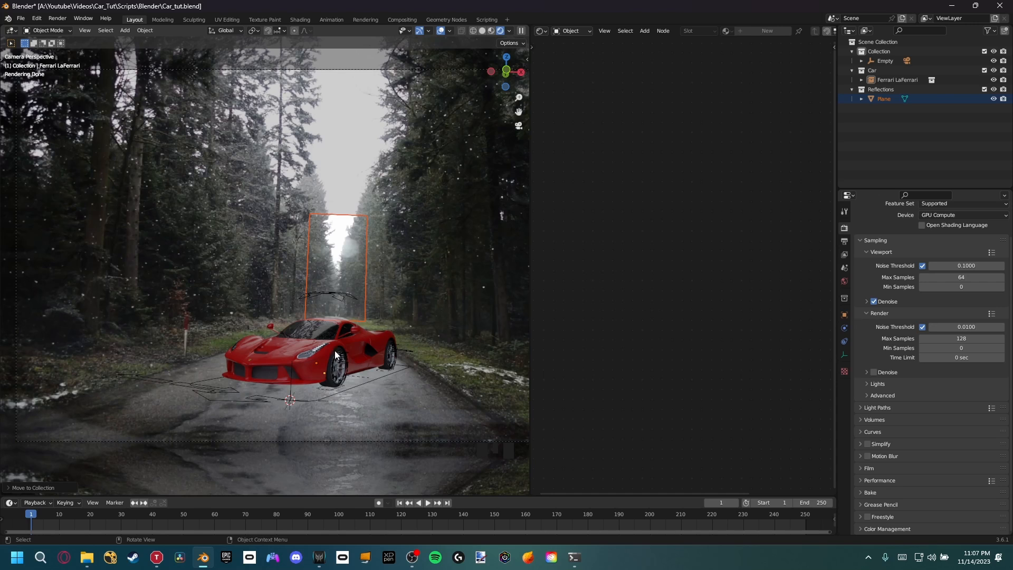
{"action": "scroll", "coordinate": [336, 354], "scroll_direction": "up", "scroll_amount": 1}
{"action": "middle_click_drag", "start_coordinate": [390, 310], "coordinate": [507, 192], "text": "shift"}
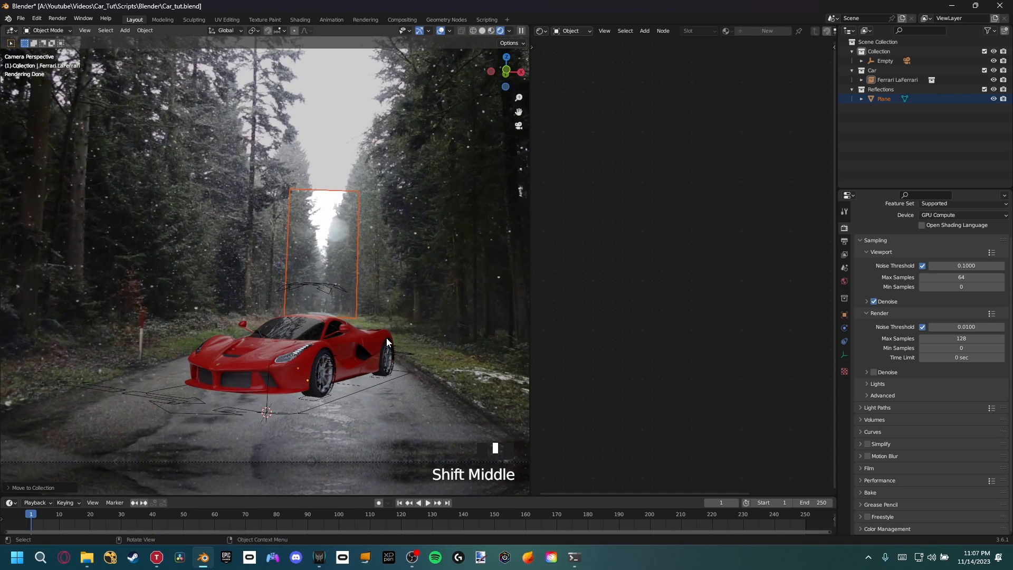
{"action": "scroll", "coordinate": [328, 328], "scroll_direction": "up", "scroll_amount": 2}
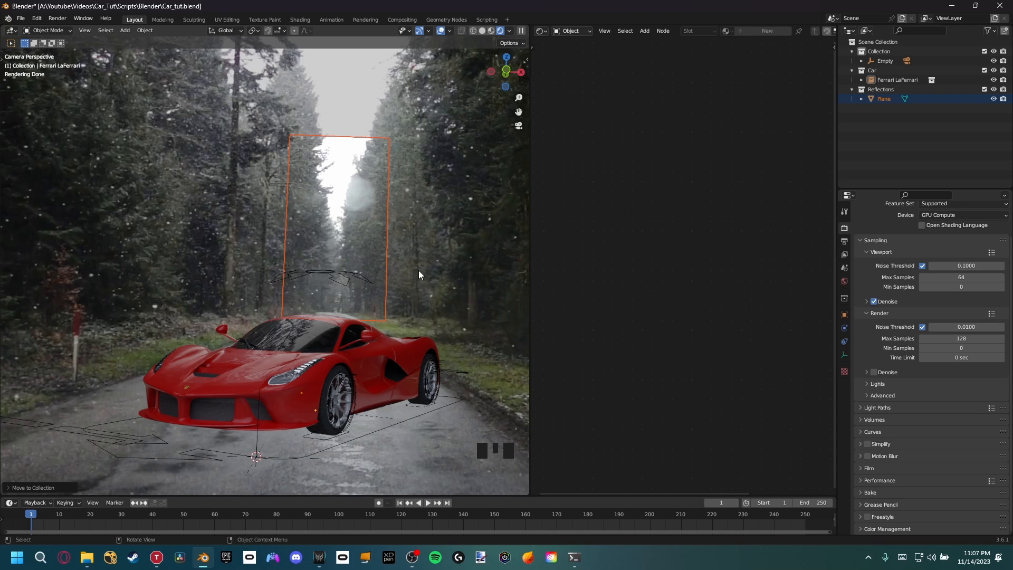
{"action": "key", "text": "h"}
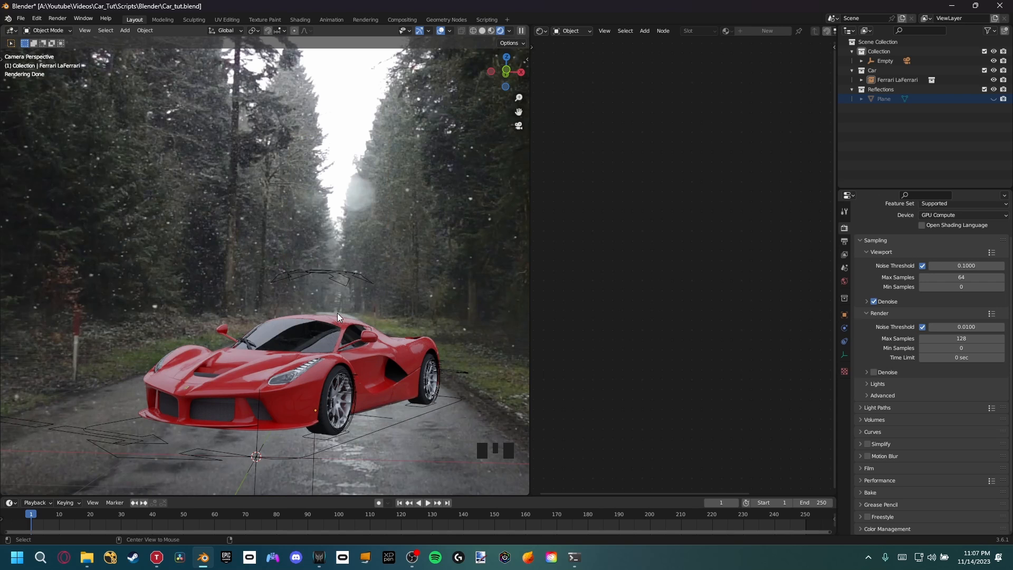
{"action": "key", "text": "alt+h"}
{"action": "left_click", "coordinate": [332, 217]}
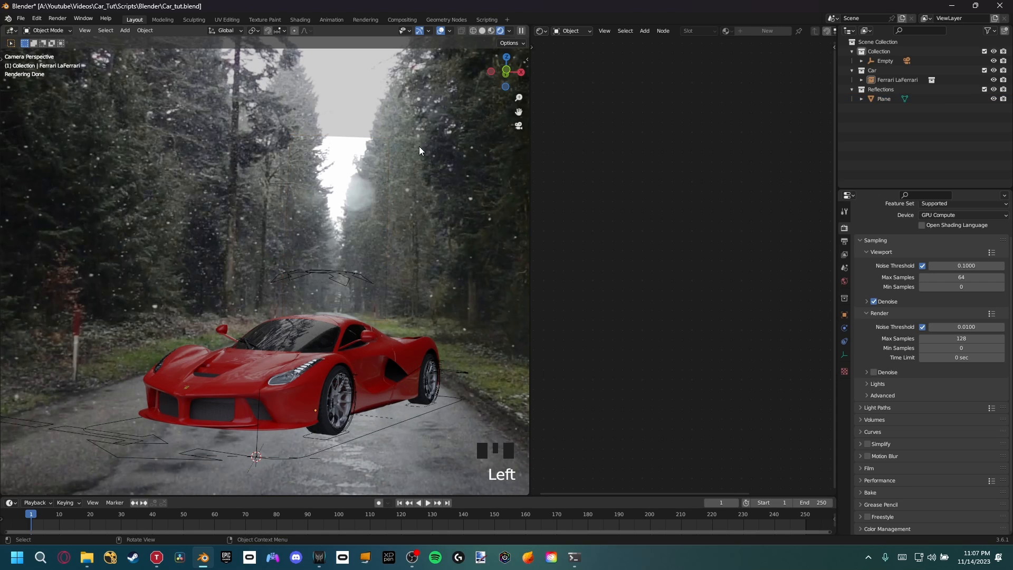
Step: Disable the background plane's ray visibility for Diffuse, Transmission, Volume Scatter and Shadow, keeping Camera and Glossy enabled
{"action": "left_click", "coordinate": [343, 138]}
{"action": "middle_click_drag", "start_coordinate": [381, 163], "coordinate": [359, 233], "text": "shift"}
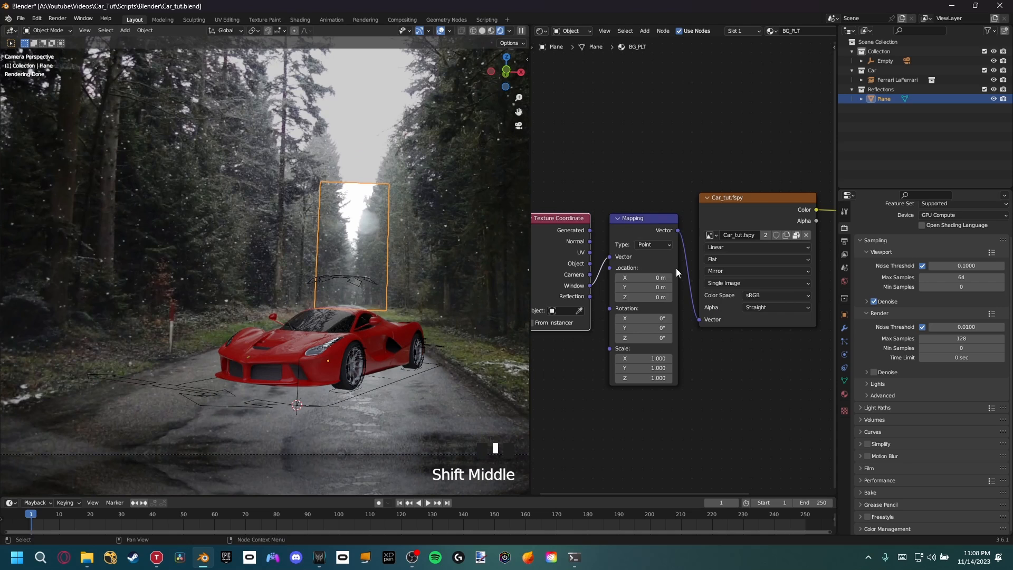
{"action": "left_click", "coordinate": [838, 245]}
{"action": "left_click", "coordinate": [837, 246]}
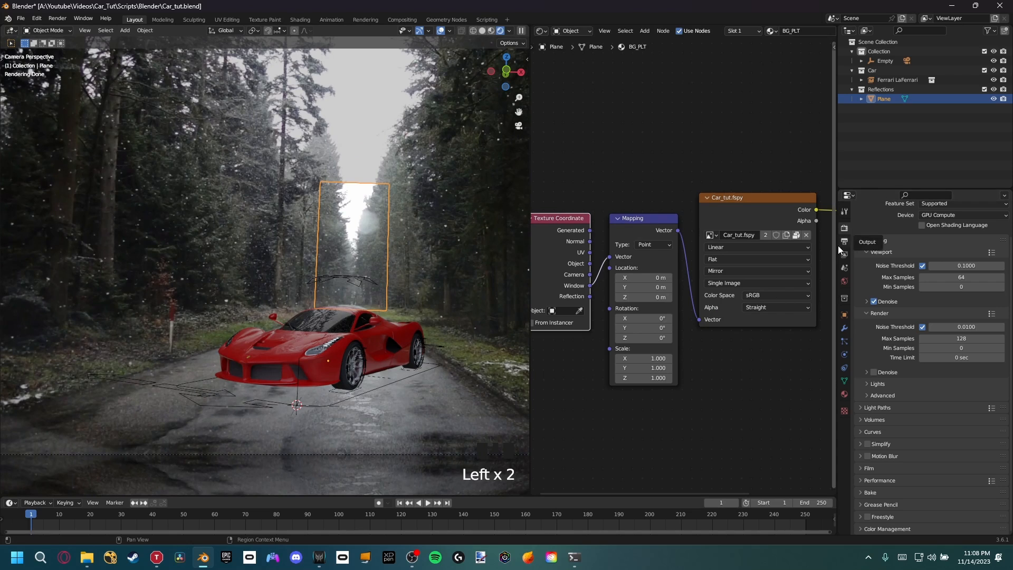
{"action": "left_click", "coordinate": [845, 314]}
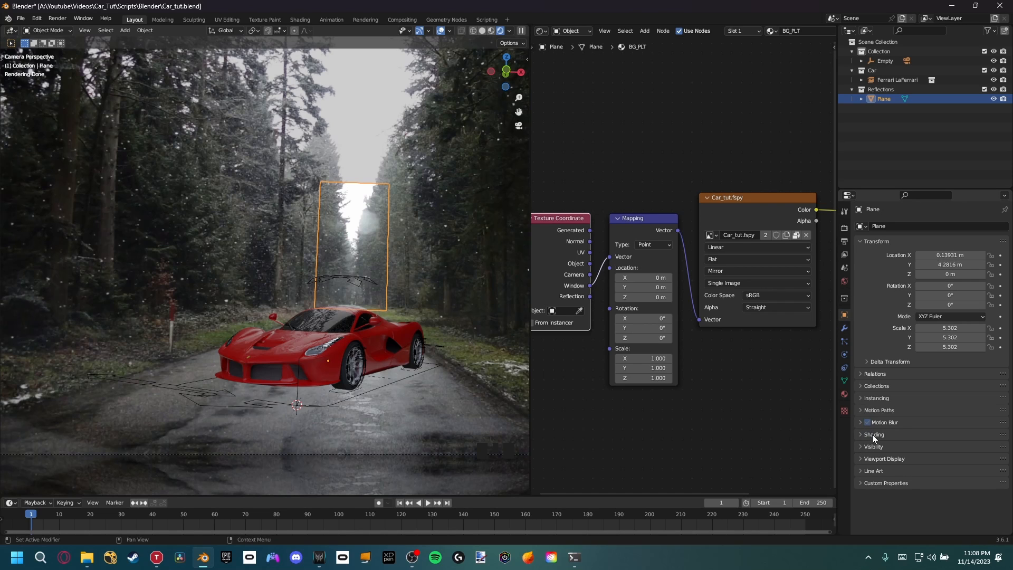
{"action": "left_click", "coordinate": [860, 446]}
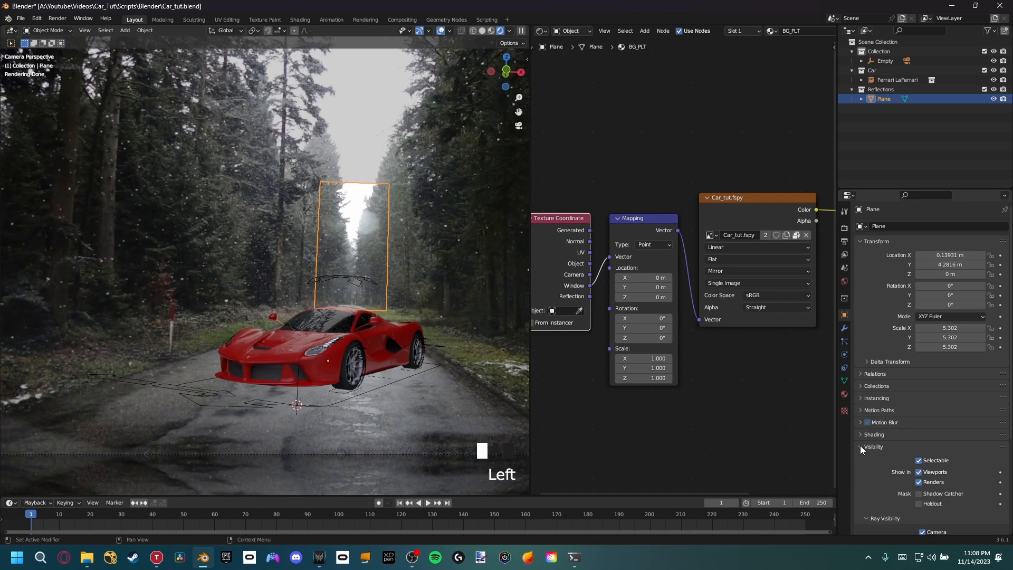
{"action": "scroll", "coordinate": [872, 426], "scroll_direction": "down", "scroll_amount": 8}
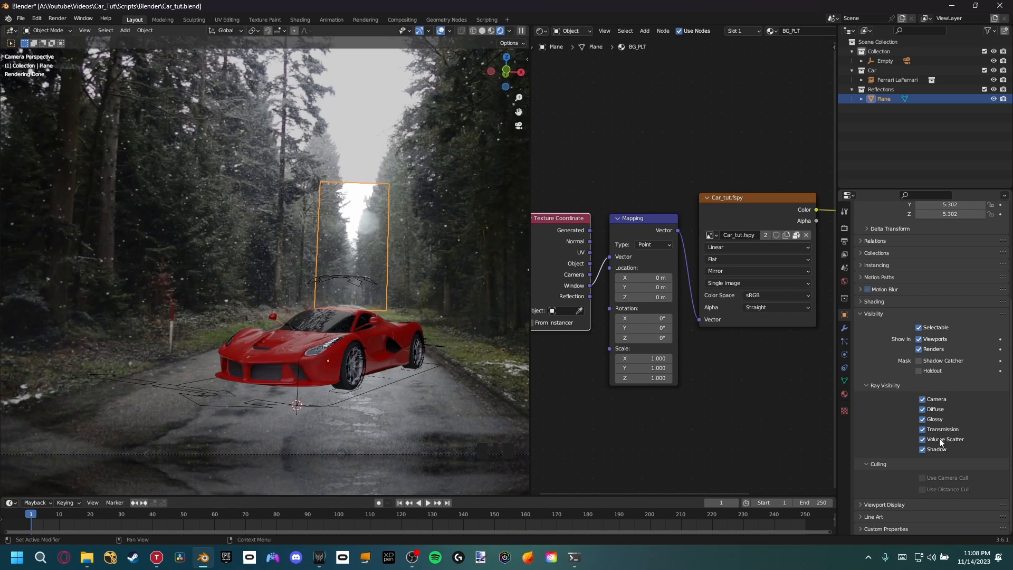
{"action": "left_click", "coordinate": [920, 445]}
{"action": "left_click_drag", "start_coordinate": [924, 432], "coordinate": [923, 450]}
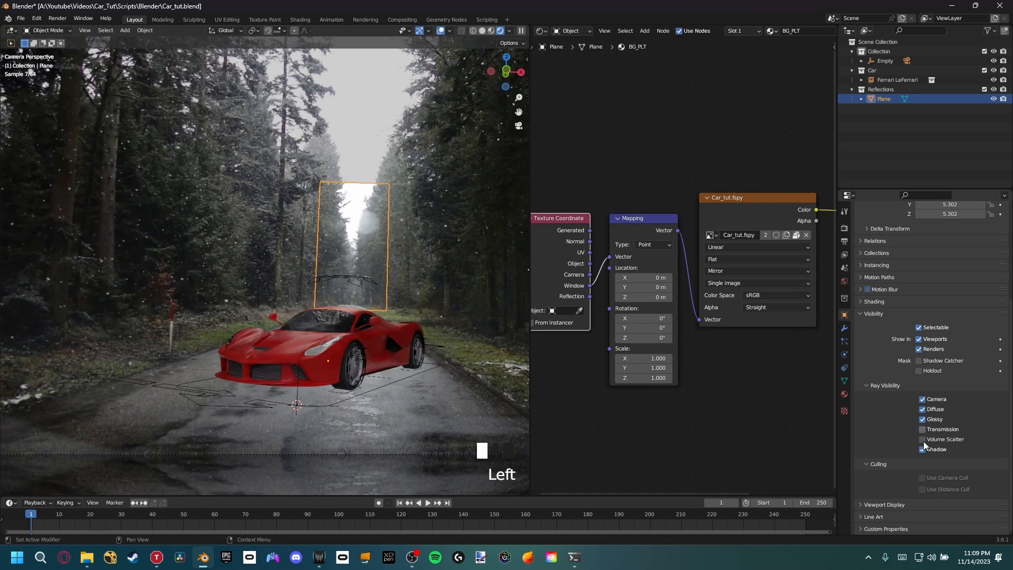
{"action": "left_click", "coordinate": [923, 410]}
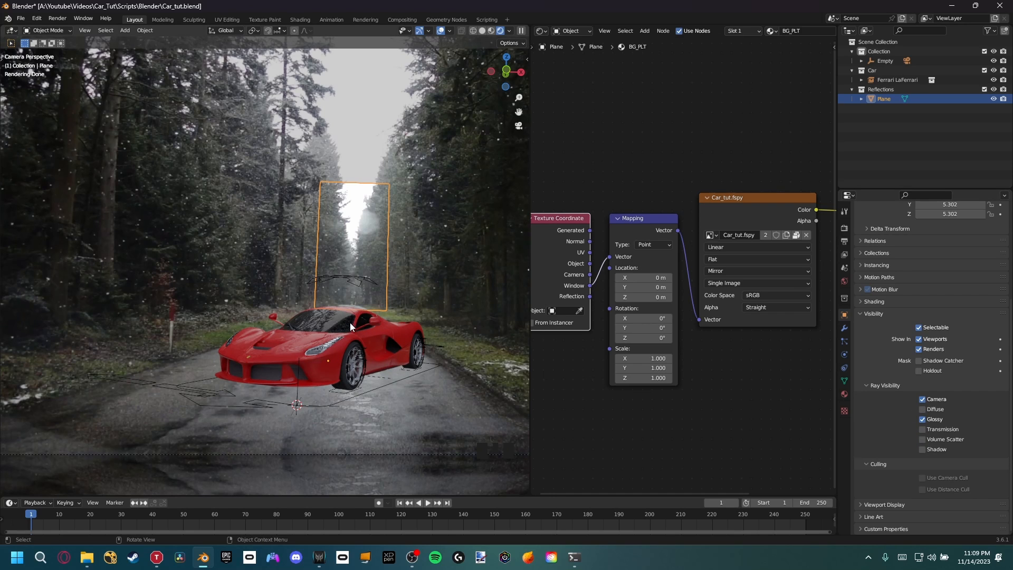
Step: Compare the car's lighting with the background plane's Shadow ray visibility on and off, and leave it disabled
{"action": "scroll", "coordinate": [336, 347], "scroll_direction": "up", "scroll_amount": 5}
{"action": "middle_click_drag", "start_coordinate": [337, 384], "coordinate": [379, 390], "text": "shift"}
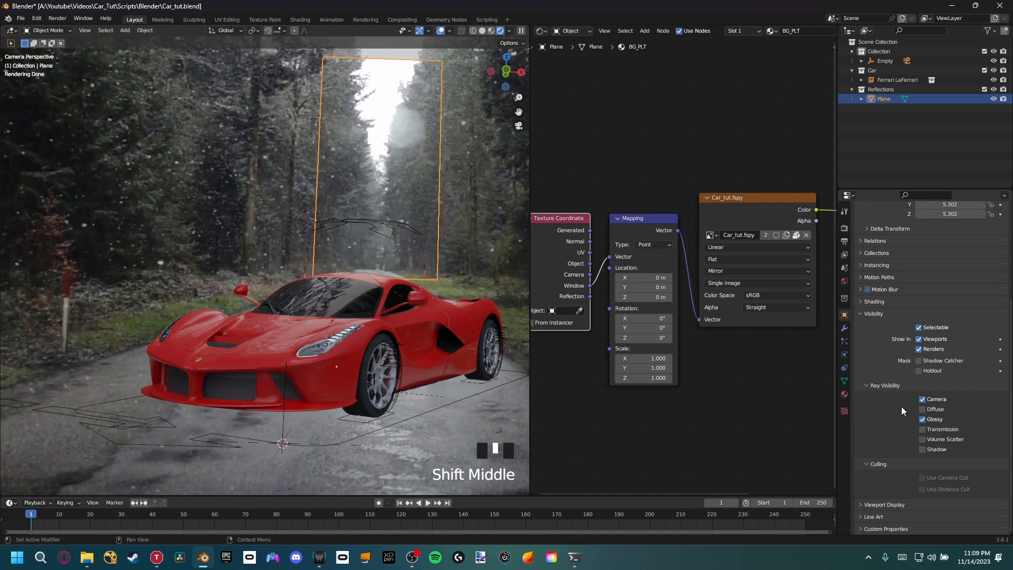
{"action": "left_click", "coordinate": [924, 448]}
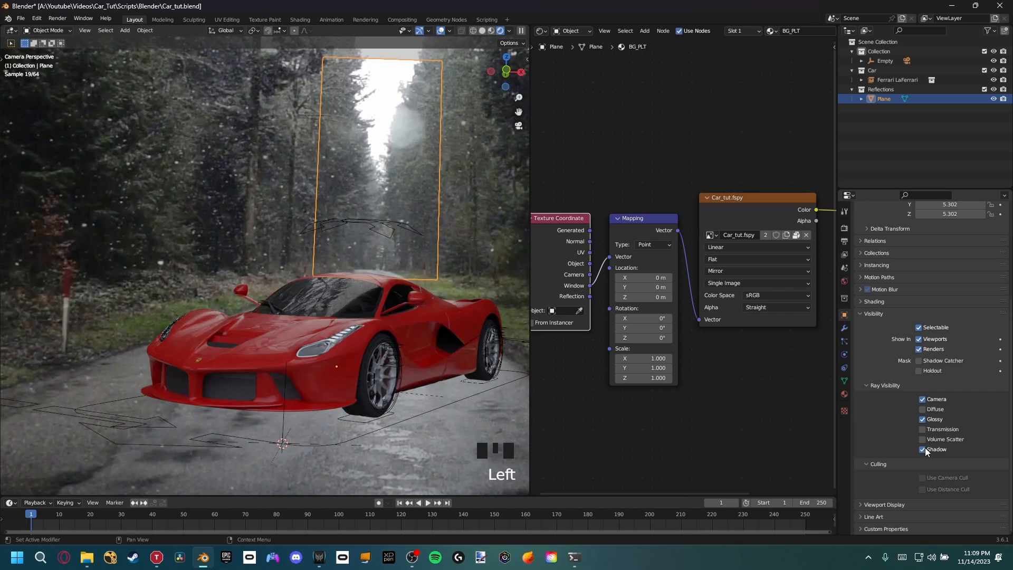
{"action": "left_click", "coordinate": [925, 448]}
{"action": "left_click", "coordinate": [924, 448]}
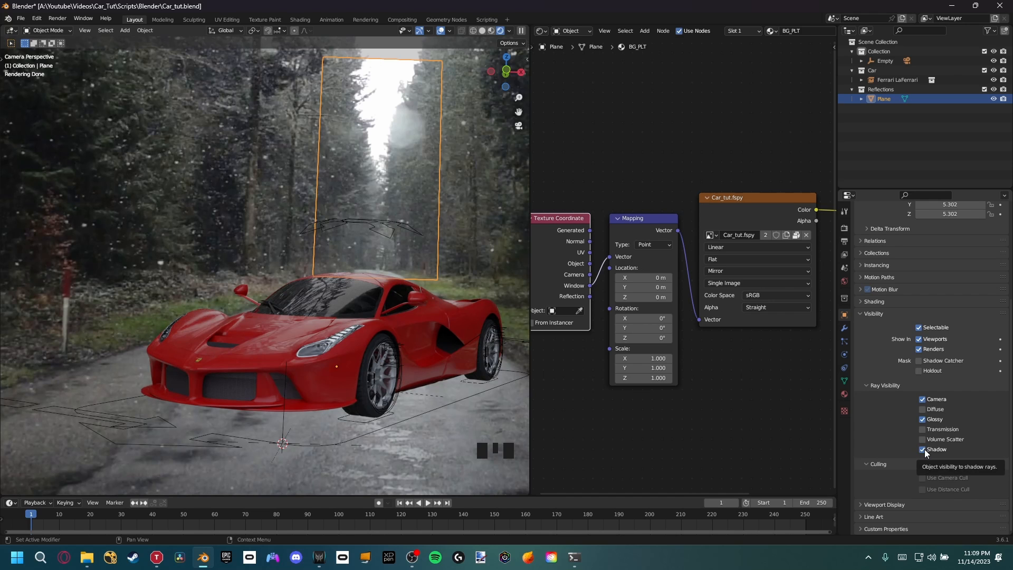
{"action": "left_click", "coordinate": [924, 449]}
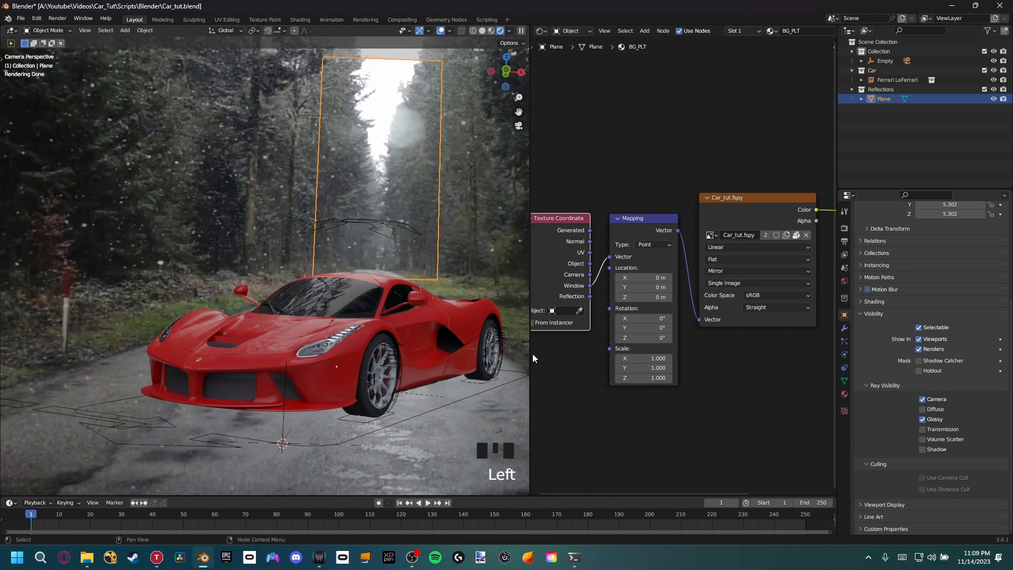
Step: Widen the 3D viewport, add a new plane on the road in front of the car and scale it to about 2.36
{"action": "left_click_drag", "start_coordinate": [530, 356], "coordinate": [673, 373]}
{"action": "scroll", "coordinate": [561, 345], "scroll_direction": "down", "scroll_amount": 6}
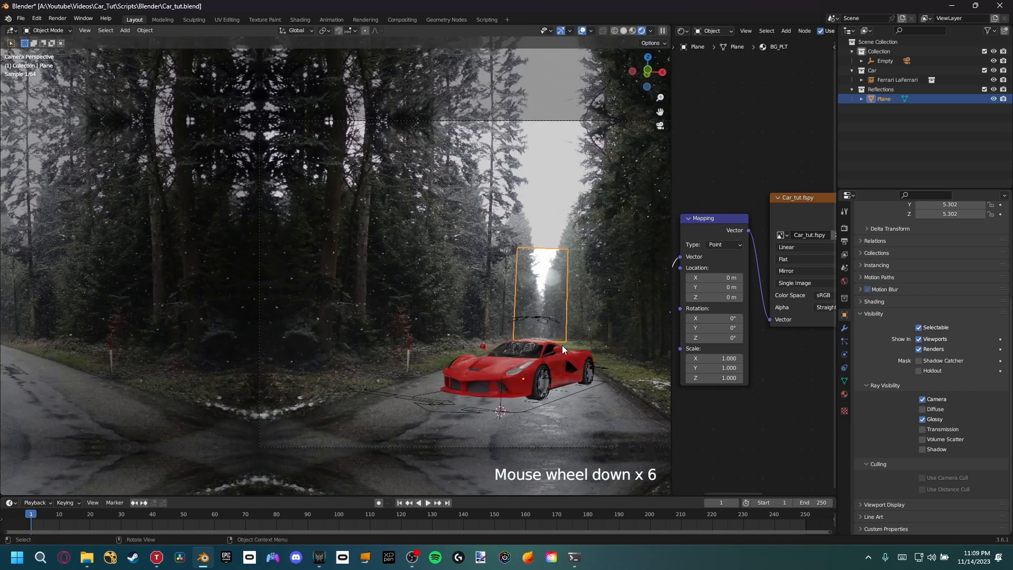
{"action": "middle_click_drag", "start_coordinate": [562, 345], "coordinate": [345, 346], "text": "shift"}
{"action": "scroll", "coordinate": [411, 309], "scroll_direction": "up", "scroll_amount": 3}
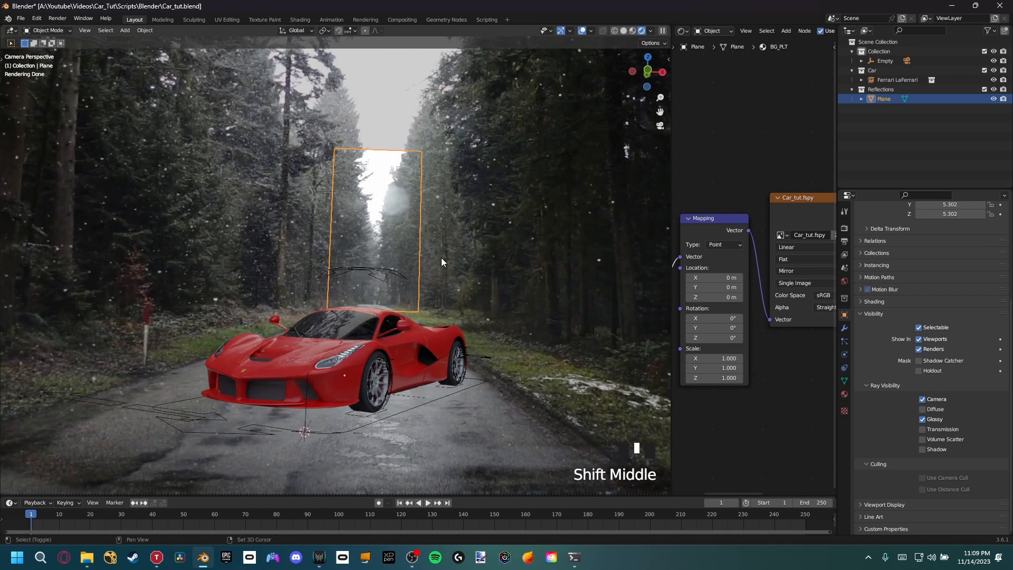
{"action": "key", "text": "shift+a"}
{"action": "mouse_move", "coordinate": [375, 283]}
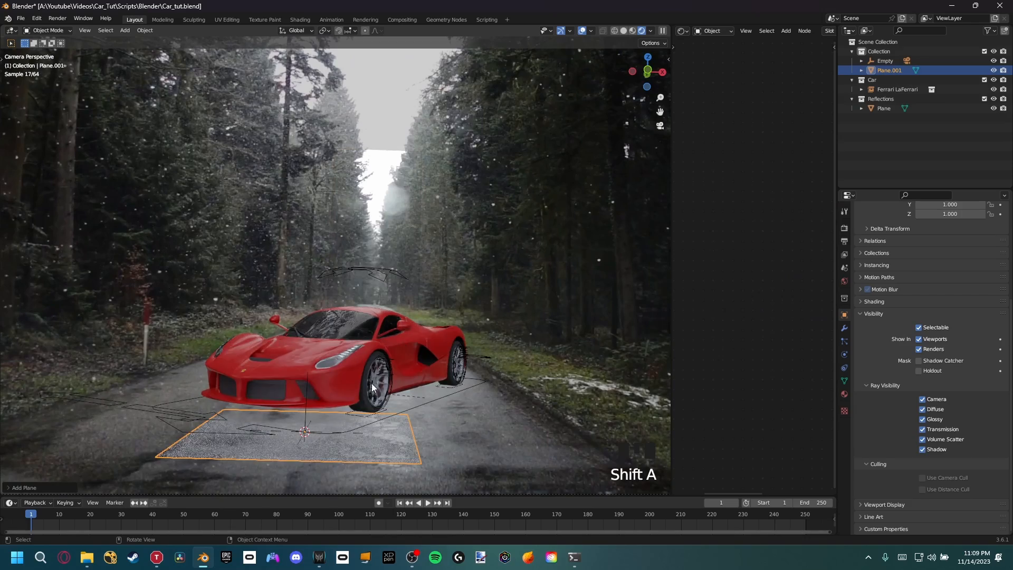
{"action": "key", "text": "s"}
{"action": "left_click", "coordinate": [427, 373]}
Step: Move the new plane along the ground beneath the car without changing its height, and enlarge it to a scale of about 4.18
{"action": "key", "text": "g"}
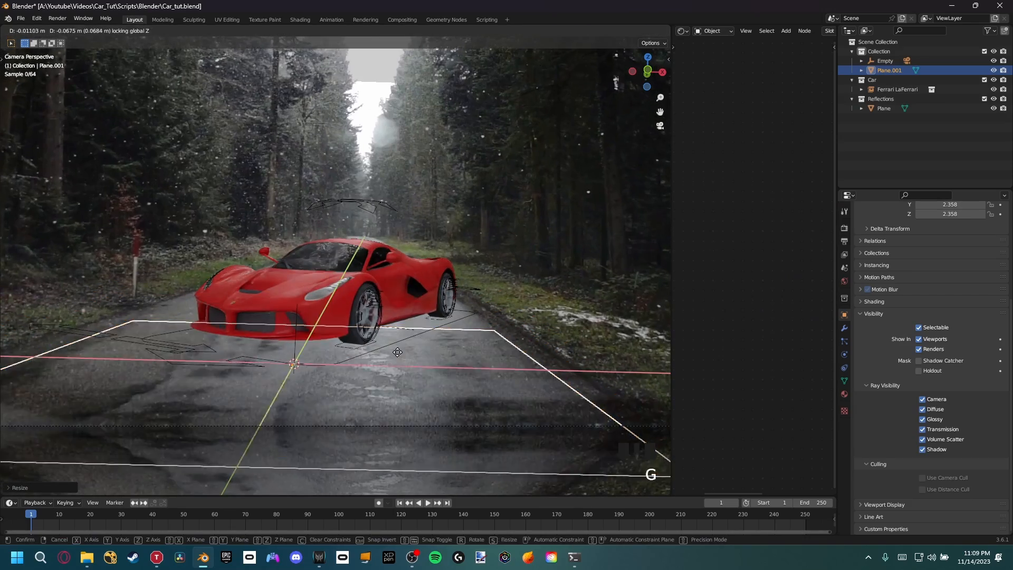
{"action": "left_click", "coordinate": [478, 283]}
{"action": "key", "text": "s"}
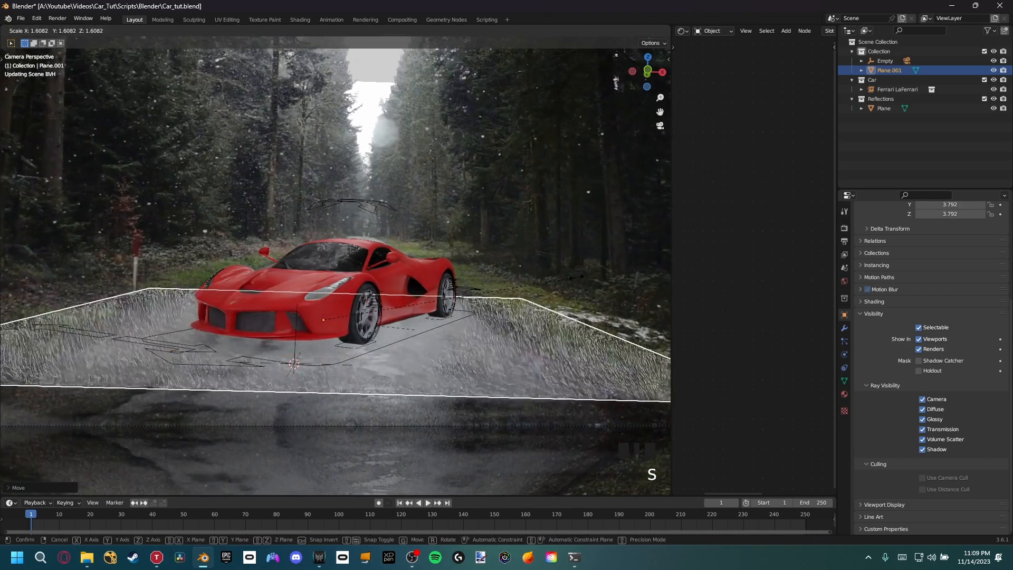
{"action": "left_click", "coordinate": [406, 333]}
Step: Reposition the ground plane beneath the car and enlarge it to a scale of about 5.33
{"action": "middle_click_drag", "start_coordinate": [406, 332], "coordinate": [381, 259]}
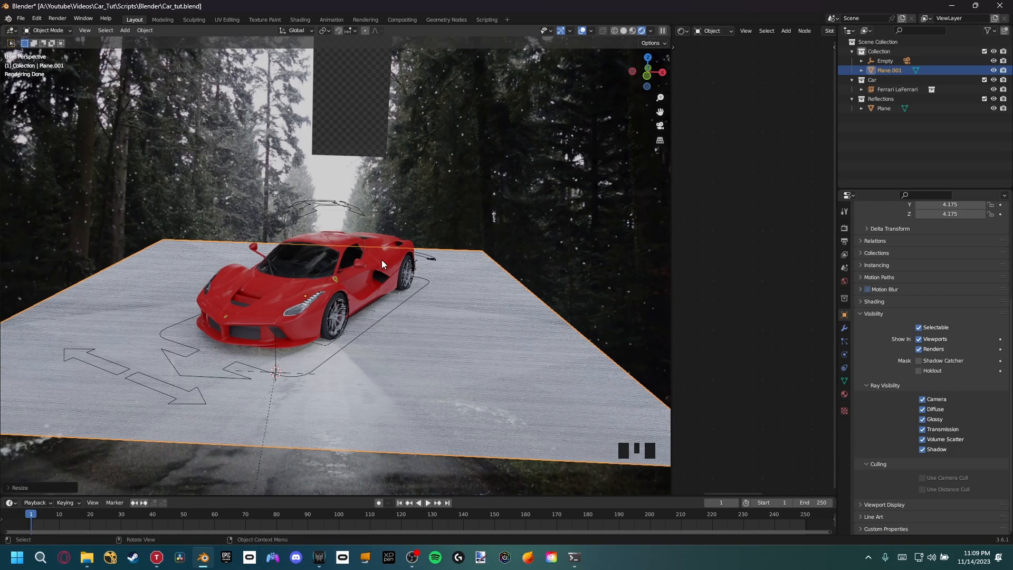
{"action": "key", "text": "KP_0"}
{"action": "key", "text": "g"}
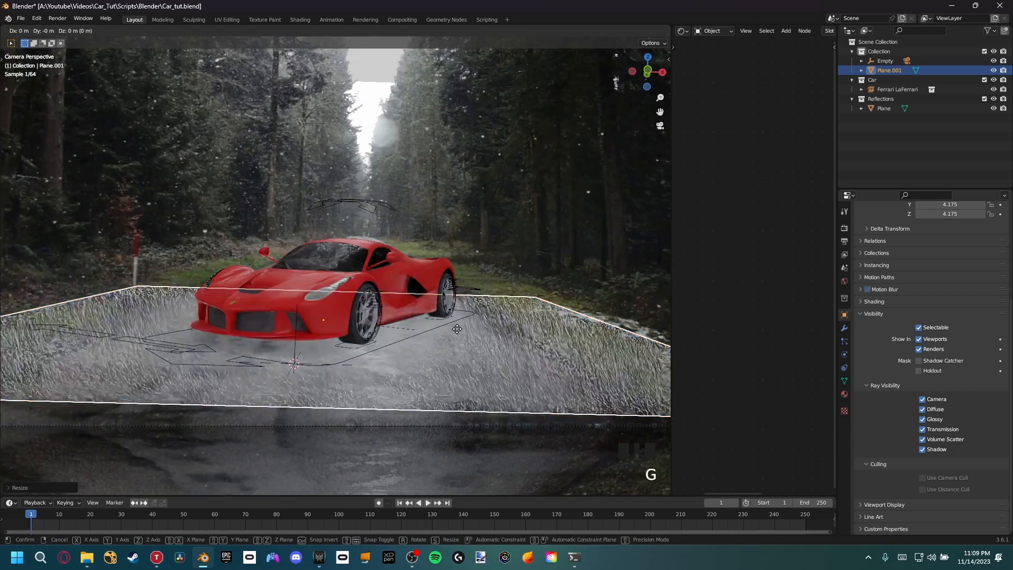
{"action": "middle_click_drag", "start_coordinate": [456, 328], "coordinate": [462, 317]}
{"action": "left_click", "coordinate": [463, 314]}
{"action": "key", "text": "s"}
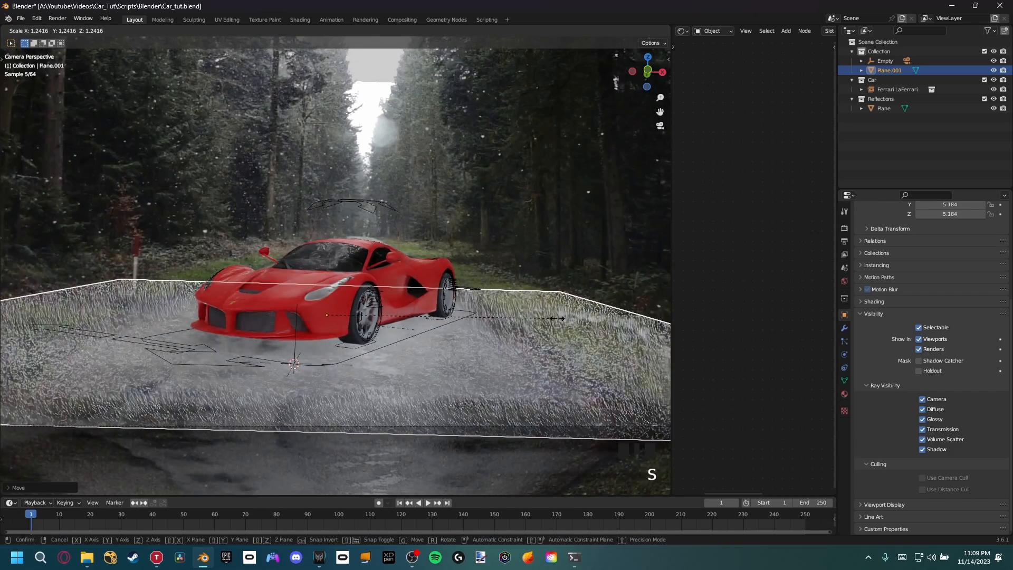
{"action": "left_click", "coordinate": [564, 318]}
Step: Move the ground plane into a new collection named Shadow
{"action": "scroll", "coordinate": [475, 344], "scroll_direction": "down", "scroll_amount": 2}
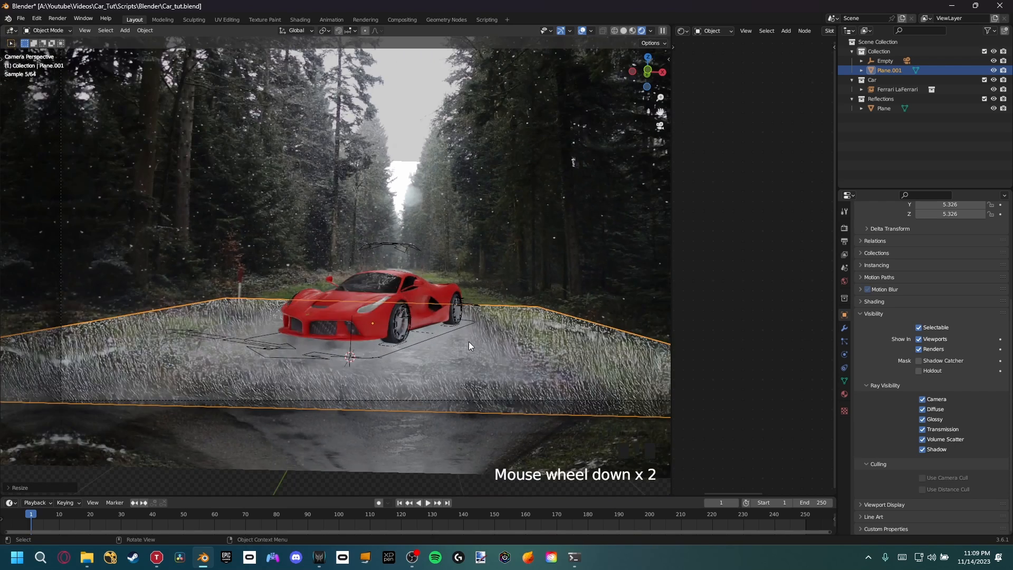
{"action": "middle_click_drag", "start_coordinate": [468, 341], "coordinate": [432, 342], "text": "shift"}
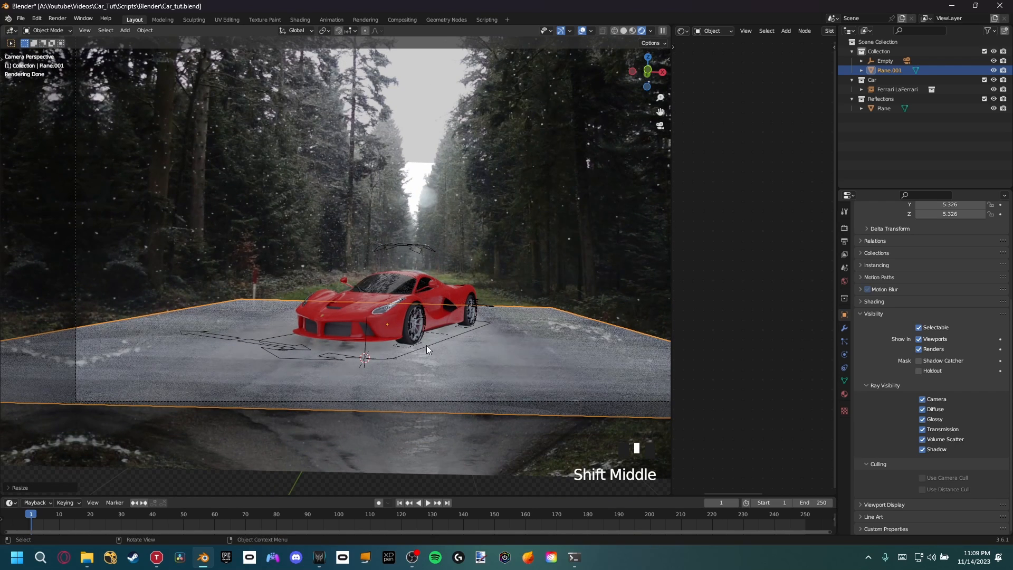
{"action": "key", "text": "m"}
{"action": "left_click", "coordinate": [426, 345]}
{"action": "type", "text": "Shadow"}
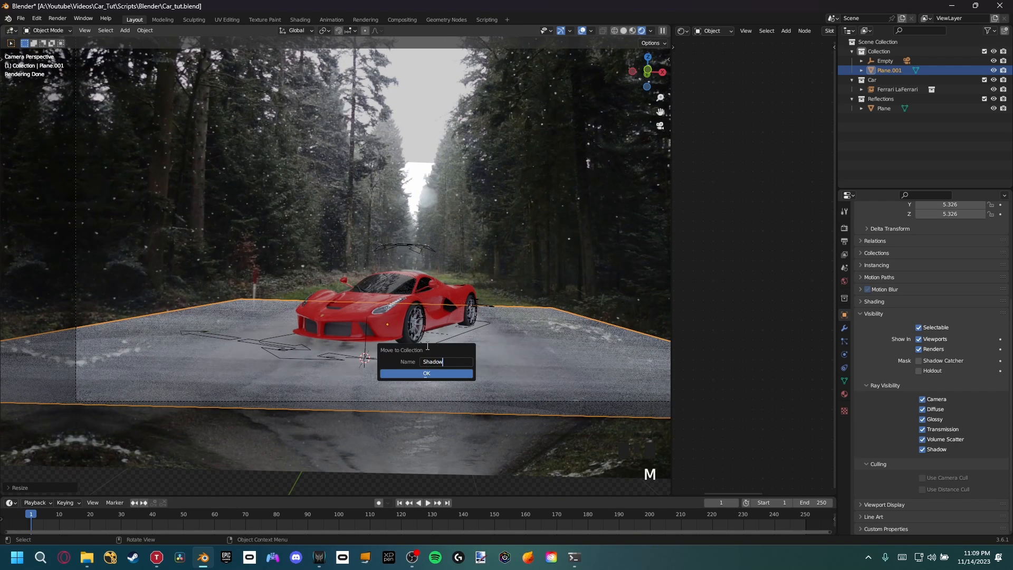
{"action": "left_click", "coordinate": [429, 373]}
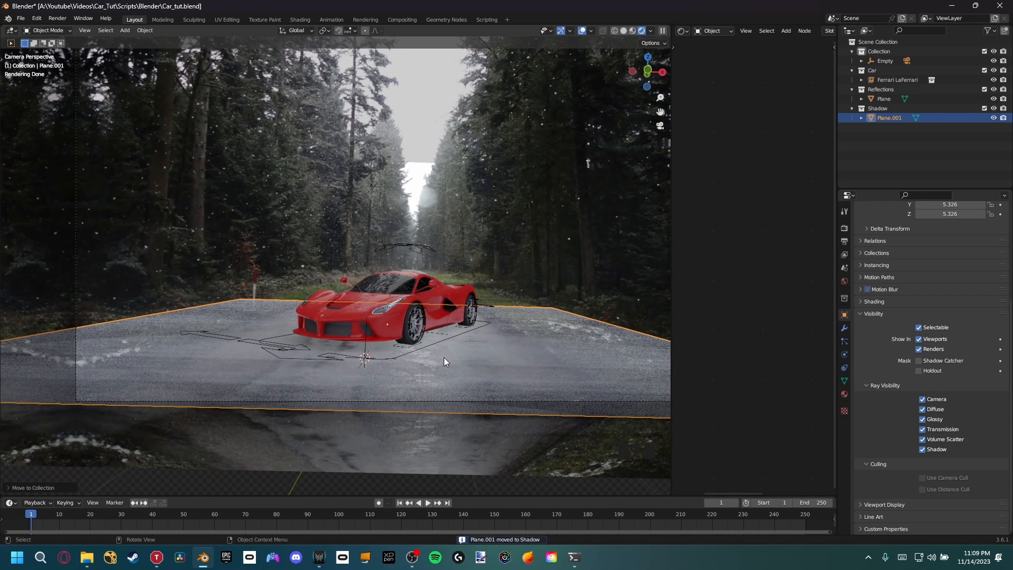
Step: Make the ground plane a Shadow Catcher and exclude the Reflections collection from the view layer
{"action": "scroll", "coordinate": [428, 296], "scroll_direction": "up", "scroll_amount": 1}
{"action": "middle_click_drag", "start_coordinate": [442, 306], "coordinate": [474, 323], "text": "shift"}
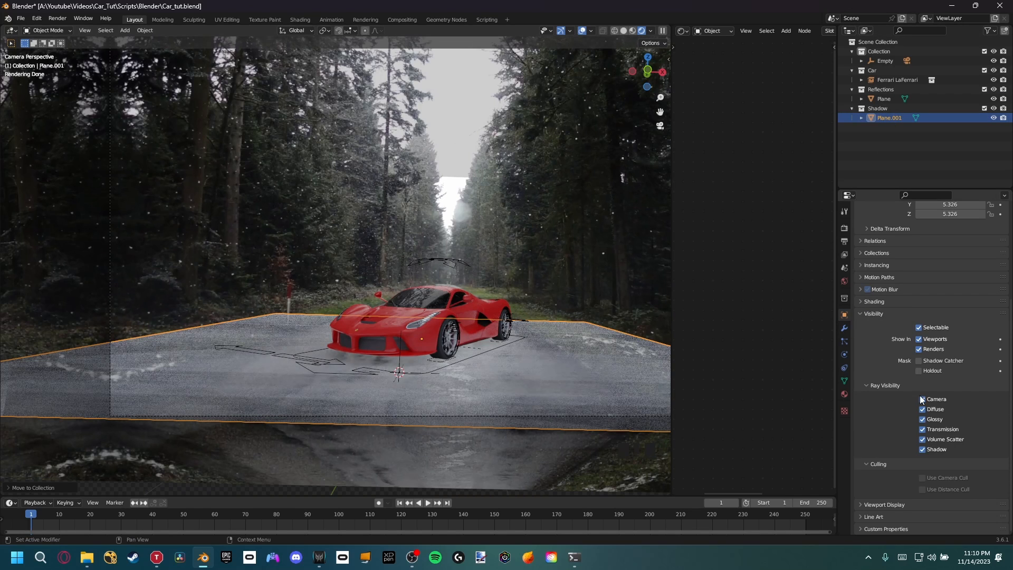
{"action": "left_click", "coordinate": [922, 361]}
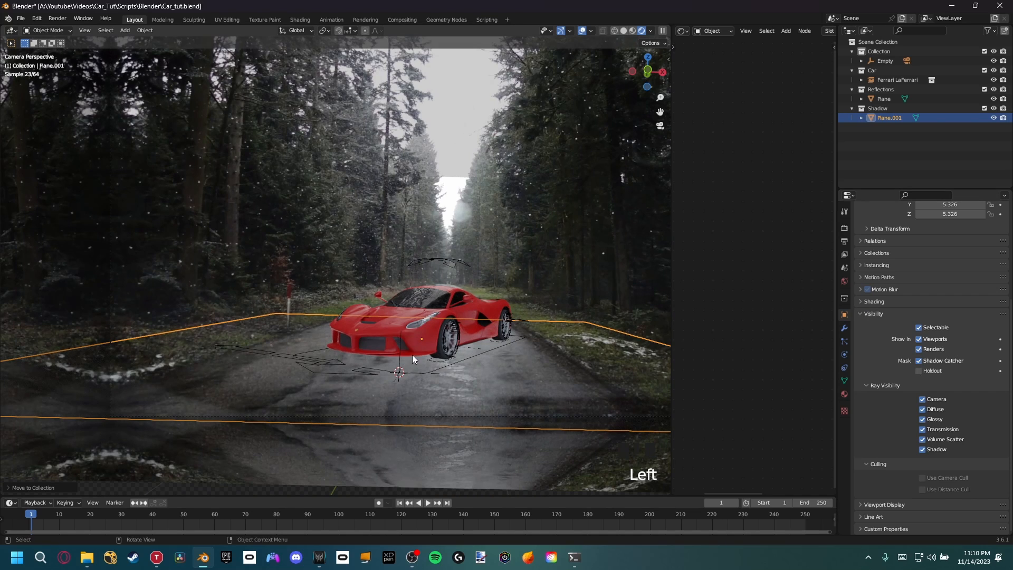
{"action": "left_click", "coordinate": [984, 89]}
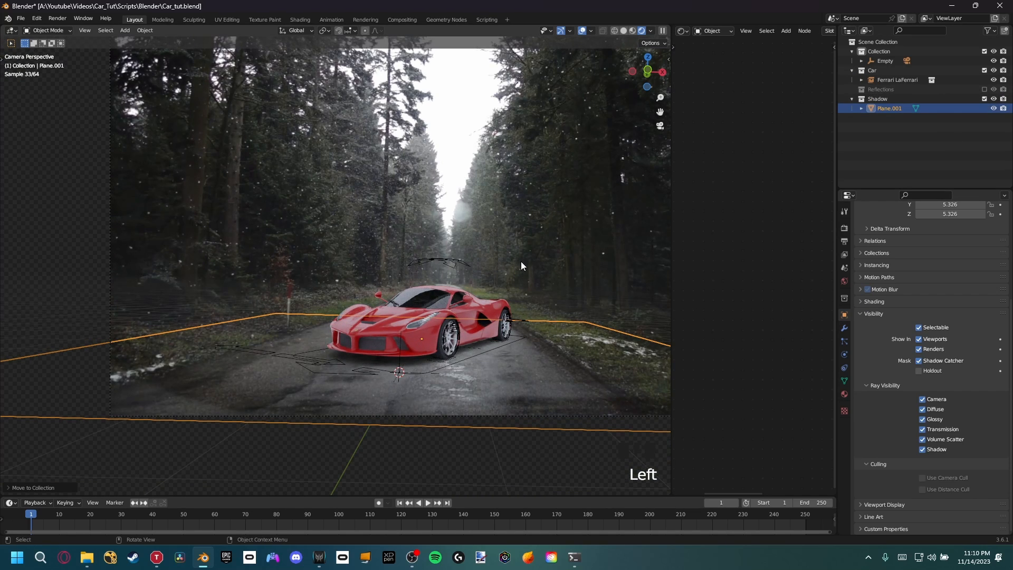
Step: Examine the car's contact shadow up close by hiding the ground plane and undoing the hide
{"action": "scroll", "coordinate": [506, 316], "scroll_direction": "up", "scroll_amount": 2}
{"action": "middle_click_drag", "start_coordinate": [508, 327], "coordinate": [456, 331], "text": "shift"}
{"action": "scroll", "coordinate": [443, 337], "scroll_direction": "up", "scroll_amount": 3}
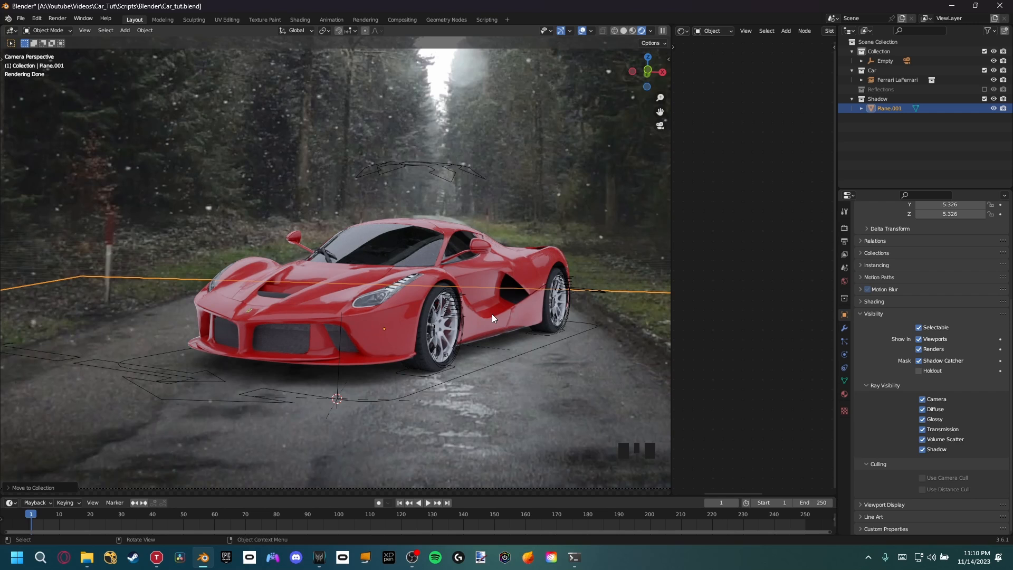
{"action": "key", "text": "h"}
{"action": "key", "text": "ctrl+z"}
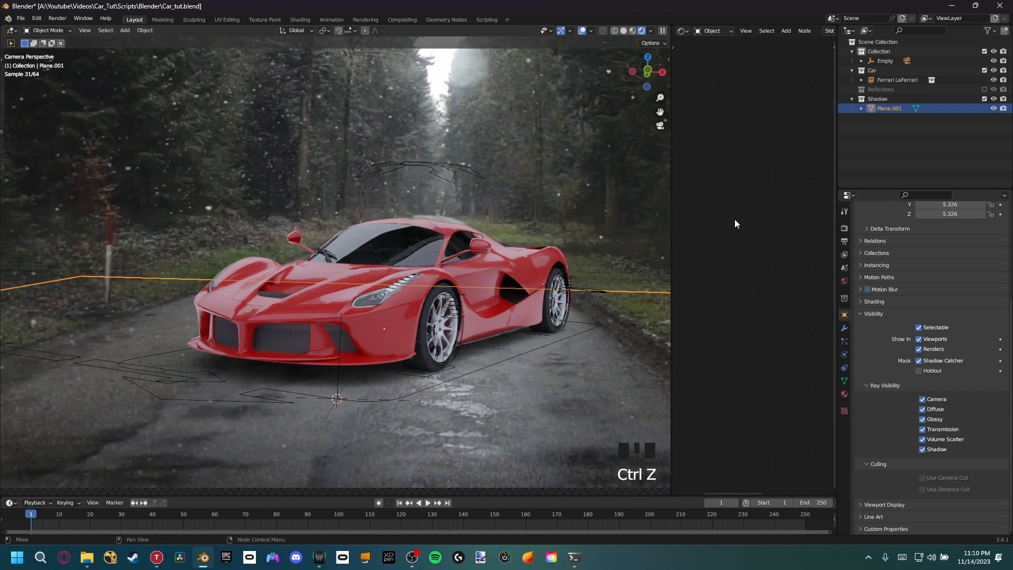
Step: Compare the ground plane with Shadow Catcher off and on, leaving it enabled
{"action": "scroll", "coordinate": [442, 307], "scroll_direction": "down", "scroll_amount": 3}
{"action": "middle_click_drag", "start_coordinate": [472, 318], "coordinate": [451, 320], "text": "shift"}
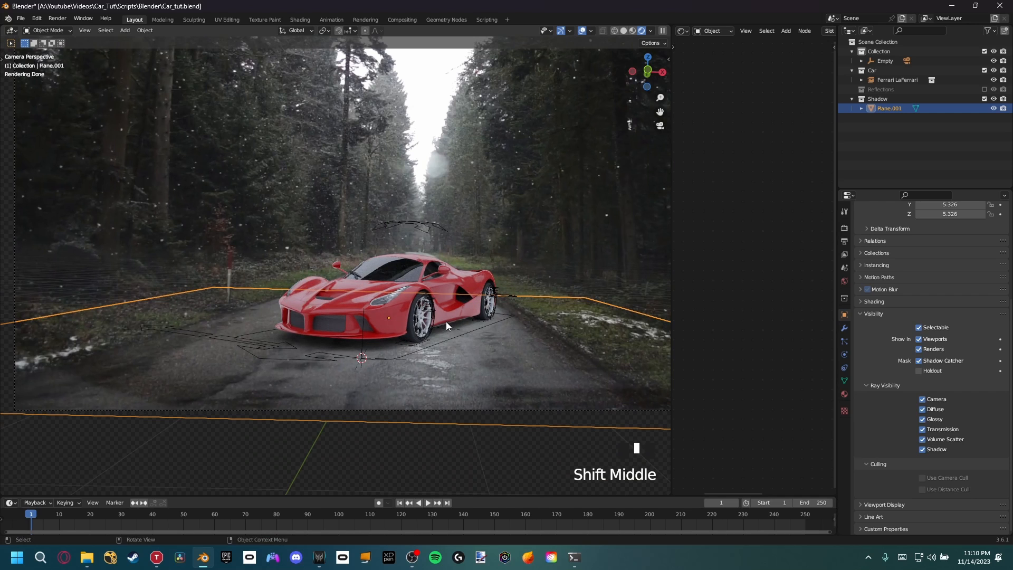
{"action": "left_click", "coordinate": [918, 361]}
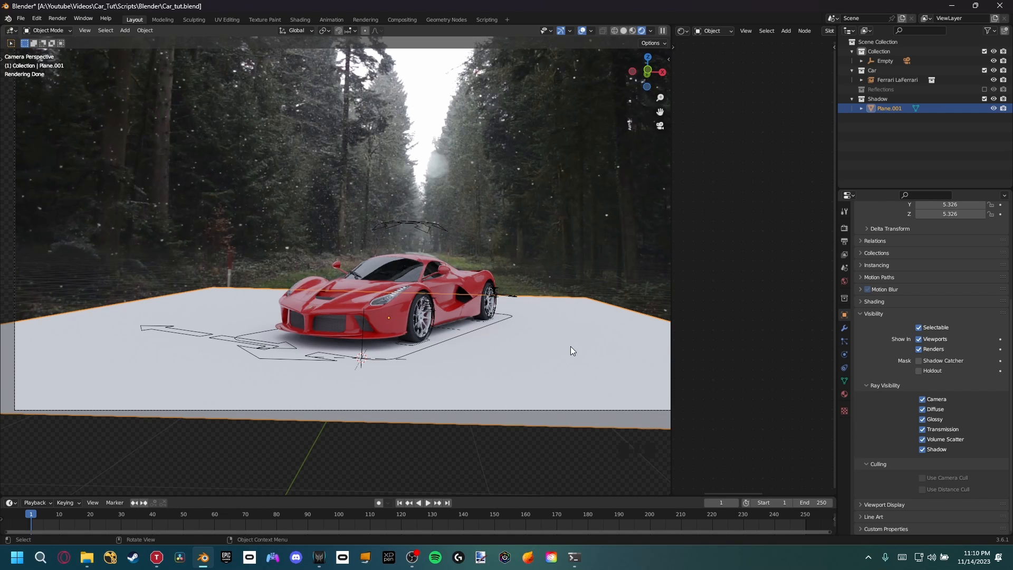
{"action": "middle_click_drag", "start_coordinate": [570, 346], "coordinate": [553, 365], "text": "shift"}
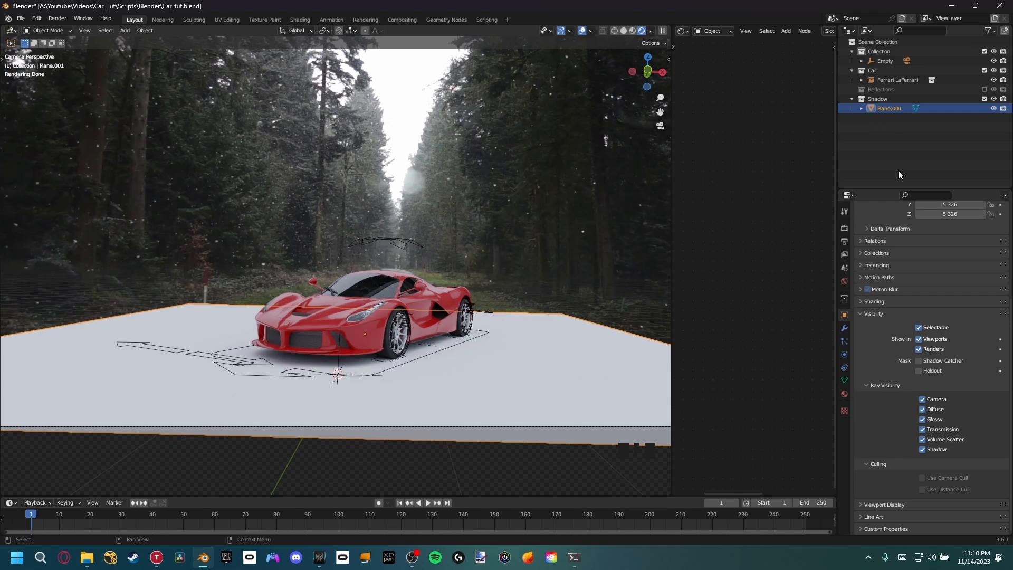
{"action": "left_click", "coordinate": [922, 360]}
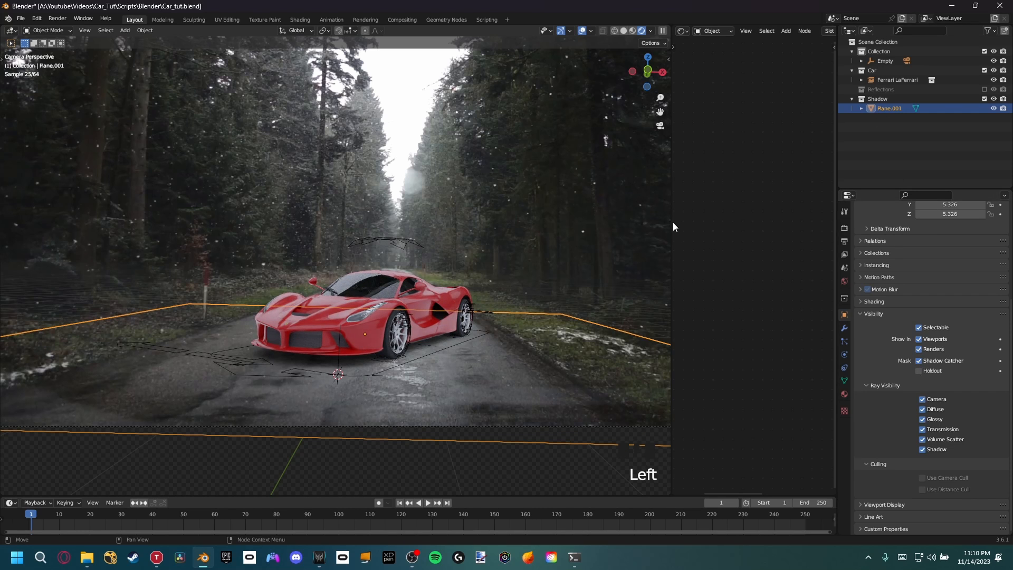
Step: Widen the shader editor, assign the BG_PLT material to the ground plane and make it a single-user copy
{"action": "left_click_drag", "start_coordinate": [673, 223], "coordinate": [503, 237]}
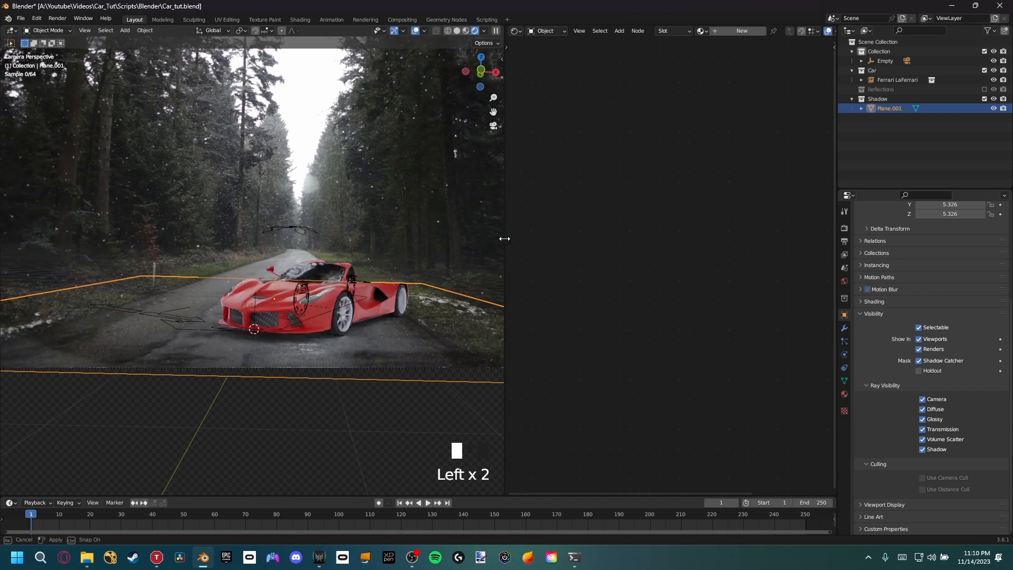
{"action": "left_click", "coordinate": [702, 31]}
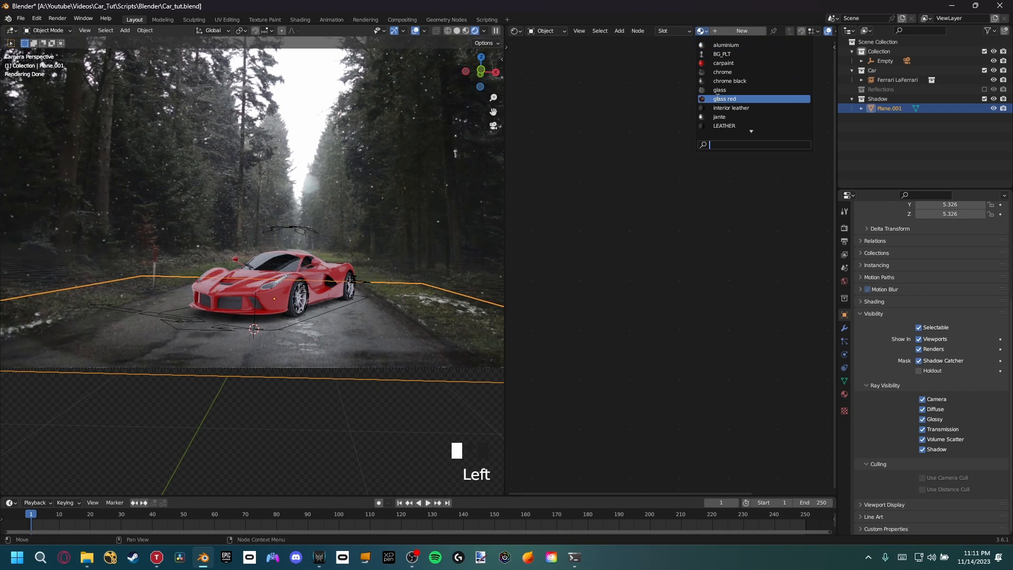
{"action": "left_click", "coordinate": [722, 53]}
{"action": "middle_click_drag", "start_coordinate": [631, 160], "coordinate": [610, 159]}
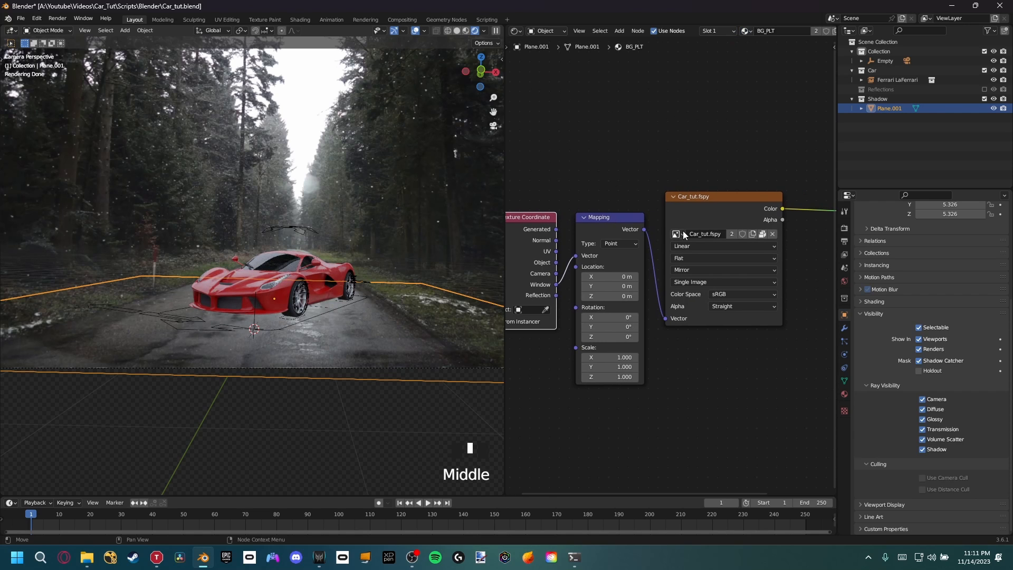
{"action": "middle_click_drag", "start_coordinate": [696, 176], "coordinate": [676, 173]}
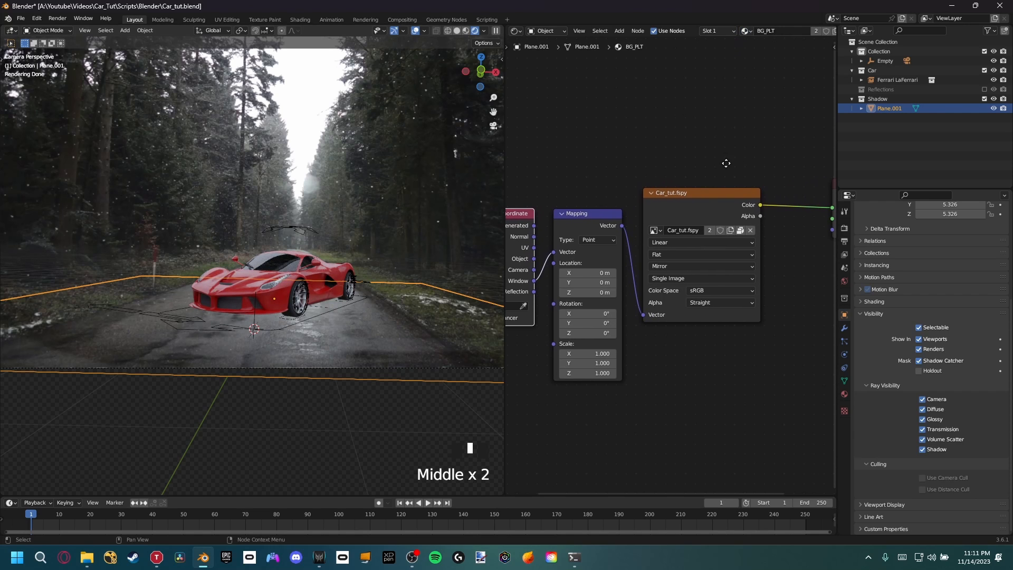
{"action": "scroll", "coordinate": [797, 30], "scroll_direction": "down", "scroll_amount": 2}
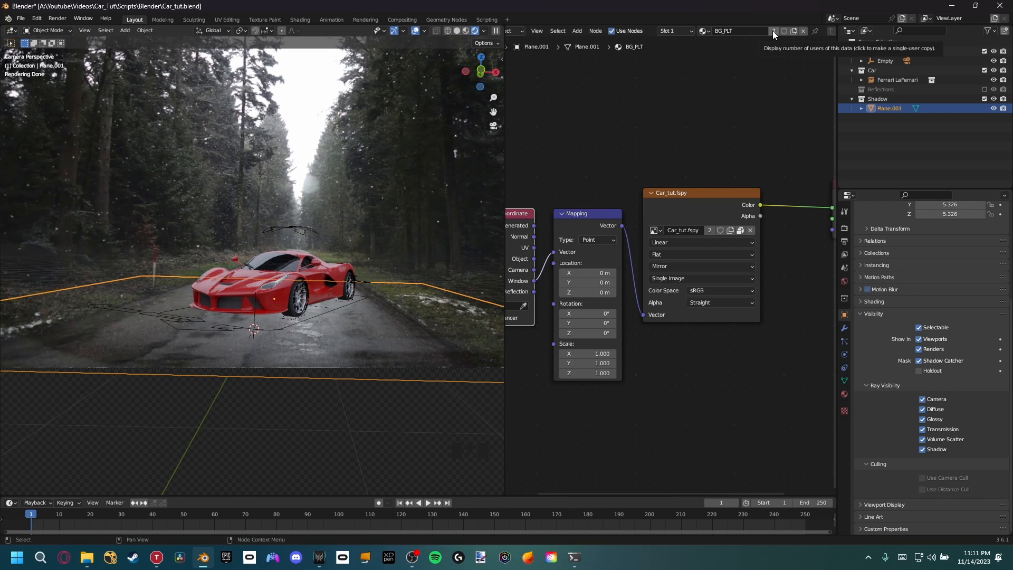
{"action": "left_click", "coordinate": [773, 30]}
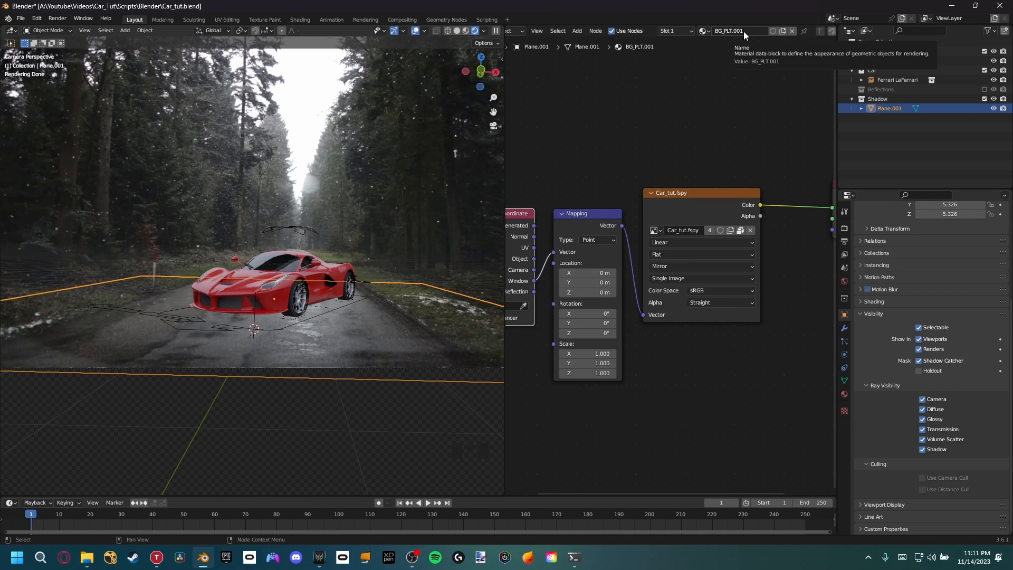
Step: Rename the ground plane's copied material as Shadow
{"action": "left_click", "coordinate": [432, 139]}
{"action": "left_click", "coordinate": [388, 323]}
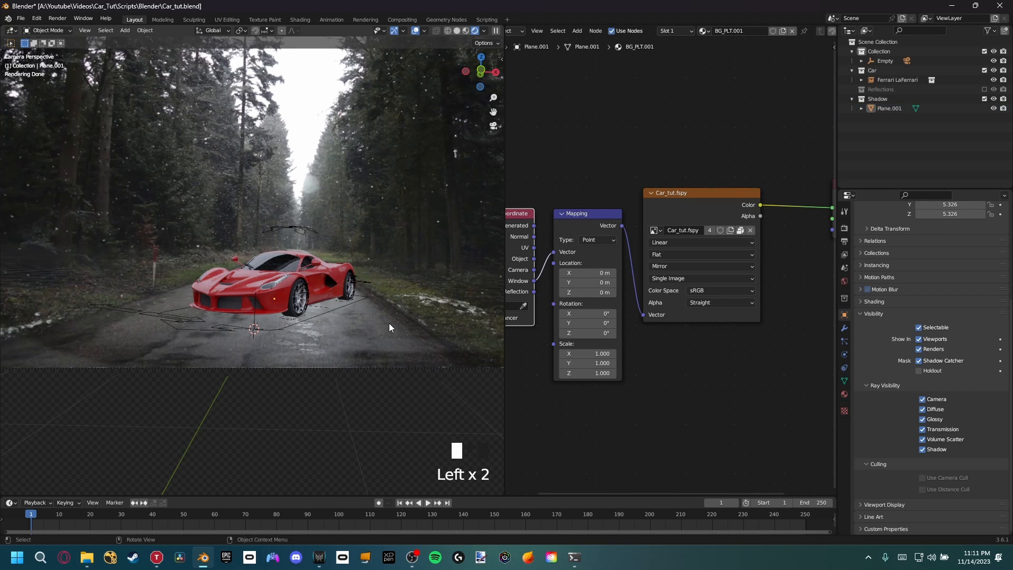
{"action": "left_click", "coordinate": [747, 31]}
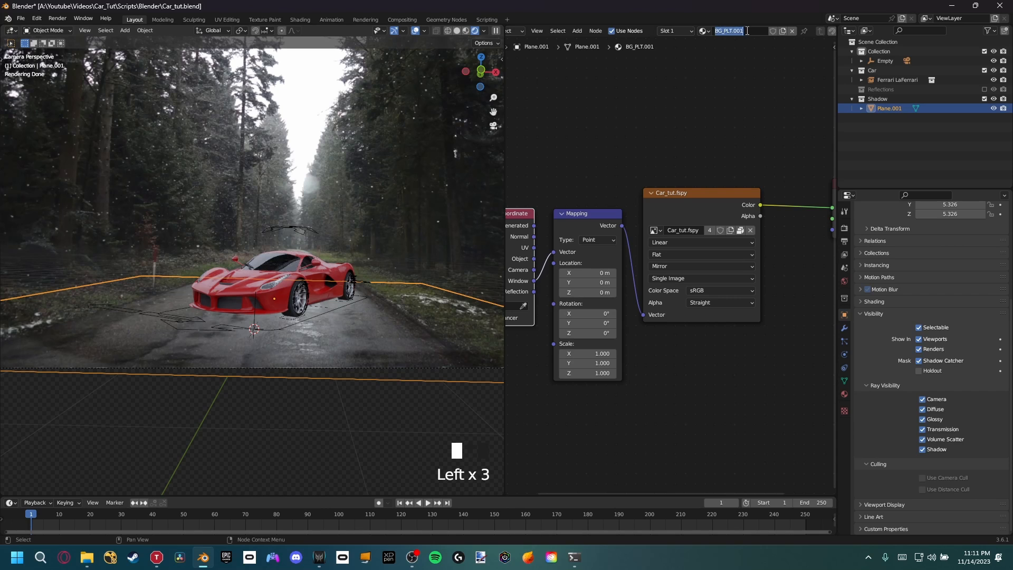
{"action": "type", "text": "Shadow"}
{"action": "key", "text": "Return"}
Step: Move the Material Output node further away and insert a Principled BSDF between it and the Car_tut.fspy image texture
{"action": "middle_click_drag", "start_coordinate": [738, 172], "coordinate": [680, 144]}
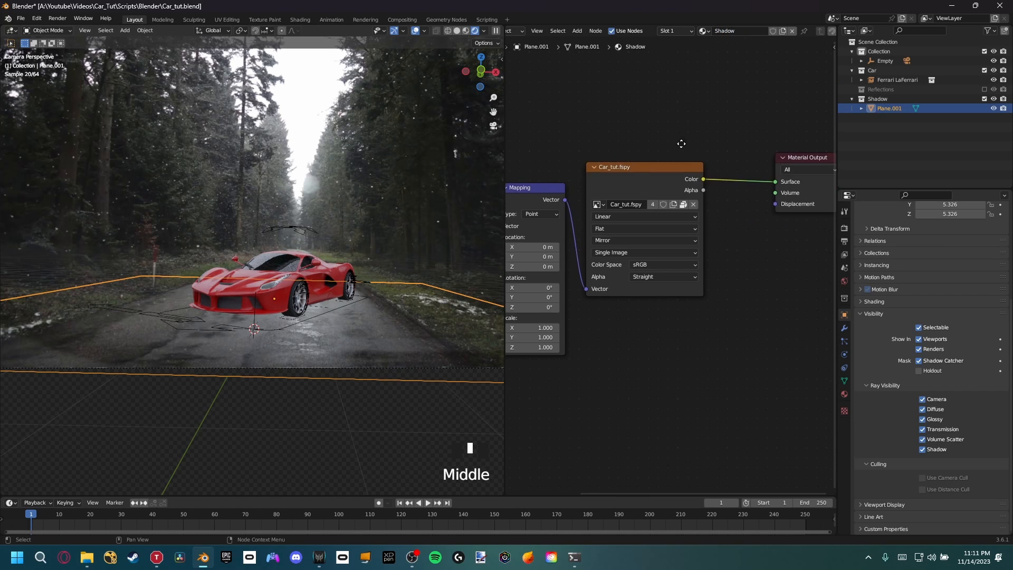
{"action": "scroll", "coordinate": [686, 152], "scroll_direction": "down", "scroll_amount": 7}
{"action": "left_click_drag", "start_coordinate": [749, 154], "coordinate": [831, 158]}
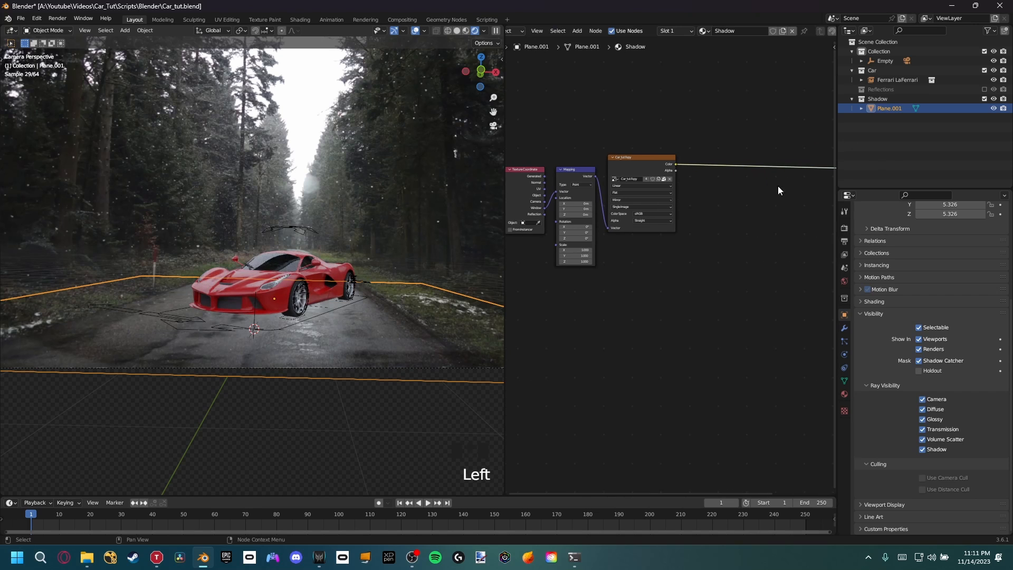
{"action": "key", "text": "shift+a"}
{"action": "type", "text": "princ"}
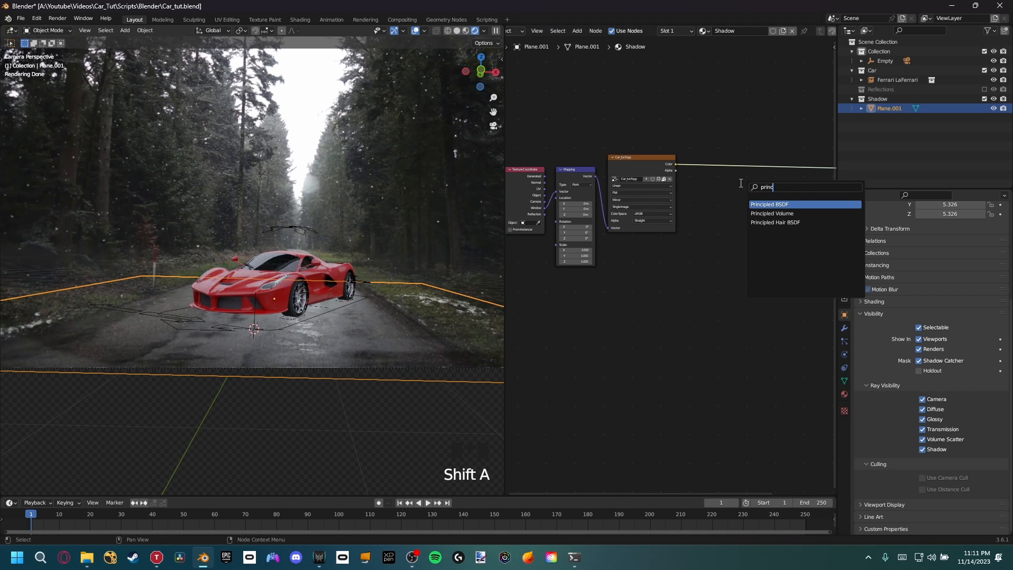
{"action": "key", "text": "Return"}
{"action": "left_click", "coordinate": [764, 159]}
Step: Turn off Shadow Catcher on the ground plane and check how its projected road texture matches the footage
{"action": "middle_click_drag", "start_coordinate": [764, 159], "coordinate": [727, 155]}
{"action": "scroll", "coordinate": [288, 312], "scroll_direction": "up", "scroll_amount": 5}
{"action": "scroll", "coordinate": [290, 311], "scroll_direction": "up", "scroll_amount": 1}
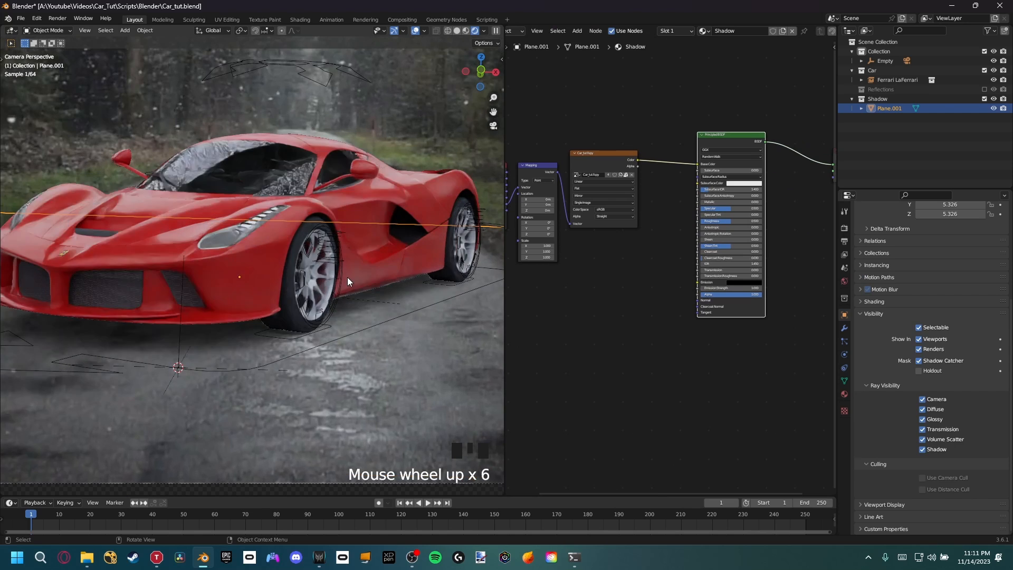
{"action": "middle_click_drag", "start_coordinate": [376, 290], "coordinate": [394, 311], "text": "shift"}
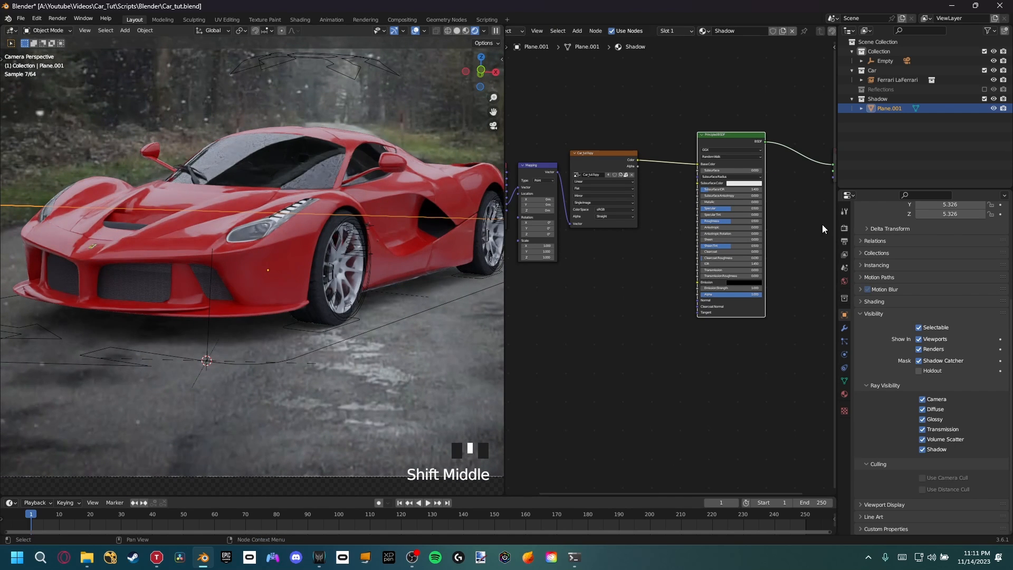
{"action": "left_click", "coordinate": [919, 361]}
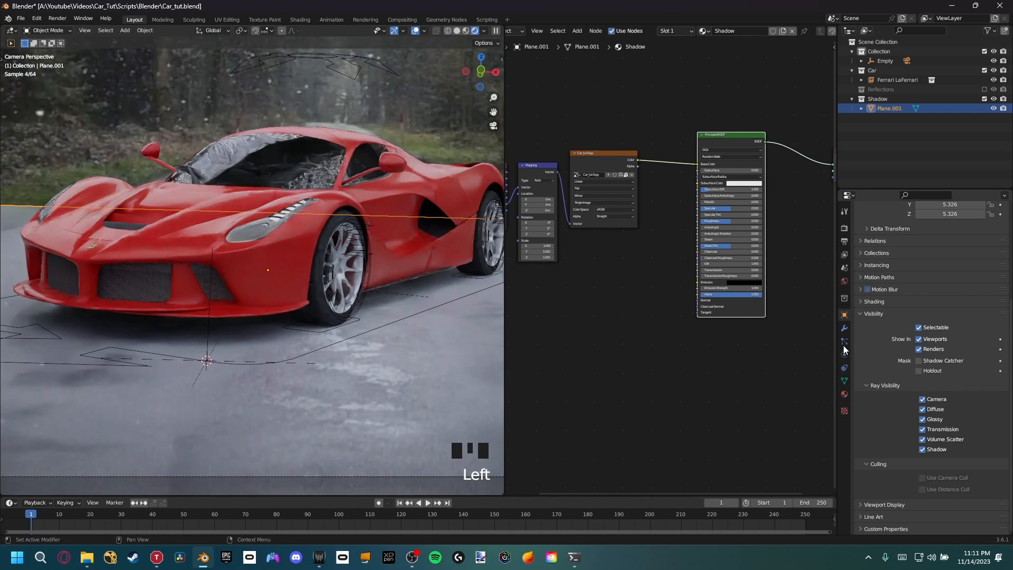
{"action": "scroll", "coordinate": [285, 323], "scroll_direction": "down", "scroll_amount": 4}
{"action": "middle_click_drag", "start_coordinate": [285, 324], "coordinate": [332, 302], "text": "shift"}
{"action": "scroll", "coordinate": [401, 273], "scroll_direction": "down", "scroll_amount": 1}
{"action": "scroll", "coordinate": [402, 274], "scroll_direction": "down", "scroll_amount": 1}
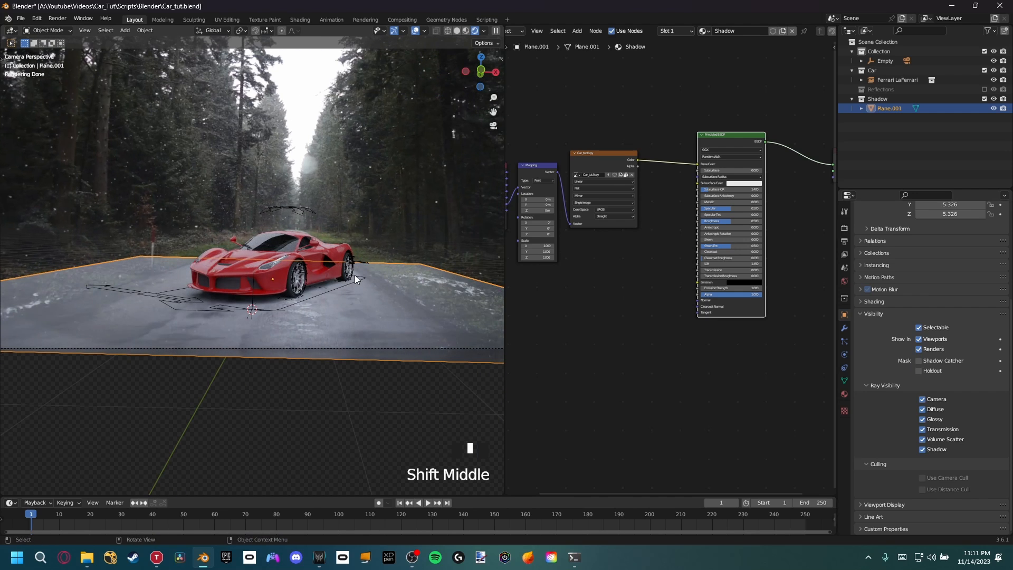
{"action": "scroll", "coordinate": [362, 278], "scroll_direction": "up", "scroll_amount": 3}
{"action": "scroll", "coordinate": [369, 279], "scroll_direction": "down", "scroll_amount": 2}
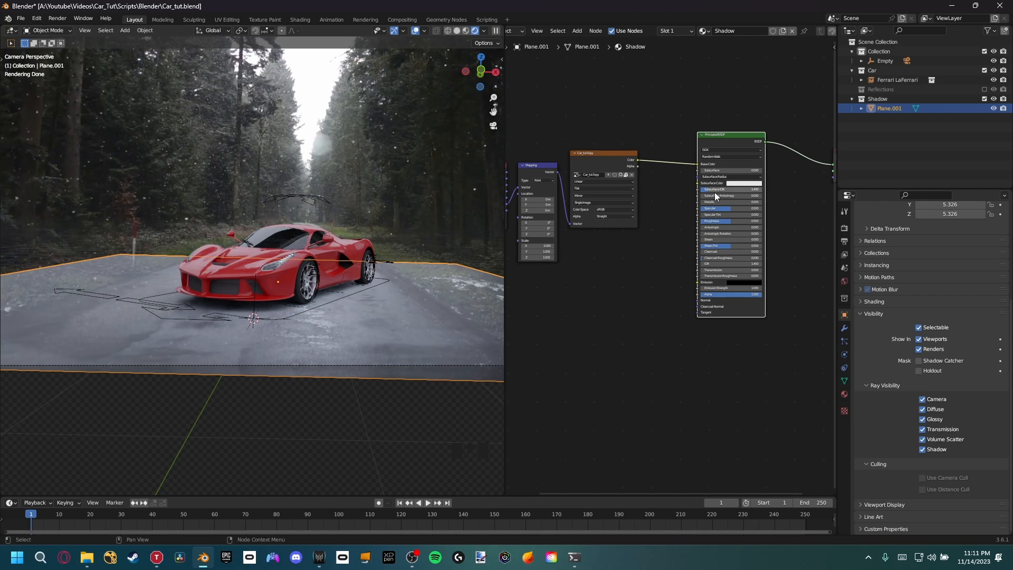
Step: Insert a Gamma node between the image texture's Color output and the Principled BSDF's Base Color
{"action": "middle_click_drag", "start_coordinate": [635, 248], "coordinate": [685, 248]}
{"action": "scroll", "coordinate": [684, 248], "scroll_direction": "down", "scroll_amount": 2}
{"action": "left_click_drag", "start_coordinate": [534, 133], "coordinate": [604, 224]}
{"action": "left_click", "coordinate": [654, 226]}
{"action": "key", "text": "shift+a"}
{"action": "type", "text": "gamma"}
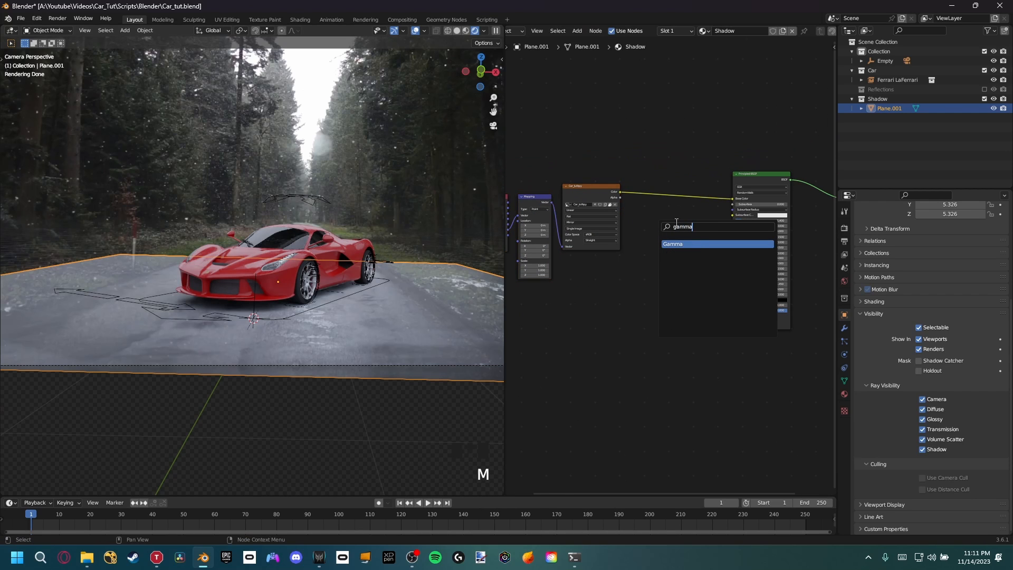
{"action": "key", "text": "Return"}
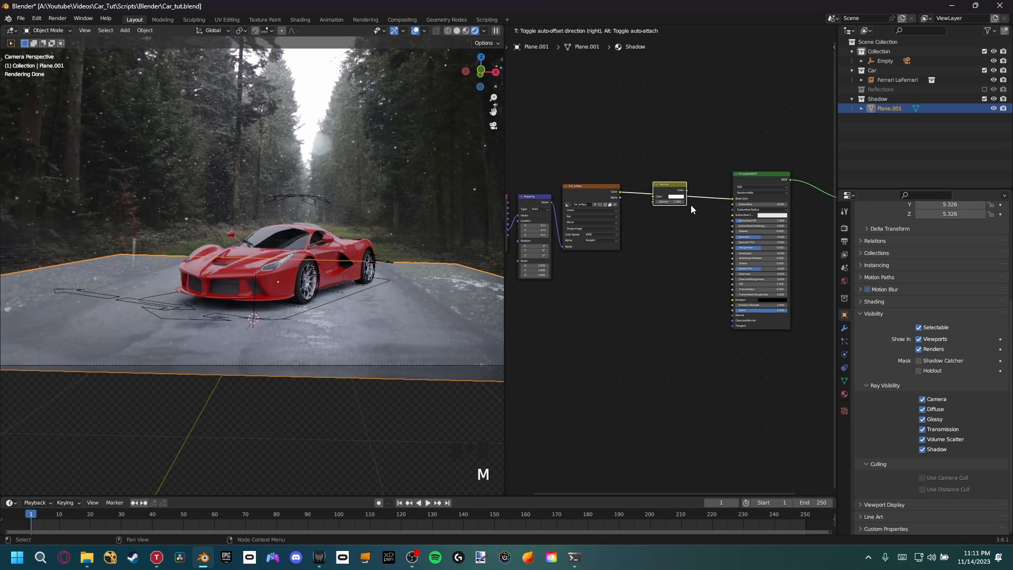
{"action": "left_click", "coordinate": [691, 204]}
{"action": "scroll", "coordinate": [634, 178], "scroll_direction": "up", "scroll_amount": 15}
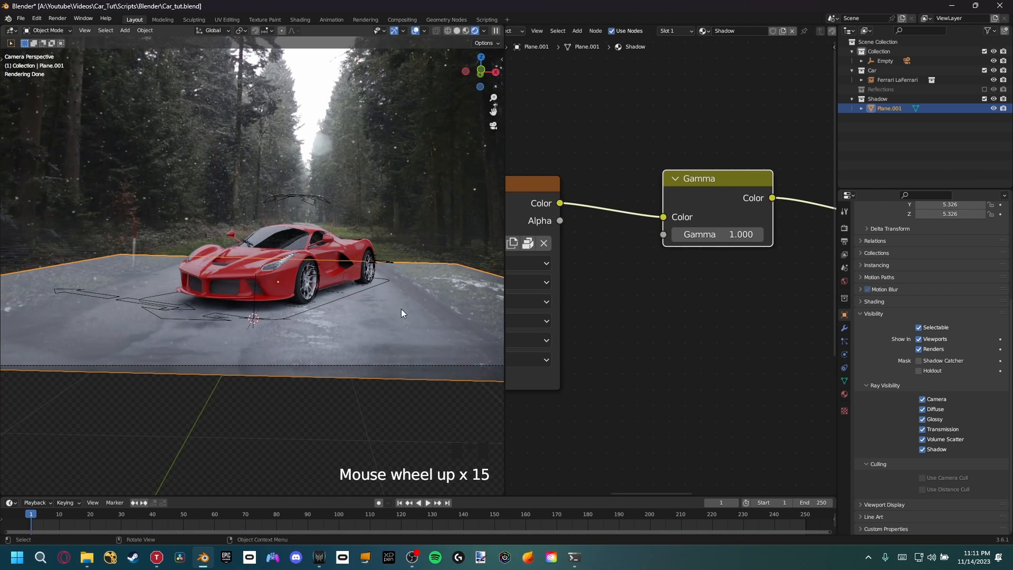
Step: Raise the Gamma node's value to 1.8 to darken the projected road texture
{"action": "left_click", "coordinate": [676, 234]}
{"action": "left_click", "coordinate": [676, 234]}
{"action": "left_click", "coordinate": [676, 234]}
{"action": "left_click", "coordinate": [676, 235]}
{"action": "left_click", "coordinate": [676, 234]}
{"action": "left_click", "coordinate": [758, 234]}
{"action": "double_click", "coordinate": [758, 235]}
{"action": "triple_click", "coordinate": [758, 234]}
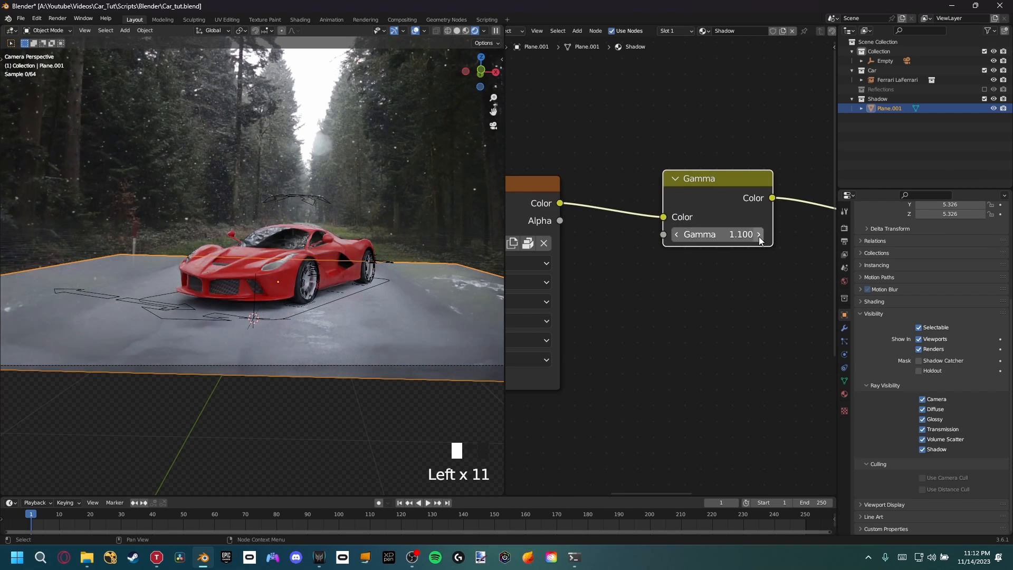
{"action": "triple_click", "coordinate": [759, 234]}
{"action": "double_click", "coordinate": [759, 234]}
{"action": "double_click", "coordinate": [758, 234]}
{"action": "triple_click", "coordinate": [758, 234]}
{"action": "double_click", "coordinate": [758, 234]}
Step: Set the ground plane's Principled BSDF Roughness to 1.0 and Specular to about 0.126
{"action": "middle_click_drag", "start_coordinate": [729, 345], "coordinate": [543, 282]}
{"action": "scroll", "coordinate": [622, 282], "scroll_direction": "down", "scroll_amount": 3}
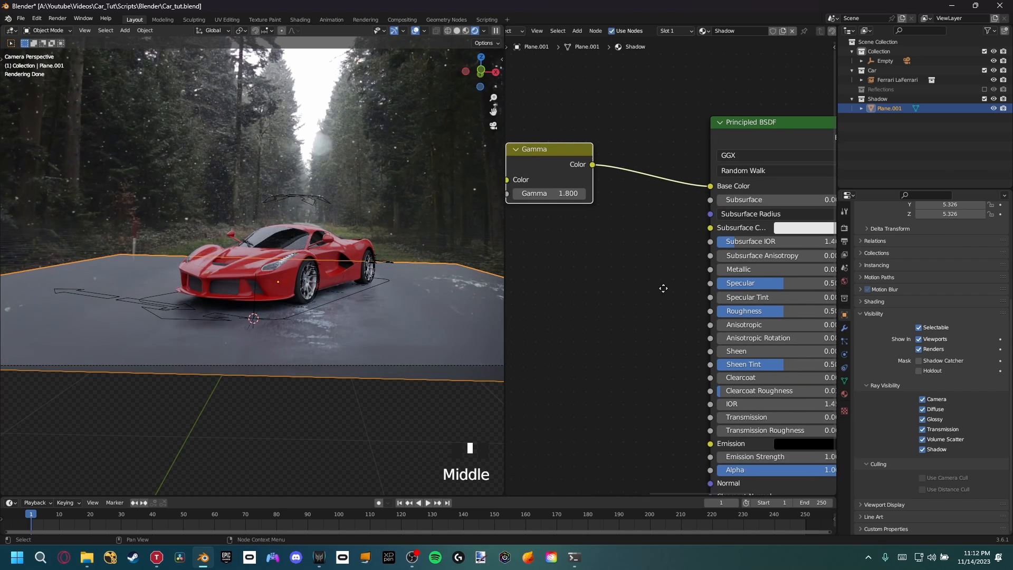
{"action": "middle_click_drag", "start_coordinate": [702, 298], "coordinate": [634, 283]}
{"action": "left_click_drag", "start_coordinate": [705, 298], "coordinate": [803, 293]}
{"action": "left_click_drag", "start_coordinate": [708, 269], "coordinate": [623, 280]}
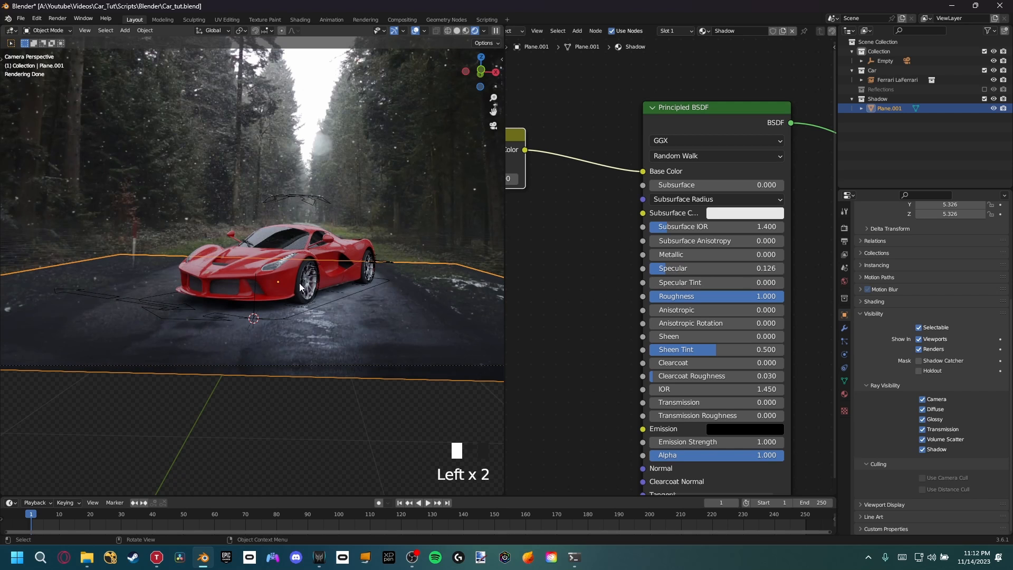
Step: Lower the Gamma node's value to 1.2 and deselect the ground plane to compare the road texture with the footage
{"action": "middle_click_drag", "start_coordinate": [293, 287], "coordinate": [392, 302], "text": "shift"}
{"action": "scroll", "coordinate": [337, 287], "scroll_direction": "up", "scroll_amount": 3}
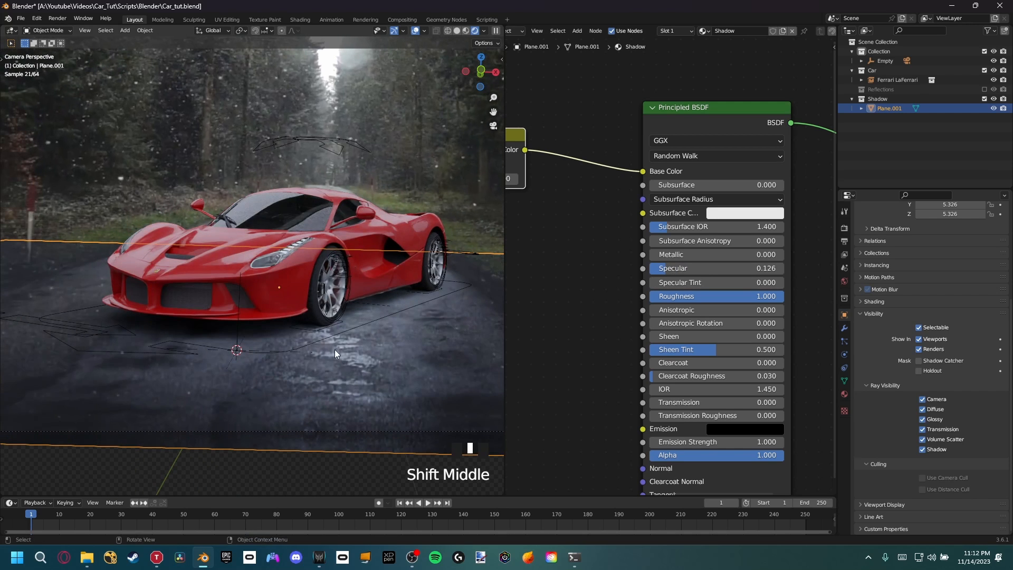
{"action": "middle_click_drag", "start_coordinate": [559, 192], "coordinate": [661, 207]}
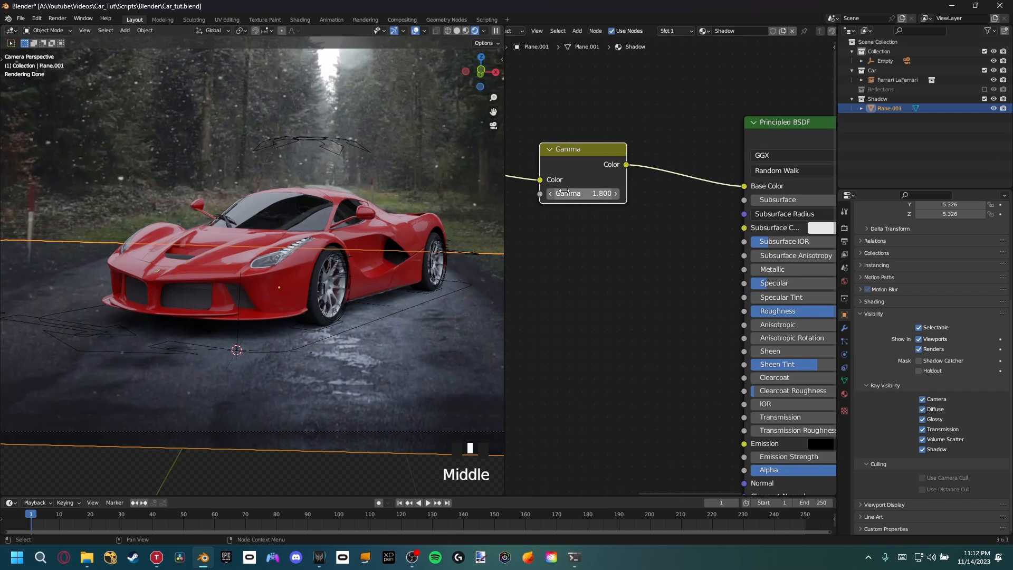
{"action": "triple_click", "coordinate": [550, 193]}
{"action": "triple_click", "coordinate": [550, 193]}
{"action": "double_click", "coordinate": [550, 193]}
{"action": "double_click", "coordinate": [550, 193]}
{"action": "left_click", "coordinate": [451, 202]}
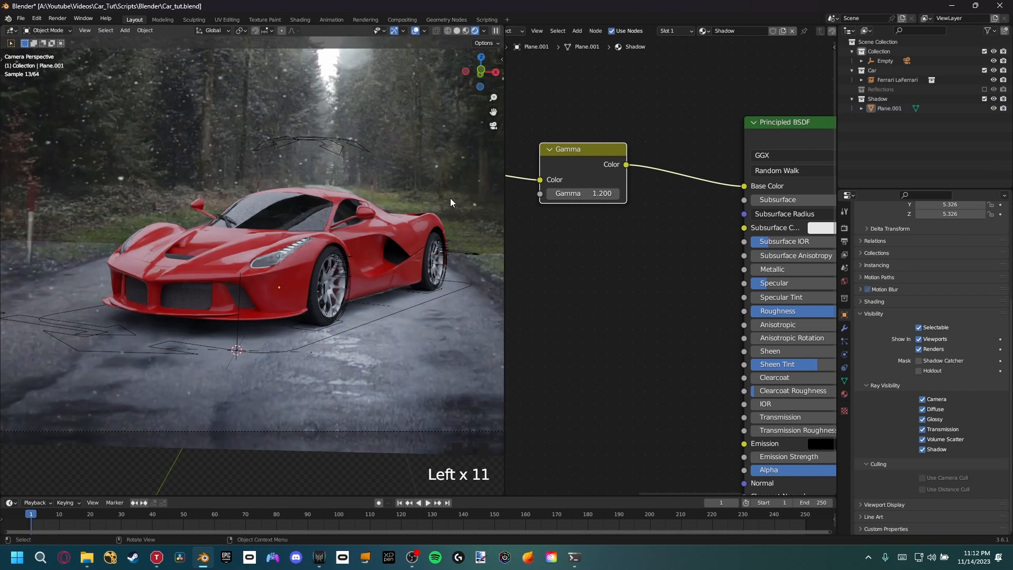
Step: Reselect the ground plane and turn off the Outline Selected overlay in the 3D viewport
{"action": "left_click", "coordinate": [439, 343]}
{"action": "middle_click_drag", "start_coordinate": [439, 343], "coordinate": [384, 352], "text": "shift"}
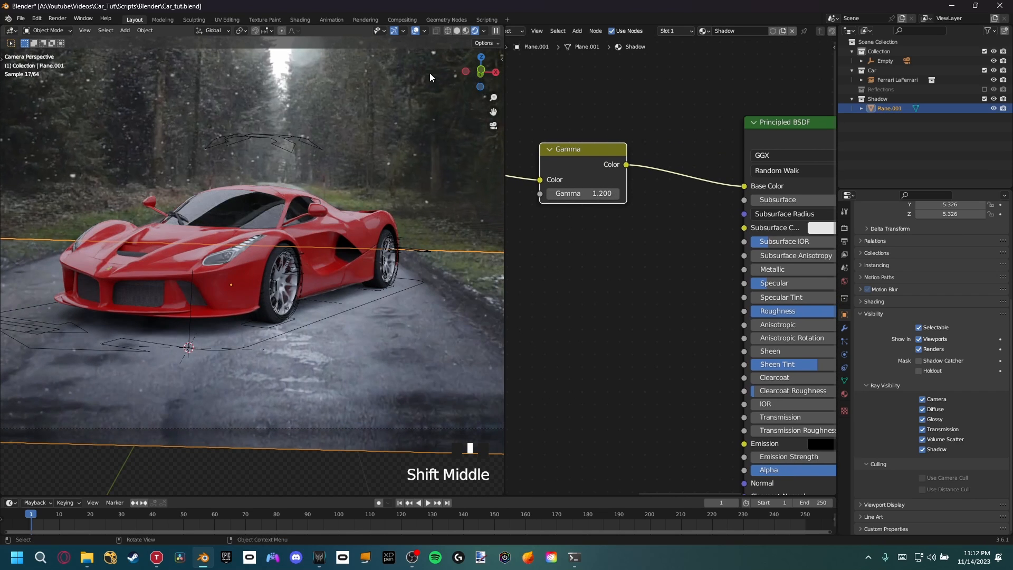
{"action": "left_click", "coordinate": [413, 31]}
{"action": "left_click", "coordinate": [413, 31]}
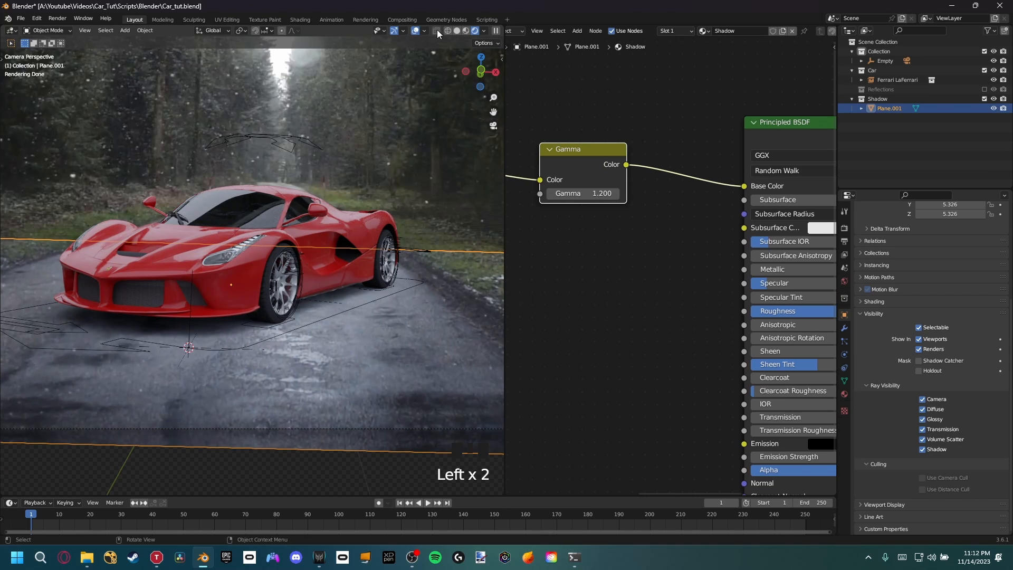
{"action": "left_click", "coordinate": [424, 30]}
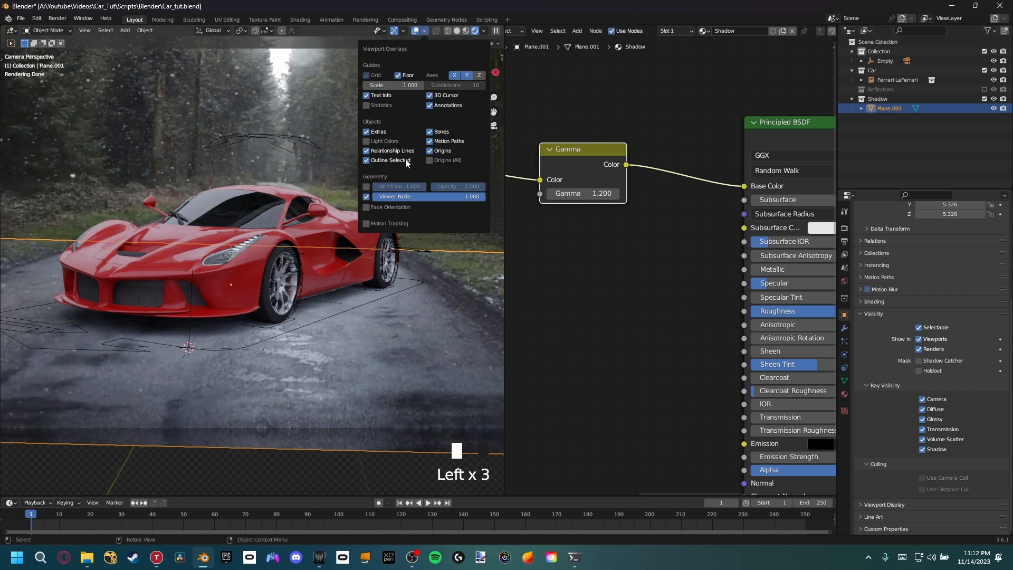
{"action": "left_click", "coordinate": [365, 160]}
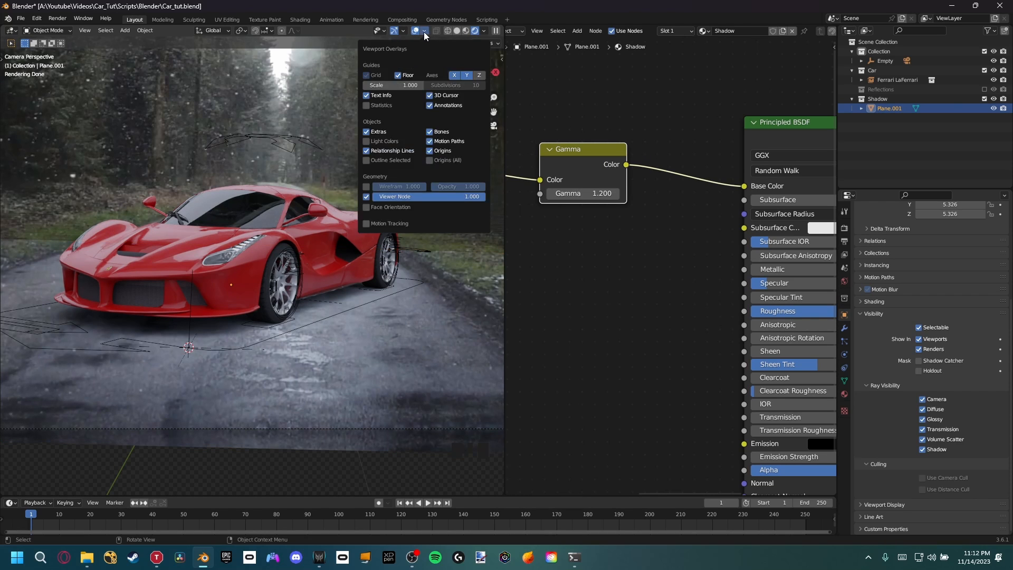
Step: Compare Gamma values between 1.0 and 1.5 at the ground plane's far edge beside the car, settling on 1.4
{"action": "left_click", "coordinate": [553, 195]}
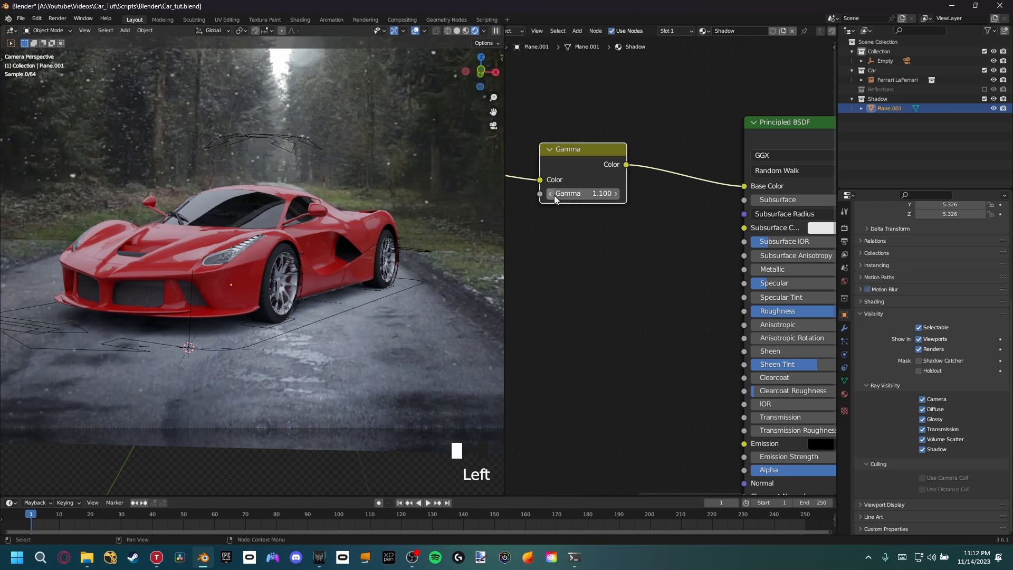
{"action": "left_click", "coordinate": [553, 195]}
{"action": "scroll", "coordinate": [451, 263], "scroll_direction": "up", "scroll_amount": 9}
{"action": "middle_click_drag", "start_coordinate": [452, 259], "coordinate": [344, 313], "text": "shift"}
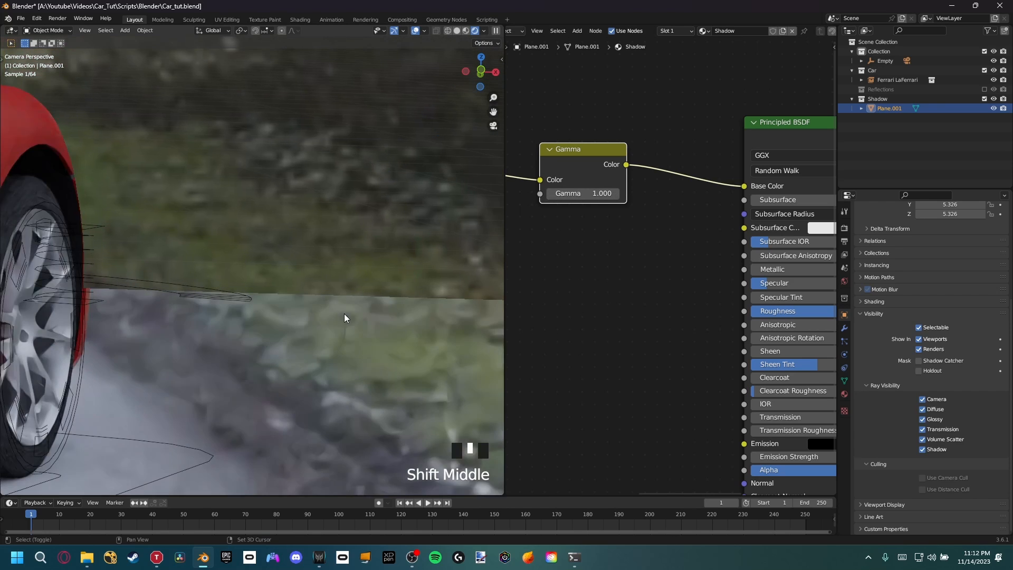
{"action": "left_click", "coordinate": [615, 194]}
{"action": "left_click", "coordinate": [615, 193]}
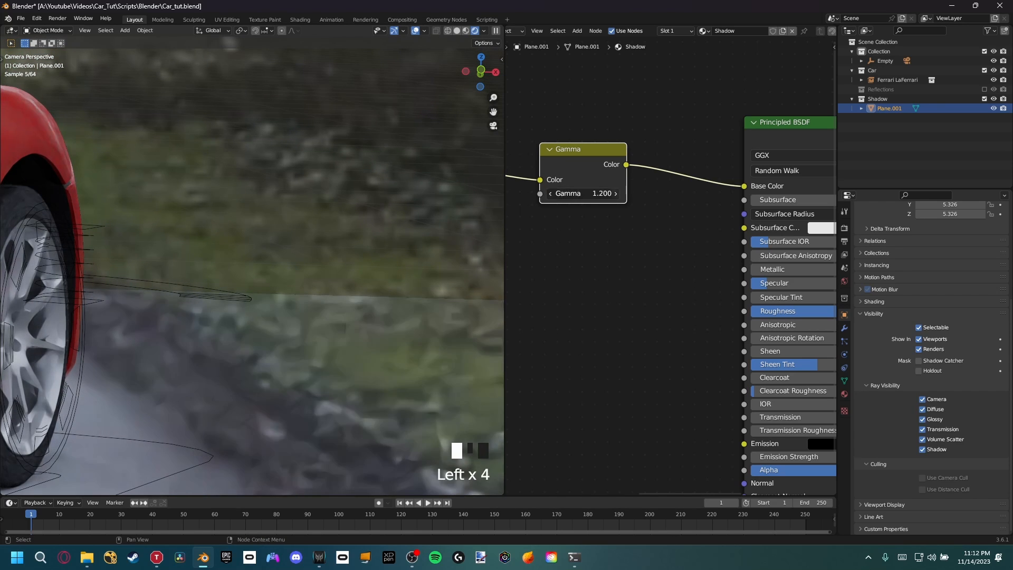
{"action": "left_click", "coordinate": [615, 194]}
{"action": "left_click", "coordinate": [615, 193]}
{"action": "left_click", "coordinate": [615, 194]}
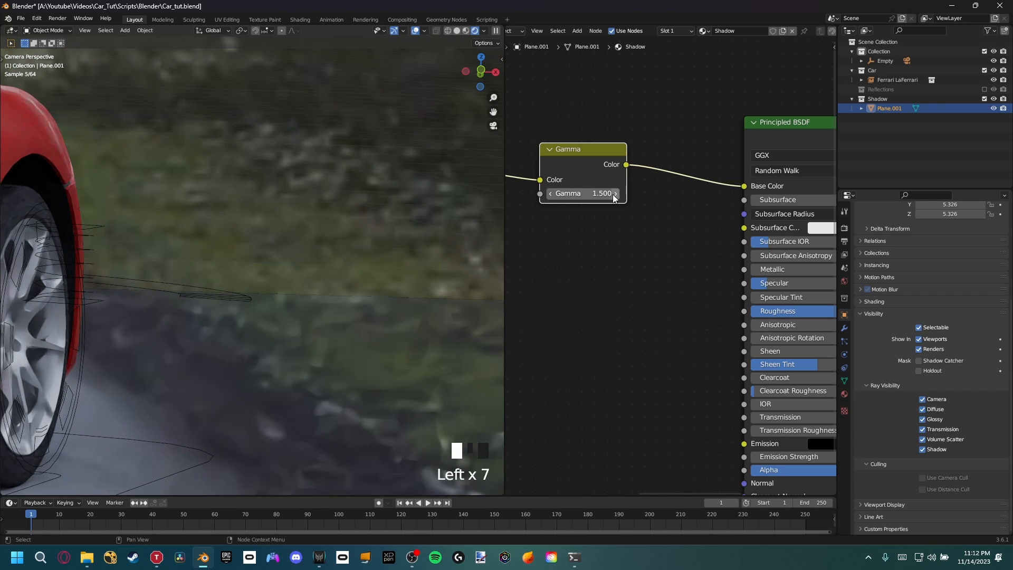
{"action": "left_click", "coordinate": [550, 193]}
{"action": "scroll", "coordinate": [361, 234], "scroll_direction": "down", "scroll_amount": 2}
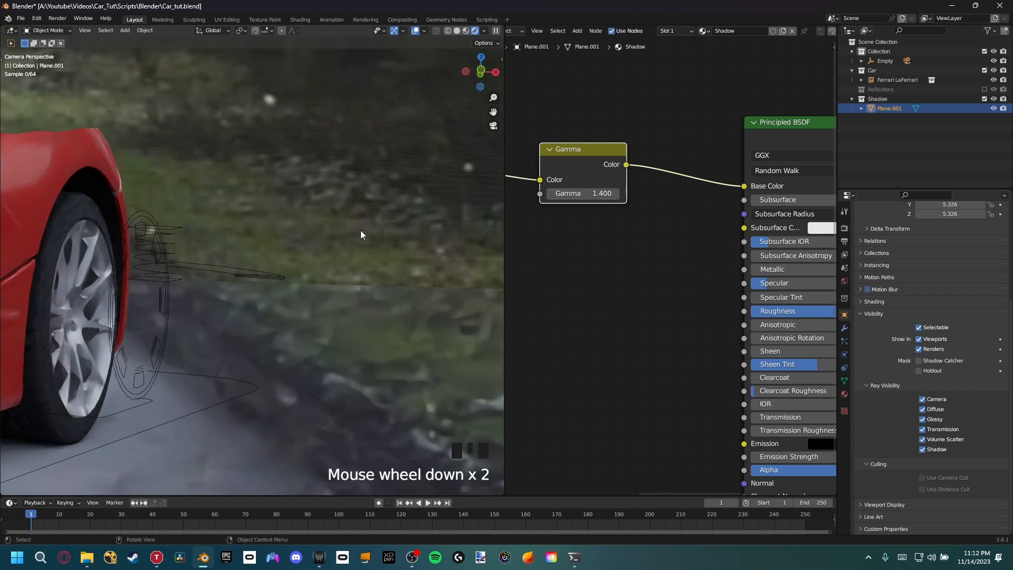
{"action": "middle_click_drag", "start_coordinate": [360, 234], "coordinate": [267, 303], "text": "shift"}
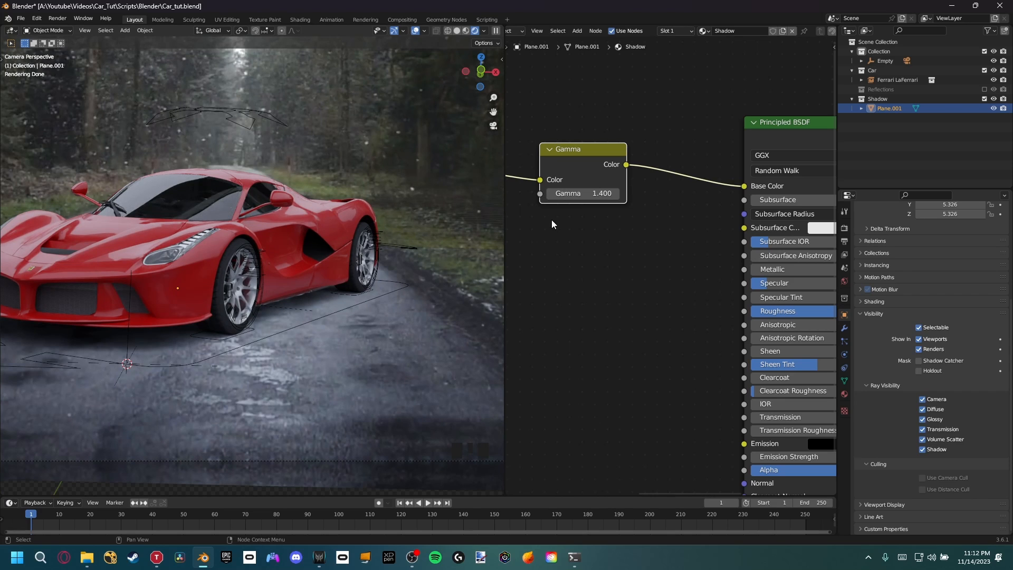
Step: Turn the Outline Selected overlay back on and widen the 3D viewport over the node editor
{"action": "left_click", "coordinate": [422, 31]}
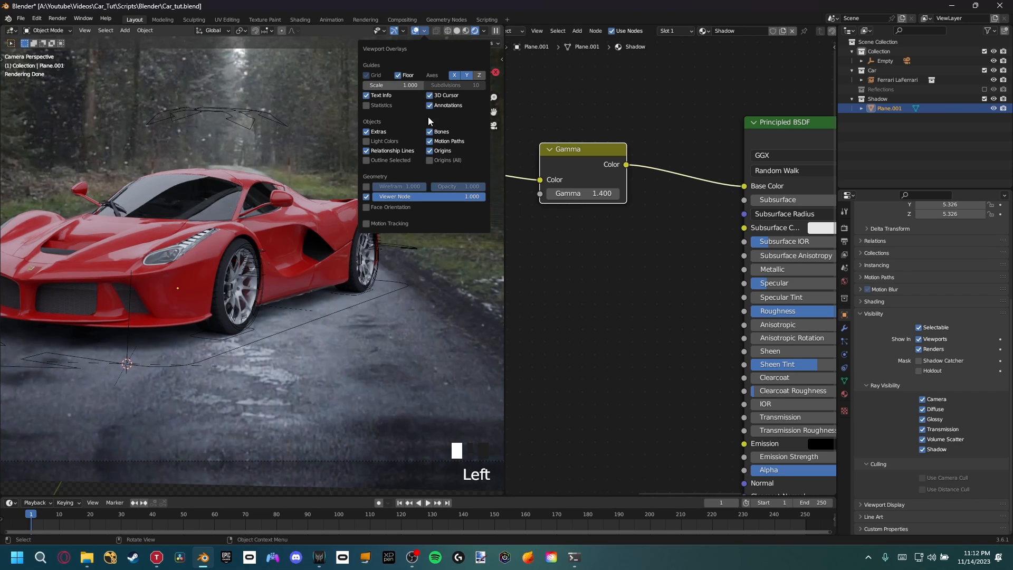
{"action": "left_click", "coordinate": [367, 161]}
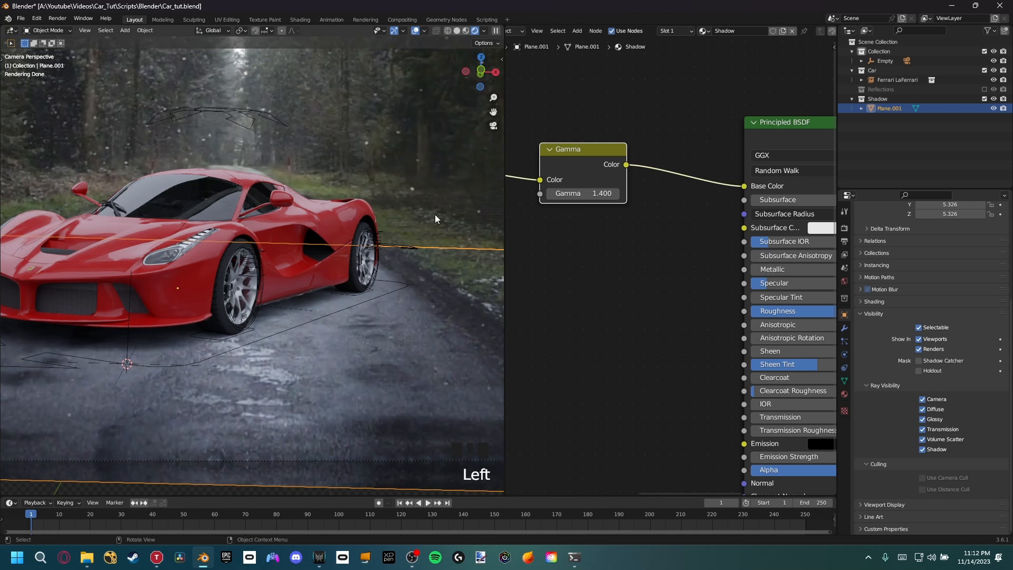
{"action": "scroll", "coordinate": [374, 232], "scroll_direction": "down", "scroll_amount": 8}
{"action": "middle_click_drag", "start_coordinate": [373, 232], "coordinate": [335, 249], "text": "shift"}
{"action": "left_click_drag", "start_coordinate": [506, 225], "coordinate": [641, 227]}
{"action": "scroll", "coordinate": [454, 305], "scroll_direction": "up", "scroll_amount": 4}
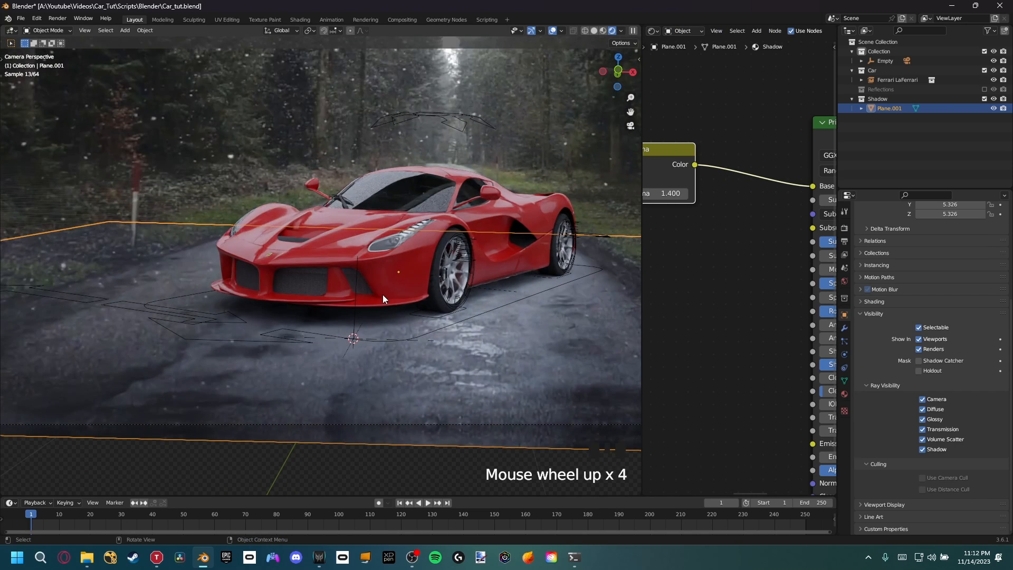
{"action": "scroll", "coordinate": [382, 294], "scroll_direction": "down", "scroll_amount": 1}
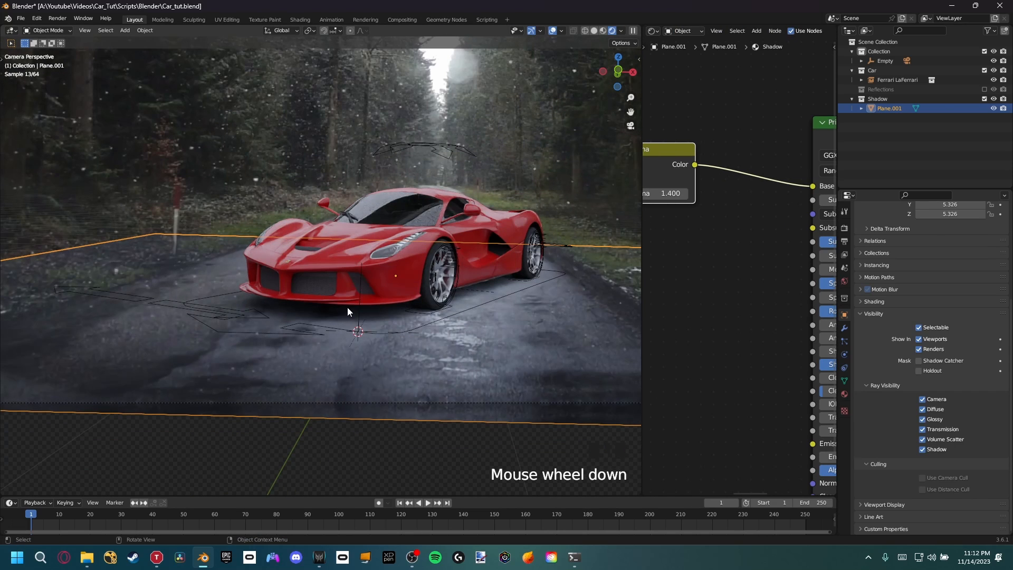
Step: Enable Shadow Catcher on the ground plane, deselect it to check the car's shadow, and save the file
{"action": "left_click", "coordinate": [918, 360]}
{"action": "middle_click_drag", "start_coordinate": [394, 277], "coordinate": [395, 299], "text": "shift"}
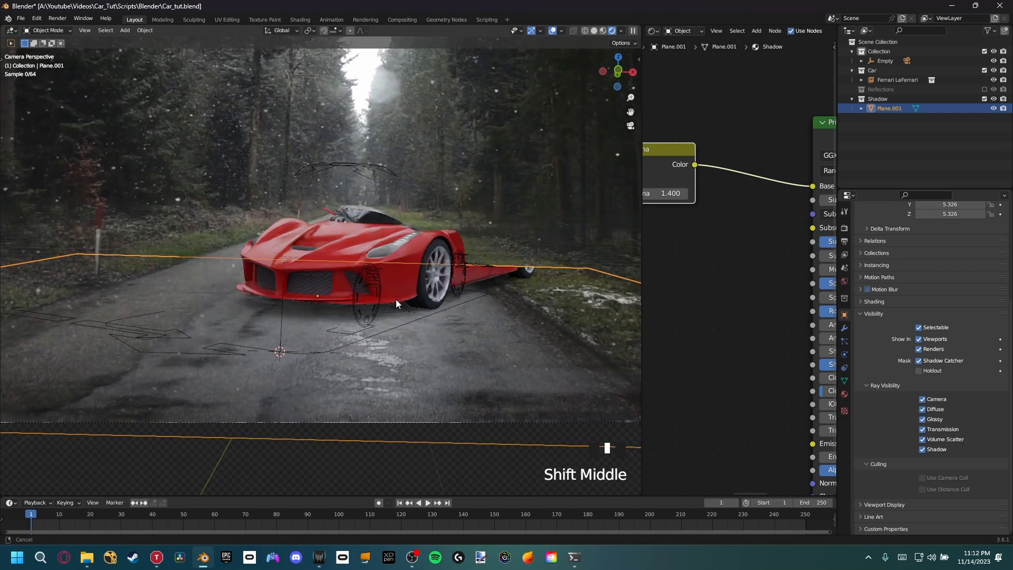
{"action": "left_click", "coordinate": [546, 228]}
{"action": "scroll", "coordinate": [393, 290], "scroll_direction": "down", "scroll_amount": 2}
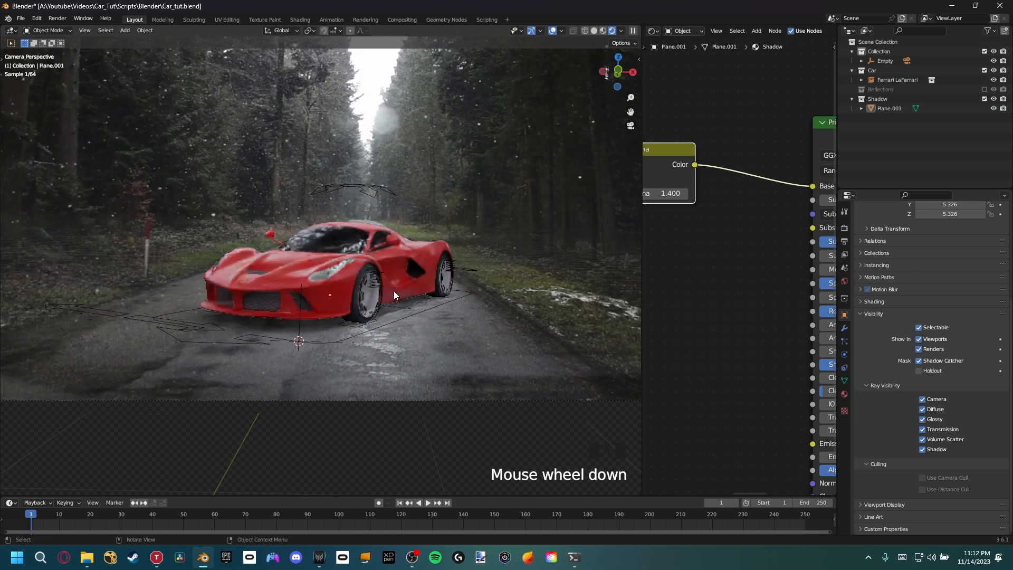
{"action": "middle_click_drag", "start_coordinate": [393, 290], "coordinate": [473, 273], "text": "shift"}
{"action": "key", "text": "ctrl+s"}
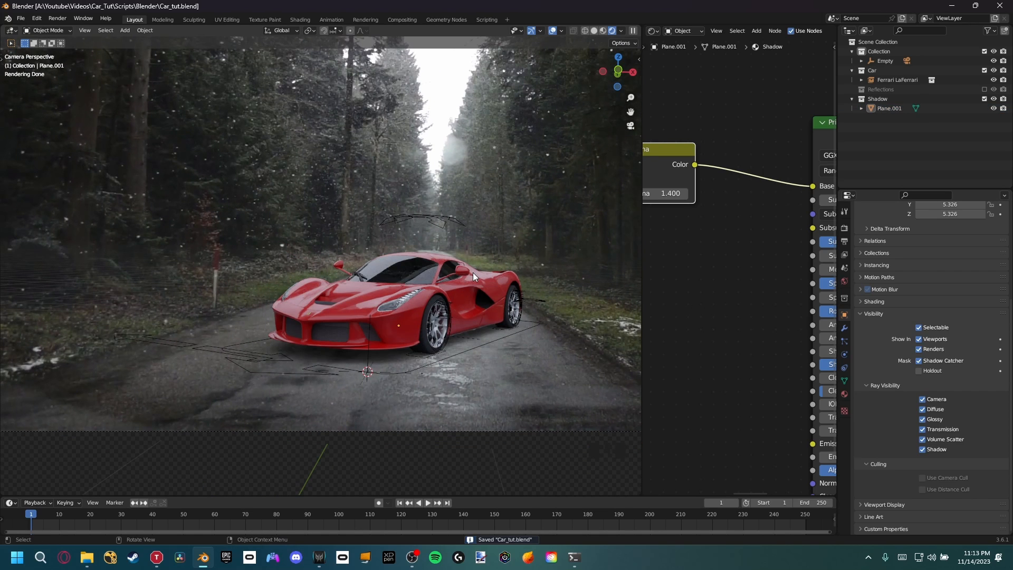
Step: Re-enable the Reflections collection in the view layer and view the car with the reflection plane active
{"action": "left_click", "coordinate": [983, 90]}
{"action": "middle_click_drag", "start_coordinate": [498, 251], "coordinate": [476, 265], "text": "shift"}
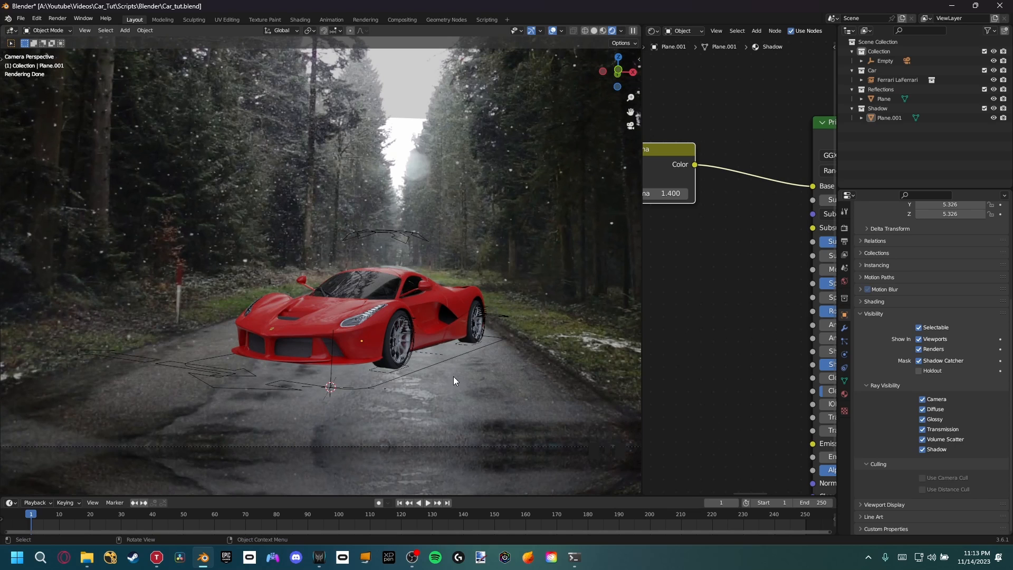
{"action": "middle_click_drag", "start_coordinate": [453, 377], "coordinate": [477, 379], "text": "shift"}
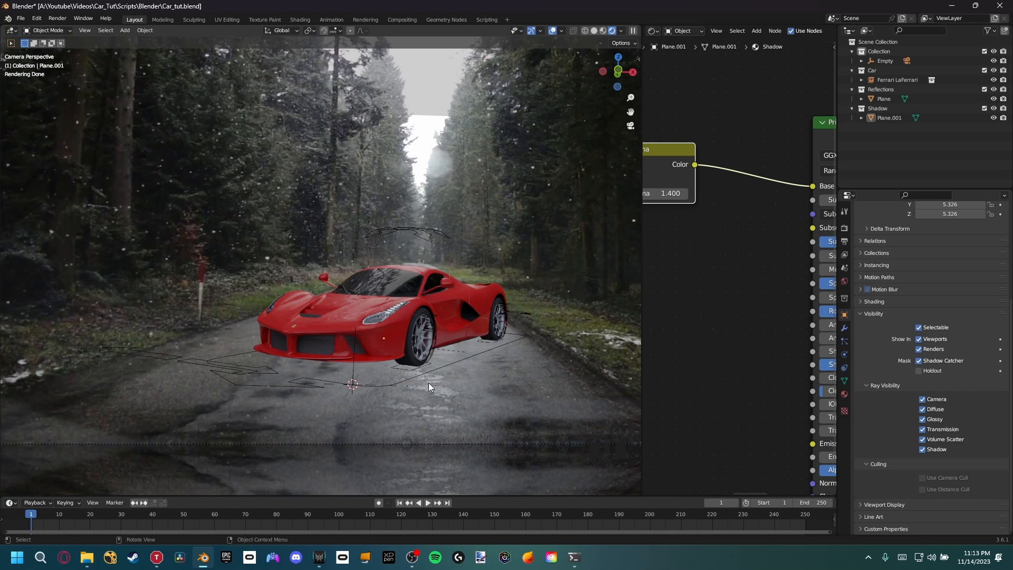
Step: Create a linked duplicate of the Ferrari in its original position
{"action": "left_click", "coordinate": [418, 374]}
{"action": "middle_click_drag", "start_coordinate": [418, 373], "coordinate": [445, 369], "text": "shift"}
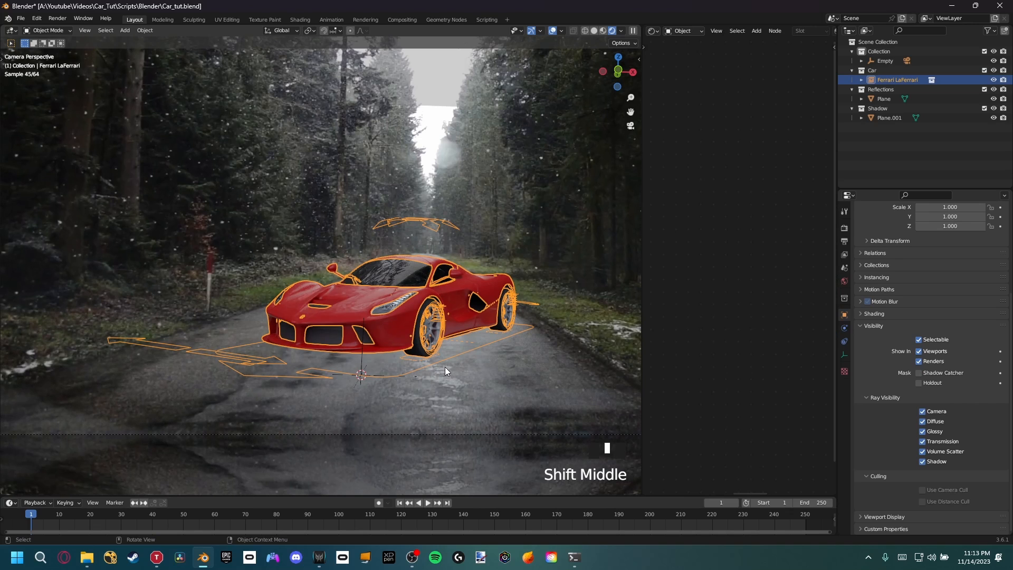
{"action": "key", "text": "alt+d"}
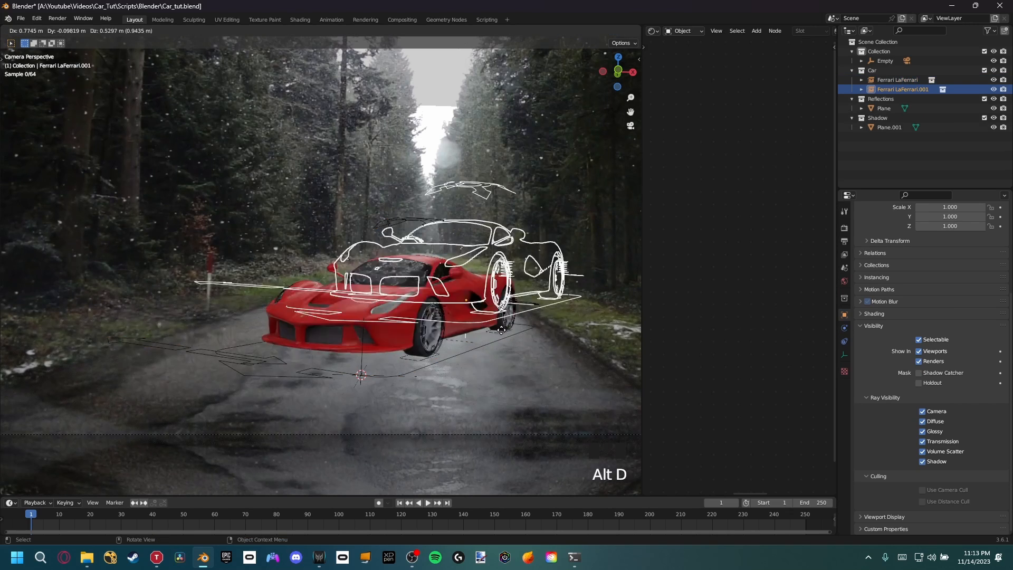
{"action": "right_click", "coordinate": [468, 289]}
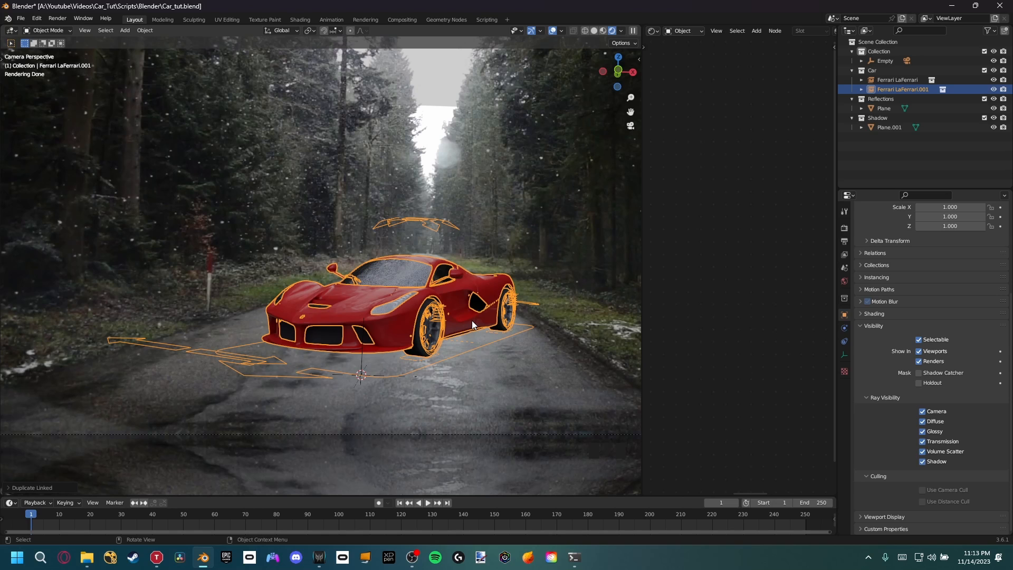
Step: Mirror the duplicated Ferrari below the road by scaling it by -1 along Z
{"action": "key", "text": "s"}
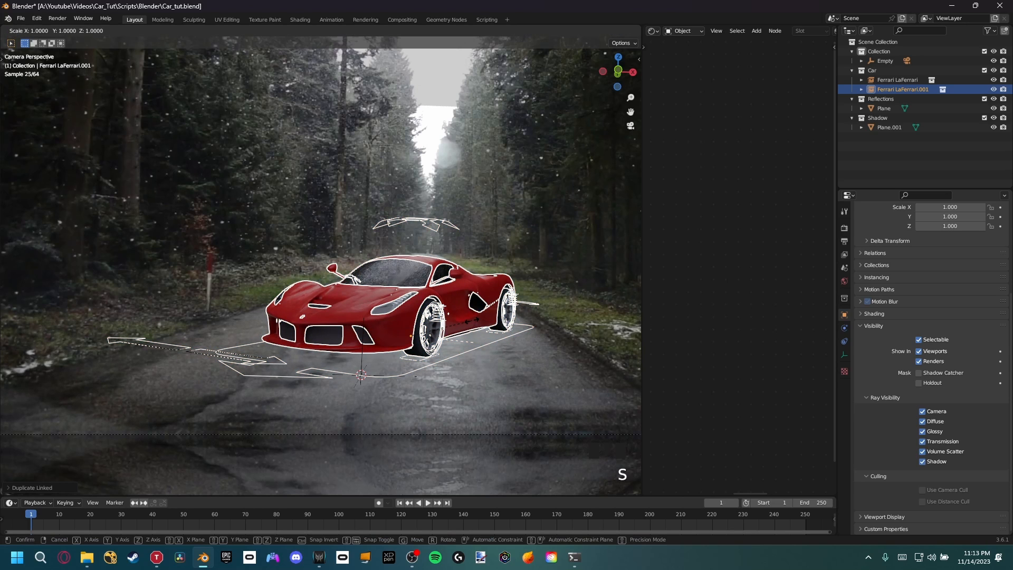
{"action": "key", "text": "z"}
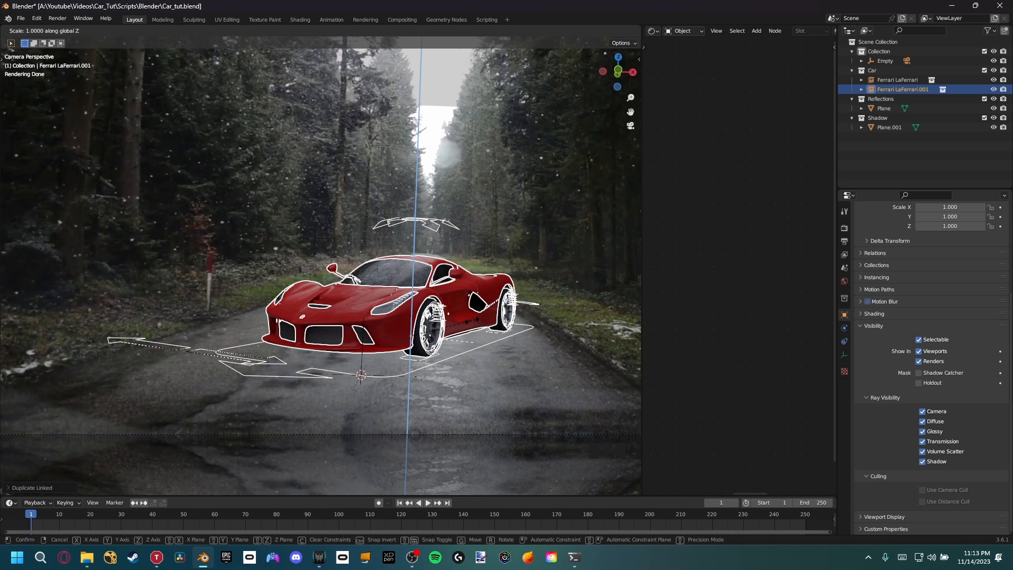
{"action": "type", "text": "-1"}
{"action": "key", "text": "Return"}
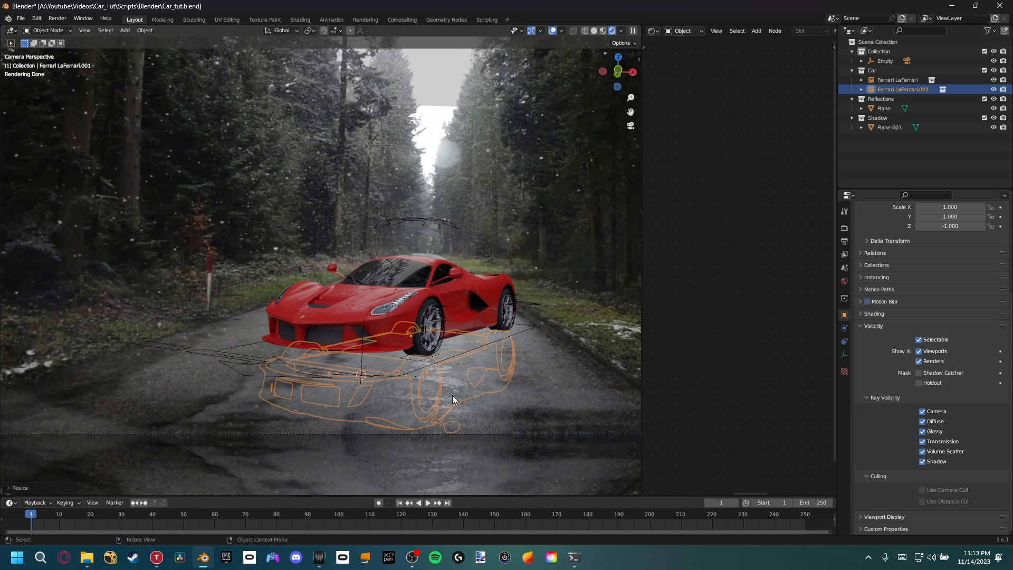
{"action": "middle_click_drag", "start_coordinate": [452, 394], "coordinate": [452, 356], "text": "shift"}
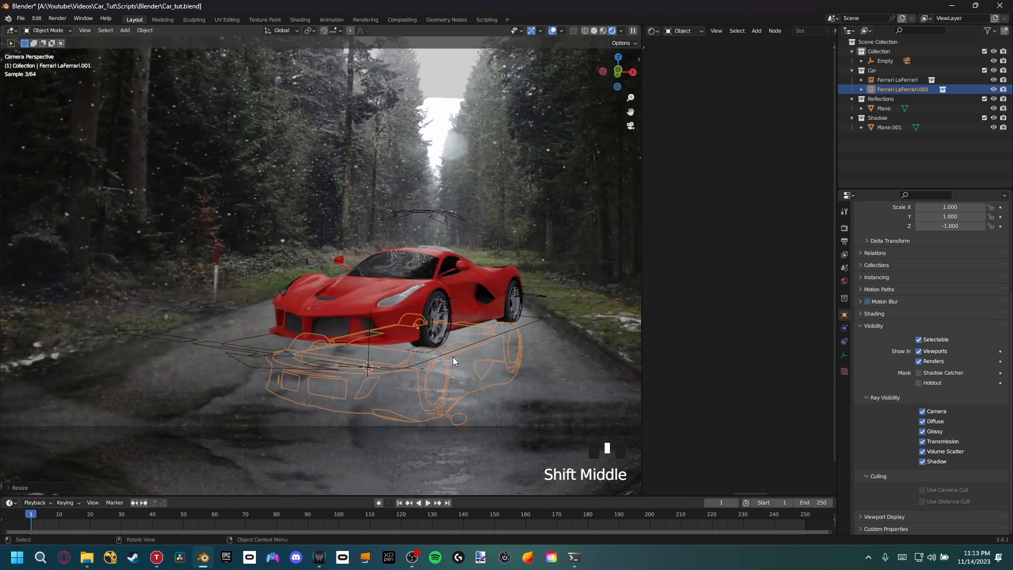
Step: Move the mirrored Ferrari into a new collection named Road_reflection and save the file
{"action": "key", "text": "m"}
{"action": "left_click", "coordinate": [432, 270]}
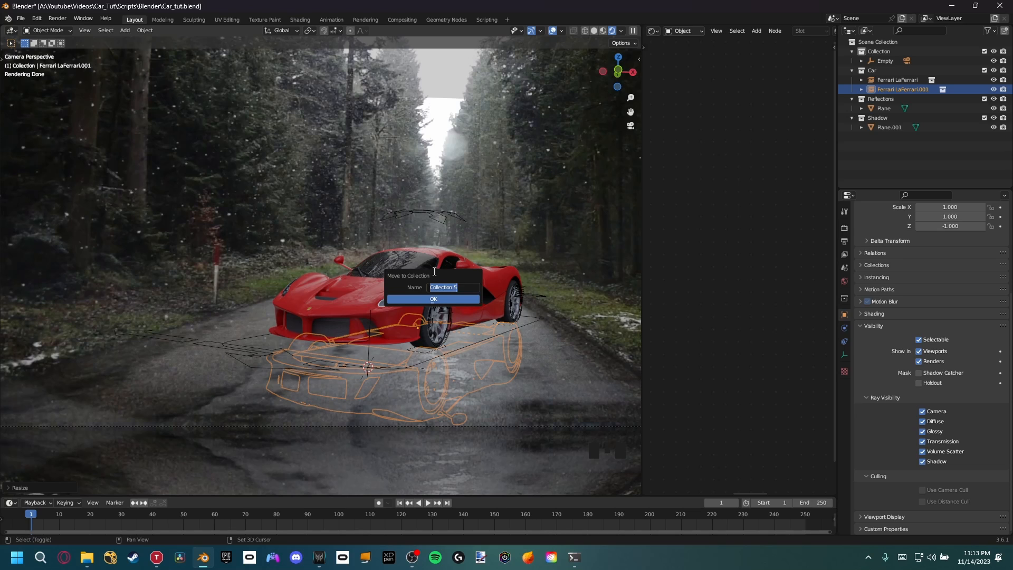
{"action": "type", "text": "Road_reflection"}
{"action": "left_click", "coordinate": [411, 298]}
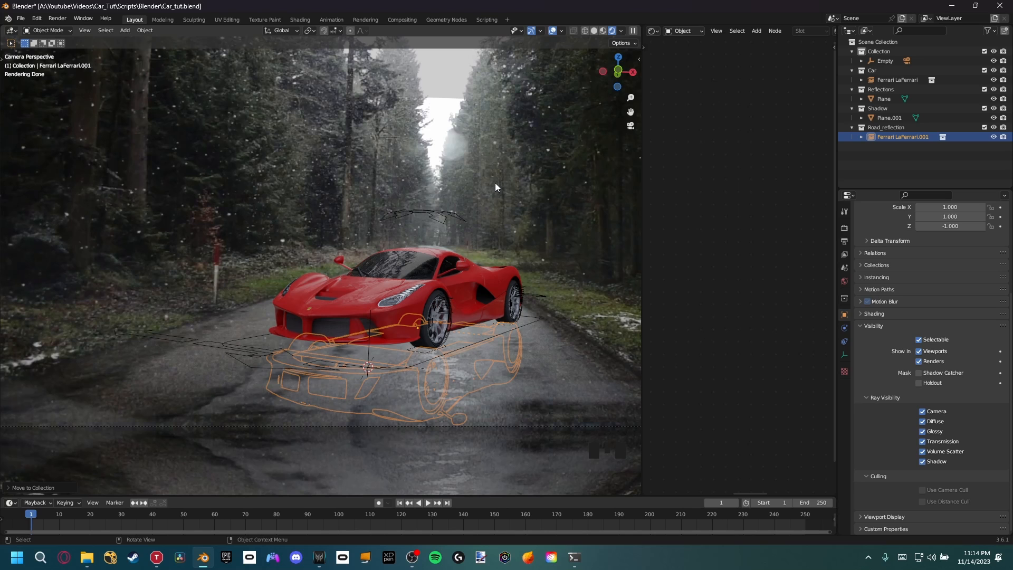
{"action": "middle_click_drag", "start_coordinate": [495, 183], "coordinate": [497, 210], "text": "shift"}
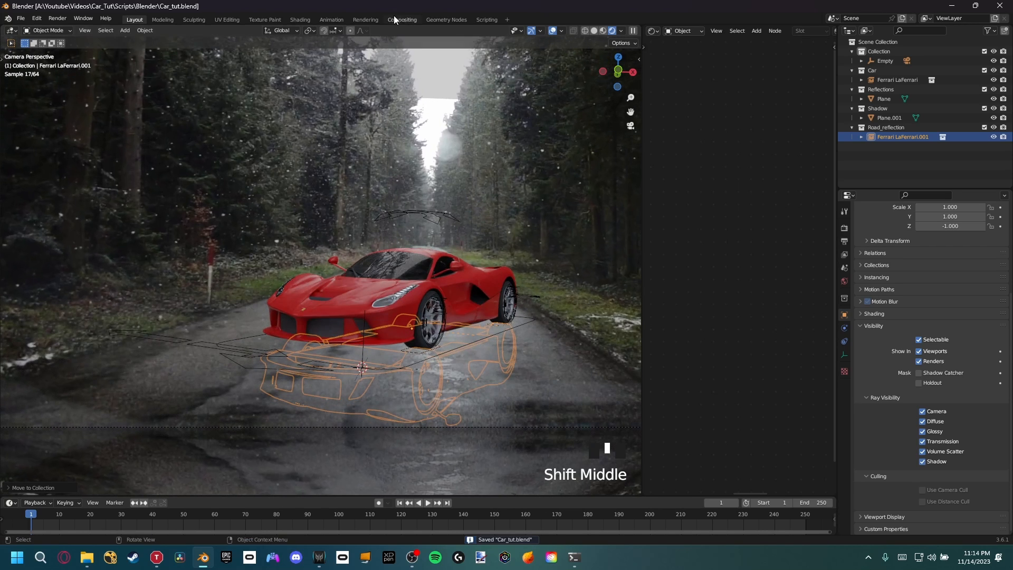
Step: Save the file, enable nodes in the compositor, and move the Render Layers node well away from the Composite node
{"action": "key", "text": "ctrl+s"}
{"action": "left_click", "coordinate": [400, 19]}
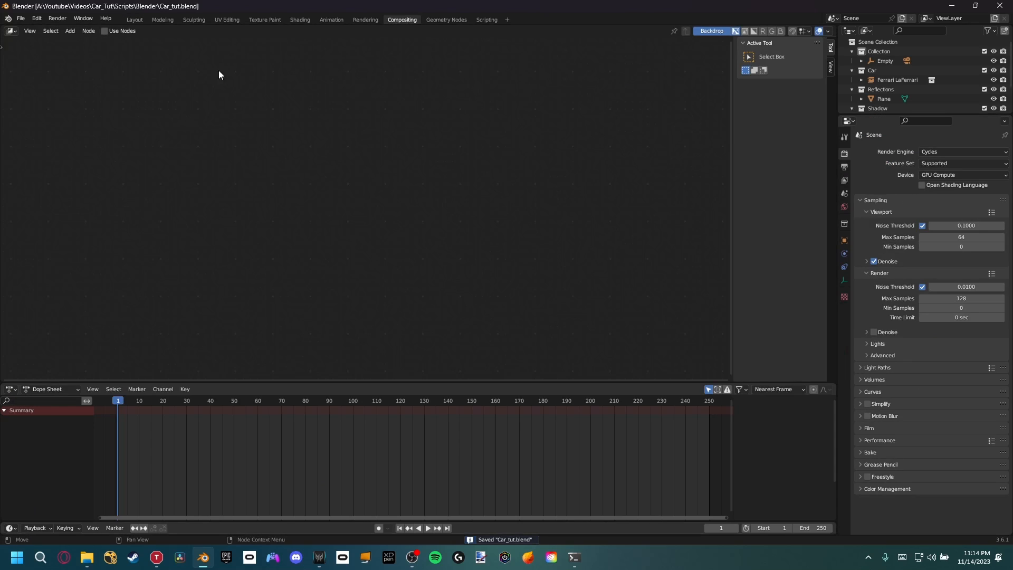
{"action": "left_click", "coordinate": [106, 33]}
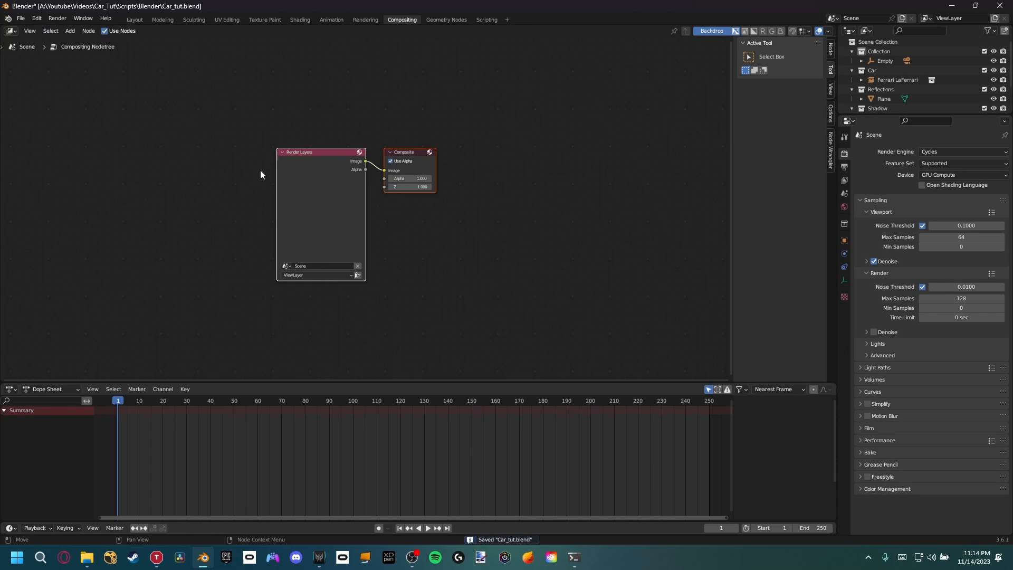
{"action": "left_click_drag", "start_coordinate": [310, 229], "coordinate": [152, 240]}
{"action": "middle_click_drag", "start_coordinate": [246, 253], "coordinate": [296, 223]}
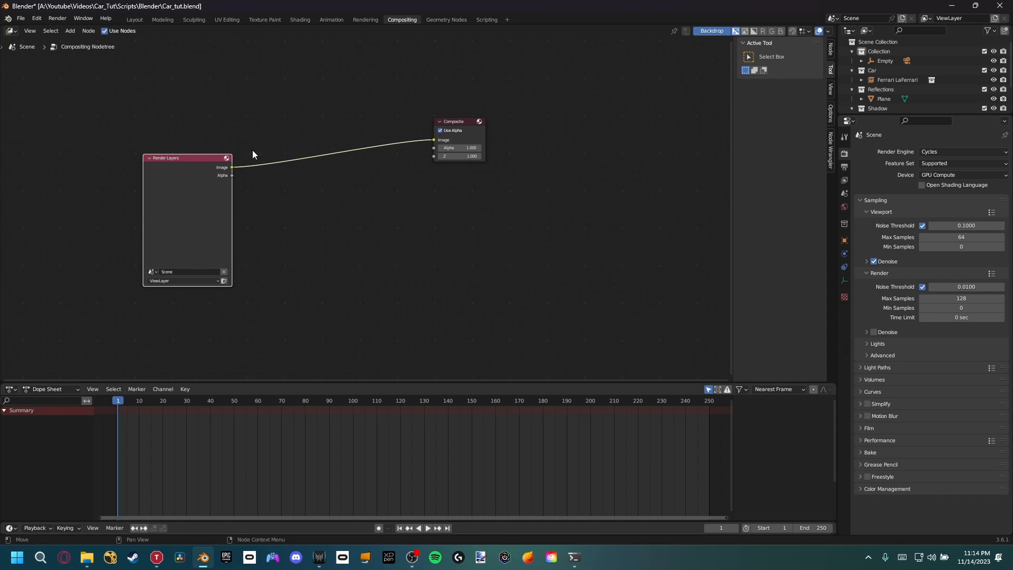
Step: Add a Viewer node fed by the Render Layers image, place it below Composite, and return to the Layout workspace
{"action": "left_click", "coordinate": [195, 182], "text": "ctrl+shift"}
{"action": "left_click_drag", "start_coordinate": [297, 177], "coordinate": [475, 234]}
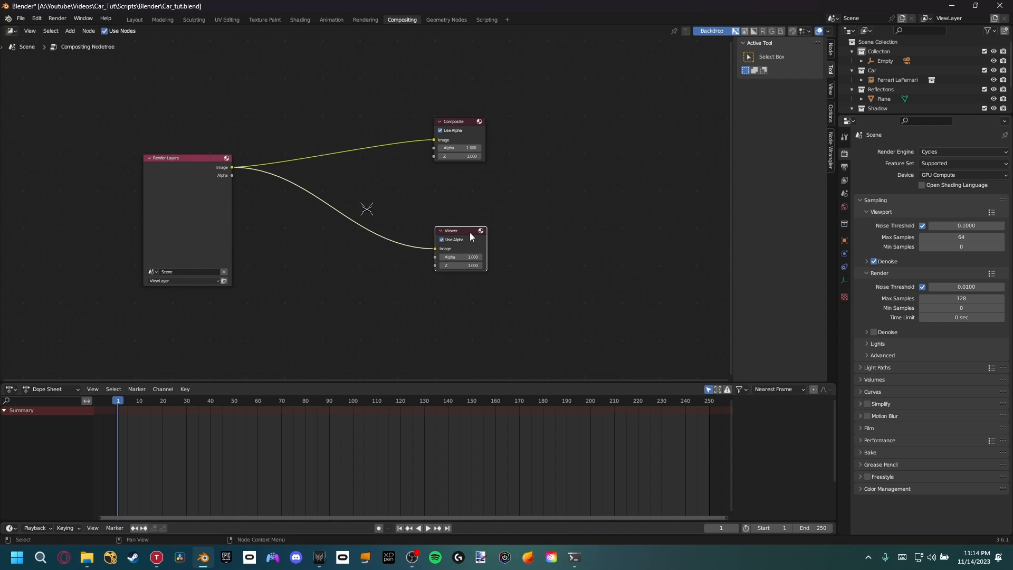
{"action": "left_click", "coordinate": [134, 20]}
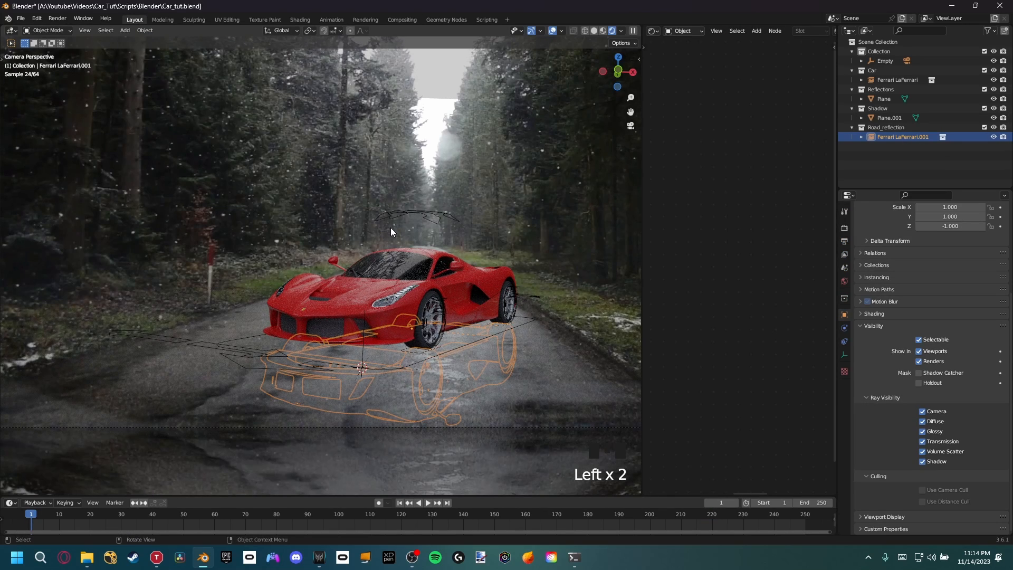
Step: Show the Indirect Only restriction toggle for the collections in the outliner
{"action": "middle_click_drag", "start_coordinate": [380, 228], "coordinate": [482, 236], "text": "shift"}
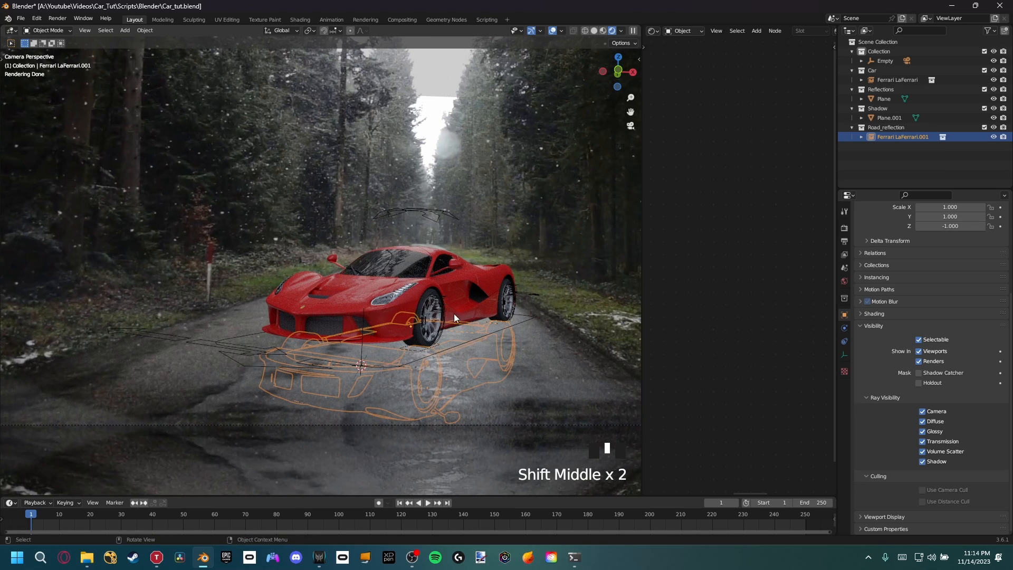
{"action": "middle_click_drag", "start_coordinate": [453, 313], "coordinate": [402, 350], "text": "shift"}
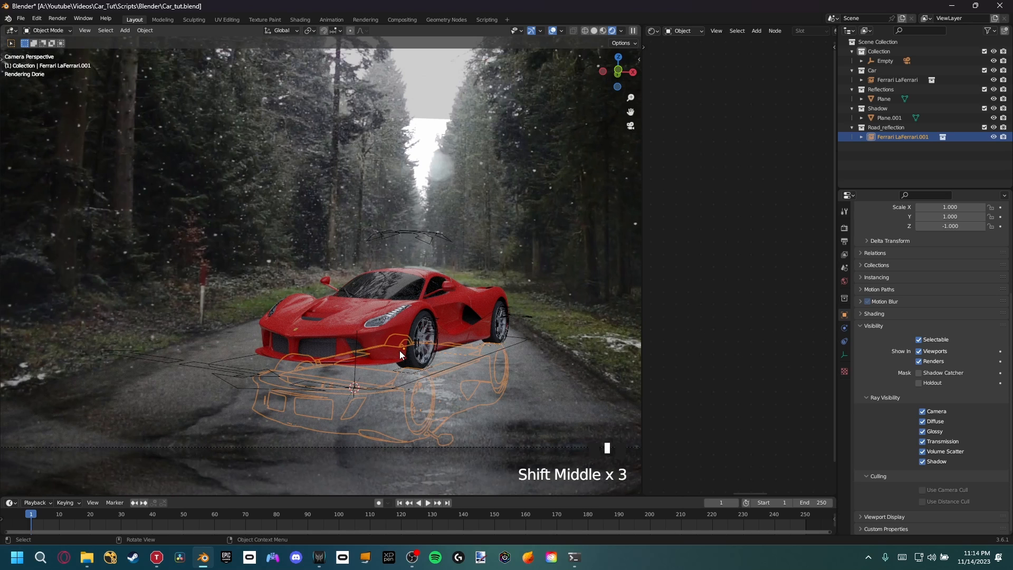
{"action": "middle_click_drag", "start_coordinate": [402, 293], "coordinate": [429, 268], "text": "shift"}
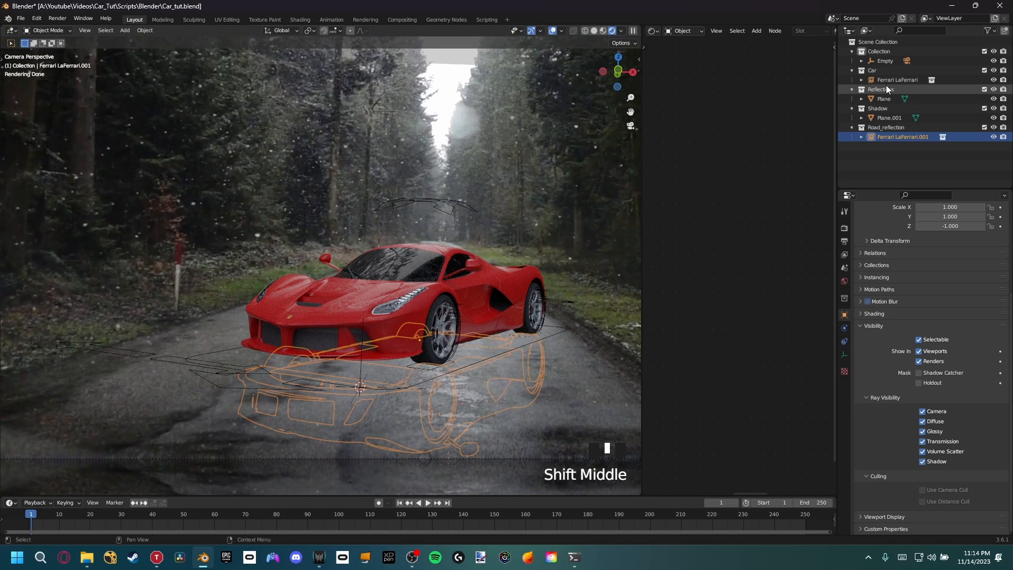
{"action": "left_click", "coordinate": [989, 32]}
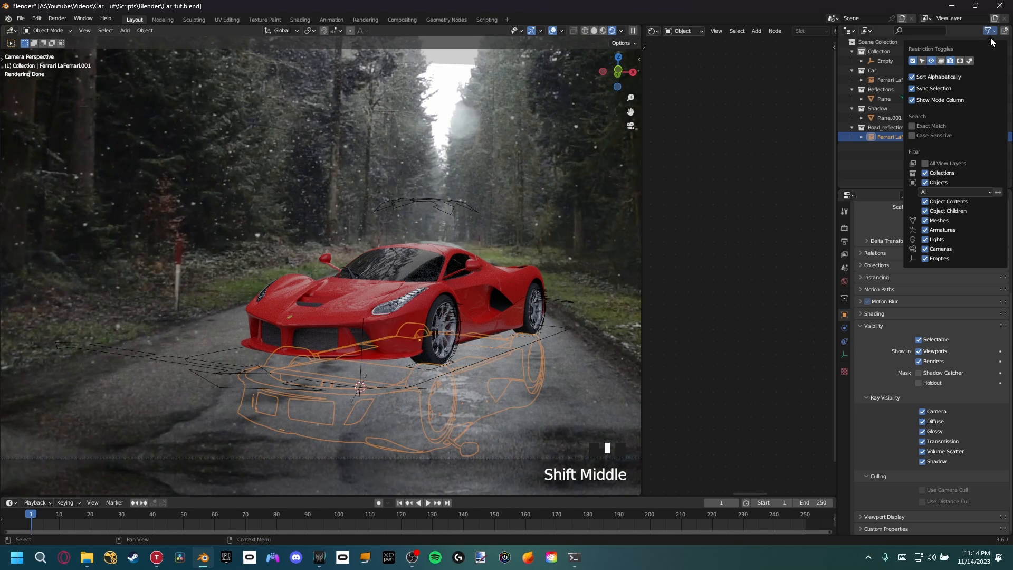
{"action": "left_click", "coordinate": [970, 61]}
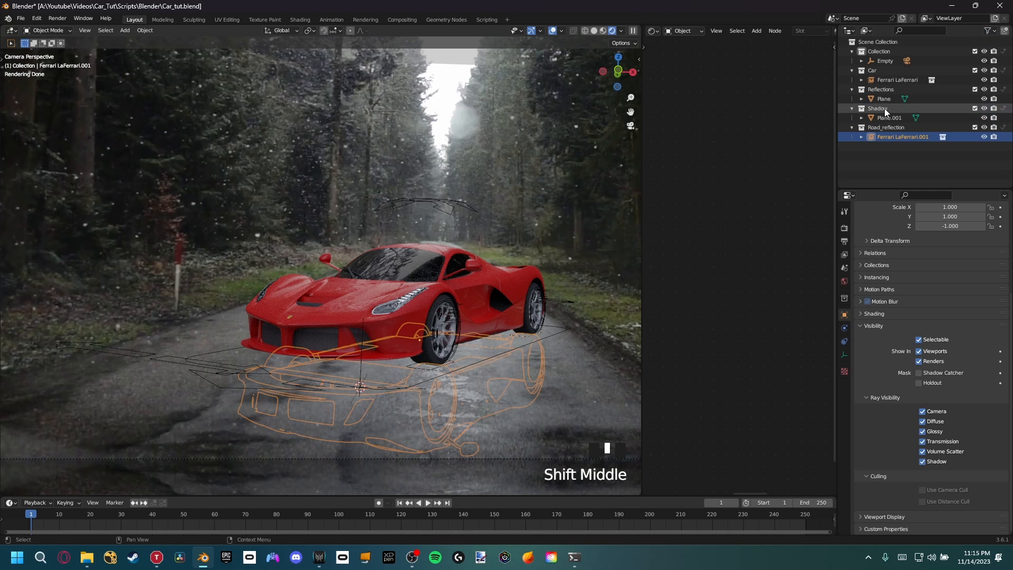
{"action": "middle_click_drag", "start_coordinate": [565, 253], "coordinate": [543, 263], "text": "shift"}
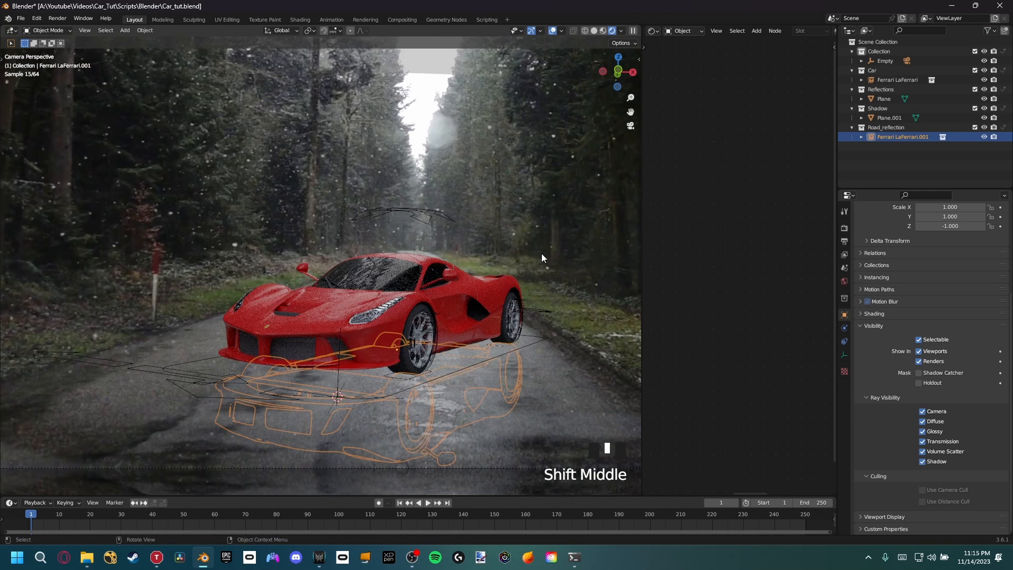
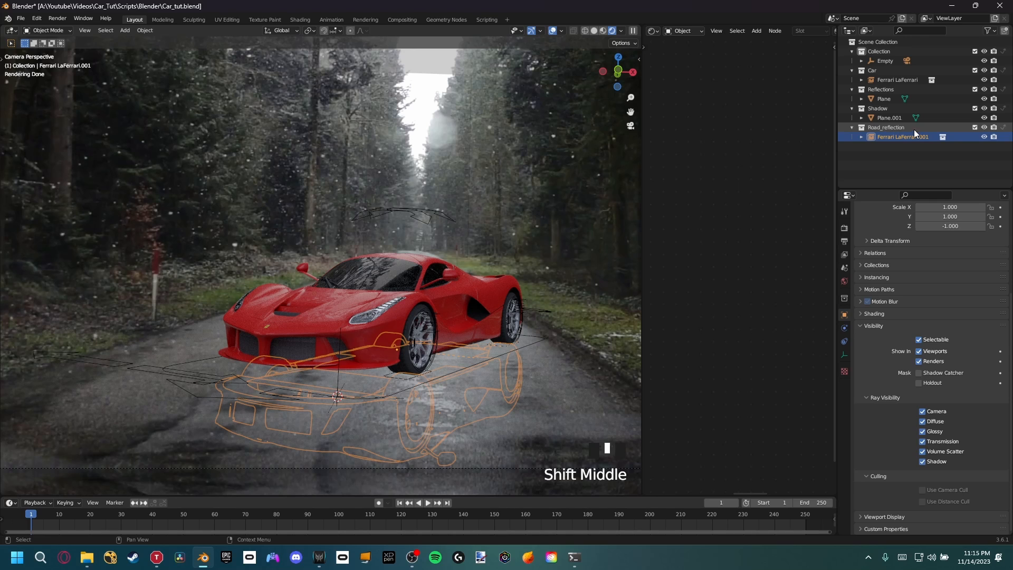
Step: Exclude the Road_reflection collection from the view layer and set the Shadow and Reflections collections to Indirect Only
{"action": "left_click", "coordinate": [975, 127]}
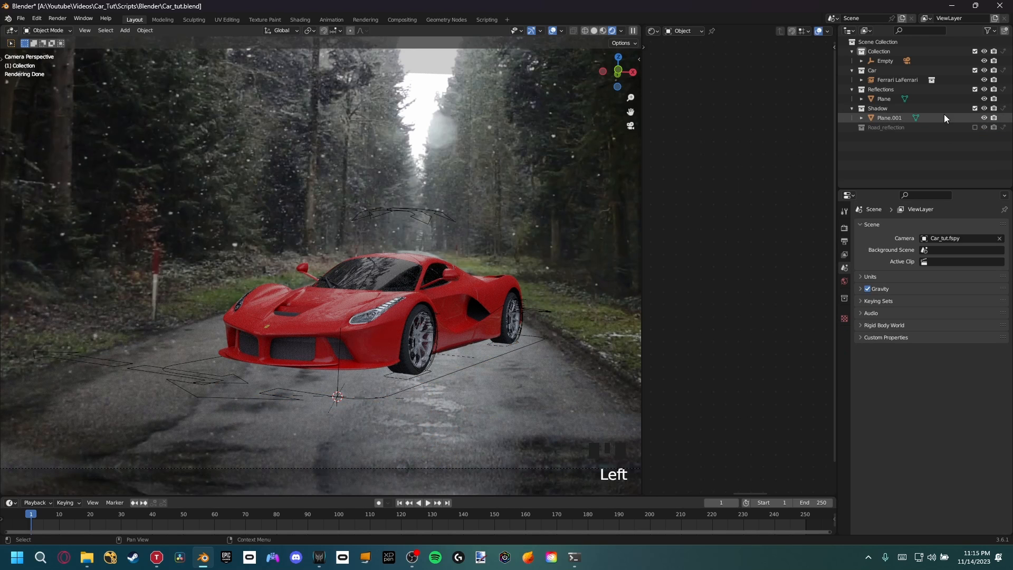
{"action": "left_click", "coordinate": [900, 107]}
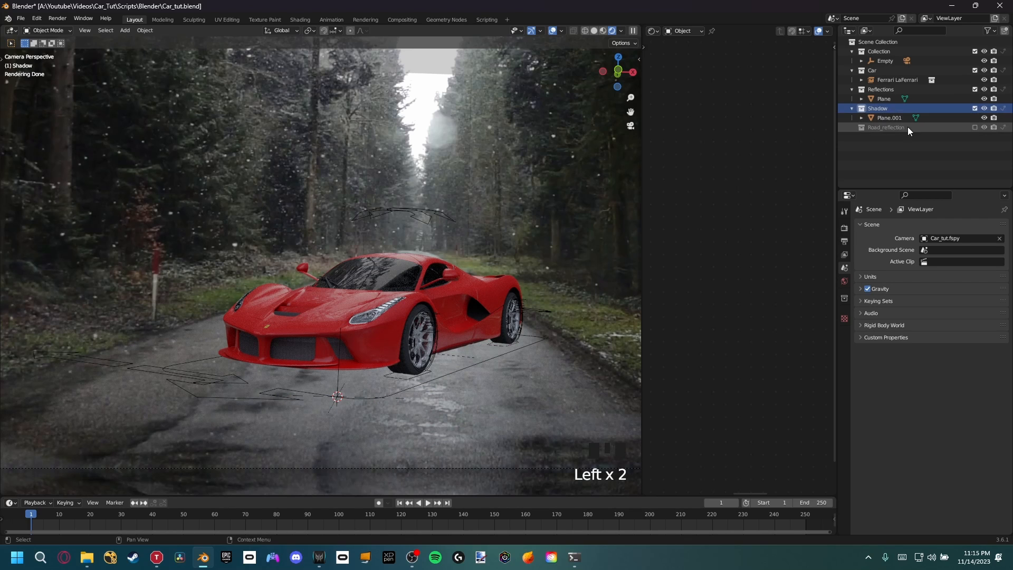
{"action": "left_click", "coordinate": [1003, 109]}
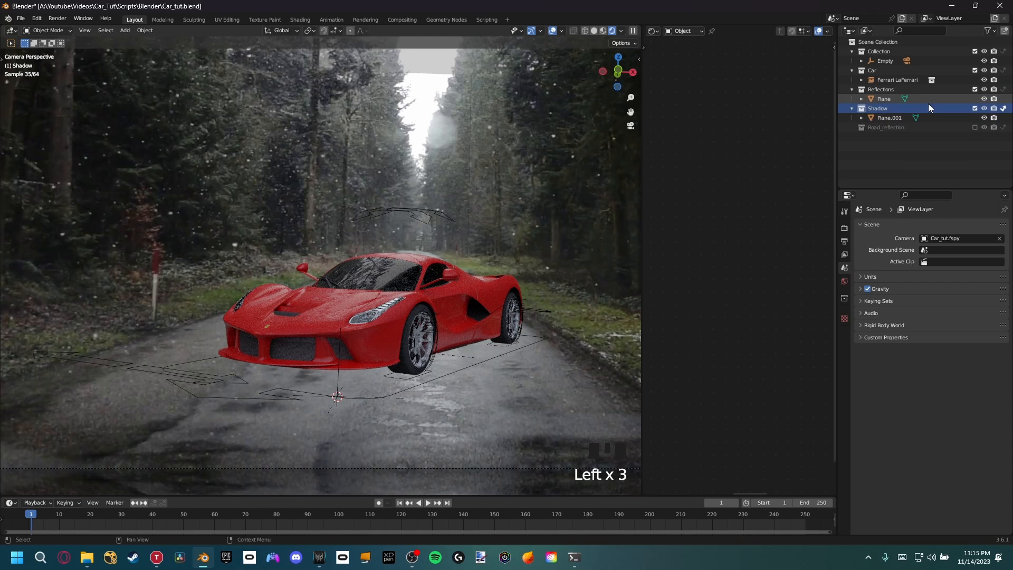
{"action": "left_click", "coordinate": [1003, 89]}
Step: Examine the rendered car and its surroundings through the camera and from an orbited view
{"action": "scroll", "coordinate": [481, 220], "scroll_direction": "down", "scroll_amount": 2}
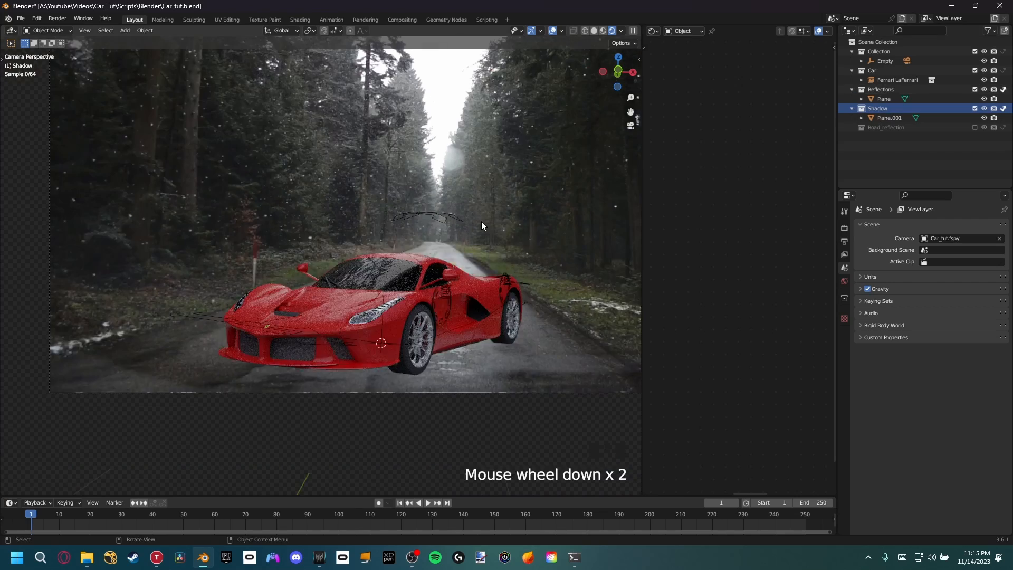
{"action": "middle_click_drag", "start_coordinate": [481, 220], "coordinate": [472, 291], "text": "shift"}
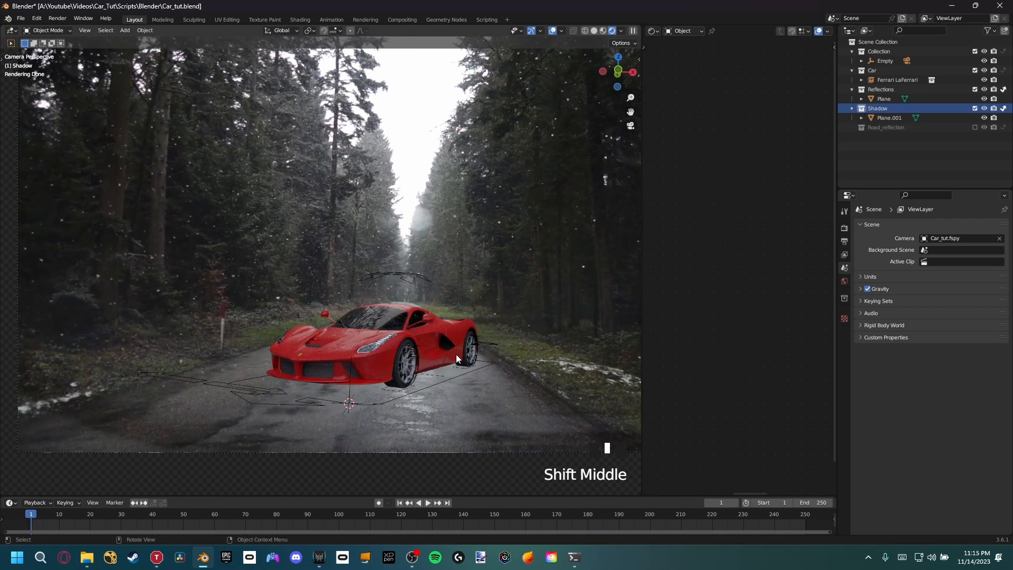
{"action": "middle_click_drag", "start_coordinate": [468, 352], "coordinate": [366, 280]}
{"action": "key", "text": "KP_0"}
{"action": "scroll", "coordinate": [376, 359], "scroll_direction": "up", "scroll_amount": 3}
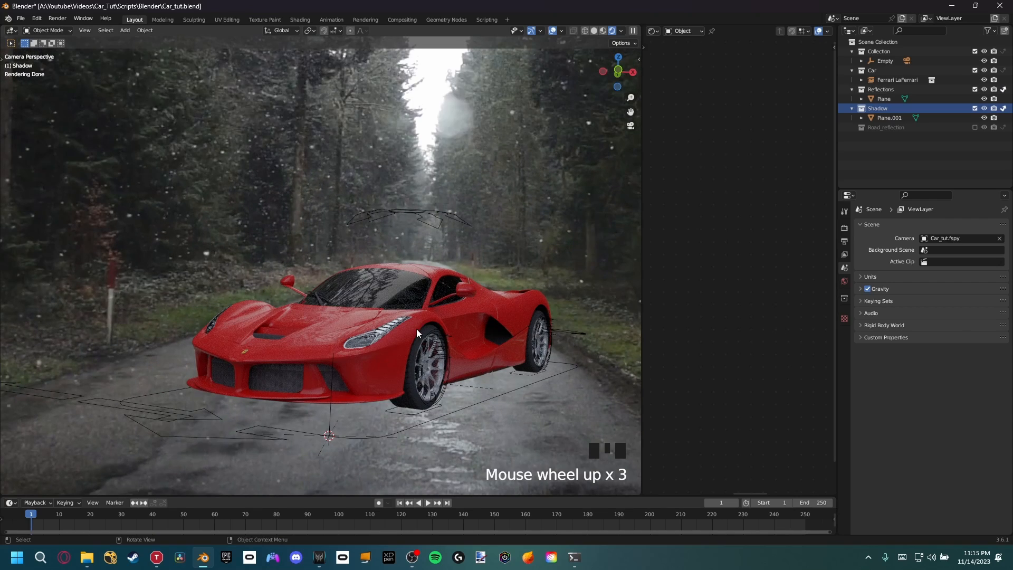
{"action": "middle_click_drag", "start_coordinate": [416, 328], "coordinate": [396, 341]}
{"action": "scroll", "coordinate": [395, 341], "scroll_direction": "down", "scroll_amount": 6}
Step: Select the Plane in the Reflections collection and put it in Edit Mode with edge selection
{"action": "left_click", "coordinate": [437, 368]}
{"action": "middle_click_drag", "start_coordinate": [438, 368], "coordinate": [350, 393]}
{"action": "key", "text": "KP_0"}
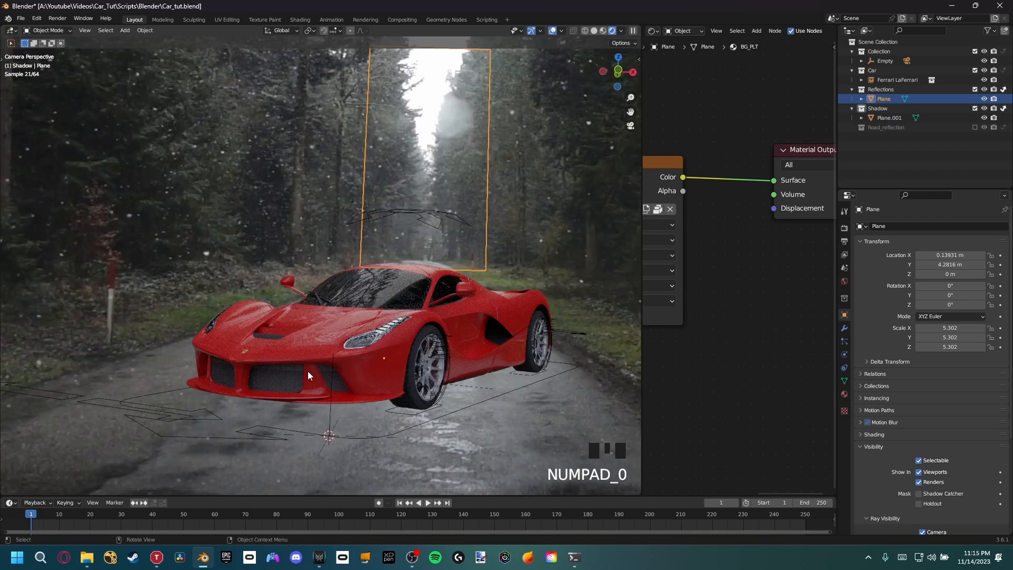
{"action": "scroll", "coordinate": [416, 299], "scroll_direction": "down", "scroll_amount": 3}
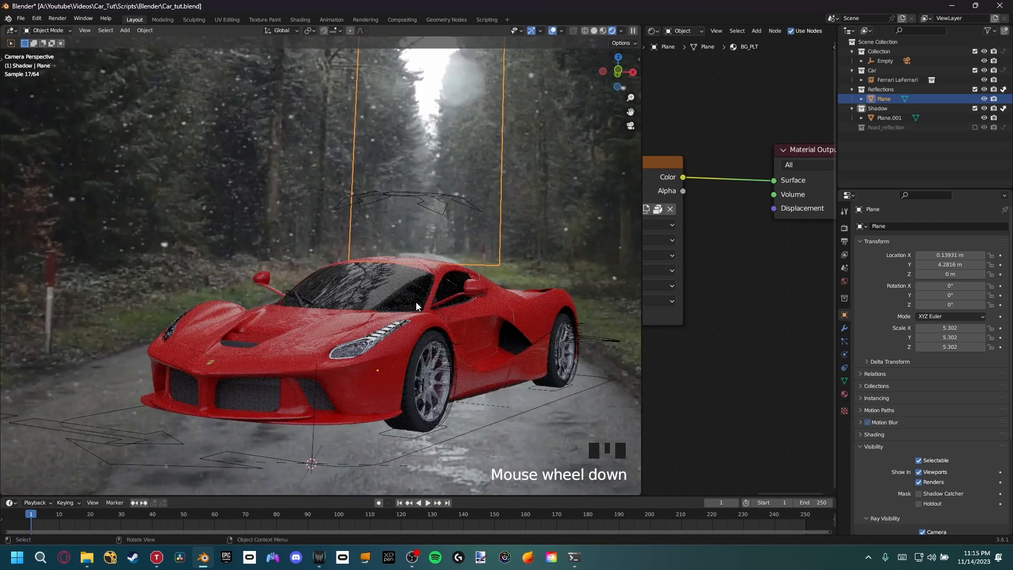
{"action": "key", "text": "KP_0"}
{"action": "middle_click_drag", "start_coordinate": [415, 301], "coordinate": [412, 299]}
{"action": "scroll", "coordinate": [414, 295], "scroll_direction": "down", "scroll_amount": 3}
{"action": "key", "text": "Tab"}
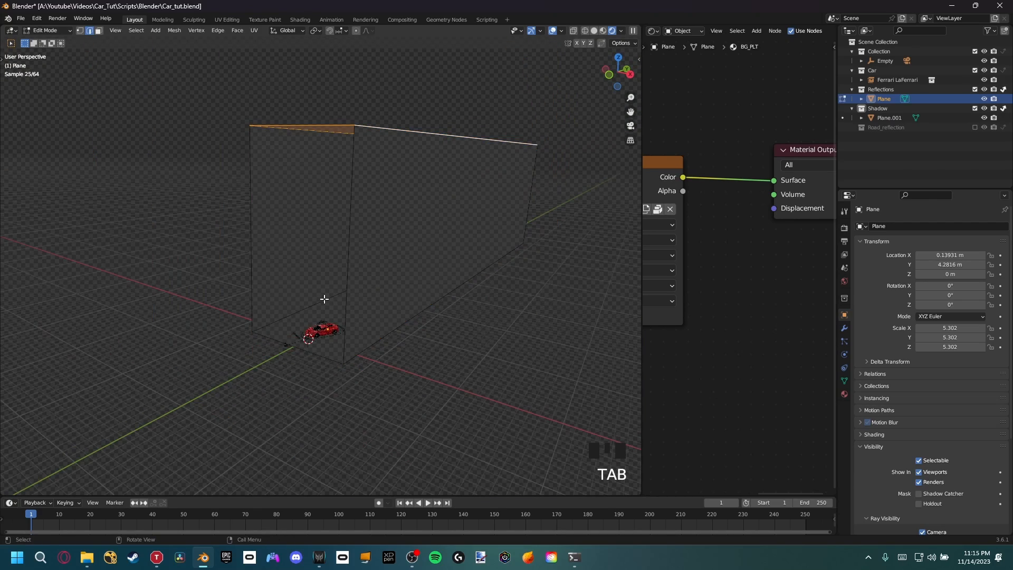
{"action": "middle_click_drag", "start_coordinate": [323, 296], "coordinate": [362, 278], "text": "shift"}
{"action": "key", "text": "2"}
Step: Select the four edges around the reflection box's open end, move them about -22.35 m along Y, and return to Object Mode in camera view
{"action": "left_click", "coordinate": [315, 134]}
{"action": "left_click", "coordinate": [403, 156], "text": "shift"}
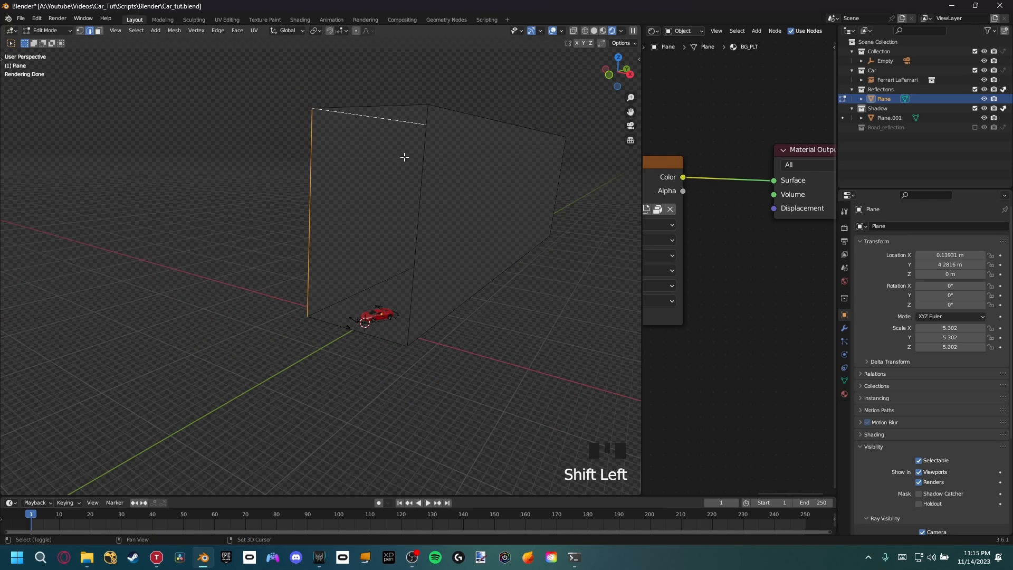
{"action": "left_click", "coordinate": [359, 110]}
{"action": "left_click", "coordinate": [314, 157], "text": "shift"}
{"action": "left_click", "coordinate": [429, 190], "text": "shift"}
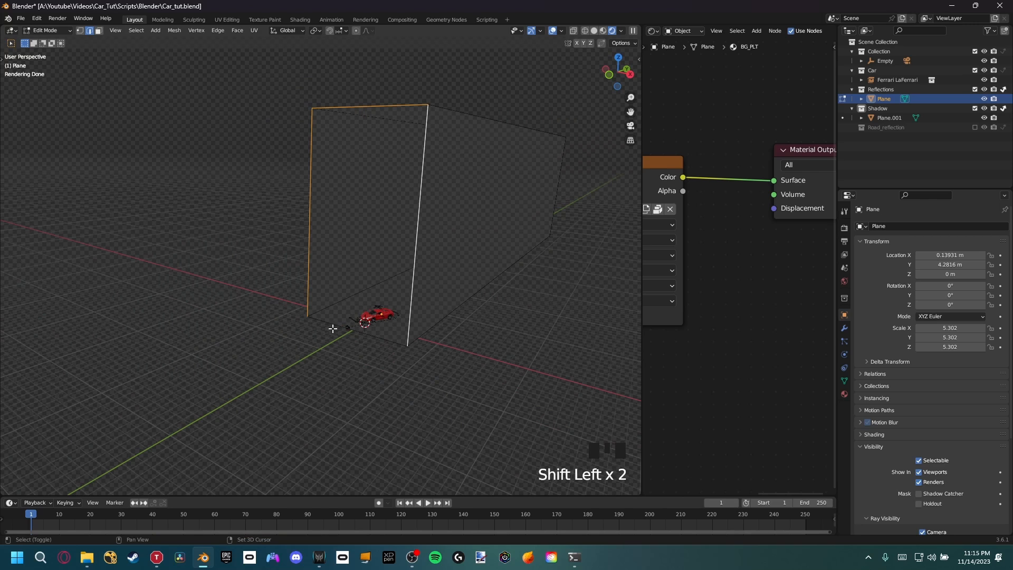
{"action": "left_click", "coordinate": [333, 326], "text": "shift"}
{"action": "middle_click_drag", "start_coordinate": [332, 327], "coordinate": [411, 310]}
{"action": "key", "text": "g"}
{"action": "key", "text": "x"}
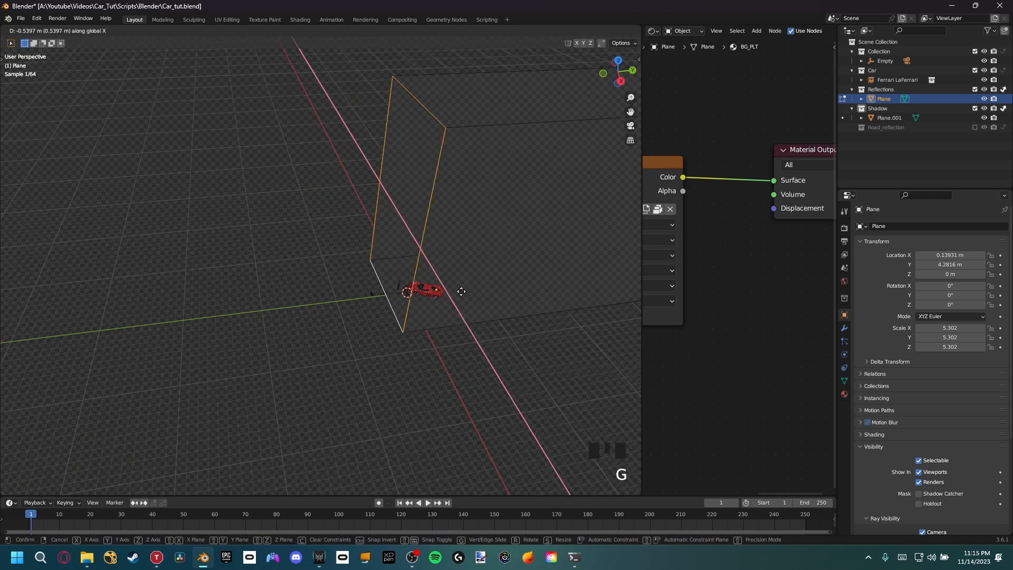
{"action": "key", "text": "y"}
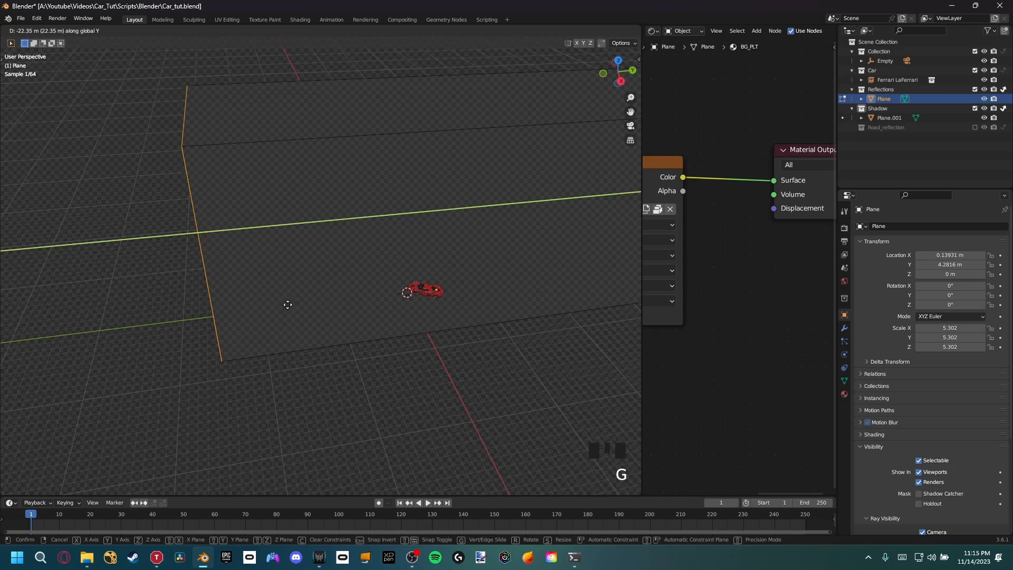
{"action": "left_click", "coordinate": [287, 303]}
{"action": "key", "text": "KP_0"}
{"action": "key", "text": "Tab"}
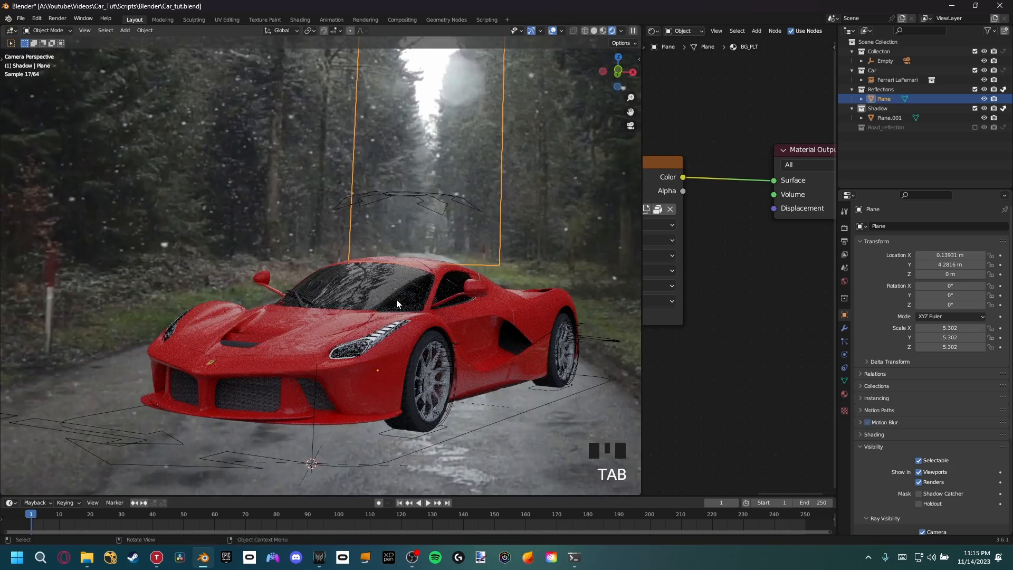
Step: Examine the forest reflections on the car's windshield and hood up close and in the full camera frame
{"action": "scroll", "coordinate": [399, 298], "scroll_direction": "up", "scroll_amount": 3}
{"action": "middle_click_drag", "start_coordinate": [400, 297], "coordinate": [426, 312], "text": "shift"}
{"action": "scroll", "coordinate": [403, 306], "scroll_direction": "down", "scroll_amount": 6}
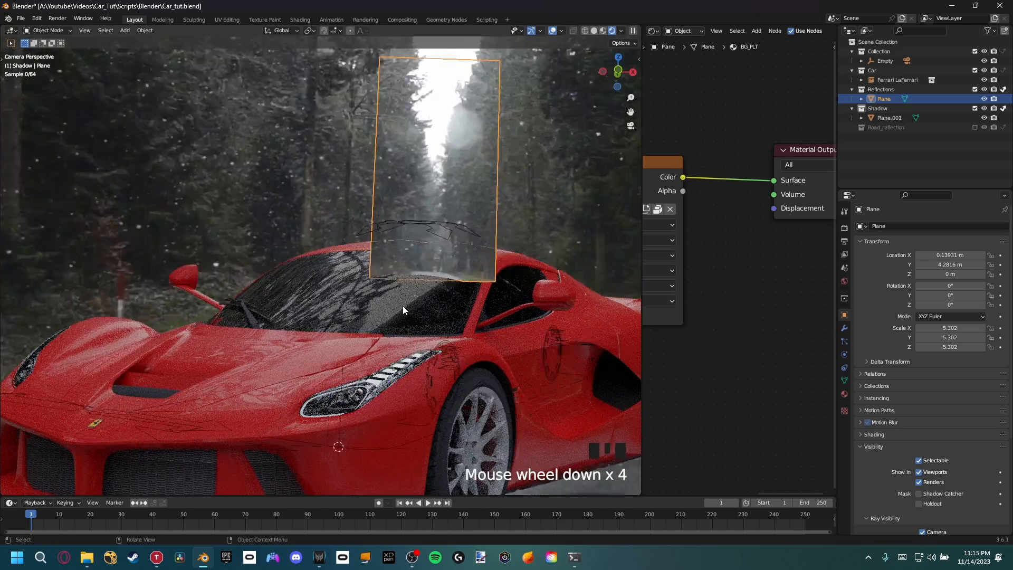
{"action": "scroll", "coordinate": [413, 306], "scroll_direction": "up", "scroll_amount": 5}
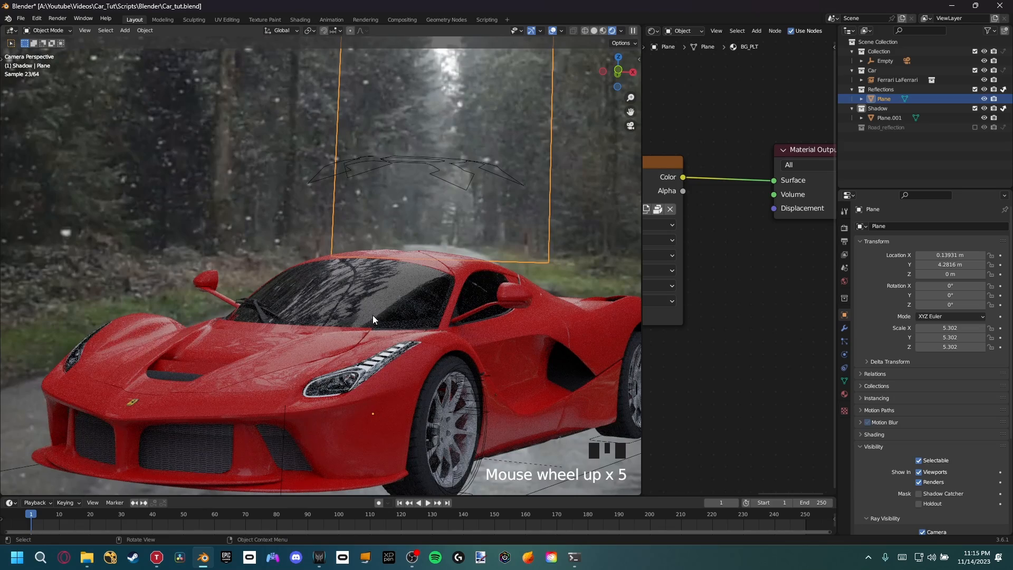
{"action": "middle_click_drag", "start_coordinate": [398, 274], "coordinate": [394, 321], "text": "shift"}
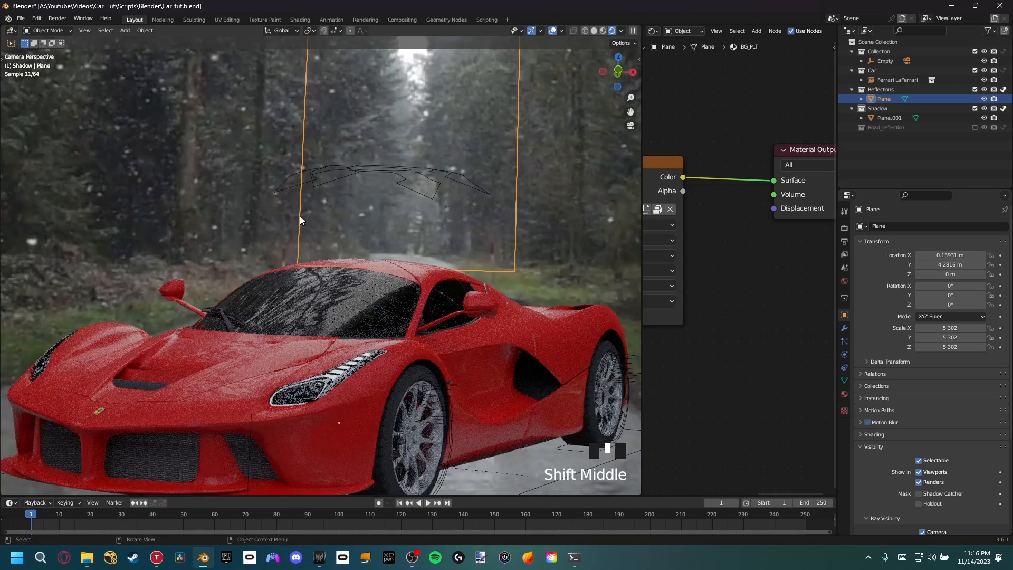
{"action": "scroll", "coordinate": [136, 117], "scroll_direction": "down", "scroll_amount": 7}
{"action": "middle_click_drag", "start_coordinate": [136, 117], "coordinate": [288, 274], "text": "shift"}
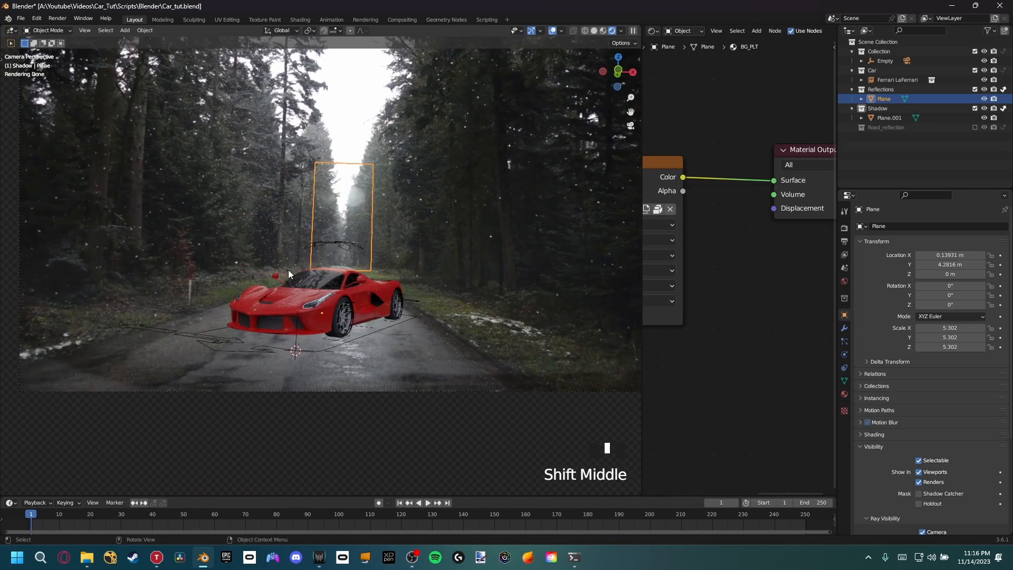
{"action": "scroll", "coordinate": [288, 273], "scroll_direction": "up", "scroll_amount": 4}
Step: Deselect the reflections plane and save the file
{"action": "left_click", "coordinate": [432, 141]}
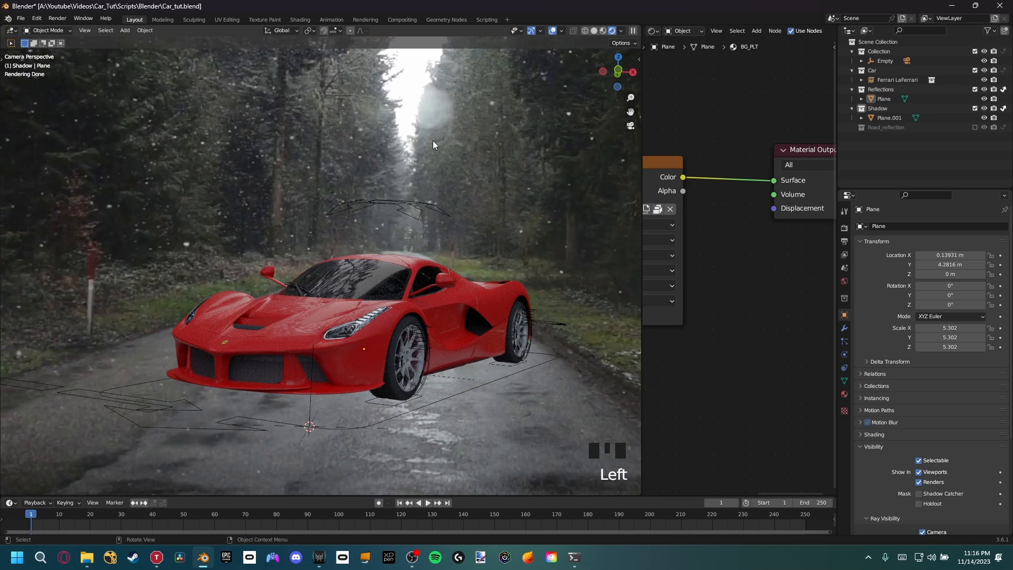
{"action": "middle_click_drag", "start_coordinate": [432, 140], "coordinate": [446, 267], "text": "shift"}
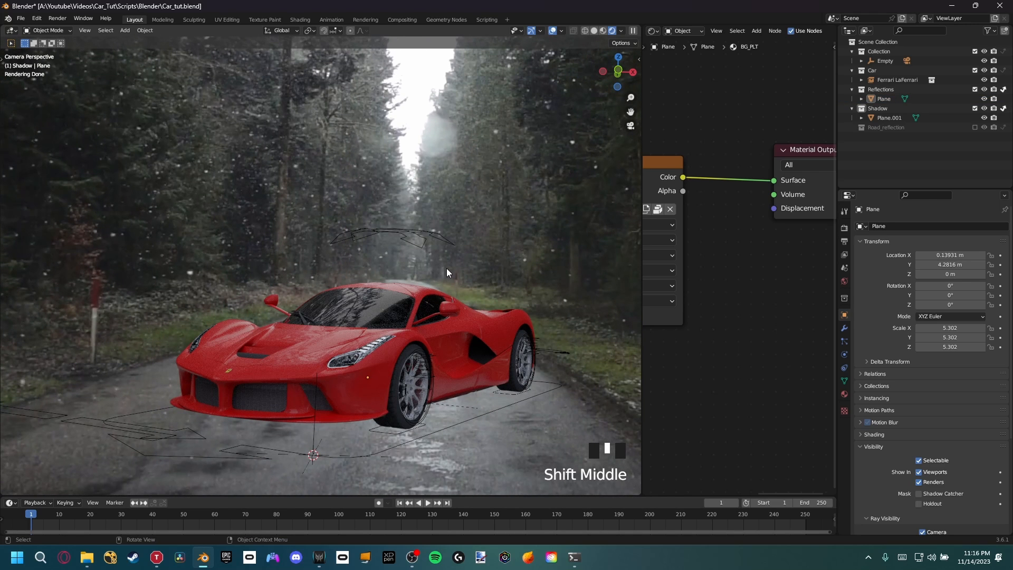
{"action": "key", "text": "ctrl+s"}
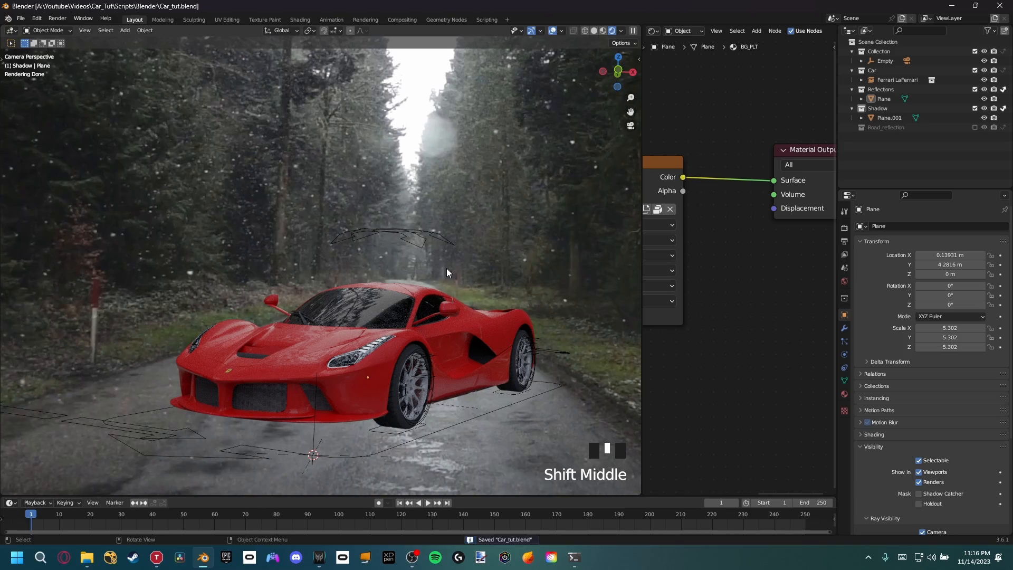
Step: Examine the front wheel and the road beneath the car up close
{"action": "scroll", "coordinate": [444, 403], "scroll_direction": "up", "scroll_amount": 7}
{"action": "middle_click_drag", "start_coordinate": [444, 403], "coordinate": [410, 461], "text": "shift"}
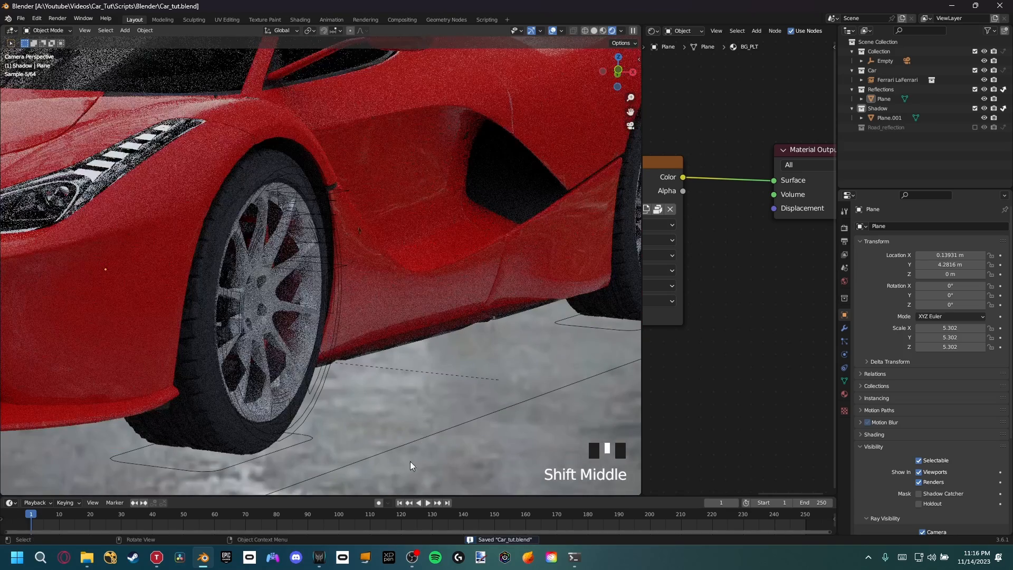
{"action": "scroll", "coordinate": [411, 348], "scroll_direction": "down", "scroll_amount": 2}
{"action": "scroll", "coordinate": [411, 348], "scroll_direction": "down", "scroll_amount": 5}
{"action": "middle_click_drag", "start_coordinate": [359, 340], "coordinate": [475, 364], "text": "shift"}
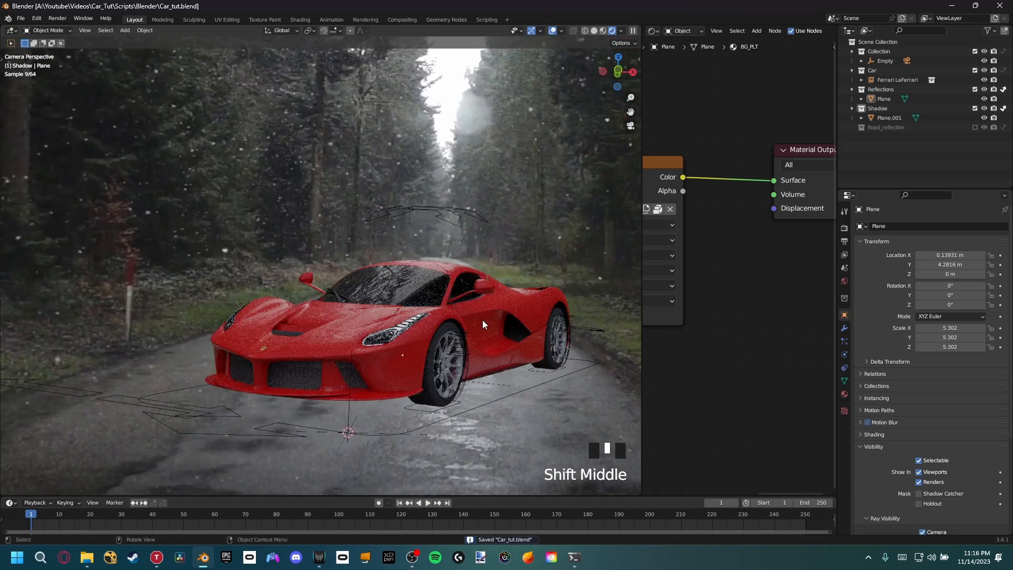
Step: Rename the current view layer to Car and widen the 3D viewport to give the camera view more room
{"action": "double_click", "coordinate": [963, 18]}
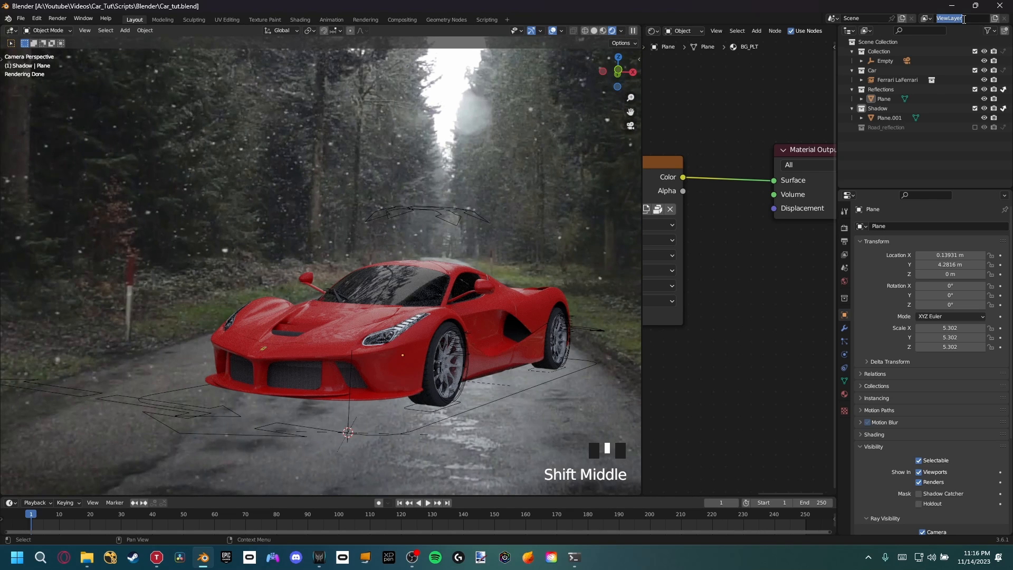
{"action": "type", "text": "Car"}
{"action": "left_click", "coordinate": [963, 23]}
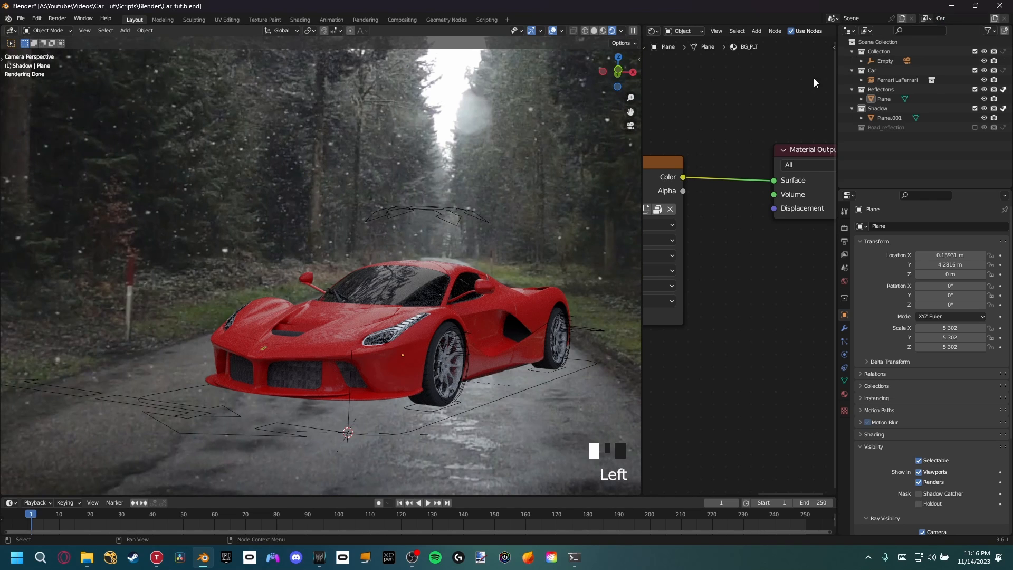
{"action": "left_click_drag", "start_coordinate": [640, 141], "coordinate": [760, 163]}
{"action": "middle_click_drag", "start_coordinate": [506, 279], "coordinate": [492, 265], "text": "shift"}
{"action": "scroll", "coordinate": [492, 264], "scroll_direction": "down", "scroll_amount": 2}
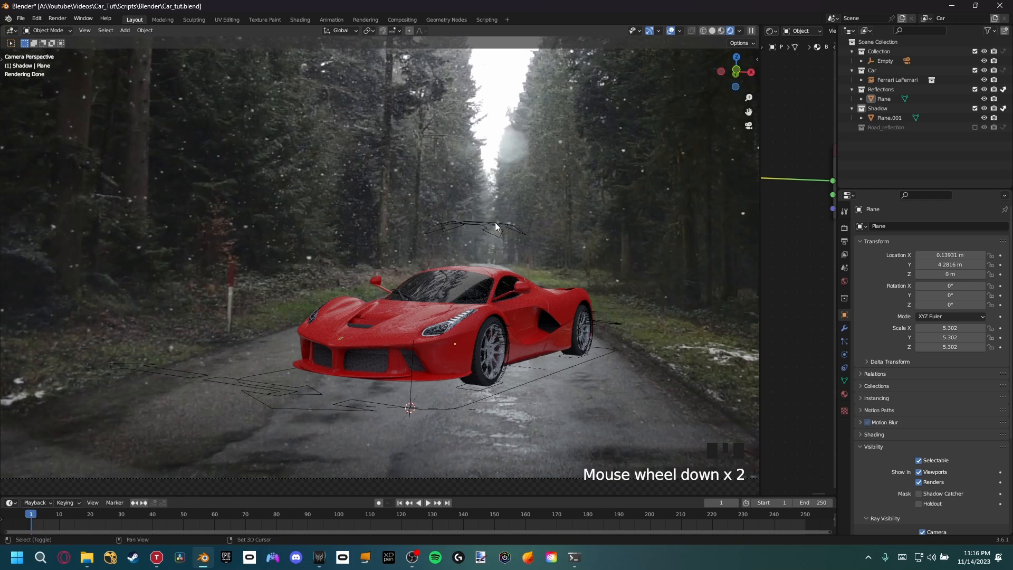
{"action": "middle_click_drag", "start_coordinate": [495, 223], "coordinate": [490, 231], "text": "shift"}
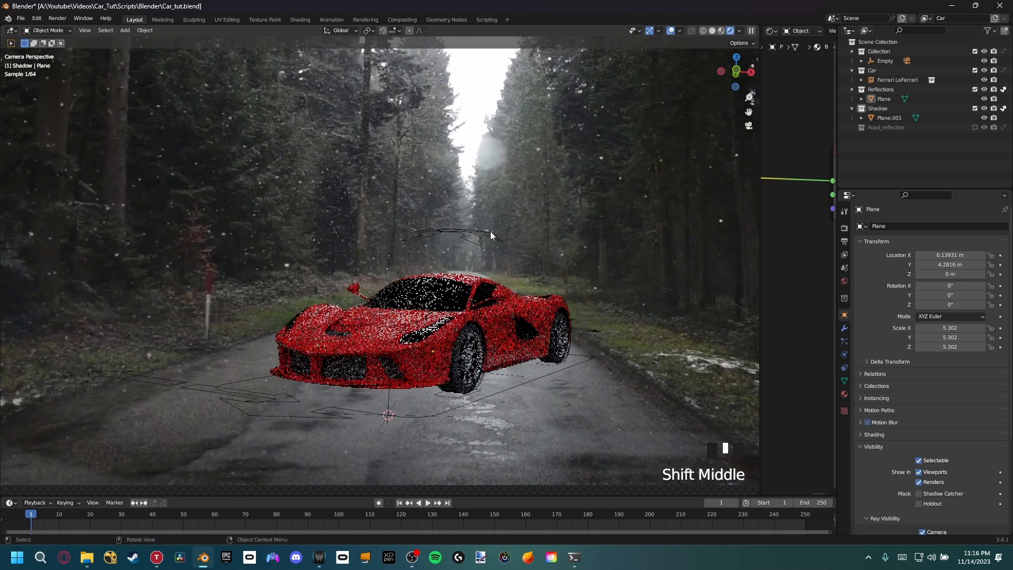
Step: Add a new view layer with default settings and name it Shadow
{"action": "left_click", "coordinate": [994, 17]}
{"action": "left_click", "coordinate": [942, 37]}
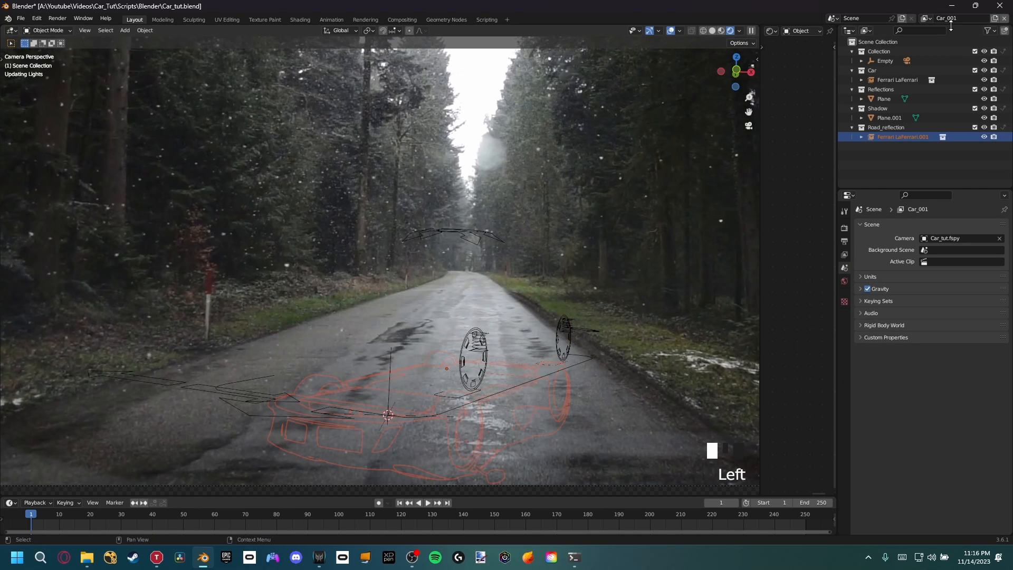
{"action": "double_click", "coordinate": [946, 18]}
{"action": "type", "text": "Sh"}
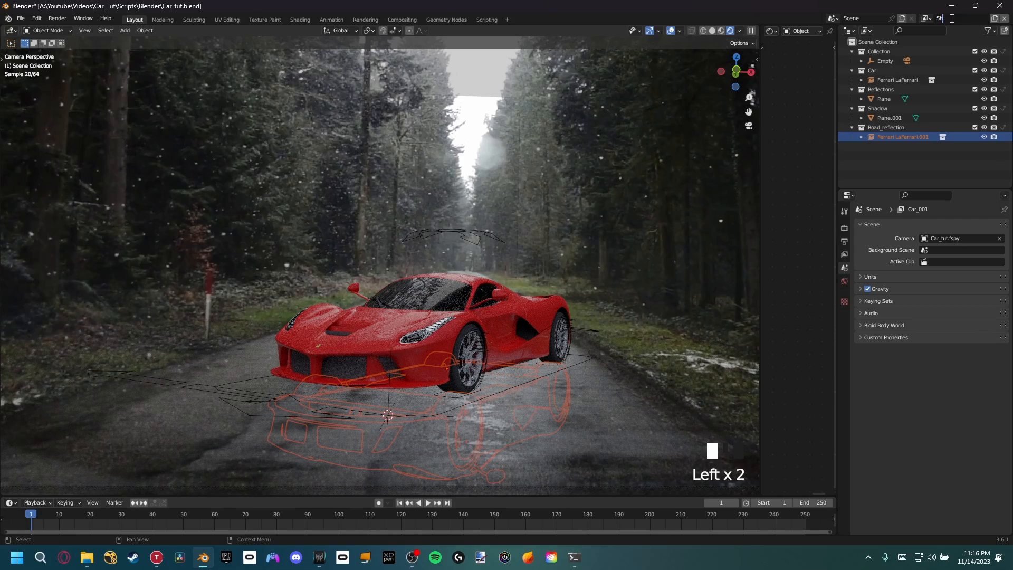
{"action": "type", "text": "adow"}
{"action": "key", "text": "Return"}
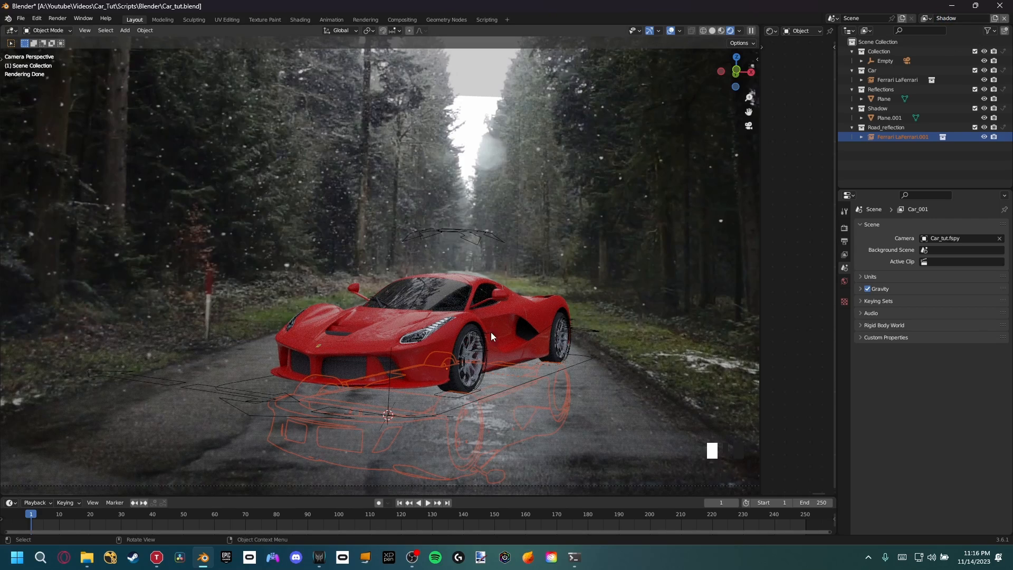
Step: In the Shadow view layer, exclude the Road_reflection and Reflections collections and set the Car collection to indirect only
{"action": "middle_click_drag", "start_coordinate": [490, 331], "coordinate": [450, 356], "text": "shift"}
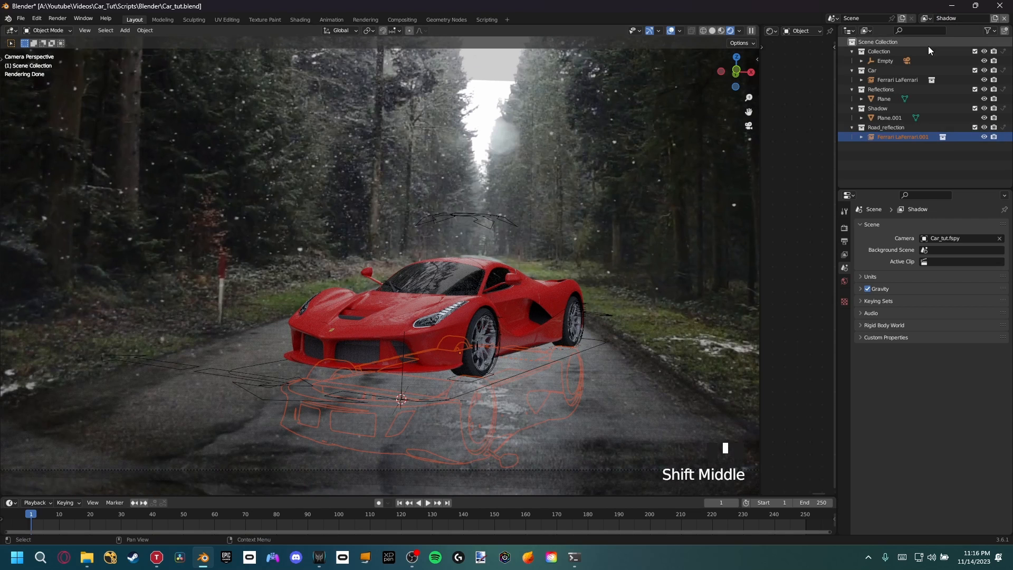
{"action": "left_click", "coordinate": [973, 127]}
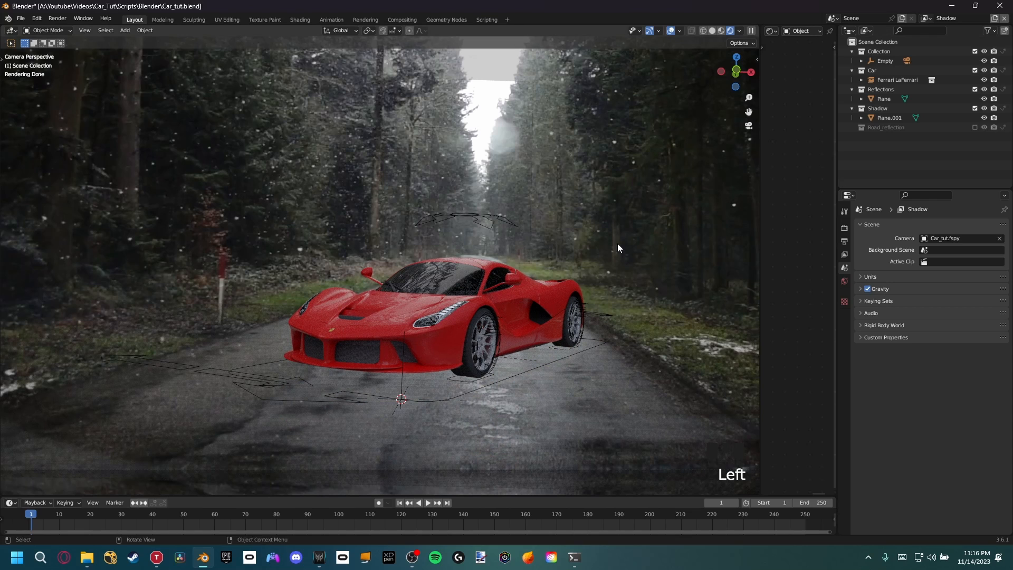
{"action": "left_click", "coordinate": [1004, 70]}
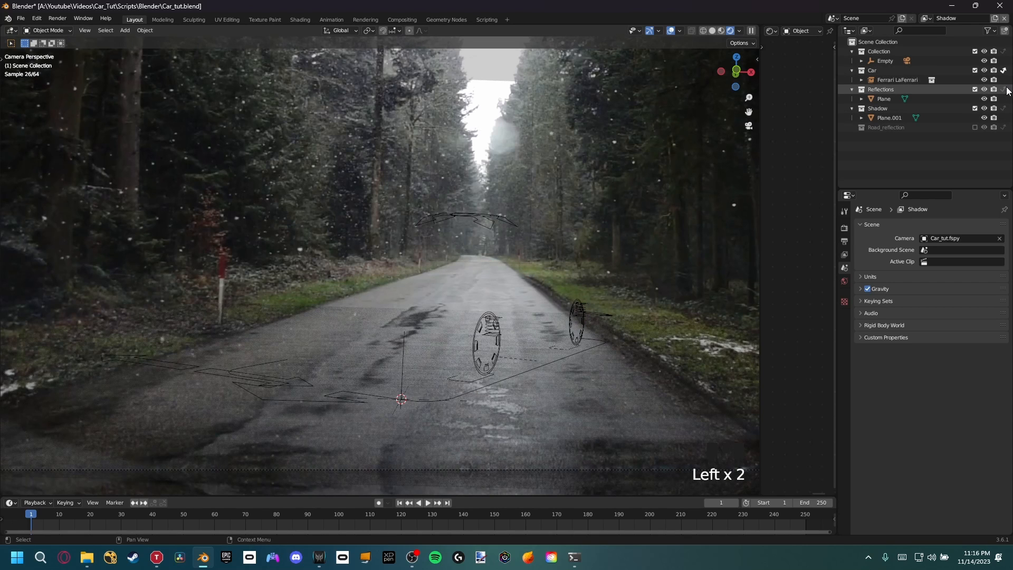
{"action": "left_click", "coordinate": [975, 89]}
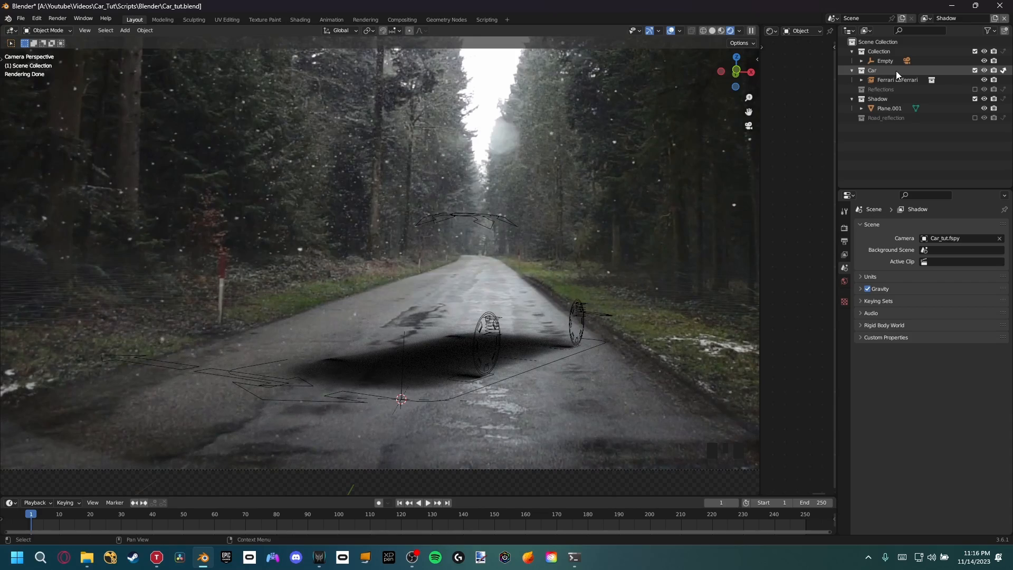
Step: Check the car's isolated shadow on the road up close and in the full camera frame, and save the file
{"action": "scroll", "coordinate": [469, 362], "scroll_direction": "up", "scroll_amount": 2}
{"action": "middle_click_drag", "start_coordinate": [486, 370], "coordinate": [568, 382], "text": "shift"}
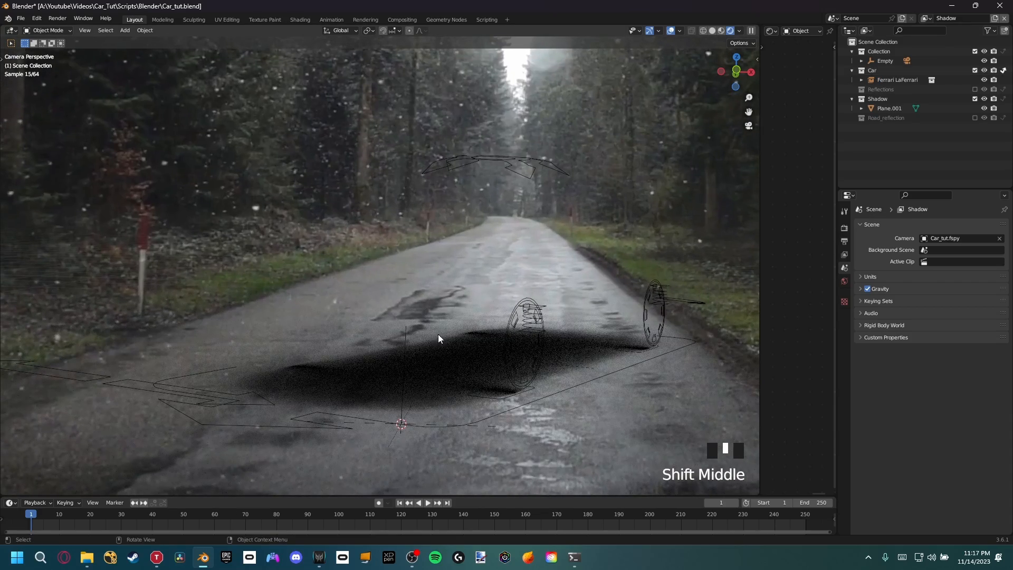
{"action": "scroll", "coordinate": [437, 337], "scroll_direction": "down", "scroll_amount": 3}
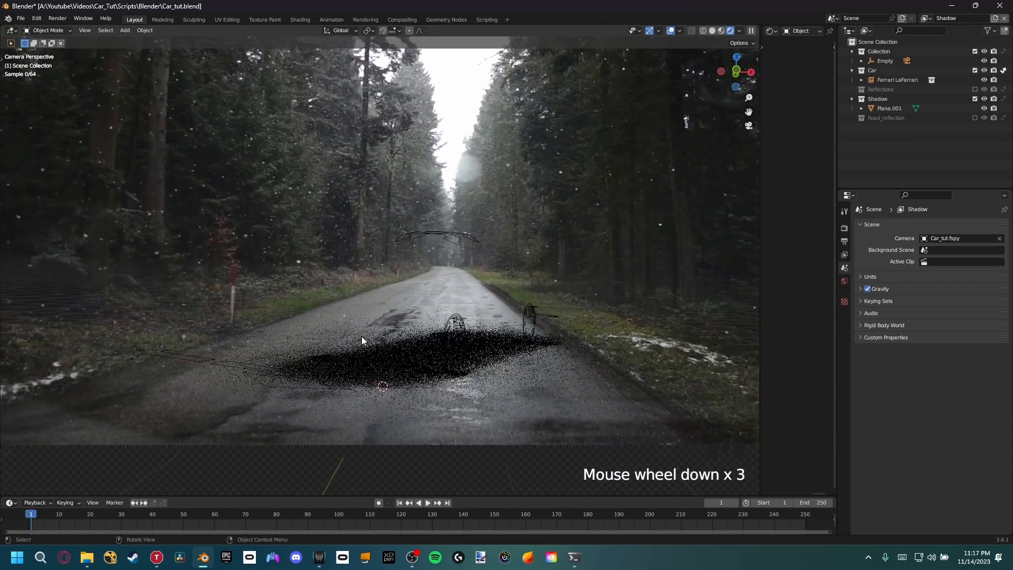
{"action": "middle_click_drag", "start_coordinate": [361, 336], "coordinate": [416, 351], "text": "shift"}
{"action": "key", "text": "KP_0"}
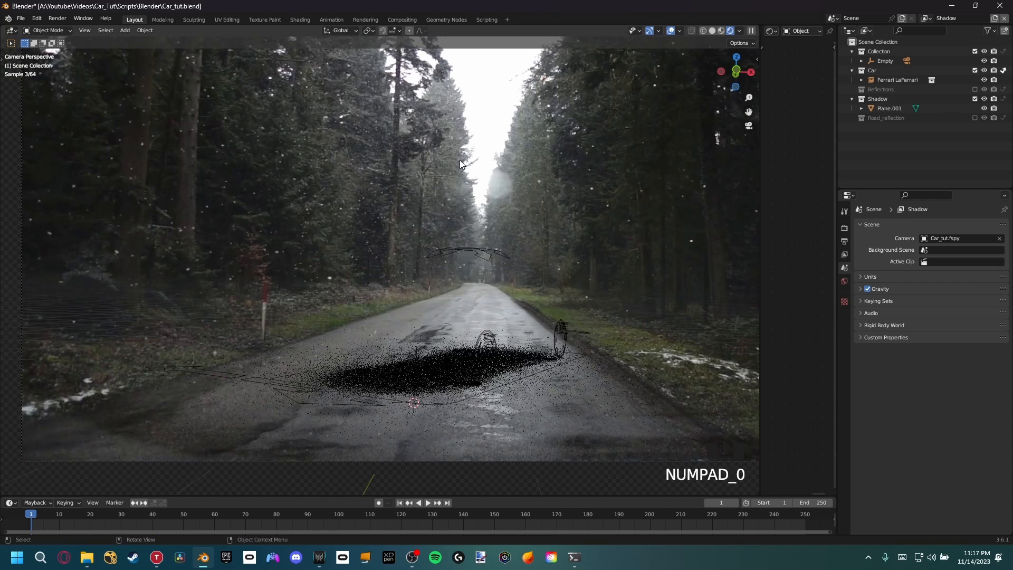
{"action": "middle_click_drag", "start_coordinate": [476, 323], "coordinate": [476, 300], "text": "shift"}
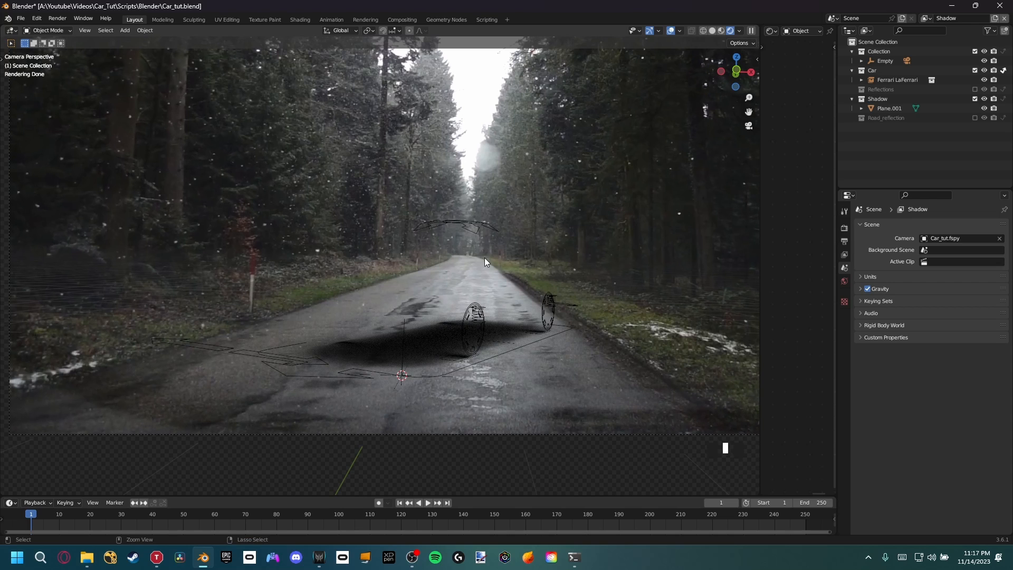
{"action": "key", "text": "ctrl+s"}
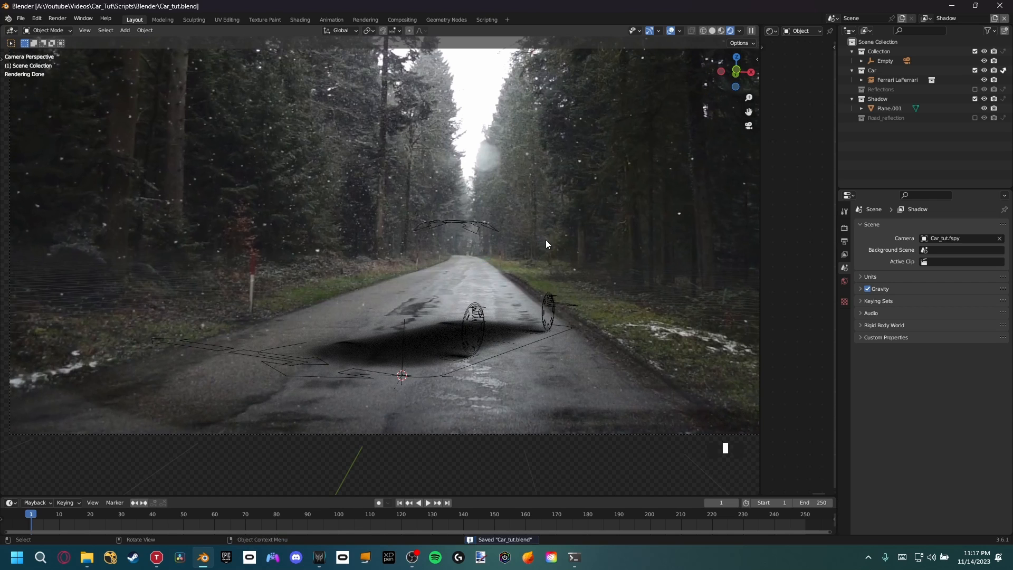
Step: Add another new view layer with default settings and name it Reflections
{"action": "left_click", "coordinate": [994, 18]}
{"action": "left_click", "coordinate": [958, 37]}
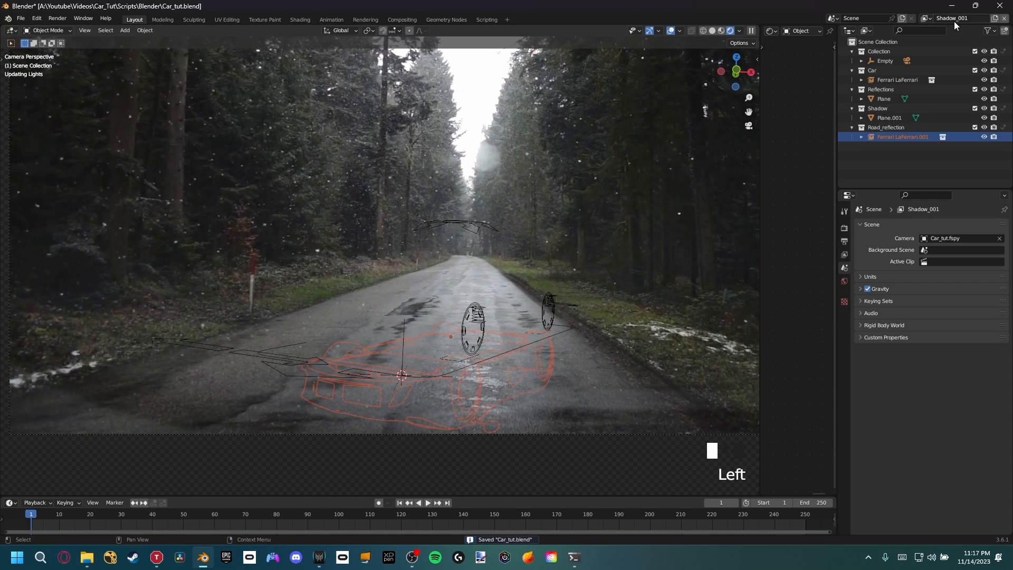
{"action": "left_click", "coordinate": [954, 19]}
{"action": "type", "text": "Reflections"}
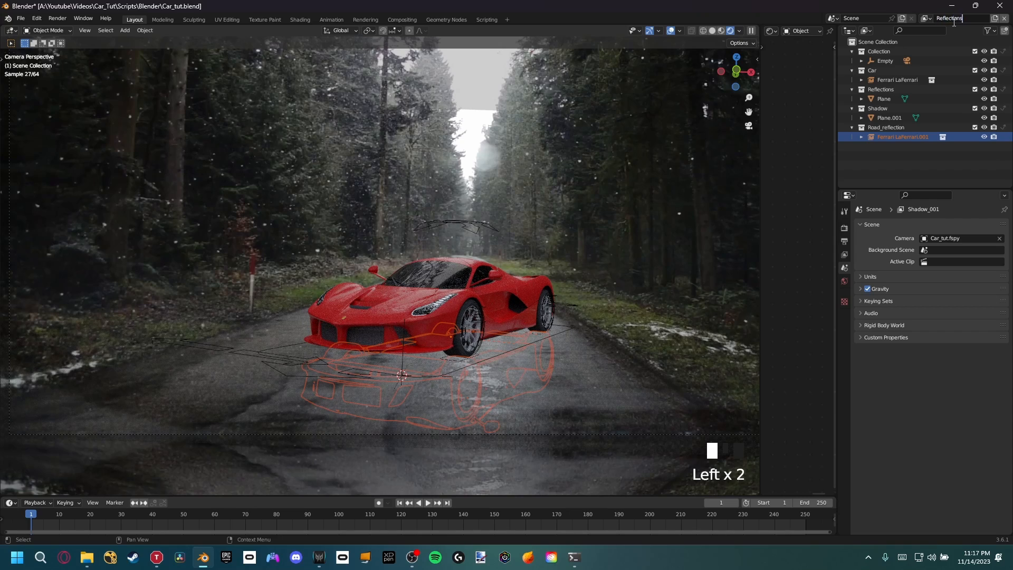
{"action": "key", "text": "Return"}
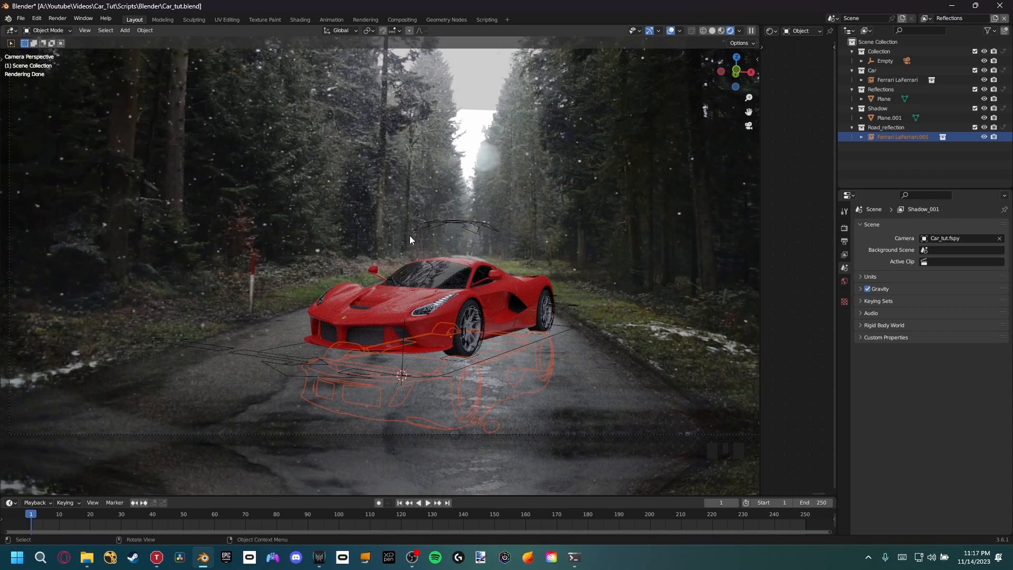
Step: Exclude the Car, Shadow and Reflections collections from the Reflections view layer
{"action": "scroll", "coordinate": [458, 340], "scroll_direction": "up", "scroll_amount": 2}
{"action": "middle_click_drag", "start_coordinate": [458, 341], "coordinate": [473, 359], "text": "shift"}
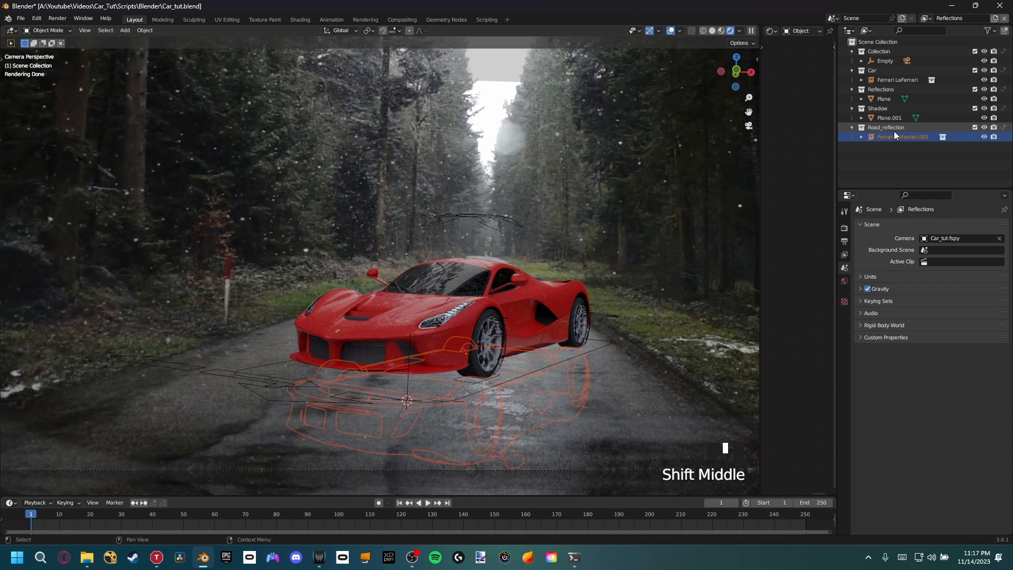
{"action": "left_click", "coordinate": [975, 70]}
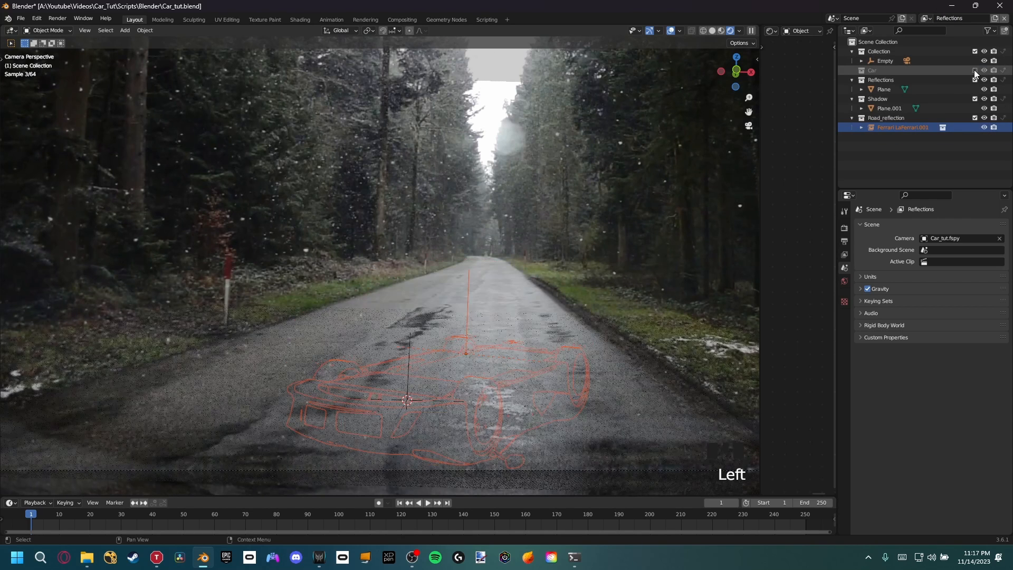
{"action": "left_click", "coordinate": [973, 98]}
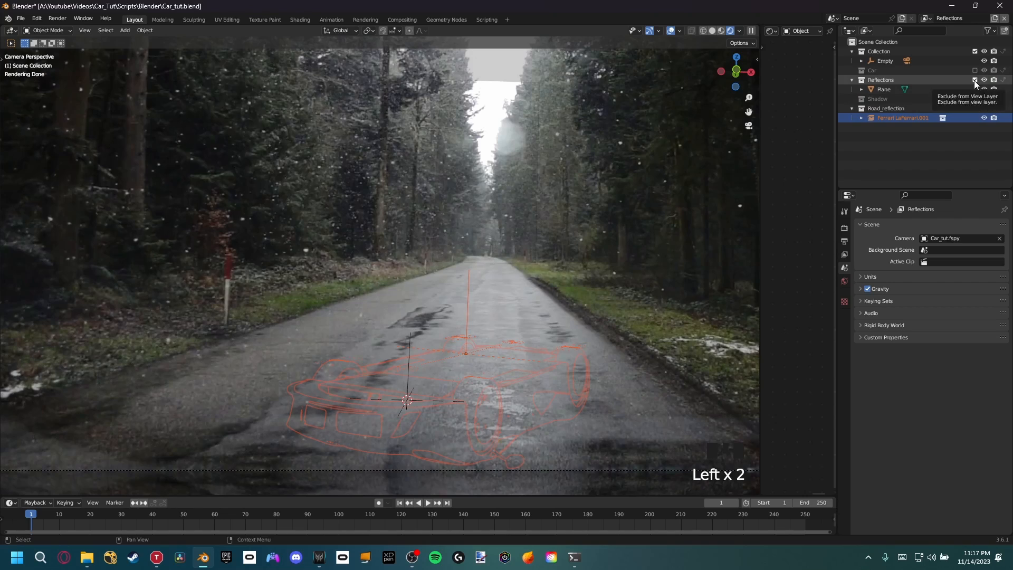
{"action": "left_click", "coordinate": [974, 80]}
Step: Include the Reflections collection in the view layer again and set it to indirect only so it lights the mirrored car
{"action": "scroll", "coordinate": [427, 388], "scroll_direction": "up", "scroll_amount": 1}
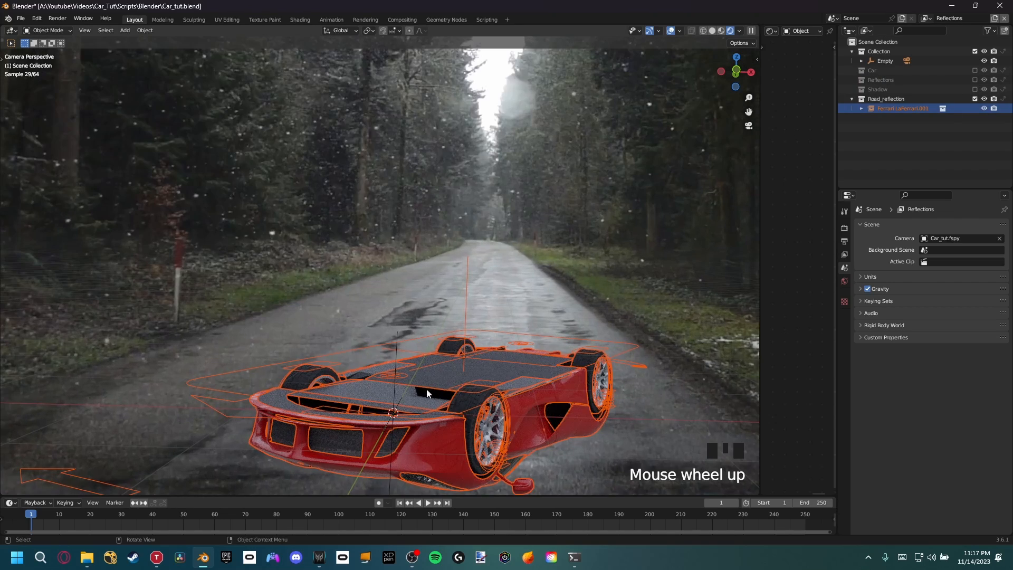
{"action": "scroll", "coordinate": [426, 388], "scroll_direction": "down", "scroll_amount": 2}
{"action": "middle_click_drag", "start_coordinate": [426, 389], "coordinate": [438, 340], "text": "shift"}
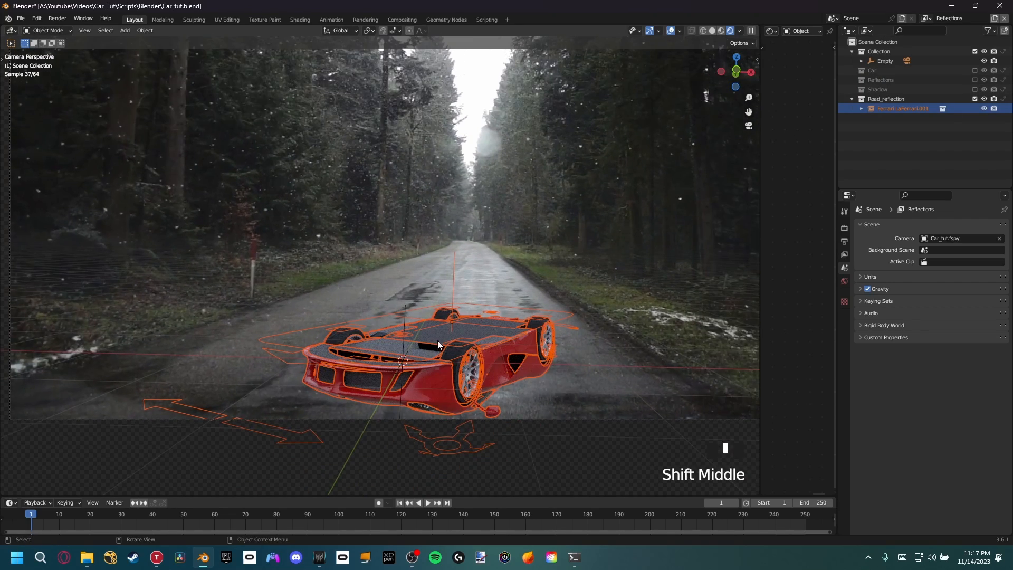
{"action": "scroll", "coordinate": [440, 344], "scroll_direction": "up", "scroll_amount": 1}
{"action": "scroll", "coordinate": [425, 346], "scroll_direction": "up", "scroll_amount": 1}
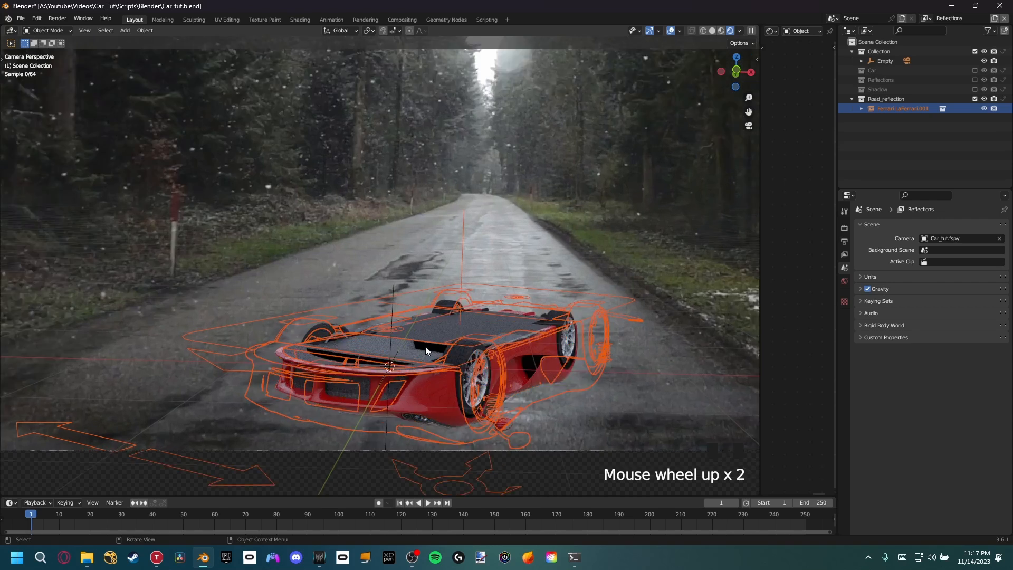
{"action": "middle_click_drag", "start_coordinate": [425, 346], "coordinate": [273, 364], "text": "shift"}
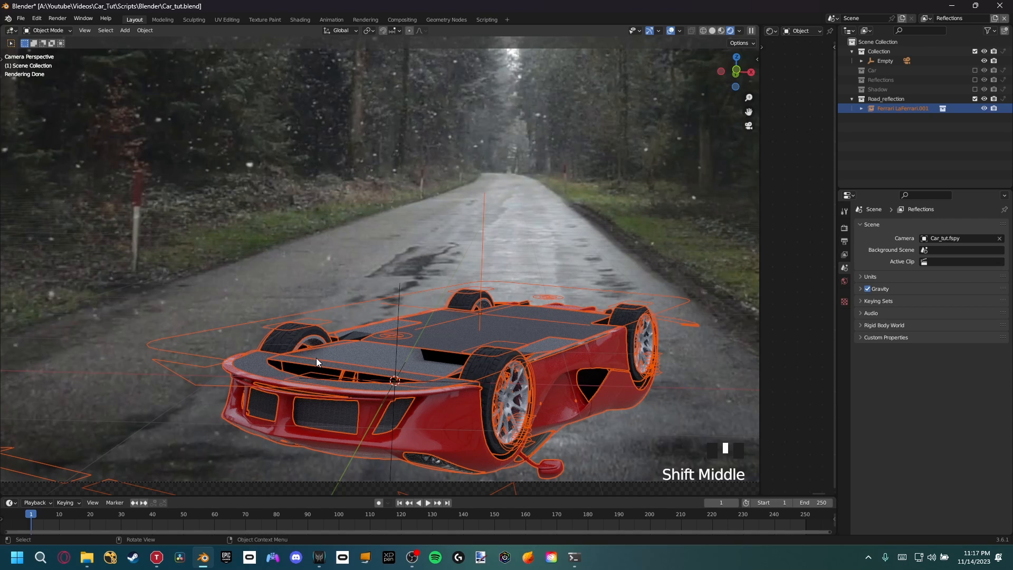
{"action": "left_click", "coordinate": [975, 80]}
{"action": "left_click", "coordinate": [1003, 80]}
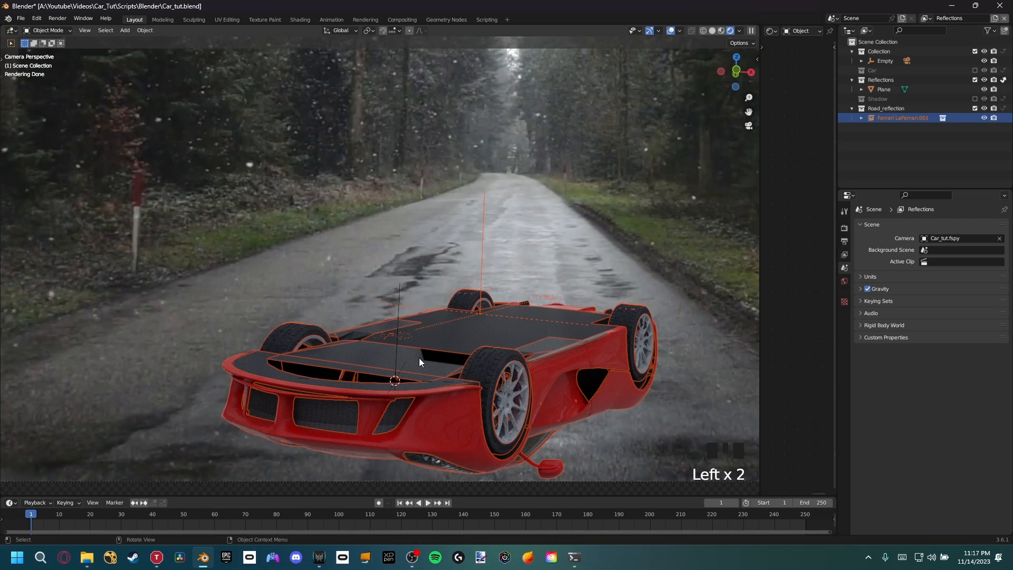
Step: Check the reflections on the upside-down car up close and in the camera frame, and save the file
{"action": "scroll", "coordinate": [442, 353], "scroll_direction": "up", "scroll_amount": 2}
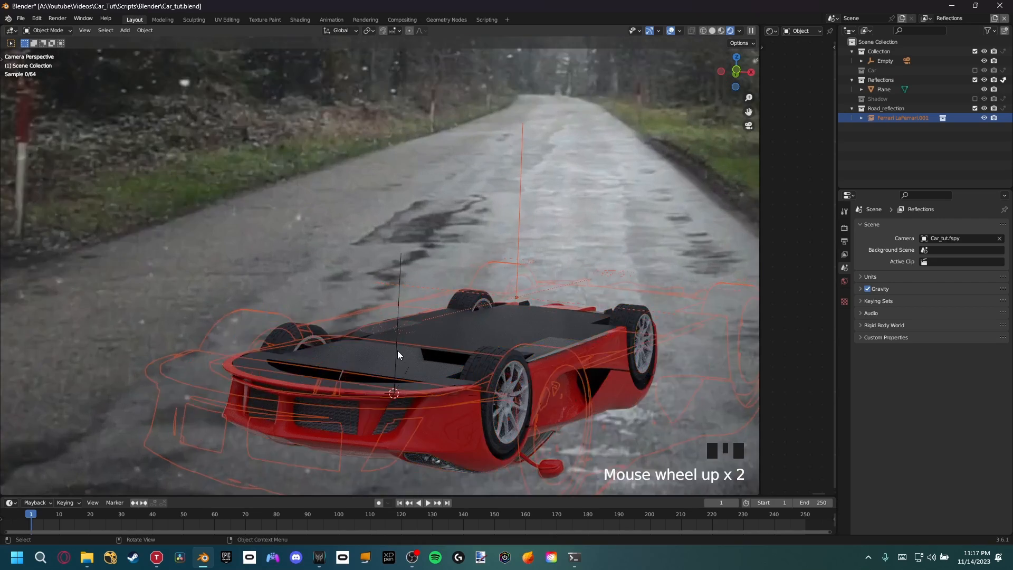
{"action": "middle_click_drag", "start_coordinate": [397, 350], "coordinate": [377, 386], "text": "shift"}
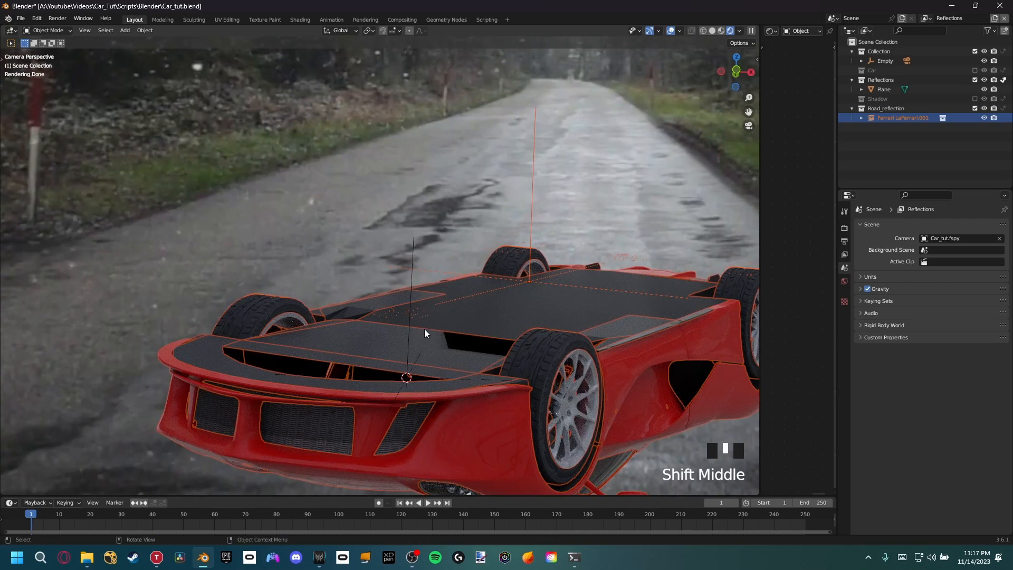
{"action": "scroll", "coordinate": [443, 332], "scroll_direction": "down", "scroll_amount": 3}
{"action": "middle_click_drag", "start_coordinate": [447, 343], "coordinate": [418, 346], "text": "shift"}
{"action": "scroll", "coordinate": [391, 391], "scroll_direction": "down", "scroll_amount": 1}
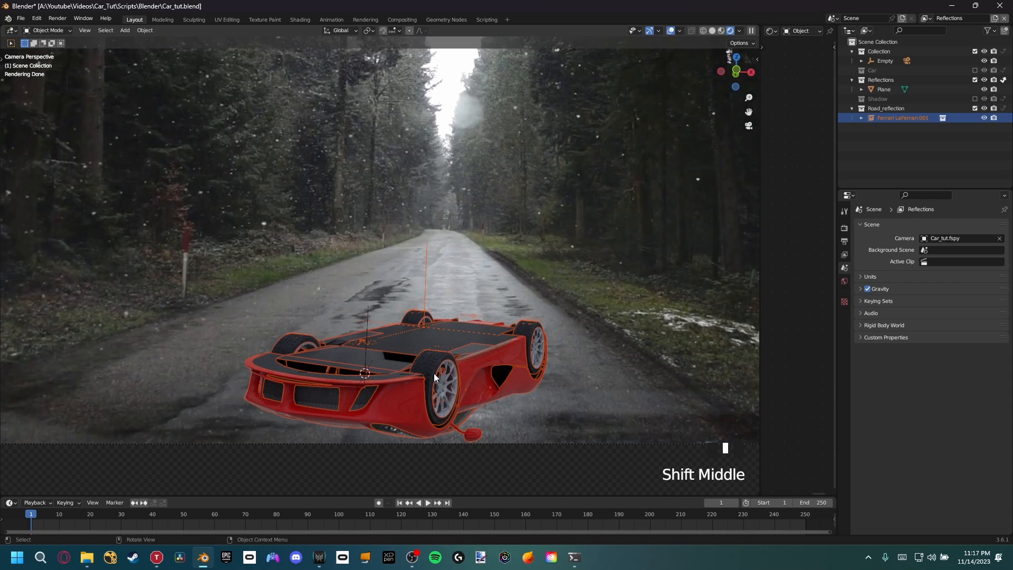
{"action": "middle_click_drag", "start_coordinate": [422, 359], "coordinate": [440, 352], "text": "shift"}
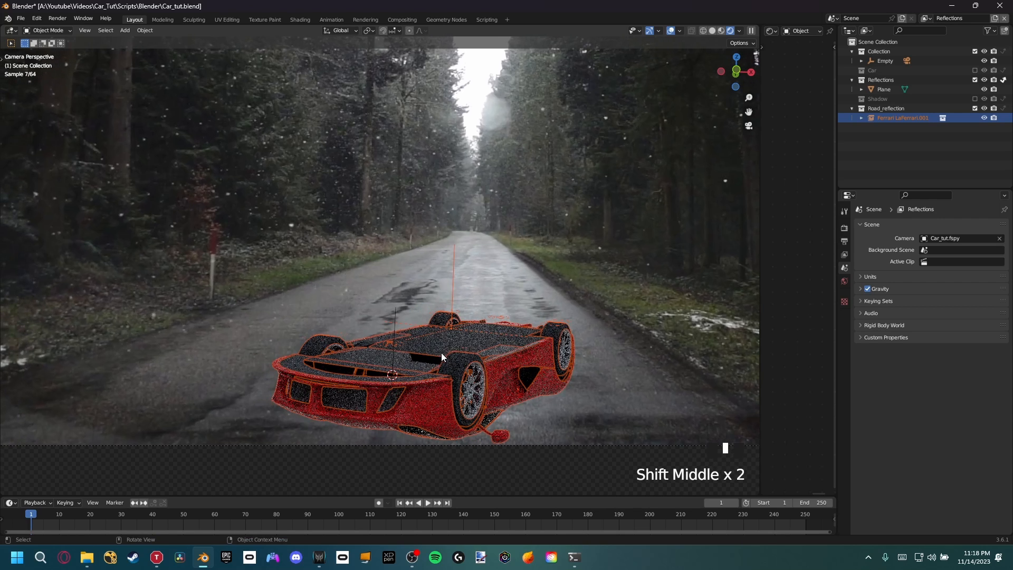
{"action": "key", "text": "ctrl+s"}
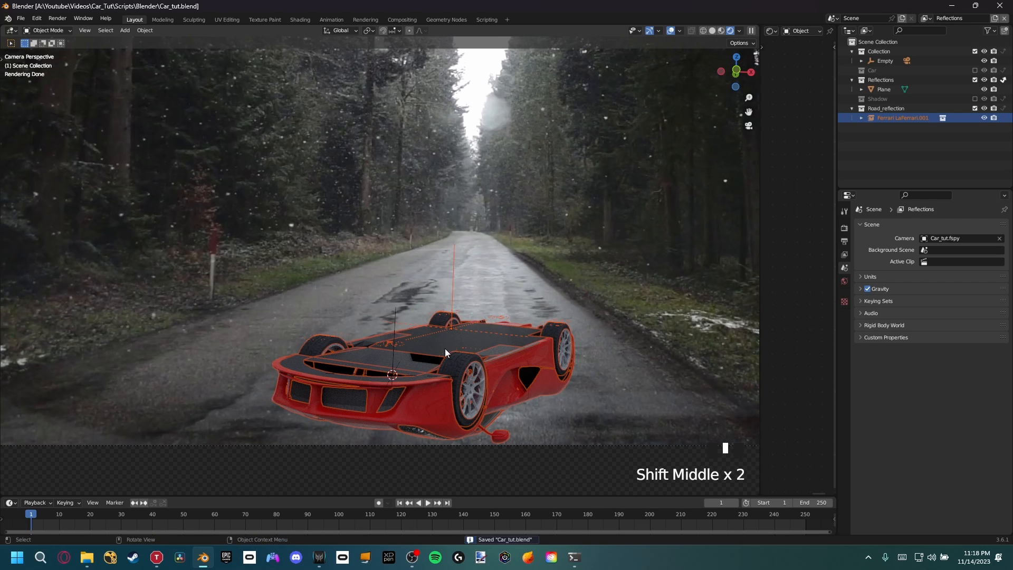
Step: Switch to the Compositing workspace and duplicate the Render Layers node, placing the copy directly below the original
{"action": "left_click", "coordinate": [405, 15]}
{"action": "middle_click_drag", "start_coordinate": [454, 222], "coordinate": [365, 181]}
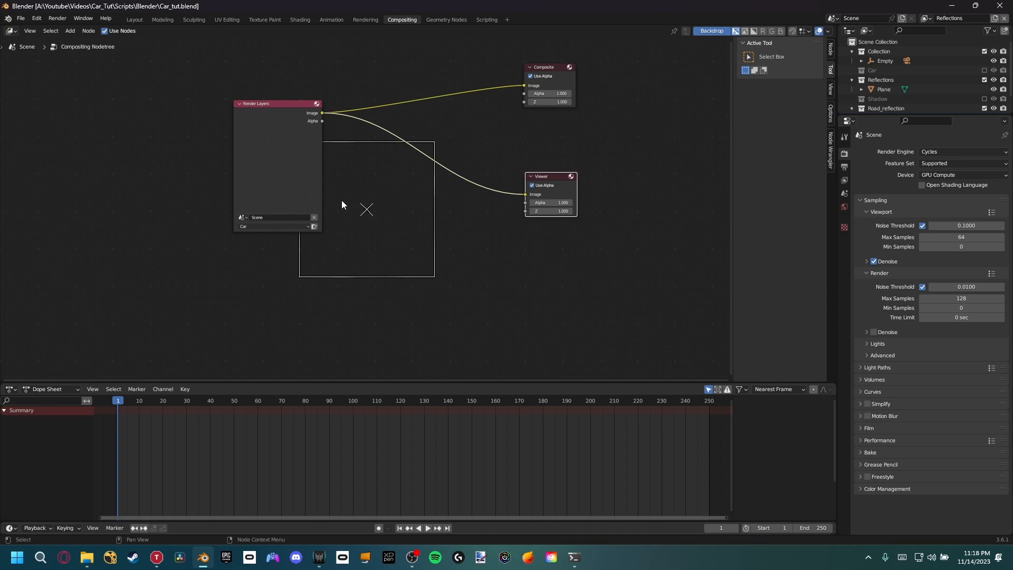
{"action": "mouse_move", "coordinate": [341, 201]}
{"action": "middle_mouse_down"}
{"action": "mouse_move", "coordinate": [339, 216]}
{"action": "mouse_move", "coordinate": [339, 203]}
{"action": "mouse_move", "coordinate": [329, 206]}
{"action": "middle_mouse_up"}
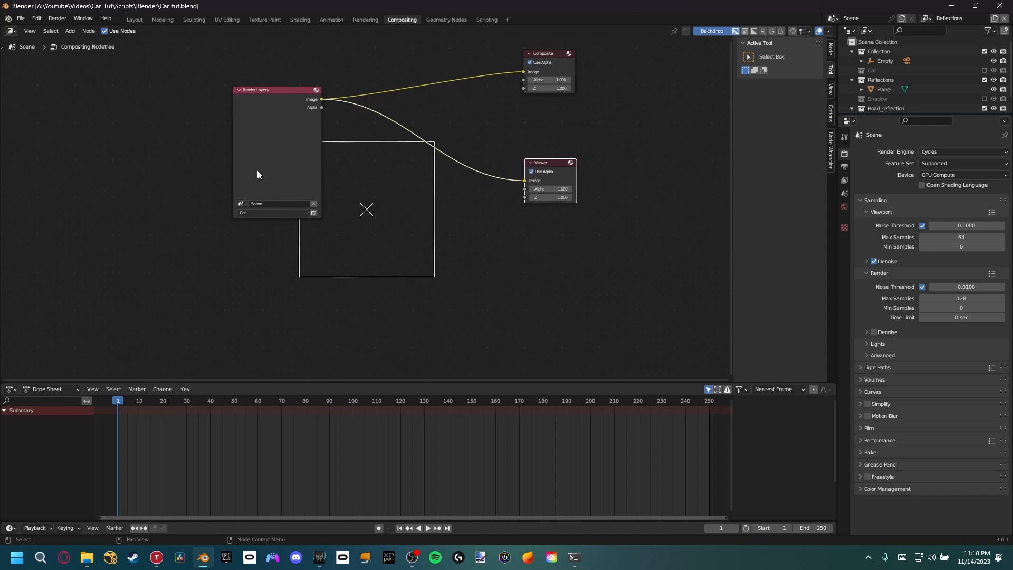
{"action": "left_click", "coordinate": [276, 120]}
{"action": "key", "text": "shift+d"}
{"action": "left_click", "coordinate": [301, 273]}
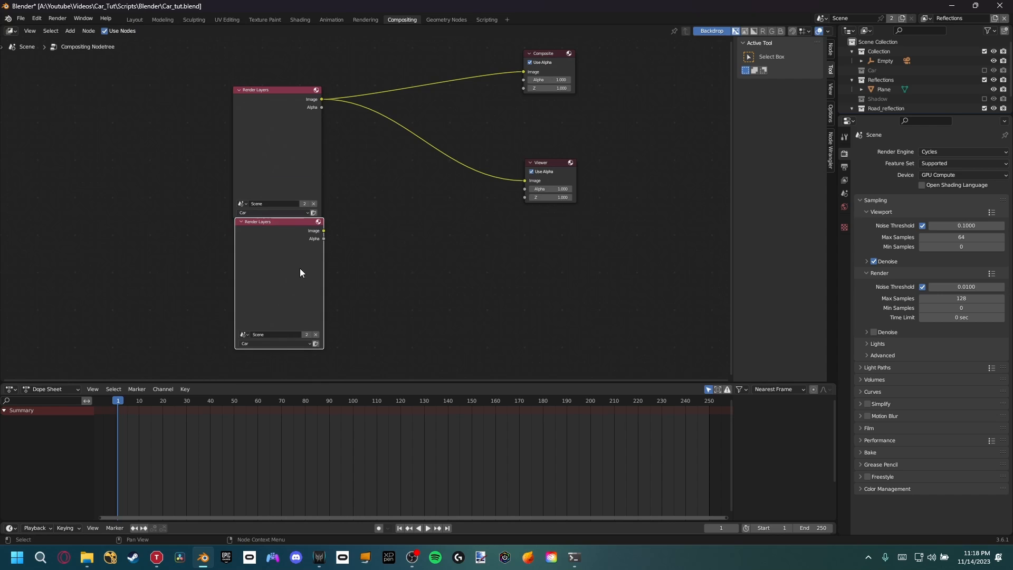
Step: Duplicate the Render Layers node once more and place the copy directly below the second one
{"action": "middle_click_drag", "start_coordinate": [301, 272], "coordinate": [283, 183]}
{"action": "key", "text": "shift+d"}
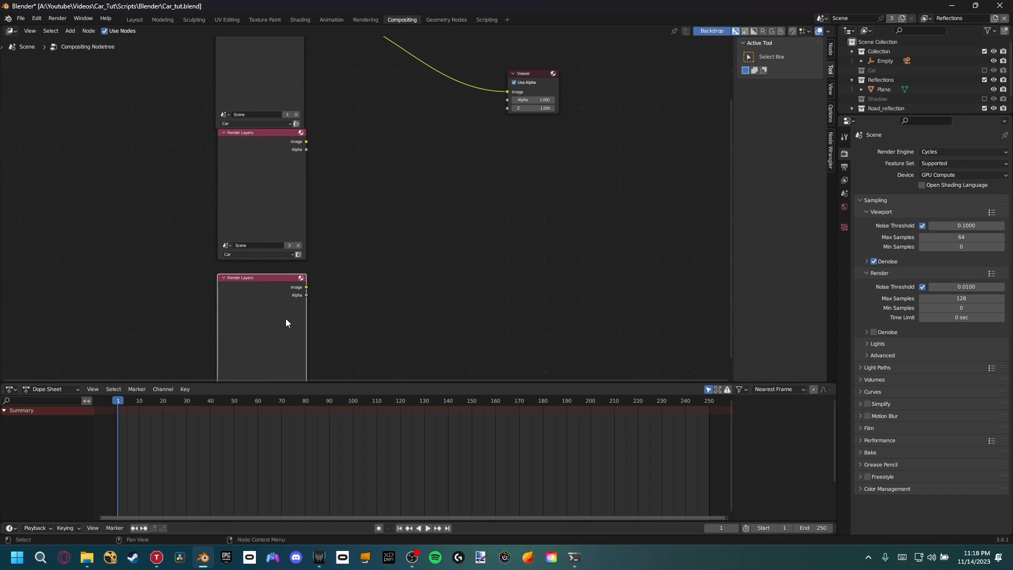
{"action": "left_click_drag", "start_coordinate": [286, 319], "coordinate": [286, 306]}
{"action": "middle_click_drag", "start_coordinate": [364, 216], "coordinate": [333, 264]}
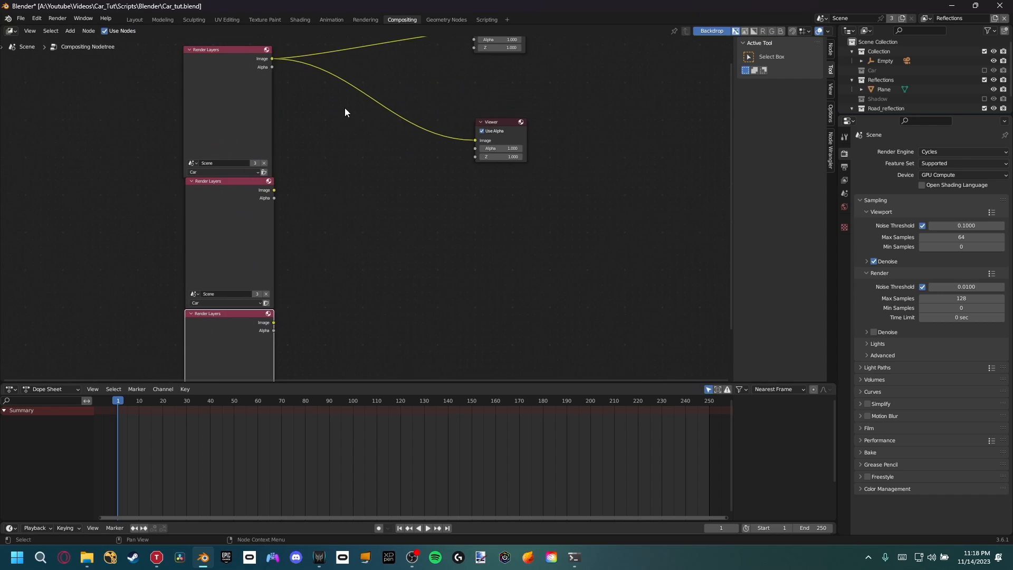
{"action": "middle_click_drag", "start_coordinate": [244, 159], "coordinate": [268, 137]}
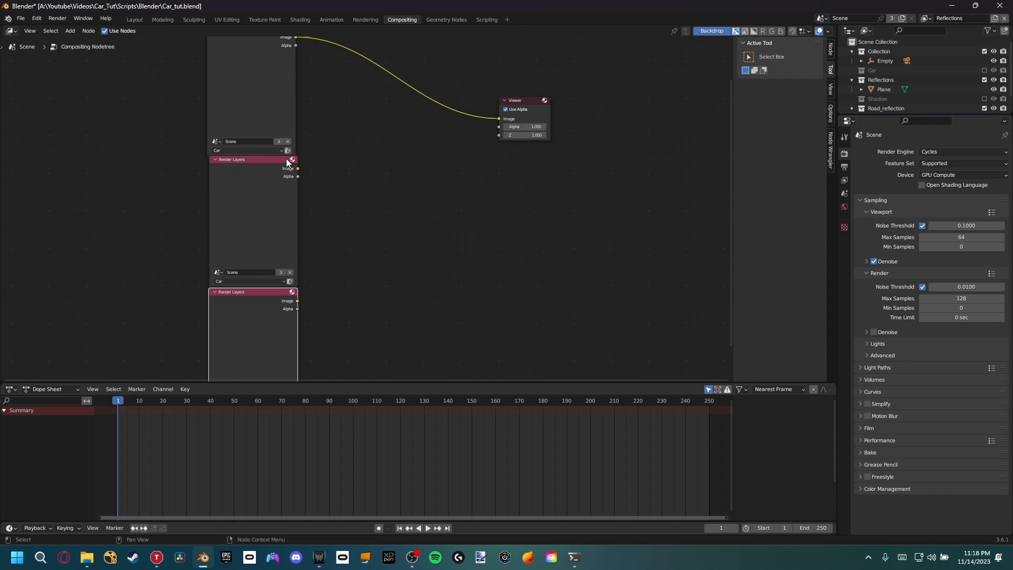
Step: Set the middle Render Layers node to the Shadow view layer and the bottom one to Reflections
{"action": "left_click", "coordinate": [239, 280]}
{"action": "left_click", "coordinate": [239, 300]}
{"action": "scroll", "coordinate": [243, 298], "scroll_direction": "down", "scroll_amount": 5}
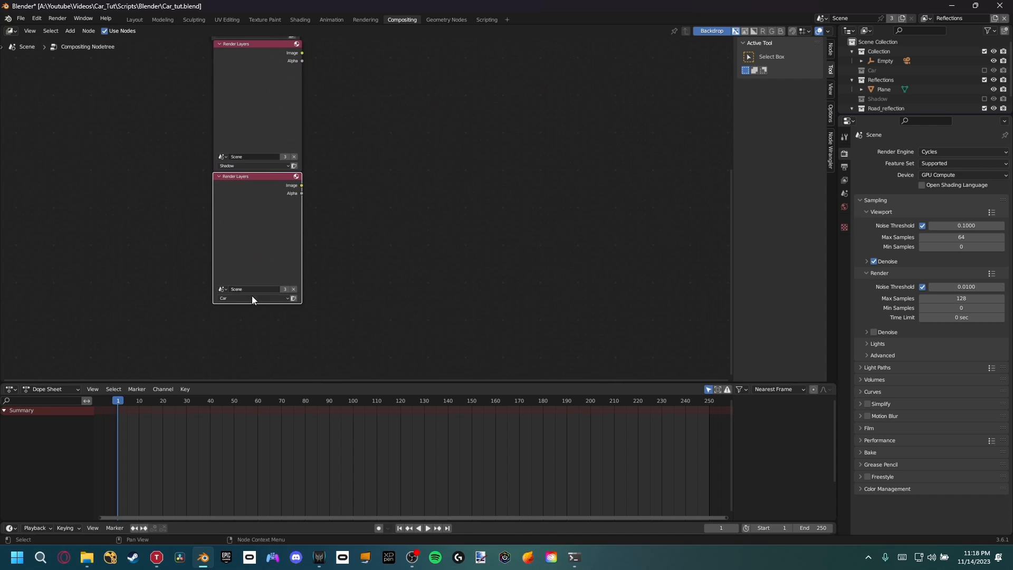
{"action": "left_click", "coordinate": [251, 298]}
{"action": "left_click", "coordinate": [236, 321]}
{"action": "scroll", "coordinate": [343, 199], "scroll_direction": "up", "scroll_amount": 8, "text": "shift"}
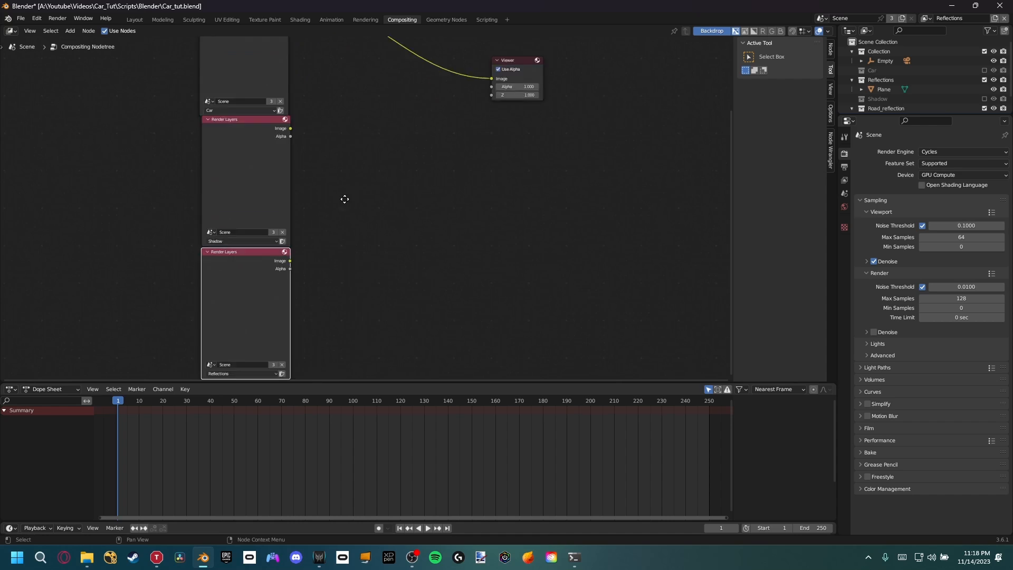
{"action": "scroll", "coordinate": [303, 317], "scroll_direction": "right", "scroll_amount": 3, "text": "ctrl"}
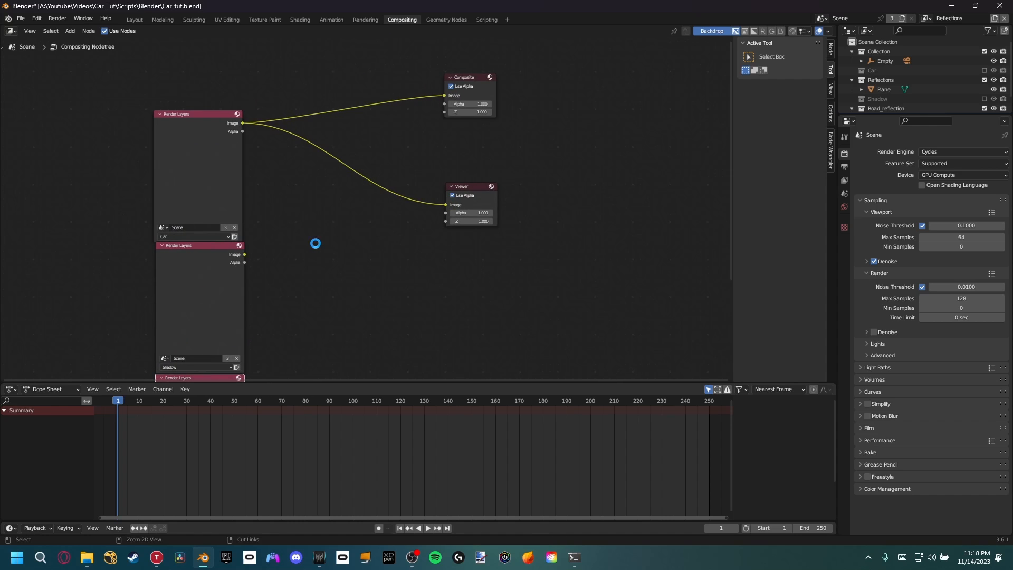
Step: Save the file, render the image, and close the render window
{"action": "key", "text": "ctrl+s"}
{"action": "left_click", "coordinate": [56, 18]}
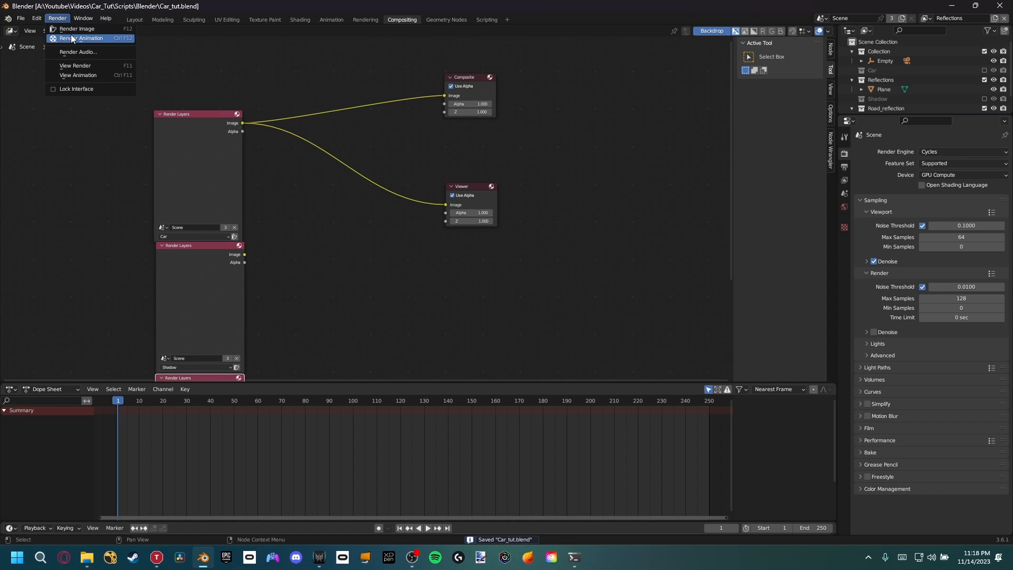
{"action": "left_click", "coordinate": [66, 27]}
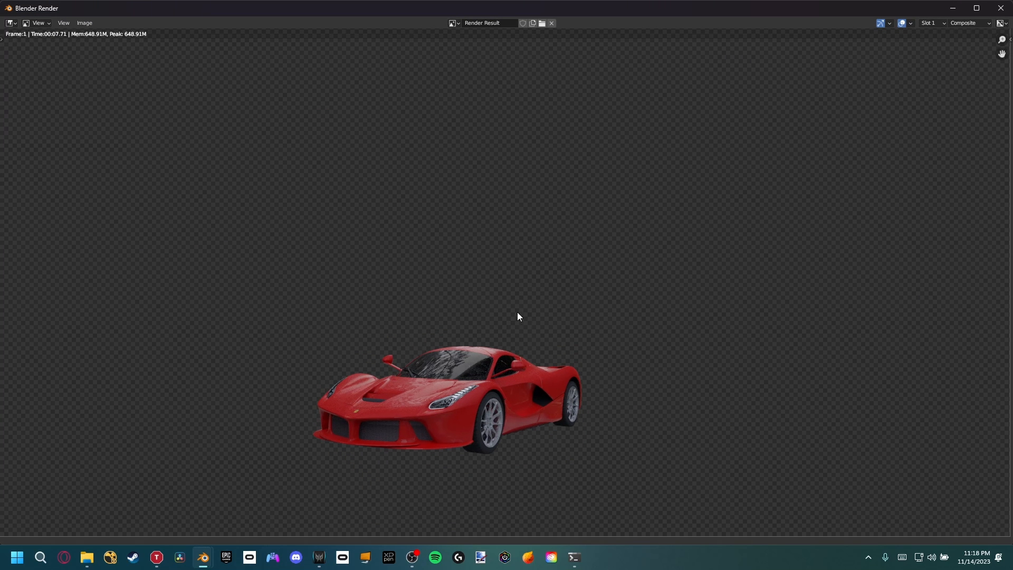
{"action": "left_click", "coordinate": [1001, 7]}
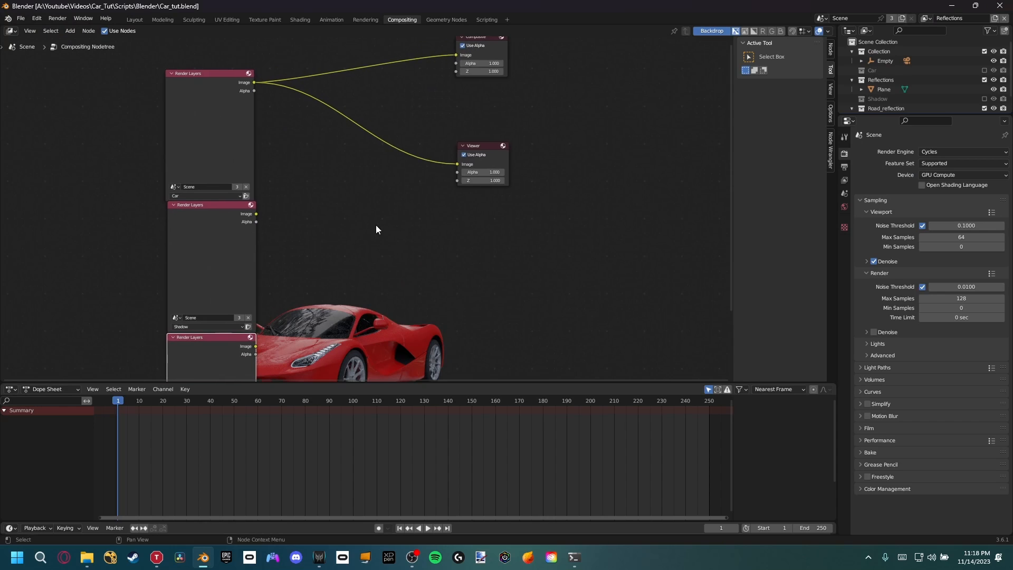
Step: Preview the Shadow, Reflections and Car render layers one after another in the compositor backdrop
{"action": "middle_click_drag", "start_coordinate": [376, 229], "coordinate": [317, 210]}
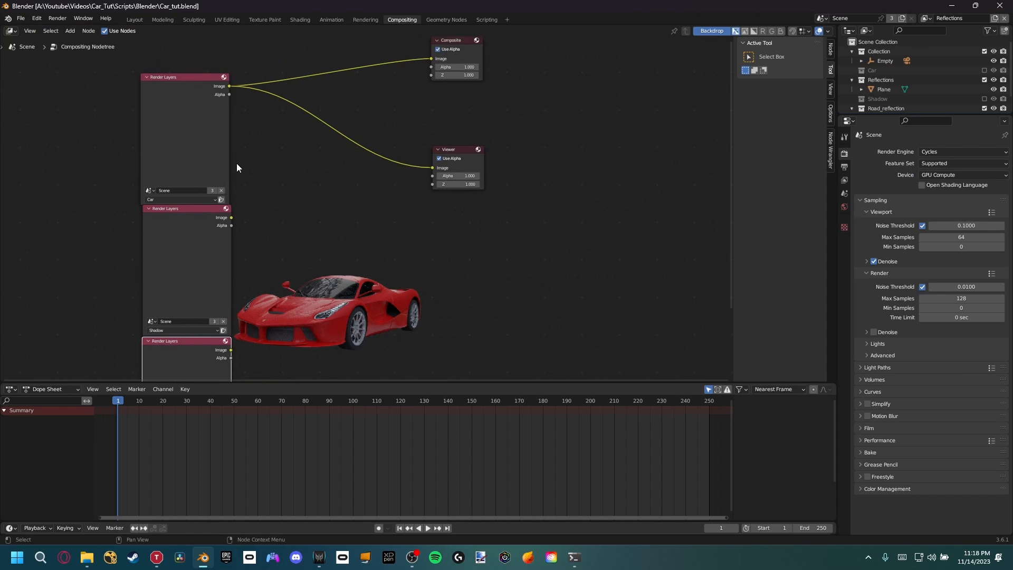
{"action": "left_click", "coordinate": [195, 222], "text": "ctrl+shift"}
{"action": "left_click", "coordinate": [197, 362], "text": "ctrl+shift"}
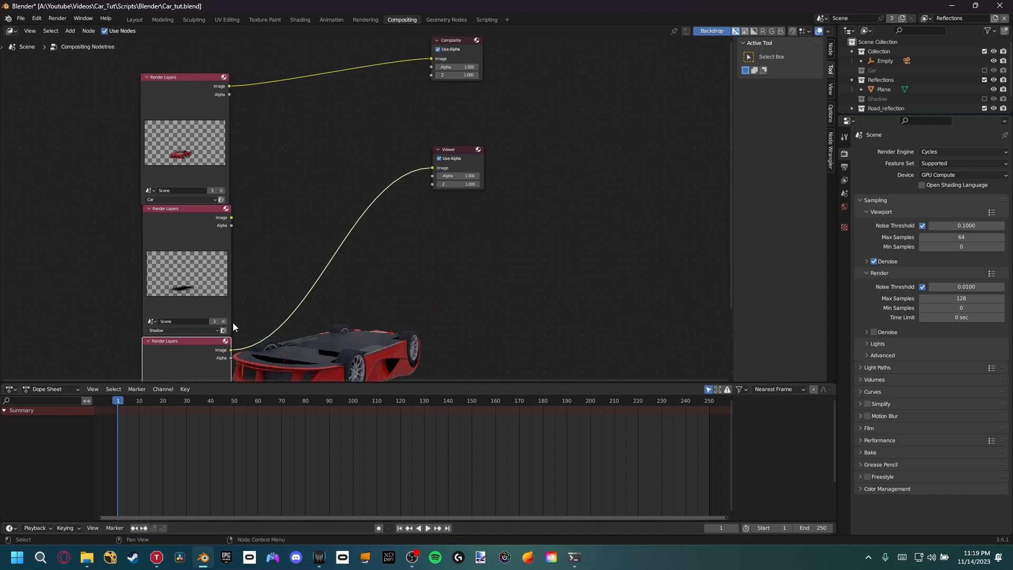
{"action": "middle_click_drag", "start_coordinate": [232, 322], "coordinate": [246, 181]}
{"action": "left_click", "coordinate": [203, 168], "text": "ctrl+shift"}
{"action": "middle_click_drag", "start_coordinate": [229, 121], "coordinate": [233, 164]}
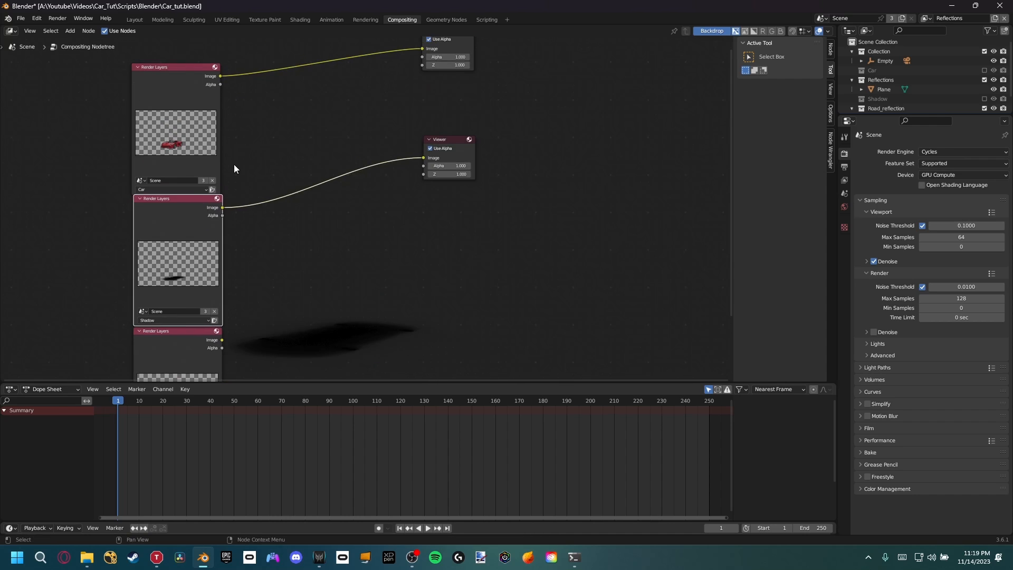
{"action": "left_click", "coordinate": [195, 89], "text": "ctrl+shift"}
Step: Add an Image node above the Render Layers nodes and load the existing image Car_tut.fspy into it
{"action": "middle_click_drag", "start_coordinate": [247, 122], "coordinate": [315, 210]}
{"action": "key", "text": "shift+a"}
{"action": "left_click", "coordinate": [324, 206]}
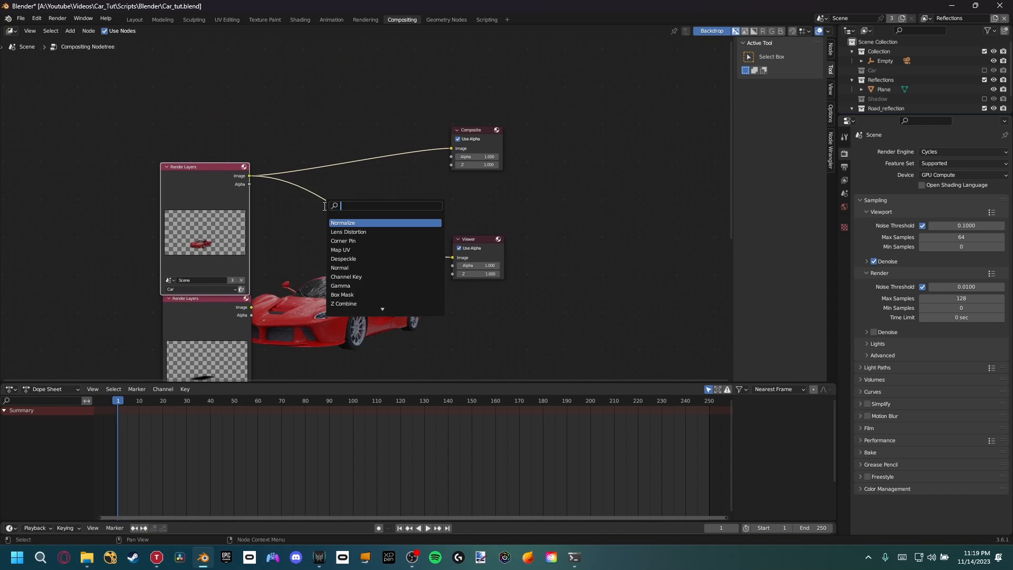
{"action": "type", "text": "image"}
{"action": "key", "text": "Return"}
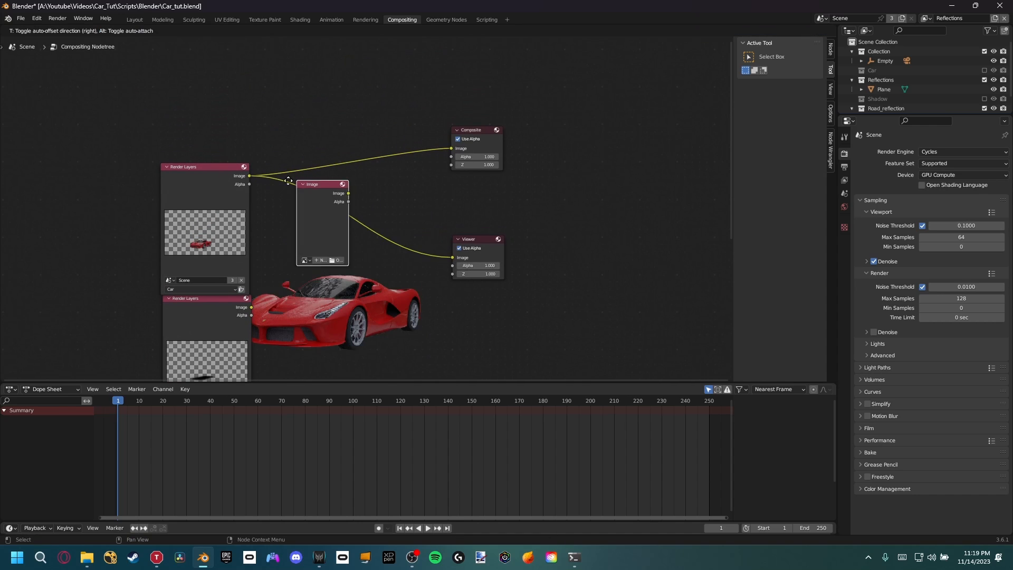
{"action": "left_click", "coordinate": [237, 58]}
{"action": "middle_click_drag", "start_coordinate": [237, 57], "coordinate": [254, 107]}
{"action": "left_click", "coordinate": [261, 179]}
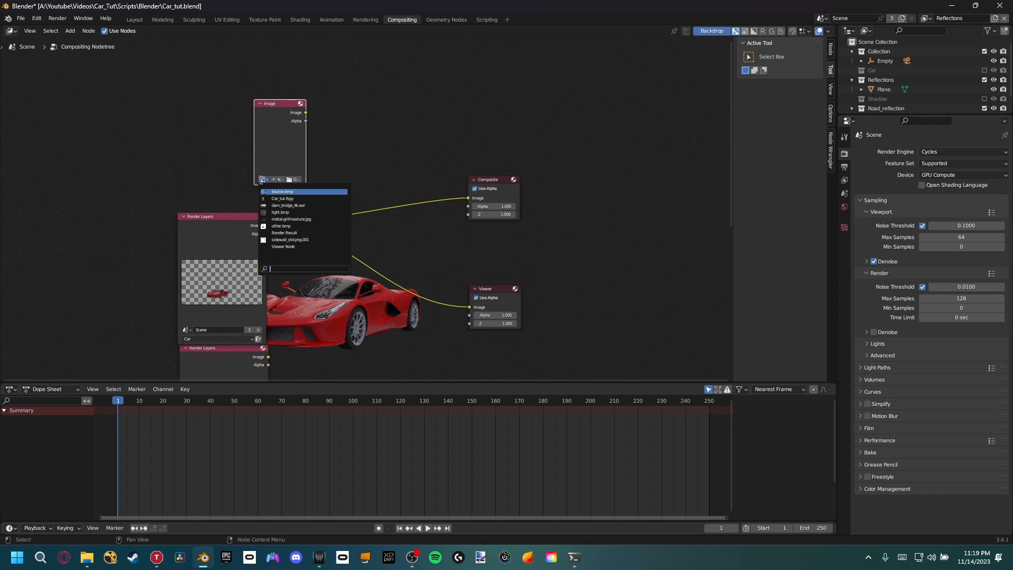
{"action": "left_click", "coordinate": [266, 199]}
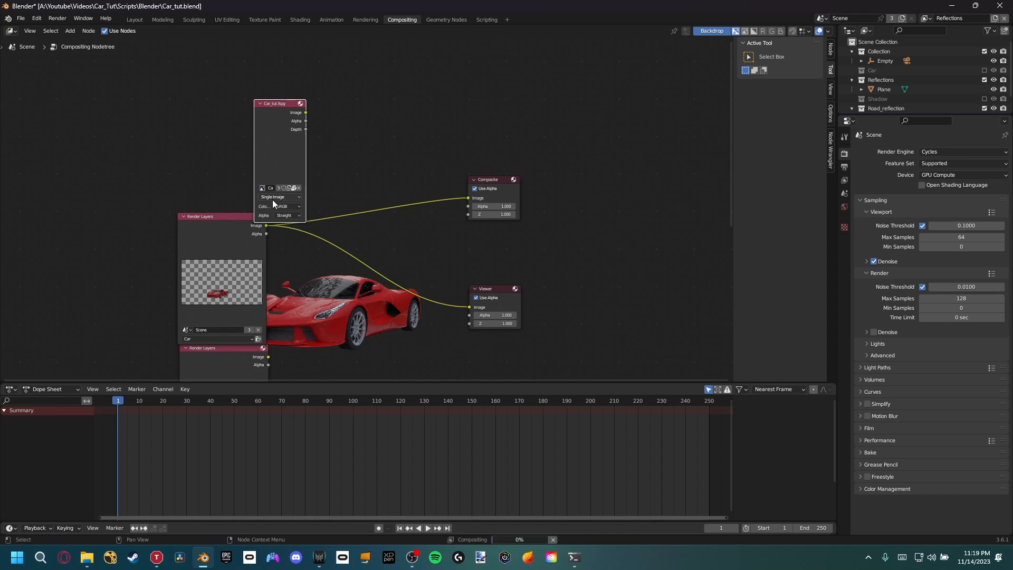
Step: Spread out the Image node and the Car and Shadow Render Layers nodes so they no longer overlap
{"action": "left_click_drag", "start_coordinate": [289, 119], "coordinate": [251, 79]}
{"action": "left_click_drag", "start_coordinate": [239, 238], "coordinate": [185, 225]}
{"action": "middle_click_drag", "start_coordinate": [185, 225], "coordinate": [277, 189]}
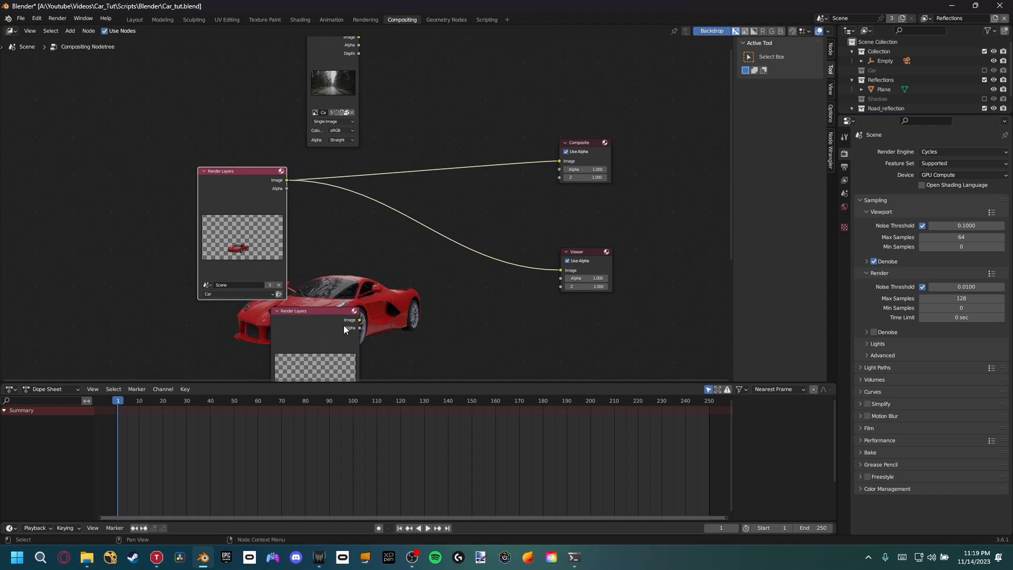
{"action": "left_click_drag", "start_coordinate": [324, 329], "coordinate": [238, 326]}
{"action": "middle_click_drag", "start_coordinate": [373, 256], "coordinate": [355, 261]}
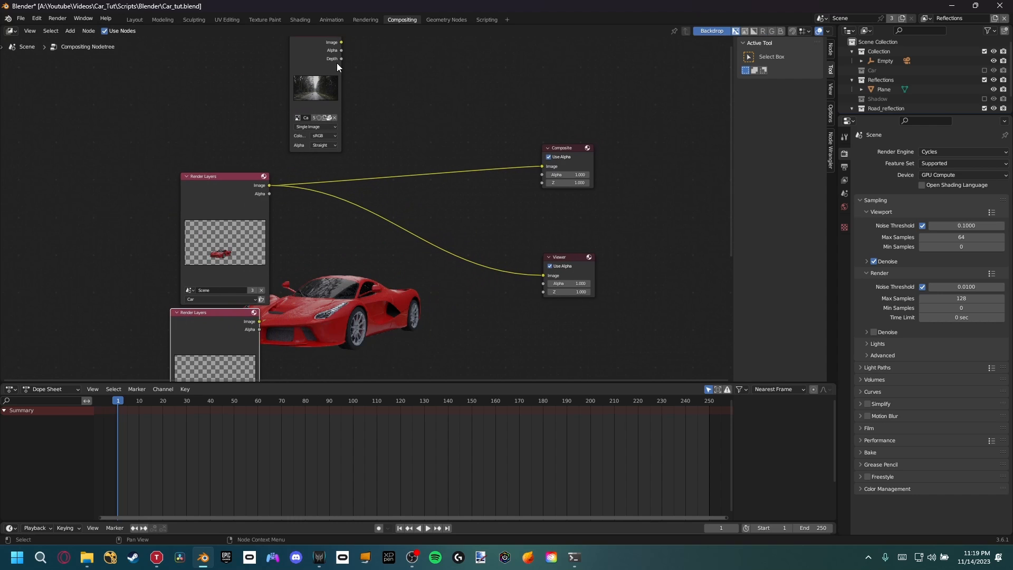
Step: Insert an Alpha Over node before the Composite node, connect the forest image to it, and preview it in the Viewer
{"action": "key", "text": "shift+a"}
{"action": "left_click", "coordinate": [426, 151]}
{"action": "type", "text": "alpha"}
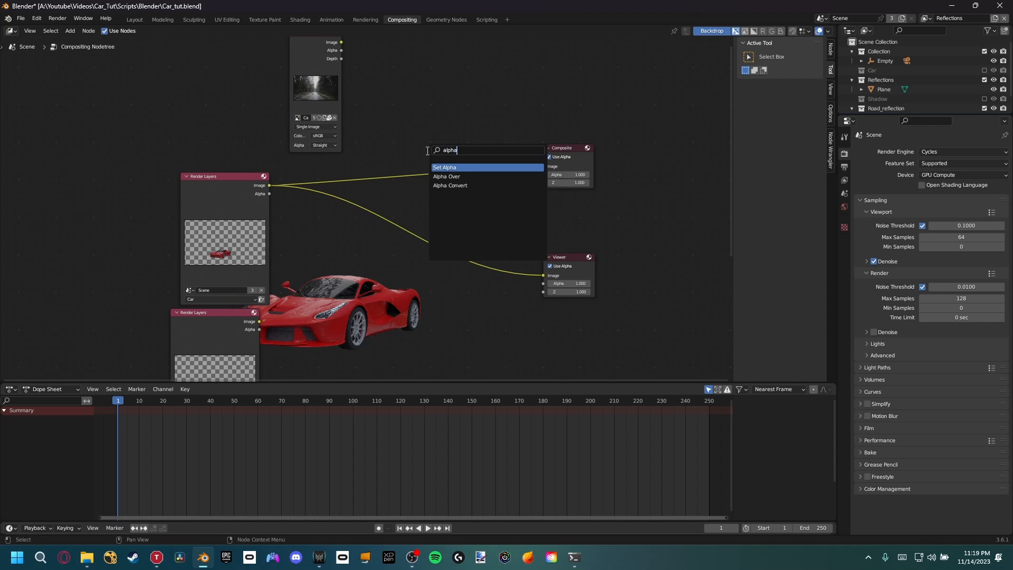
{"action": "left_click", "coordinate": [446, 176]}
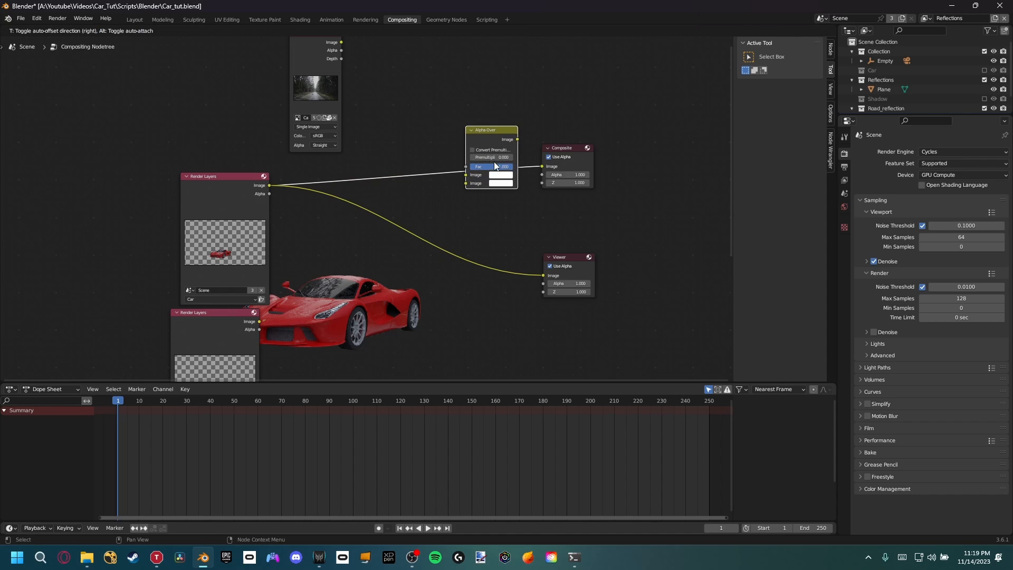
{"action": "left_click", "coordinate": [491, 161]}
{"action": "left_click_drag", "start_coordinate": [342, 42], "coordinate": [464, 183]}
{"action": "middle_click_drag", "start_coordinate": [472, 193], "coordinate": [412, 232]}
{"action": "left_click", "coordinate": [407, 144], "text": "ctrl+shift"}
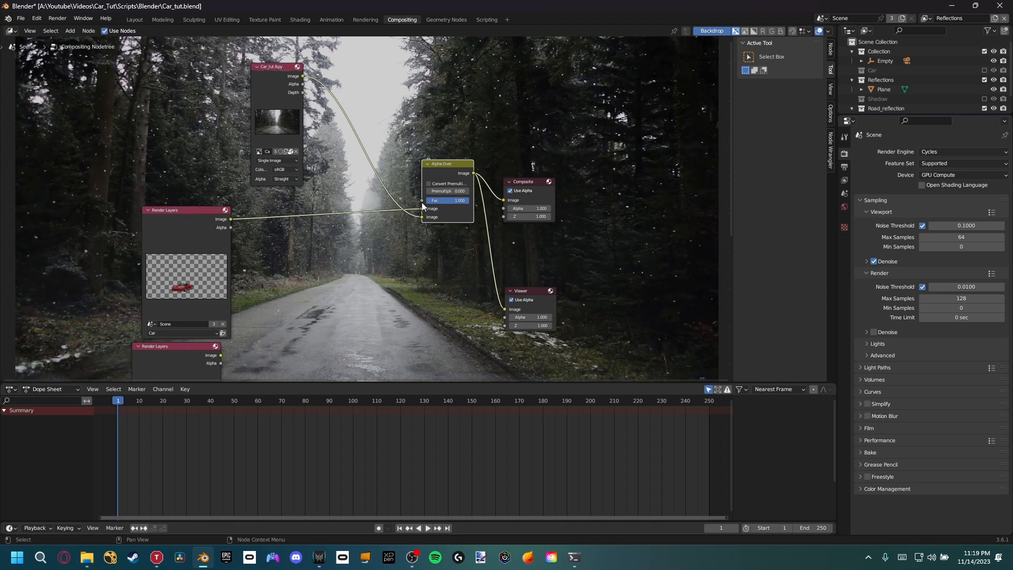
Step: Rewire the Alpha Over node with the forest image in the upper image input and the Car layer in the lower, and save
{"action": "mouse_move", "coordinate": [423, 217]}
{"action": "left_mouse_down"}
{"action": "mouse_move", "coordinate": [382, 111]}
{"action": "mouse_move", "coordinate": [422, 200]}
{"action": "left_mouse_up"}
{"action": "middle_click_drag", "start_coordinate": [352, 230], "coordinate": [324, 168]}
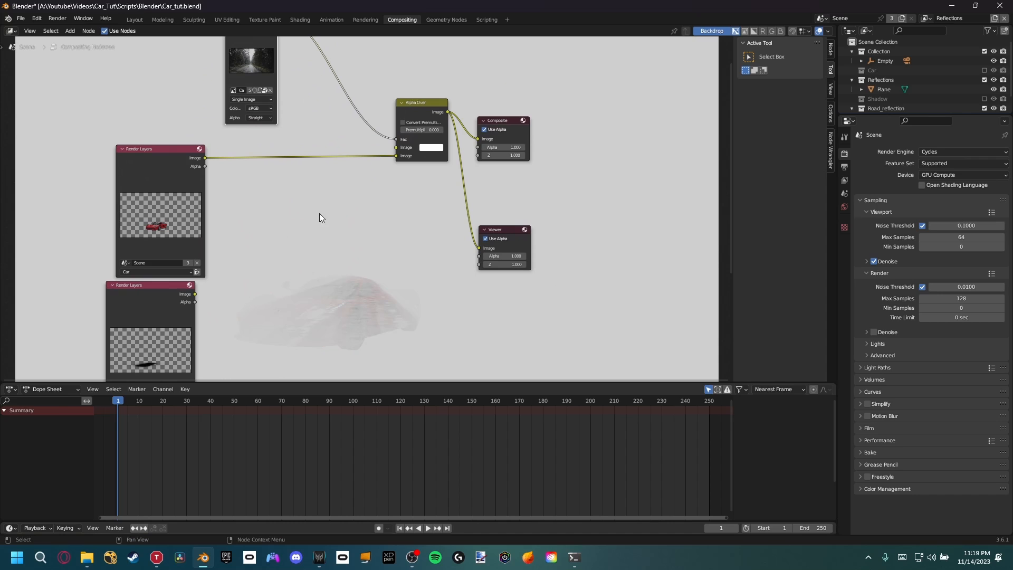
{"action": "left_click_drag", "start_coordinate": [396, 139], "coordinate": [396, 147]}
{"action": "middle_click_drag", "start_coordinate": [407, 205], "coordinate": [444, 226]}
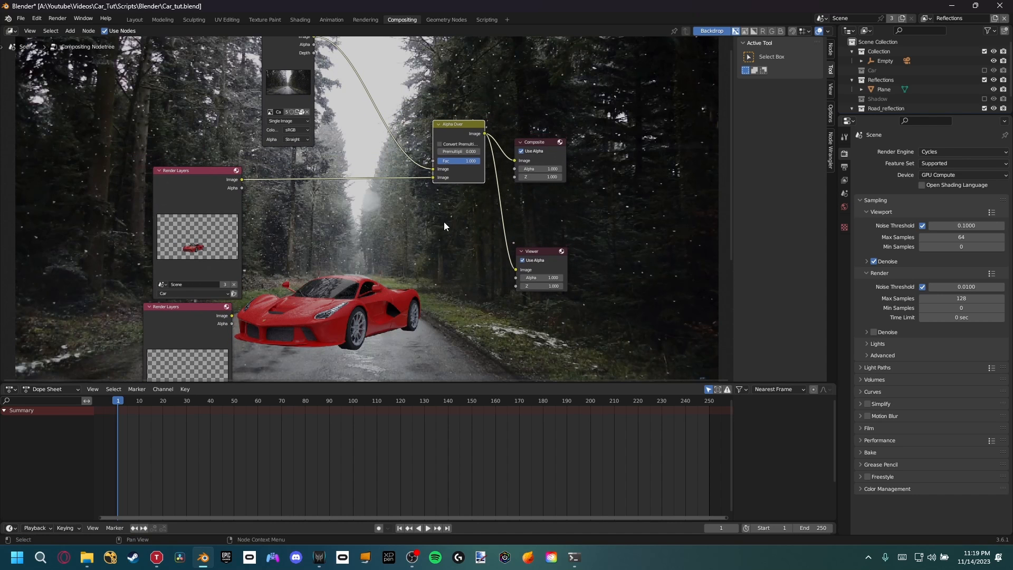
{"action": "key", "text": "ctrl+s"}
Step: Move the Car and Shadow Render Layers nodes farther from the Alpha Over node to free space for another node
{"action": "middle_click_drag", "start_coordinate": [399, 293], "coordinate": [437, 244]}
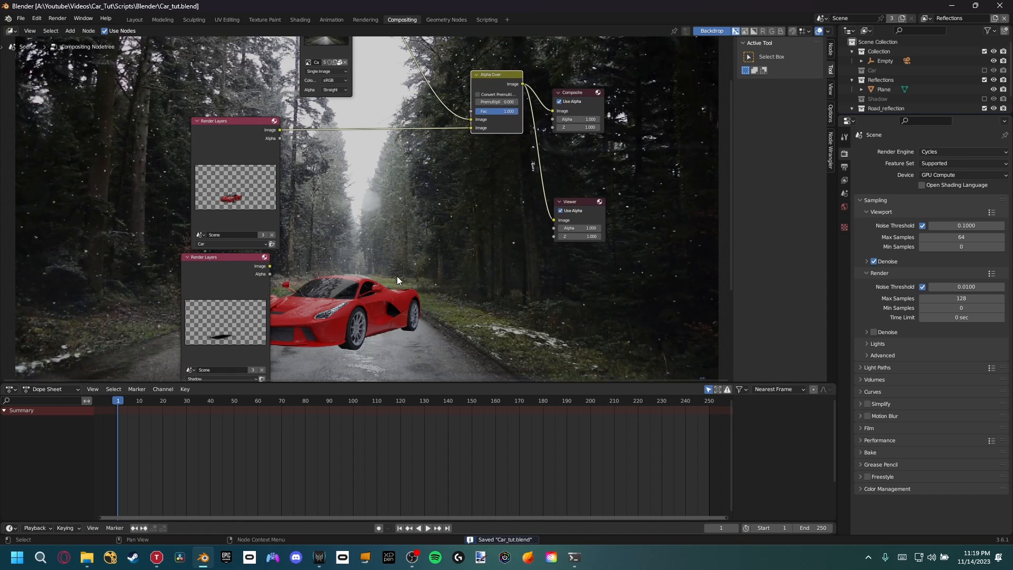
{"action": "middle_click_drag", "start_coordinate": [398, 277], "coordinate": [425, 203]}
{"action": "left_click_drag", "start_coordinate": [280, 104], "coordinate": [155, 103]}
{"action": "middle_click_drag", "start_coordinate": [280, 144], "coordinate": [289, 130]}
{"action": "left_click_drag", "start_coordinate": [267, 228], "coordinate": [214, 243]}
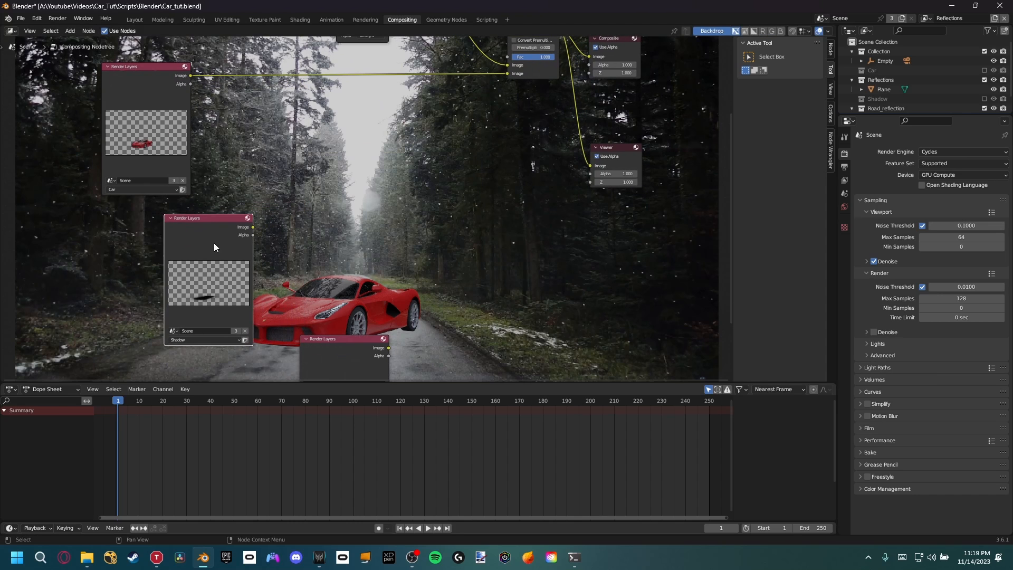
{"action": "middle_click_drag", "start_coordinate": [384, 299], "coordinate": [328, 243]}
{"action": "middle_click_drag", "start_coordinate": [396, 312], "coordinate": [374, 385]}
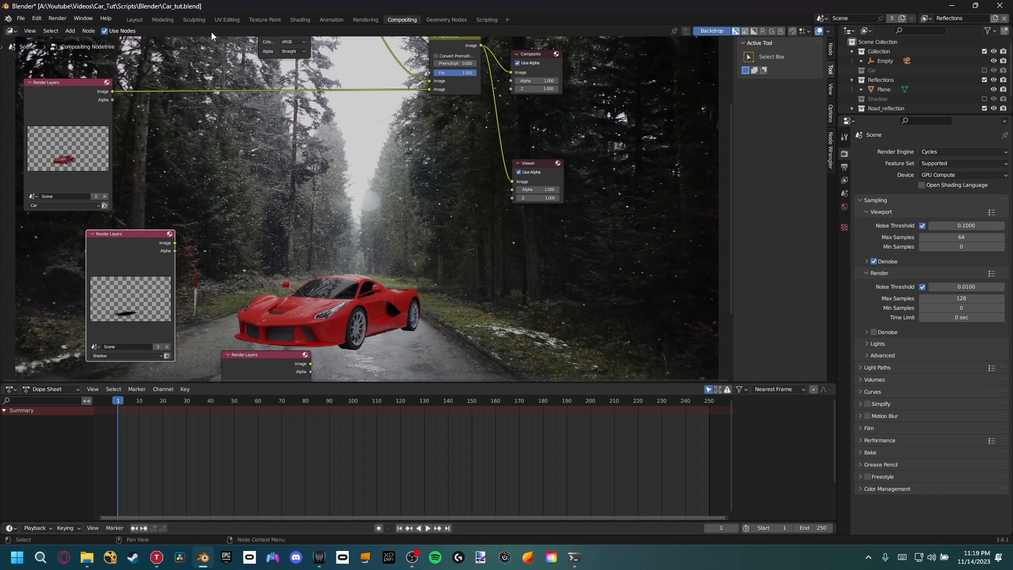
{"action": "middle_click_drag", "start_coordinate": [192, 259], "coordinate": [245, 260]}
{"action": "middle_click_drag", "start_coordinate": [450, 103], "coordinate": [441, 158]}
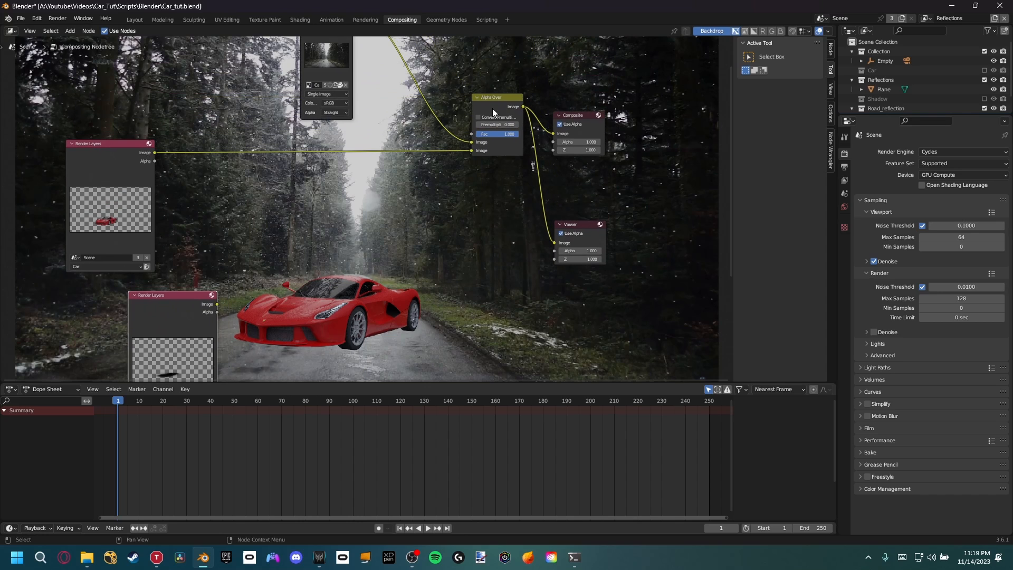
Step: Duplicate the Alpha Over node onto the Car link, connecting the Shadow layer to its upper image input and Car to its lower
{"action": "left_click", "coordinate": [494, 106]}
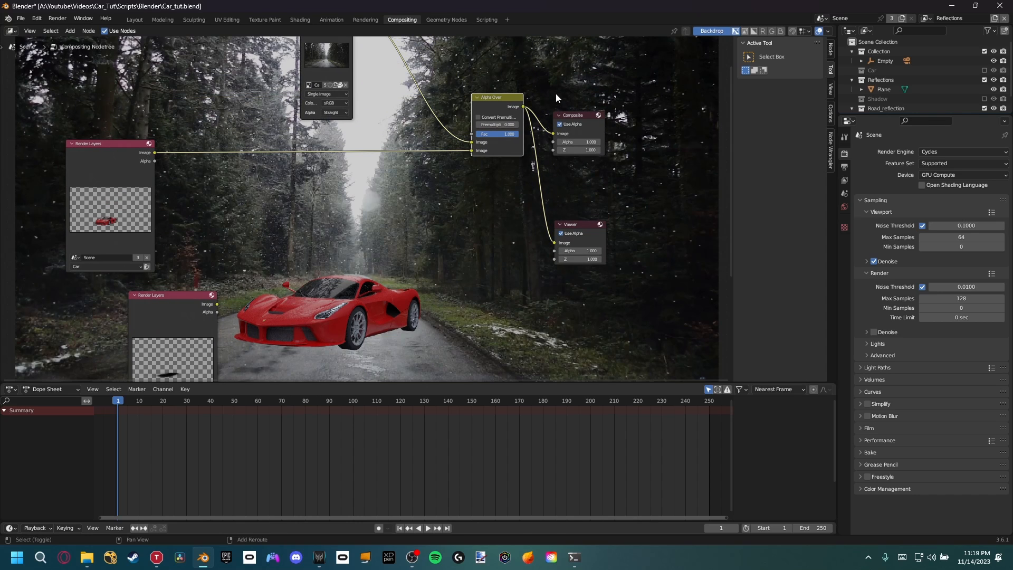
{"action": "key", "text": "shift+d"}
{"action": "left_click", "coordinate": [411, 143]}
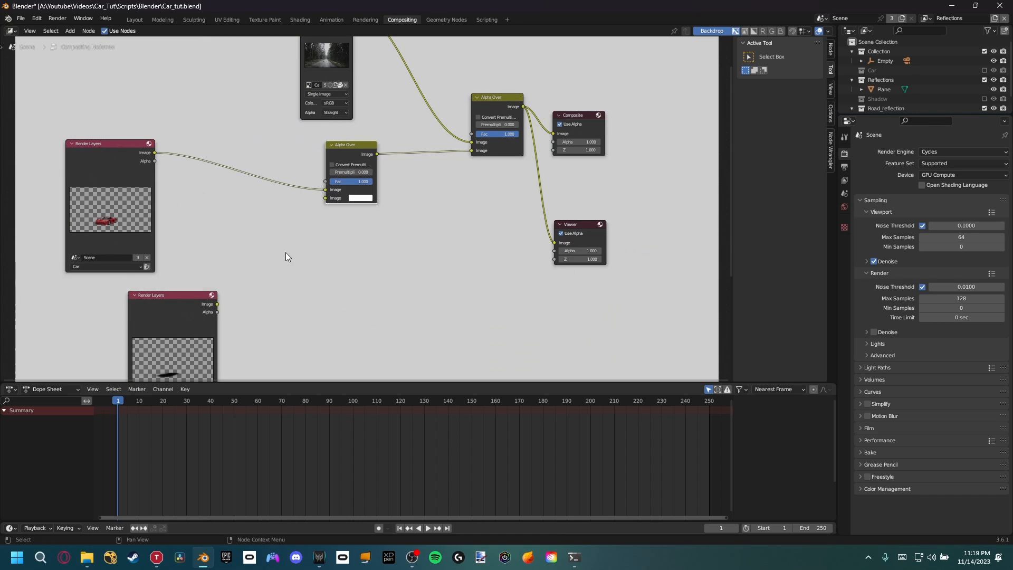
{"action": "left_click_drag", "start_coordinate": [216, 305], "coordinate": [328, 199]}
{"action": "middle_click_drag", "start_coordinate": [222, 271], "coordinate": [276, 245]}
{"action": "left_click_drag", "start_coordinate": [213, 307], "coordinate": [161, 291]}
{"action": "left_click_drag", "start_coordinate": [379, 165], "coordinate": [380, 173]}
{"action": "left_click_drag", "start_coordinate": [217, 263], "coordinate": [380, 164]}
Step: Rearrange the Render Layers nodes so that Shadow sits directly above Car
{"action": "left_click_drag", "start_coordinate": [156, 189], "coordinate": [244, 266]}
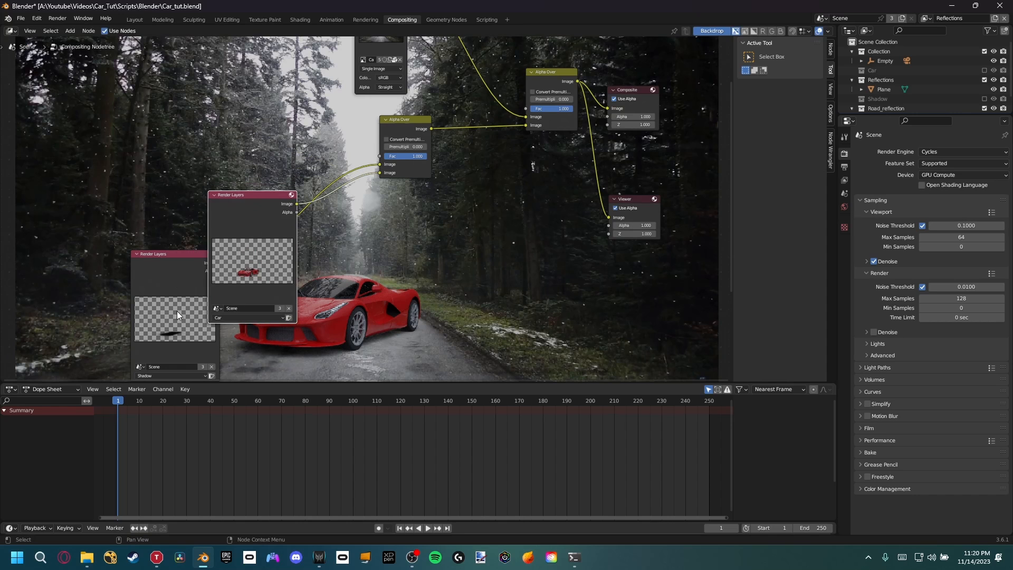
{"action": "left_click_drag", "start_coordinate": [248, 232], "coordinate": [277, 272]}
{"action": "left_click_drag", "start_coordinate": [184, 278], "coordinate": [188, 132]}
{"action": "left_click_drag", "start_coordinate": [297, 271], "coordinate": [196, 281]}
{"action": "middle_click_drag", "start_coordinate": [342, 349], "coordinate": [287, 366]}
{"action": "middle_click_drag", "start_coordinate": [304, 323], "coordinate": [313, 298]}
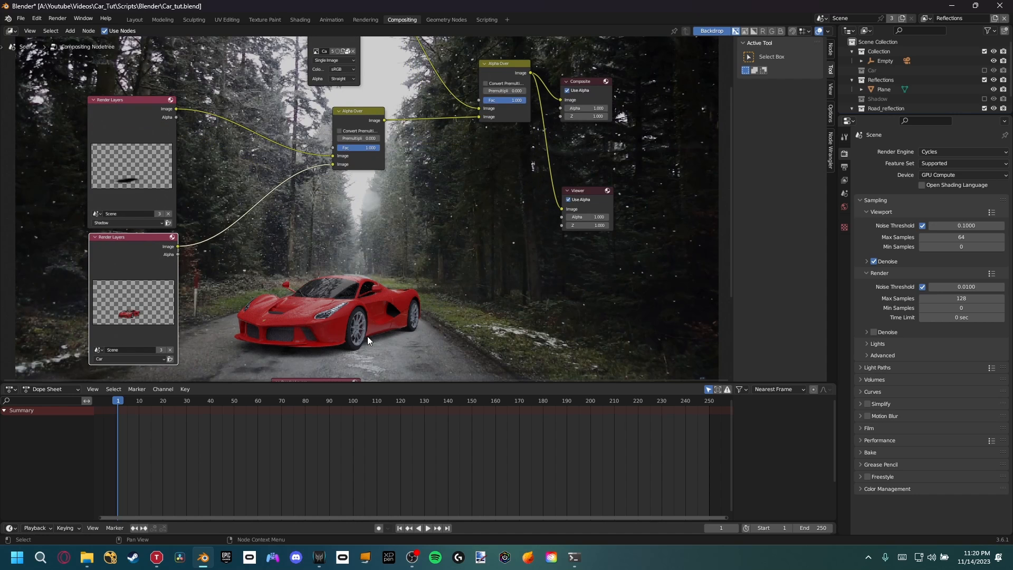
{"action": "middle_click_drag", "start_coordinate": [330, 355], "coordinate": [364, 229]}
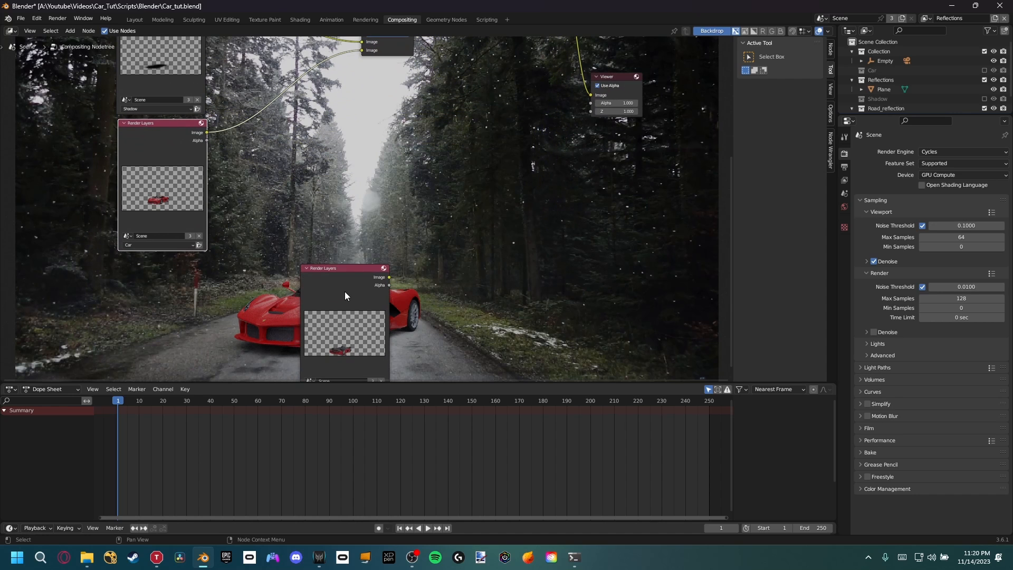
Step: Place the Reflections Render Layers node directly below the Car node
{"action": "left_click_drag", "start_coordinate": [338, 295], "coordinate": [157, 289]}
{"action": "middle_click_drag", "start_coordinate": [168, 298], "coordinate": [164, 267]}
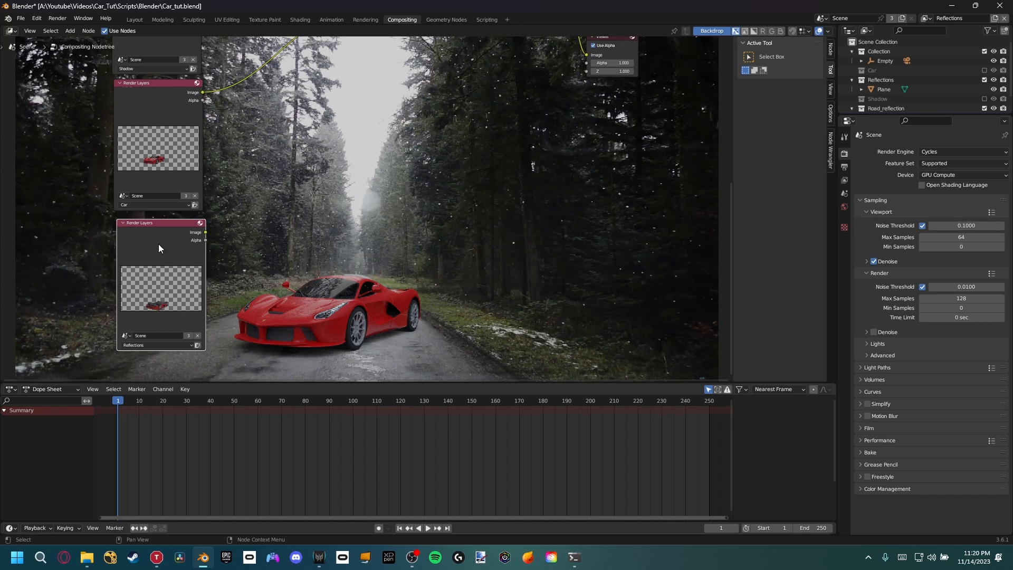
{"action": "middle_click_drag", "start_coordinate": [166, 233], "coordinate": [168, 260]}
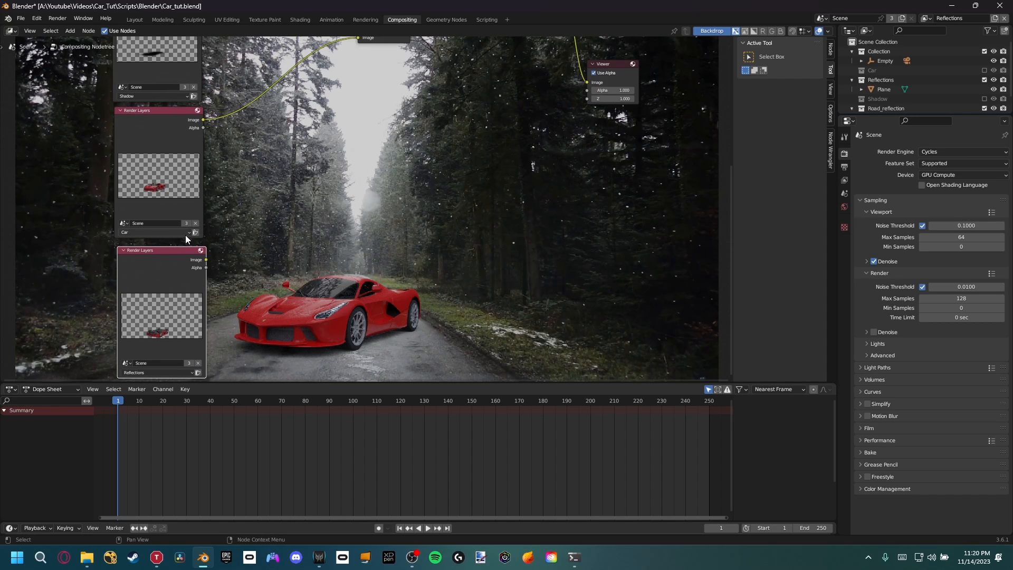
{"action": "middle_click_drag", "start_coordinate": [283, 132], "coordinate": [268, 196]}
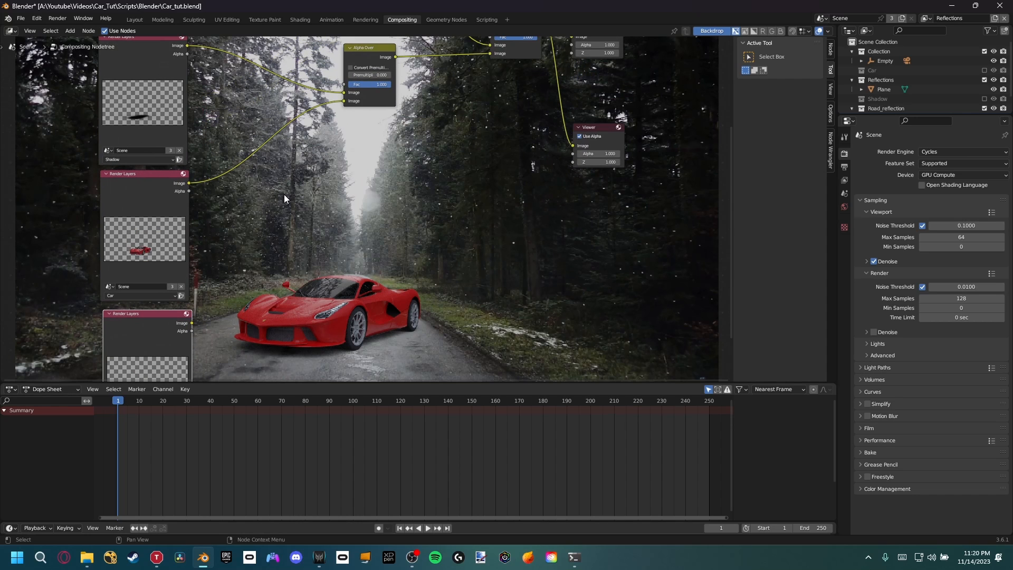
Step: Duplicate the Alpha Over node that combines Shadow and Car, and place the unconnected copy between it and the Viewer
{"action": "middle_click_drag", "start_coordinate": [284, 83], "coordinate": [281, 87]}
{"action": "left_click", "coordinate": [369, 59]}
{"action": "key", "text": "shift+d"}
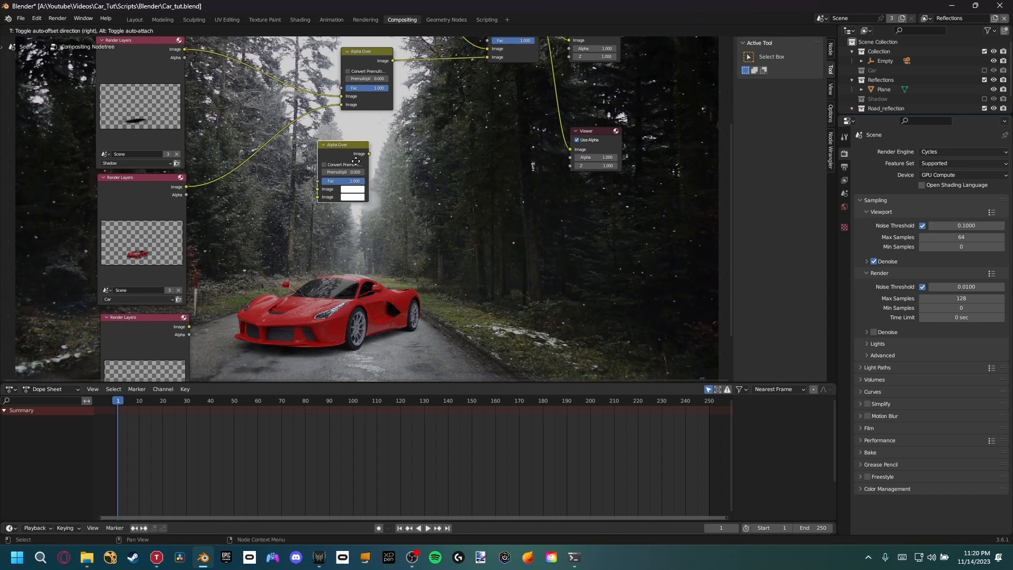
{"action": "middle_click_drag", "start_coordinate": [303, 207], "coordinate": [366, 191]}
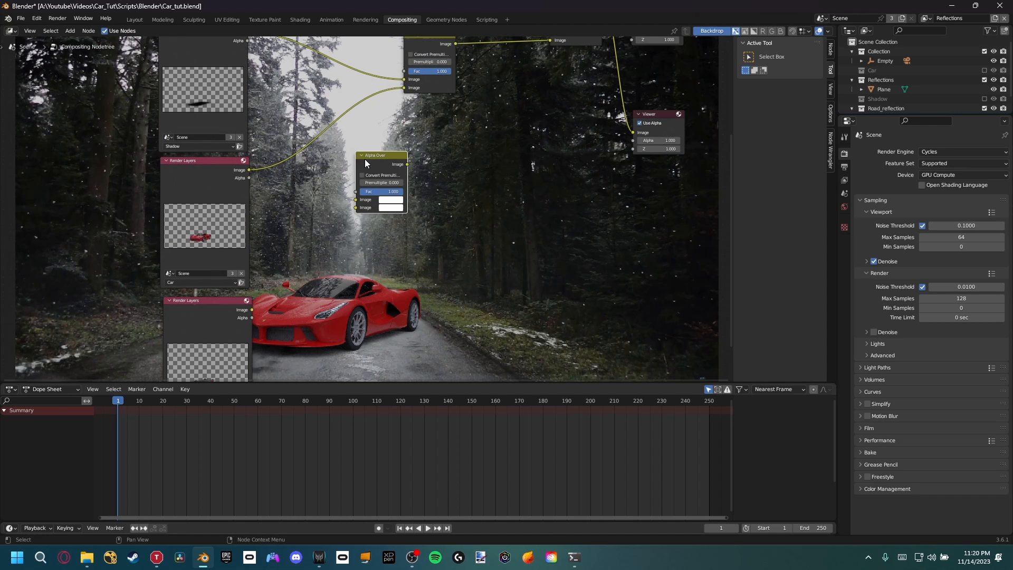
{"action": "left_click_drag", "start_coordinate": [390, 155], "coordinate": [525, 155]}
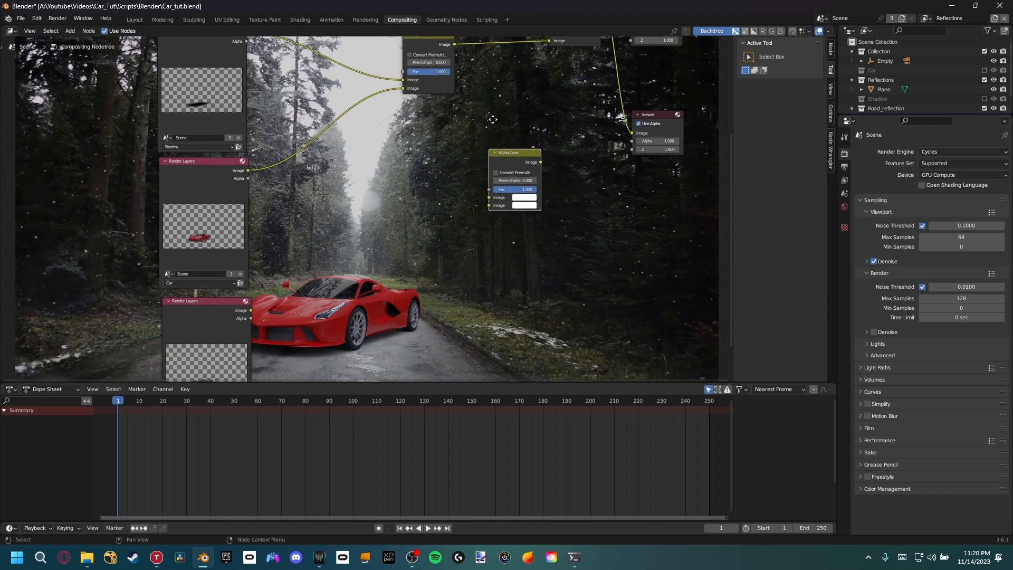
Step: Link the Shadow and Car Alpha Over output to the copy's lower image input and the Reflections layer to its upper image input
{"action": "middle_click_drag", "start_coordinate": [524, 155], "coordinate": [466, 186]}
{"action": "left_click_drag", "start_coordinate": [398, 74], "coordinate": [432, 235]}
{"action": "left_click_drag", "start_coordinate": [194, 340], "coordinate": [432, 228]}
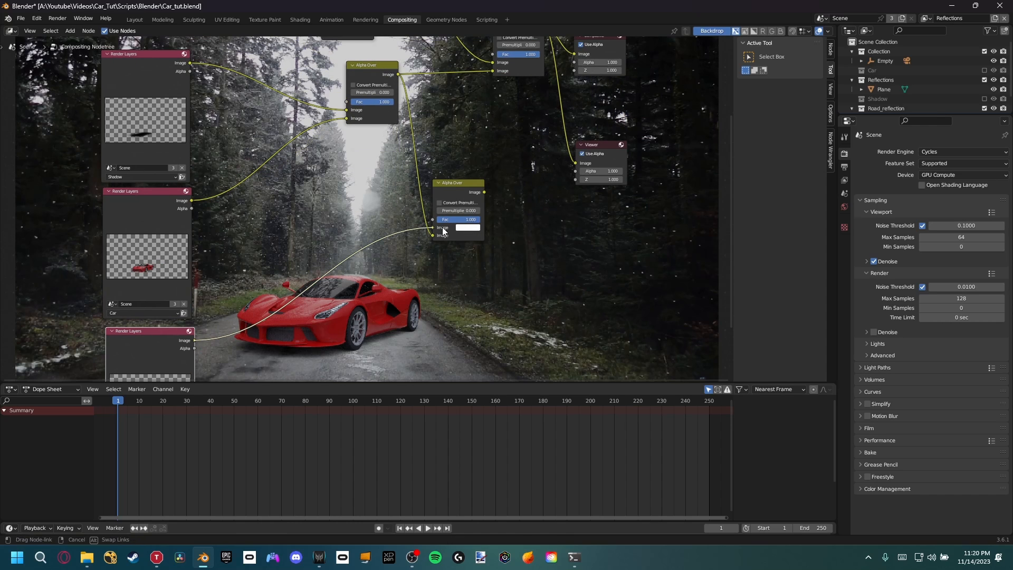
Step: Preview the new Alpha Over node's output in the backdrop and examine the car with its reflection
{"action": "left_click", "coordinate": [454, 186], "text": "ctrl+shift"}
{"action": "middle_click_drag", "start_coordinate": [504, 232], "coordinate": [493, 188]}
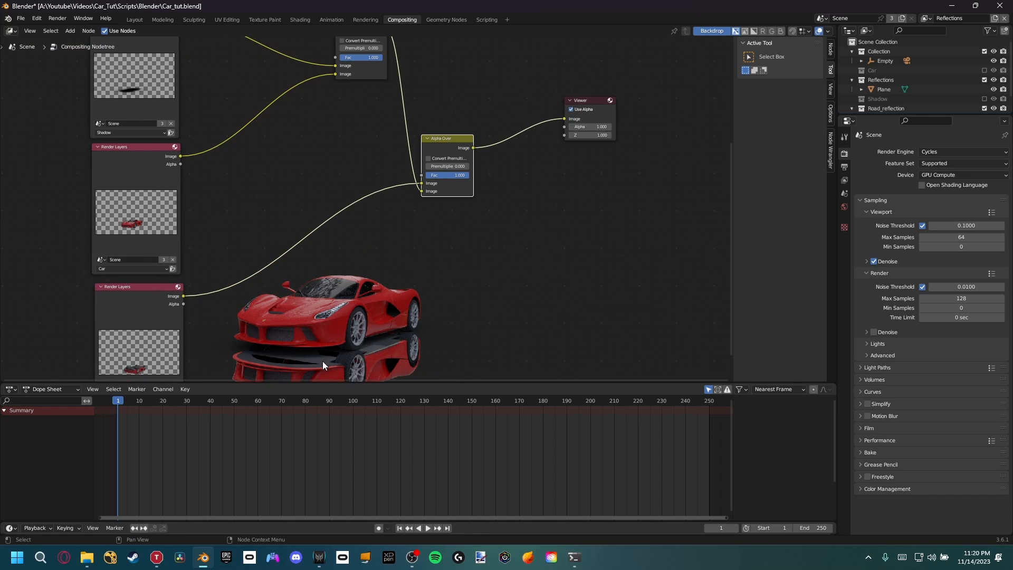
{"action": "mouse_move", "coordinate": [314, 342]}
{"action": "middle_mouse_down"}
{"action": "mouse_move", "coordinate": [321, 323]}
{"action": "mouse_move", "coordinate": [311, 333]}
{"action": "middle_mouse_up"}
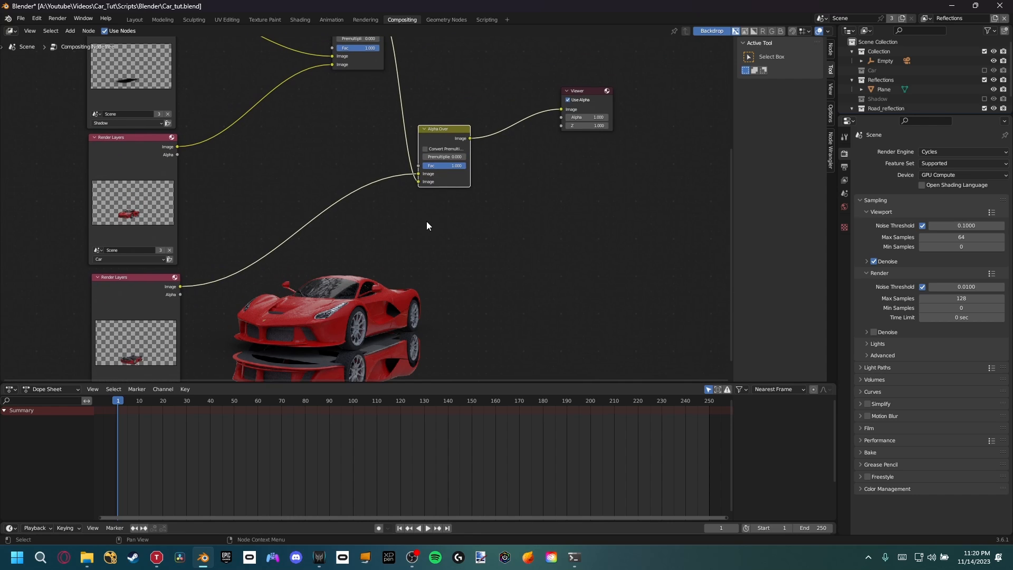
{"action": "left_click_drag", "start_coordinate": [159, 309], "coordinate": [155, 310]}
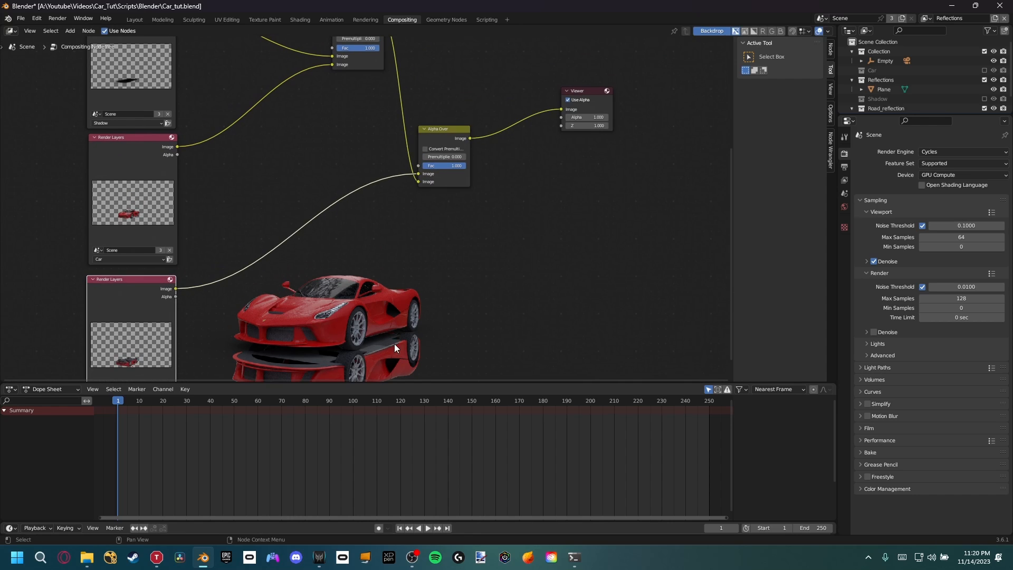
{"action": "middle_click_drag", "start_coordinate": [395, 348], "coordinate": [366, 317]}
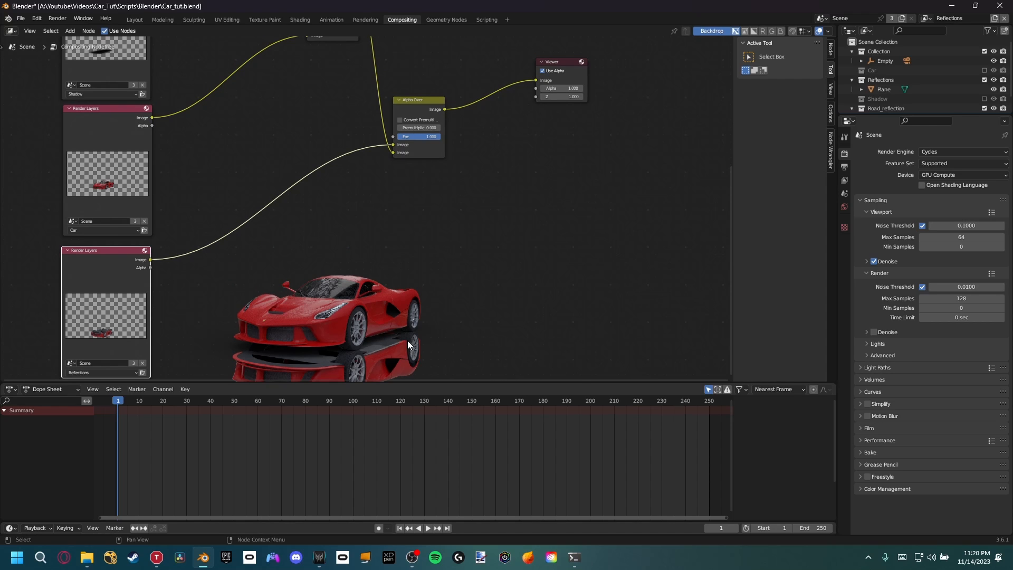
Step: Link the reflections Alpha Over to the background Alpha Over's lower image input and preview the full composite
{"action": "middle_click_drag", "start_coordinate": [481, 132], "coordinate": [463, 281]}
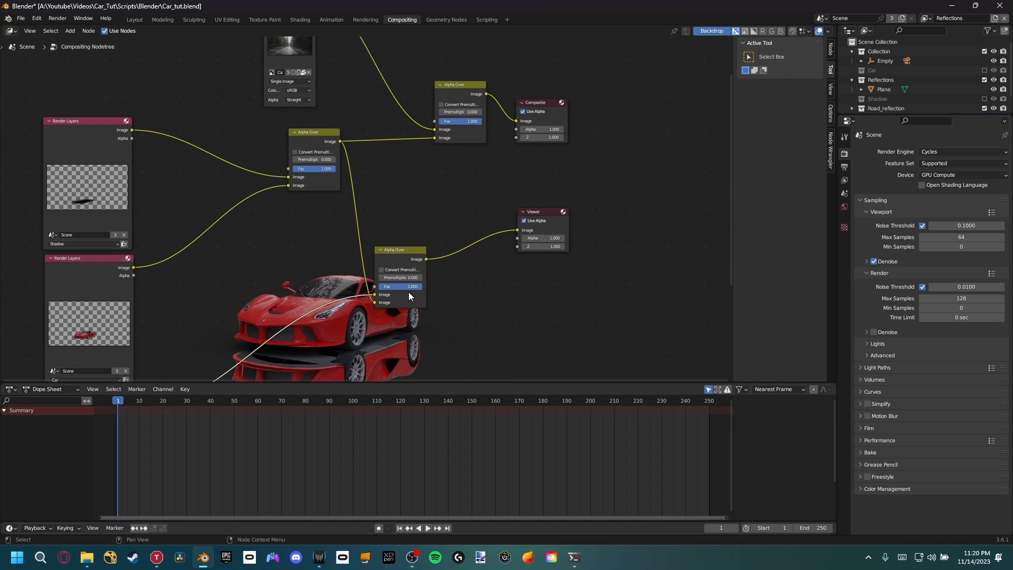
{"action": "left_click_drag", "start_coordinate": [425, 258], "coordinate": [435, 138]}
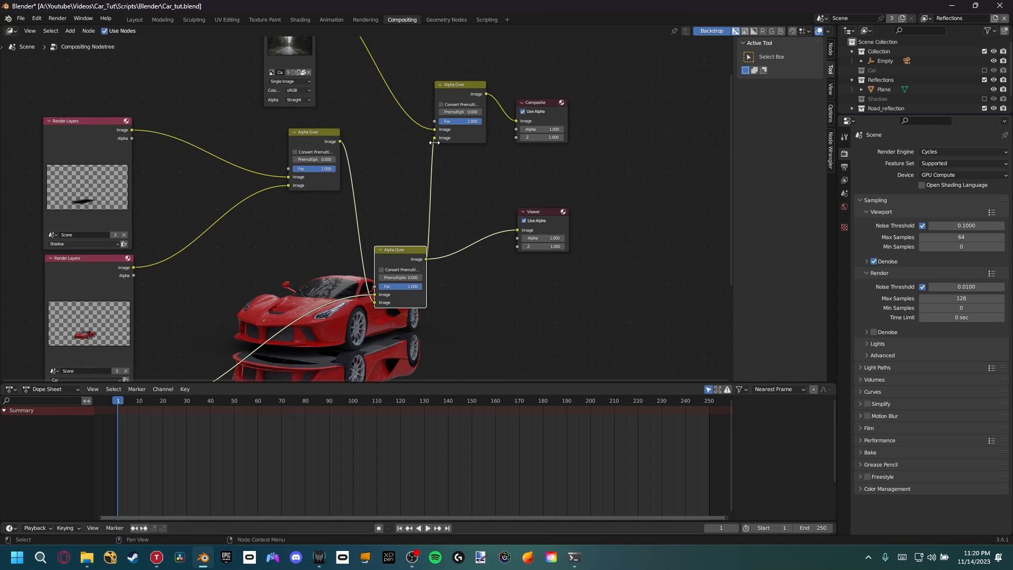
{"action": "left_click", "coordinate": [475, 92], "text": "ctrl+shift"}
{"action": "middle_click_drag", "start_coordinate": [454, 295], "coordinate": [423, 302]}
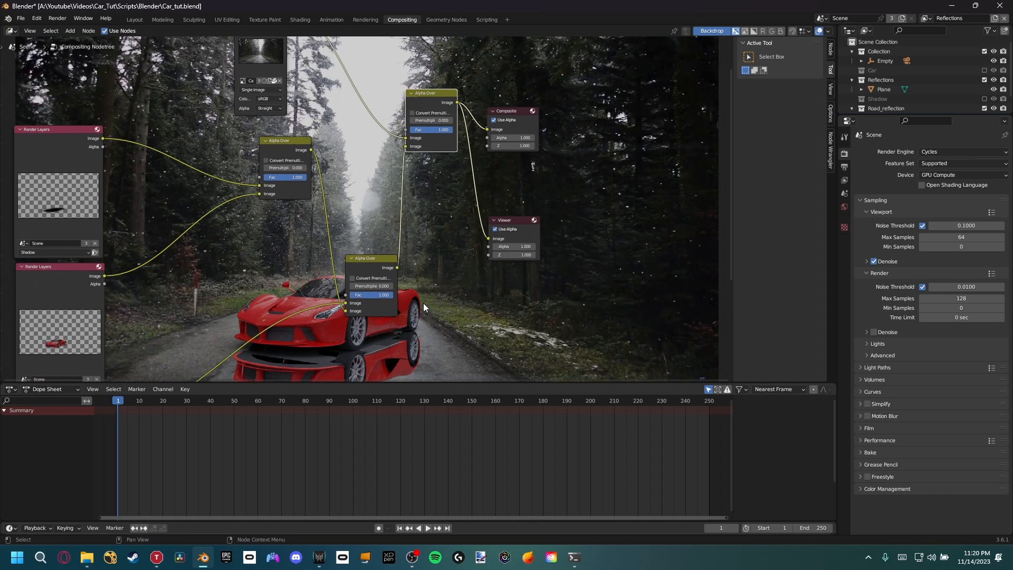
Step: Place the Shadow and Car Alpha Over node beside the reflections Alpha Over, and enlarge the compositor area over the Dope Sheet
{"action": "middle_click_drag", "start_coordinate": [339, 291], "coordinate": [377, 221]}
{"action": "left_click_drag", "start_coordinate": [320, 81], "coordinate": [270, 195]}
{"action": "middle_click_drag", "start_coordinate": [244, 221], "coordinate": [277, 193]}
{"action": "scroll", "coordinate": [277, 193], "scroll_direction": "down", "scroll_amount": 3}
{"action": "middle_click_drag", "start_coordinate": [329, 237], "coordinate": [301, 215]}
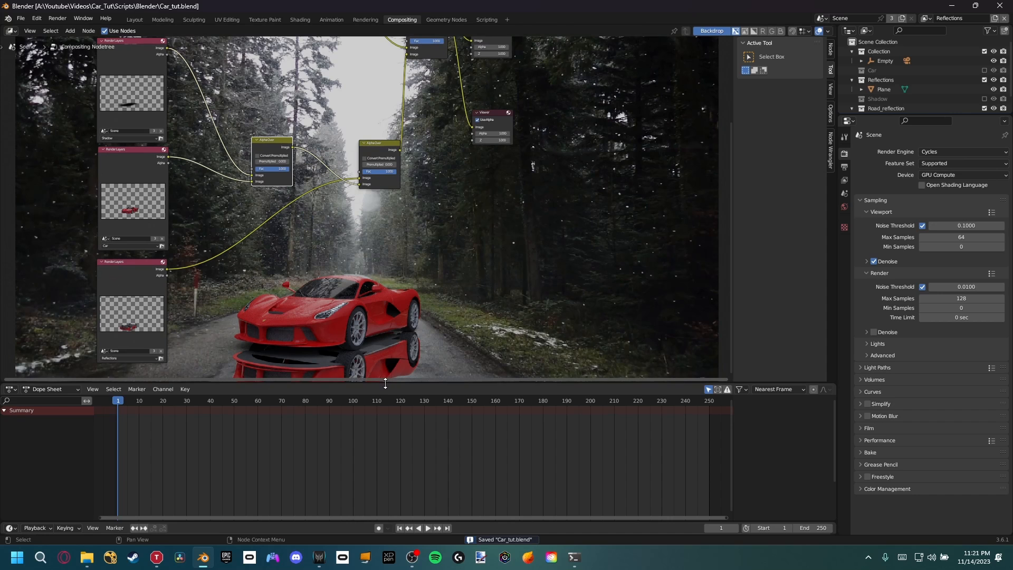
{"action": "left_click_drag", "start_coordinate": [317, 382], "coordinate": [327, 472]}
{"action": "middle_click_drag", "start_coordinate": [332, 373], "coordinate": [524, 379]}
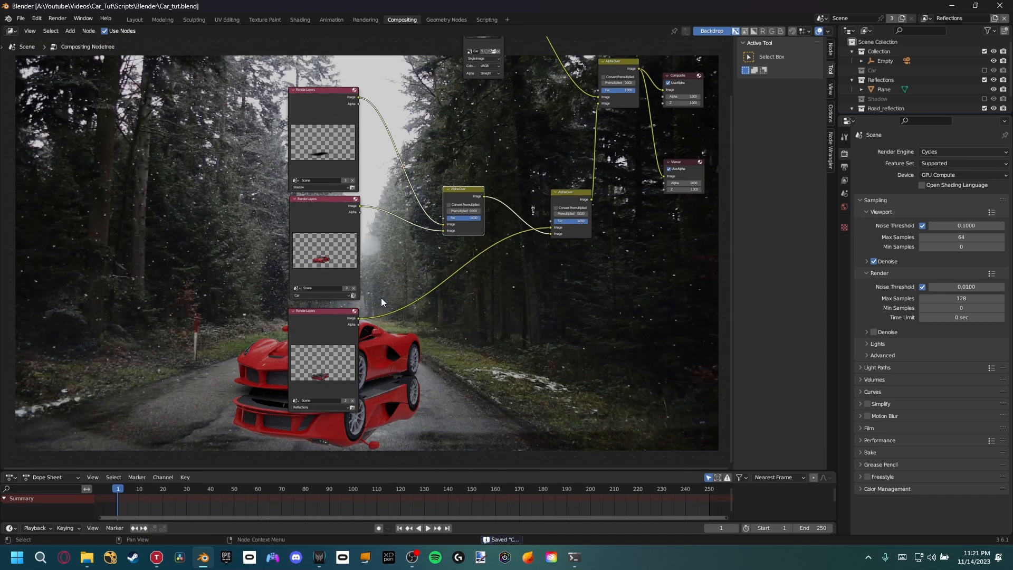
Step: Stack the Render Layers nodes in the order Reflections, Shadow, Car, and spread out the two Alpha Over nodes they feed
{"action": "left_click_drag", "start_coordinate": [332, 235], "coordinate": [205, 232]}
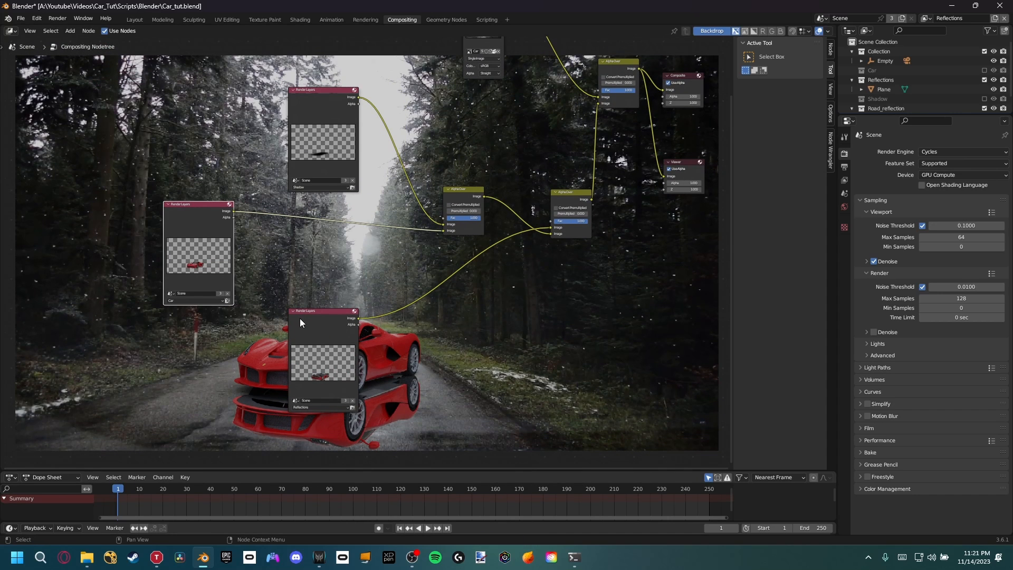
{"action": "left_click_drag", "start_coordinate": [311, 324], "coordinate": [324, 306]}
{"action": "left_click_drag", "start_coordinate": [314, 111], "coordinate": [192, 123]}
{"action": "left_click_drag", "start_coordinate": [321, 317], "coordinate": [194, 77]}
{"action": "left_click_drag", "start_coordinate": [454, 263], "coordinate": [398, 282]}
{"action": "left_click_drag", "start_coordinate": [576, 271], "coordinate": [522, 252]}
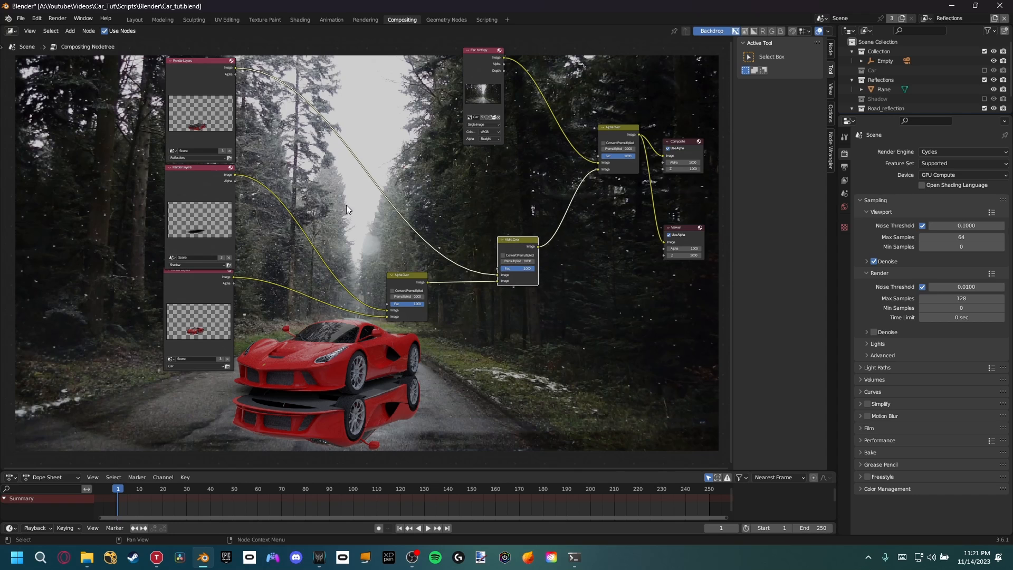
Step: Shift the Car Render Layers node slightly down so it clears the Shadow node
{"action": "middle_click_drag", "start_coordinate": [345, 204], "coordinate": [397, 233]}
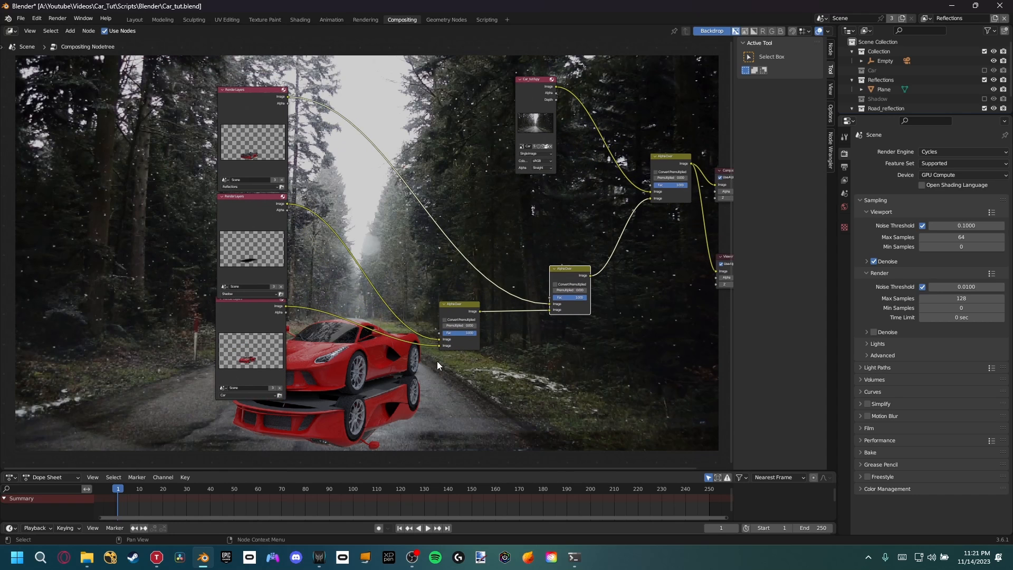
{"action": "scroll", "coordinate": [456, 349], "scroll_direction": "up", "scroll_amount": 1}
{"action": "scroll", "coordinate": [414, 336], "scroll_direction": "up", "scroll_amount": 2}
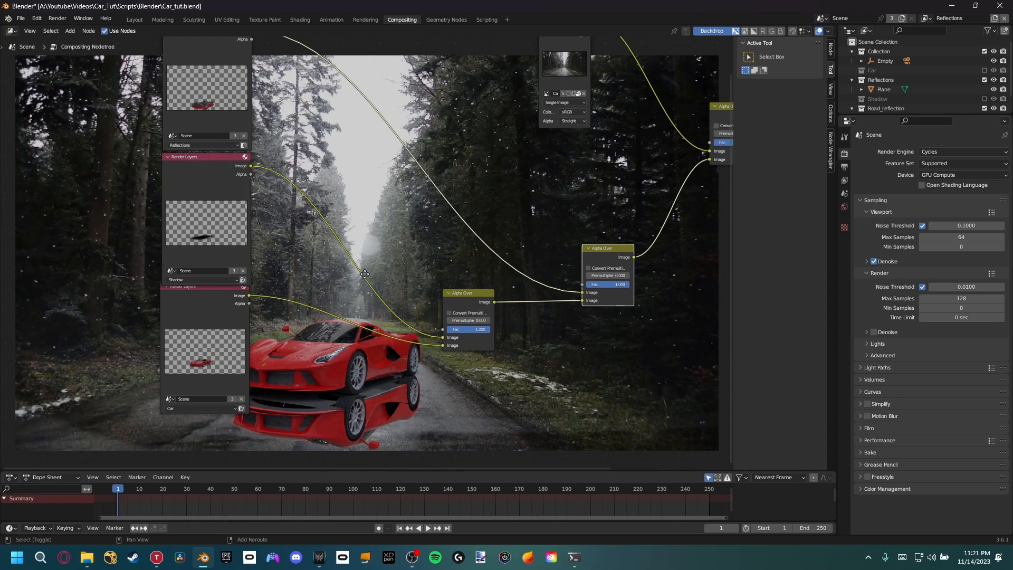
{"action": "middle_click_drag", "start_coordinate": [368, 275], "coordinate": [334, 313]}
{"action": "scroll", "coordinate": [334, 311], "scroll_direction": "down", "scroll_amount": 1}
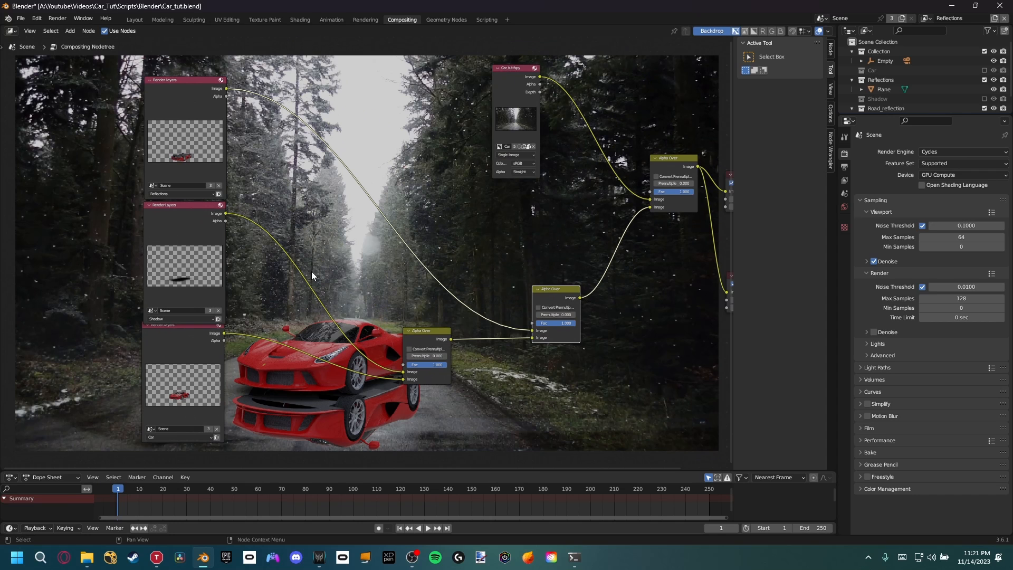
{"action": "middle_click_drag", "start_coordinate": [312, 276], "coordinate": [368, 193]}
{"action": "middle_click_drag", "start_coordinate": [391, 179], "coordinate": [365, 206]}
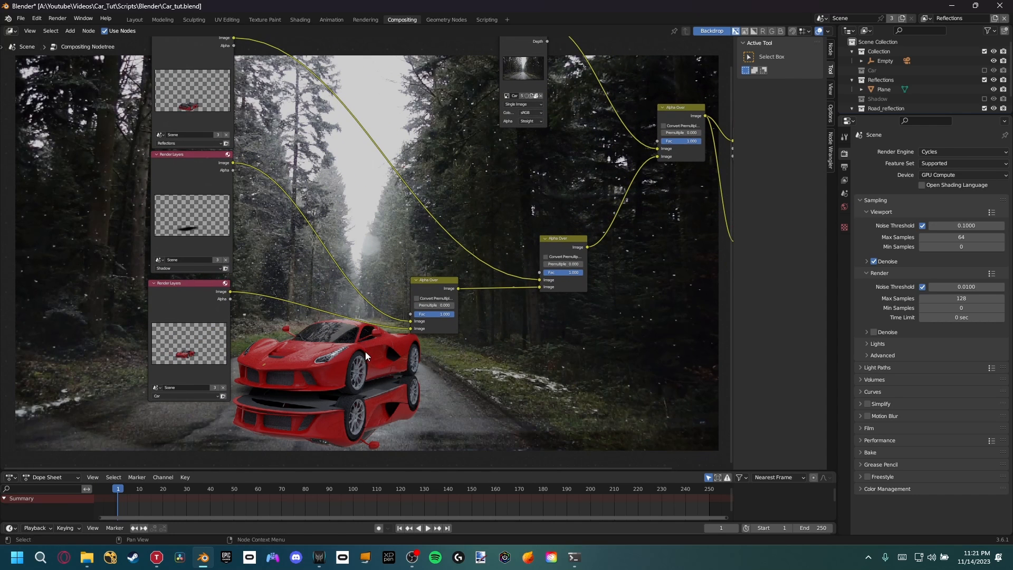
Step: Insert a Color Balance node on the link between the Car Render Layers node and its Alpha Over
{"action": "middle_click_drag", "start_coordinate": [294, 311], "coordinate": [298, 263]}
{"action": "key", "text": "shift+a"}
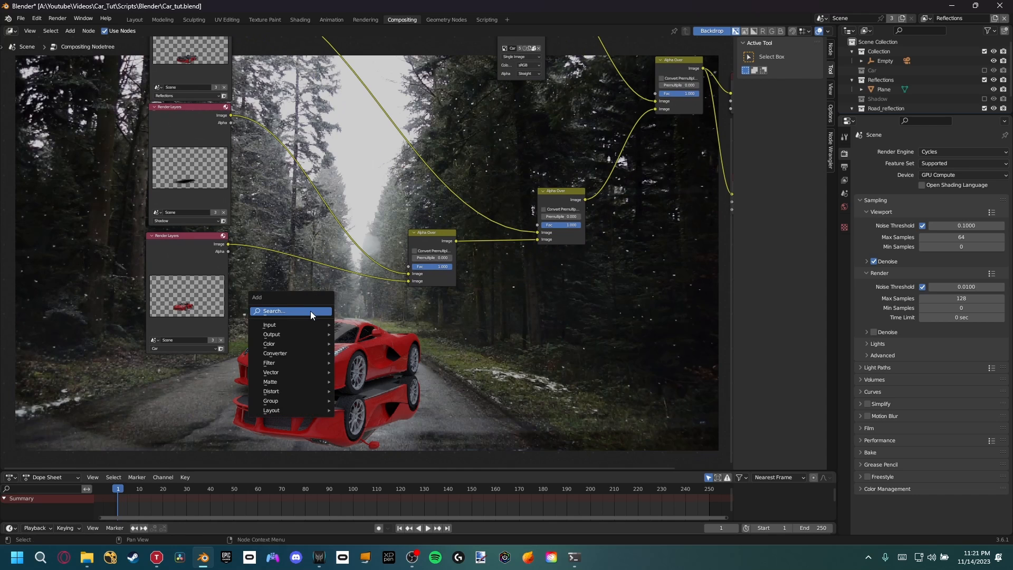
{"action": "left_click", "coordinate": [310, 311]}
{"action": "type", "text": "color"}
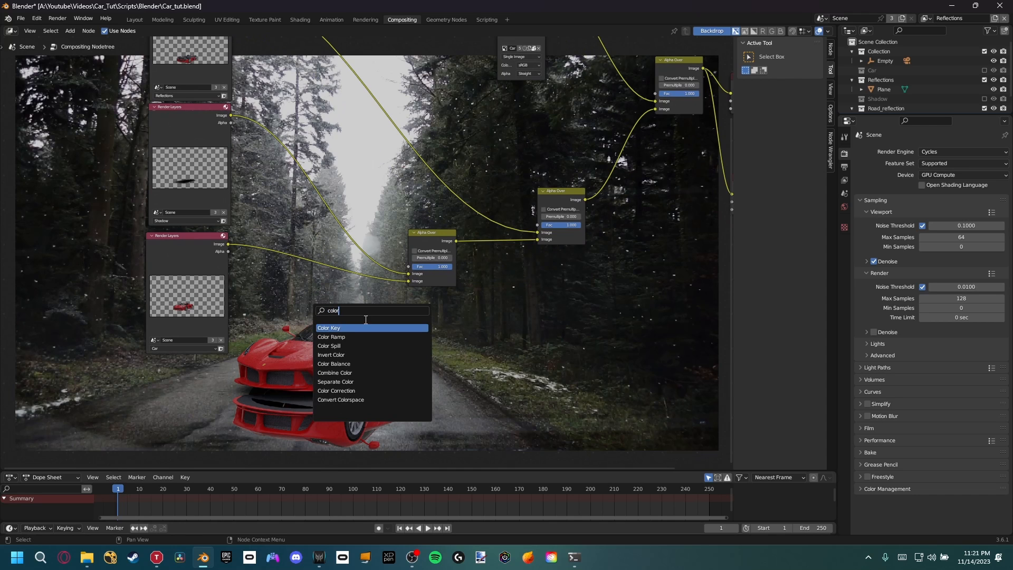
{"action": "left_click", "coordinate": [333, 364]}
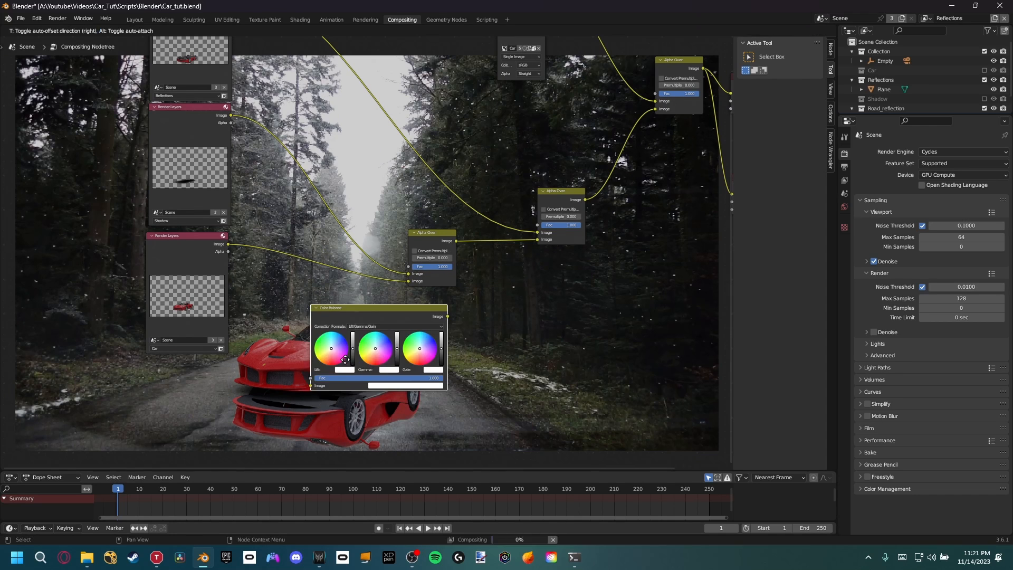
{"action": "left_click", "coordinate": [266, 319]}
Step: Space out the Car and Color Balance nodes, and set the Color Balance correction formula to Offset/Power/Slope (ASC-CDL)
{"action": "left_click_drag", "start_coordinate": [179, 235], "coordinate": [137, 282]}
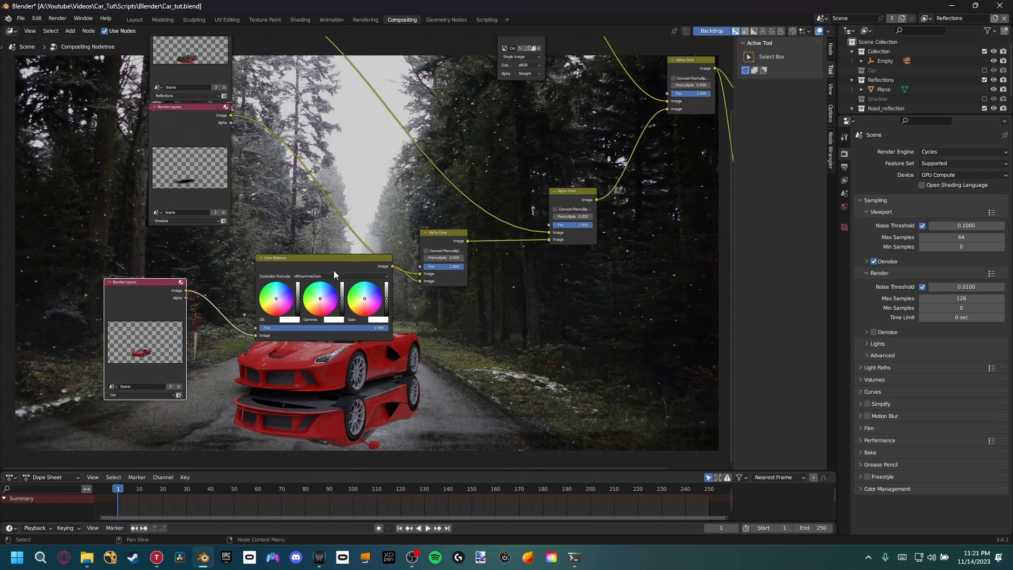
{"action": "left_click_drag", "start_coordinate": [334, 270], "coordinate": [273, 279]}
{"action": "middle_click_drag", "start_coordinate": [301, 277], "coordinate": [182, 264]}
{"action": "left_click", "coordinate": [127, 267]}
{"action": "left_click", "coordinate": [132, 285]}
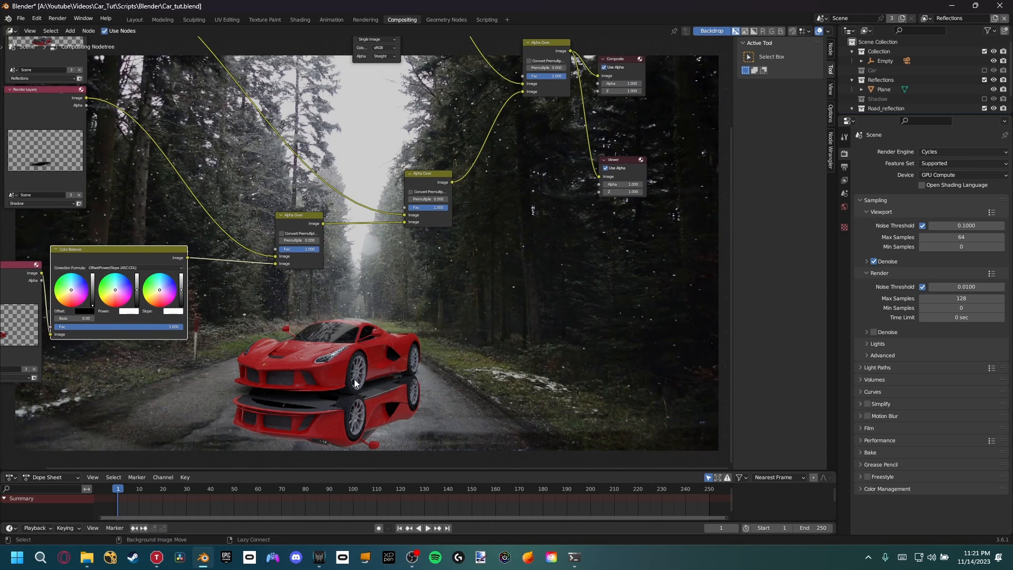
Step: Enlarge the backdrop image and slightly lower the brightness of the Color Balance Power
{"action": "key", "text": "alt+v"}
{"action": "key", "text": "alt+v"}
{"action": "key", "text": "v"}
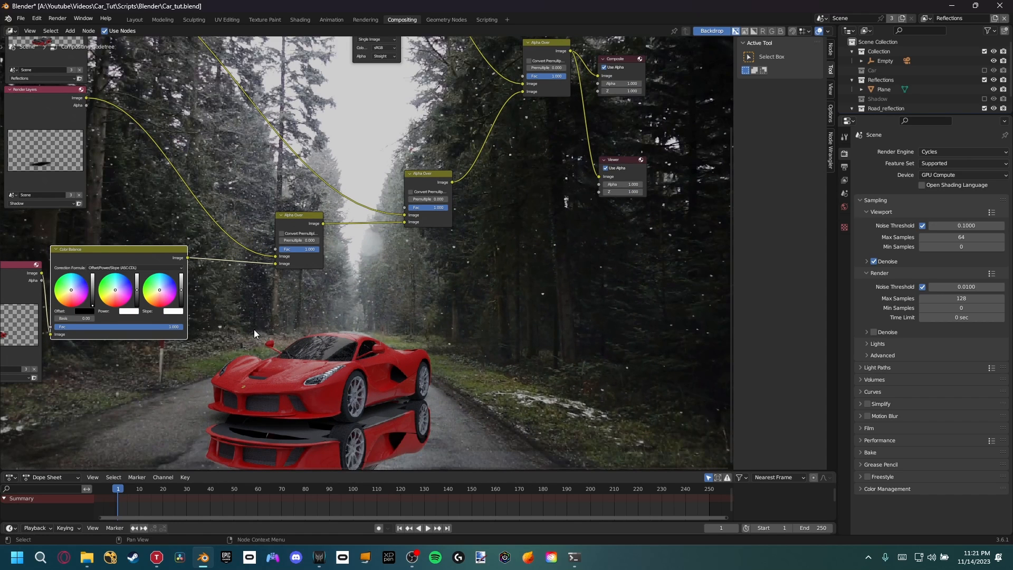
{"action": "left_click", "coordinate": [138, 297]}
{"action": "left_click_drag", "start_coordinate": [137, 290], "coordinate": [136, 292]}
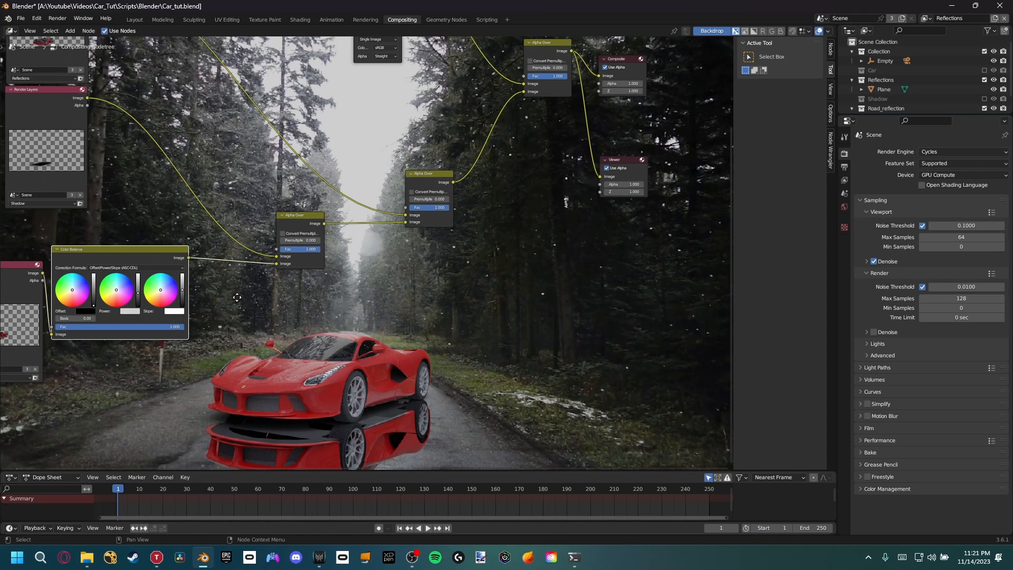
Step: Slightly raise the brightness of the Color Balance Slope
{"action": "middle_click_drag", "start_coordinate": [217, 312], "coordinate": [297, 296]}
{"action": "left_click_drag", "start_coordinate": [262, 278], "coordinate": [262, 269]}
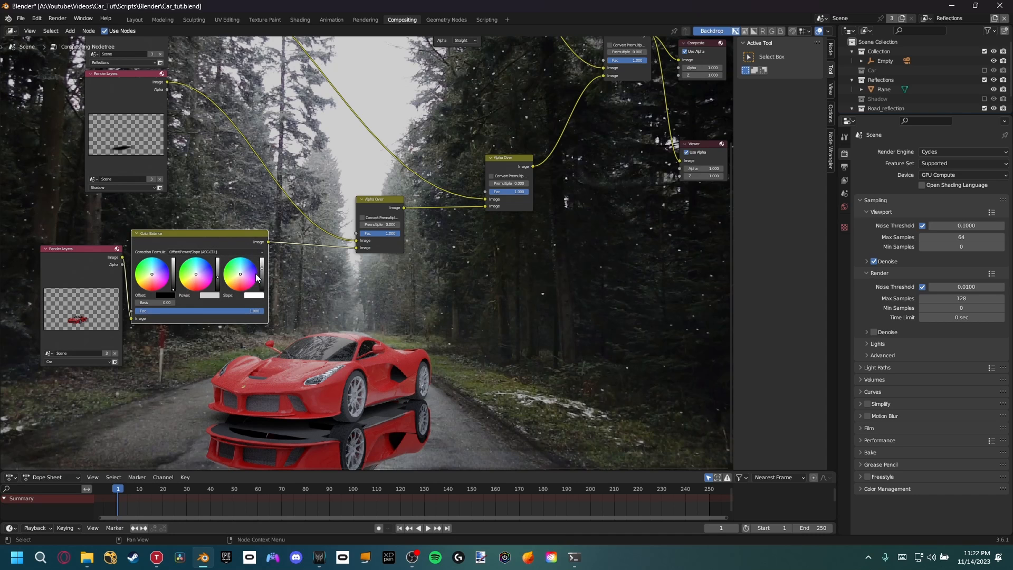
{"action": "middle_click_drag", "start_coordinate": [356, 349], "coordinate": [329, 334]}
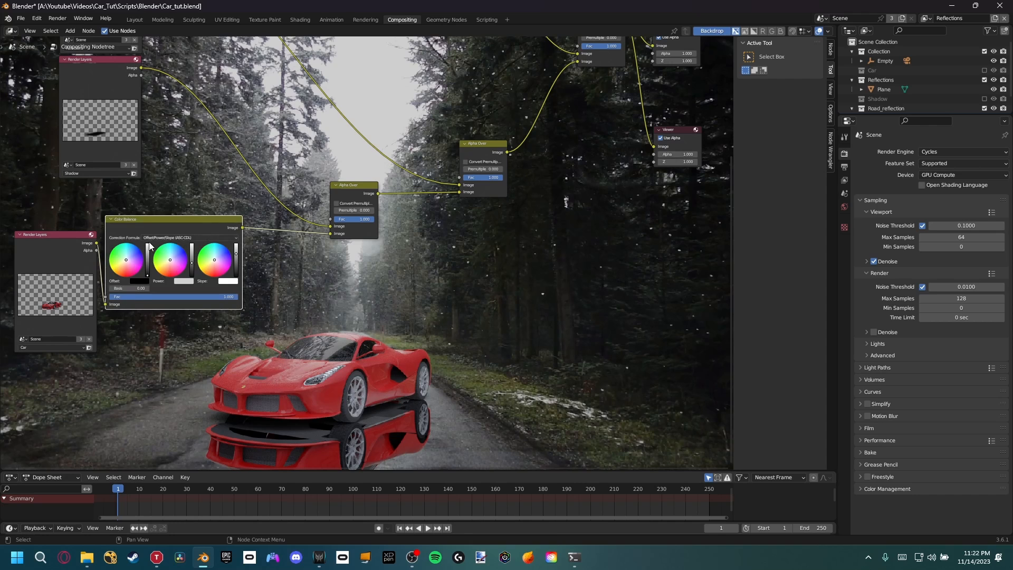
Step: Move the Car and Color Balance nodes farther from the Alpha Over and insert a Hue/Saturation/Value node on the link between them
{"action": "middle_click_drag", "start_coordinate": [62, 269], "coordinate": [149, 244]}
{"action": "left_click_drag", "start_coordinate": [82, 179], "coordinate": [304, 232]}
{"action": "left_click_drag", "start_coordinate": [139, 239], "coordinate": [17, 252]}
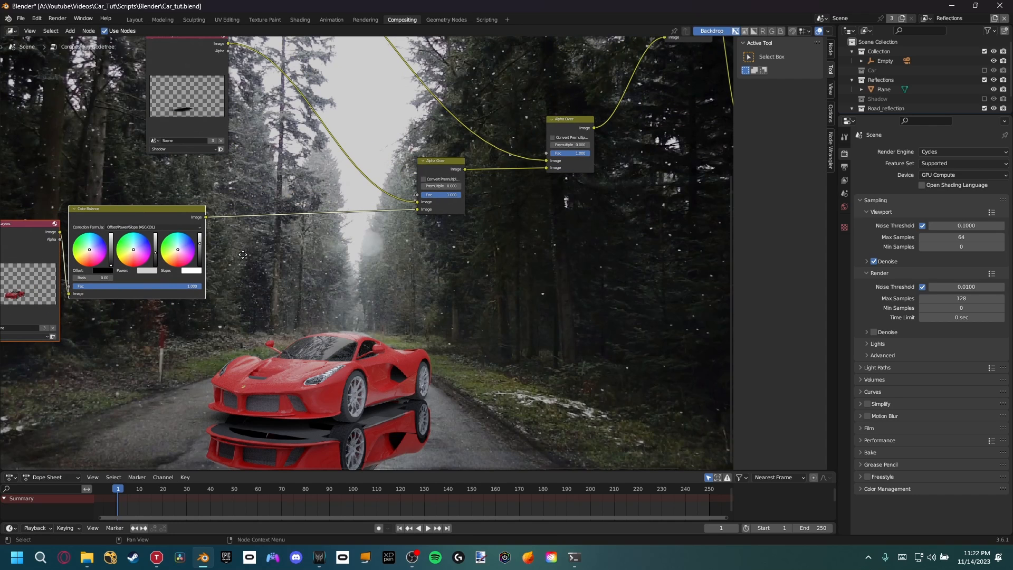
{"action": "key", "text": "shift+a"}
{"action": "left_click", "coordinate": [264, 257]}
{"action": "type", "text": "satu"}
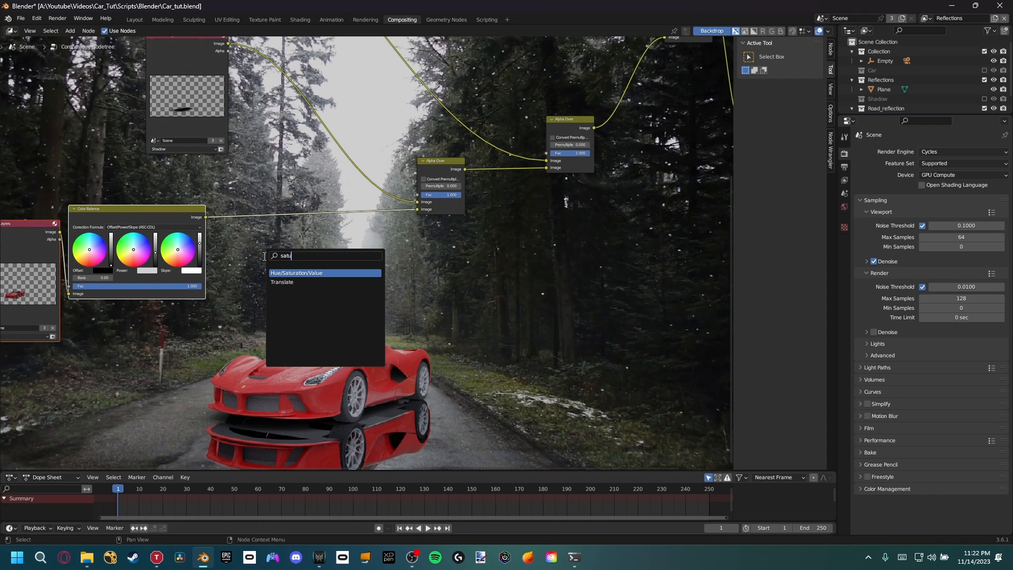
{"action": "left_click", "coordinate": [305, 273]}
{"action": "left_click", "coordinate": [279, 232]}
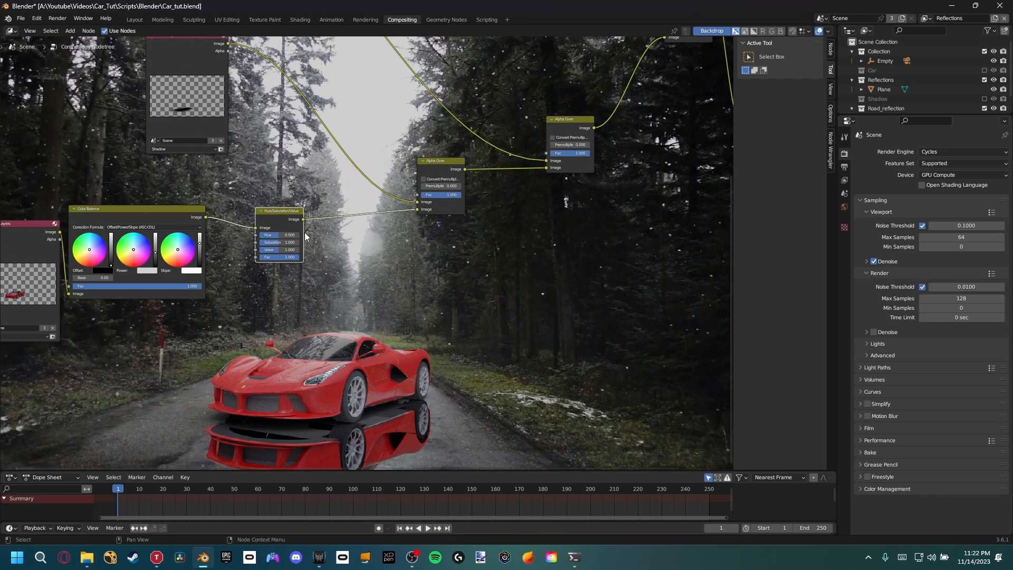
Step: Set the car's Hue/Saturation/Value node to a Saturation of 0.925 and a Value of 0.547
{"action": "scroll", "coordinate": [180, 251], "scroll_direction": "up", "scroll_amount": 2}
{"action": "left_click_drag", "start_coordinate": [174, 241], "coordinate": [164, 241]}
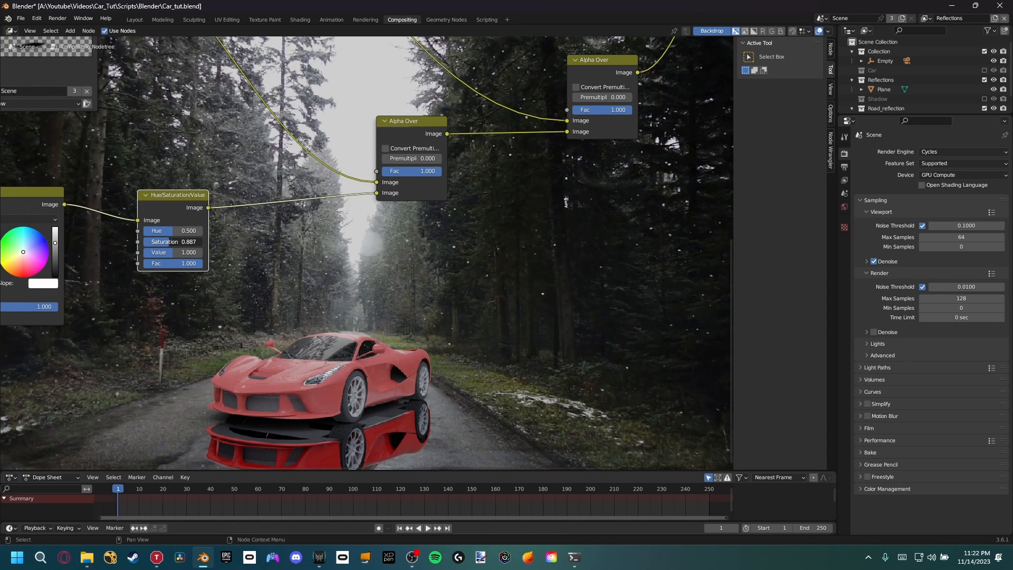
{"action": "left_click_drag", "start_coordinate": [165, 242], "coordinate": [166, 241]}
{"action": "middle_click_drag", "start_coordinate": [169, 243], "coordinate": [232, 254]}
{"action": "left_click_drag", "start_coordinate": [232, 262], "coordinate": [219, 262]}
{"action": "scroll", "coordinate": [343, 348], "scroll_direction": "down", "scroll_amount": 2}
{"action": "middle_click_drag", "start_coordinate": [339, 351], "coordinate": [402, 344], "text": "shift"}
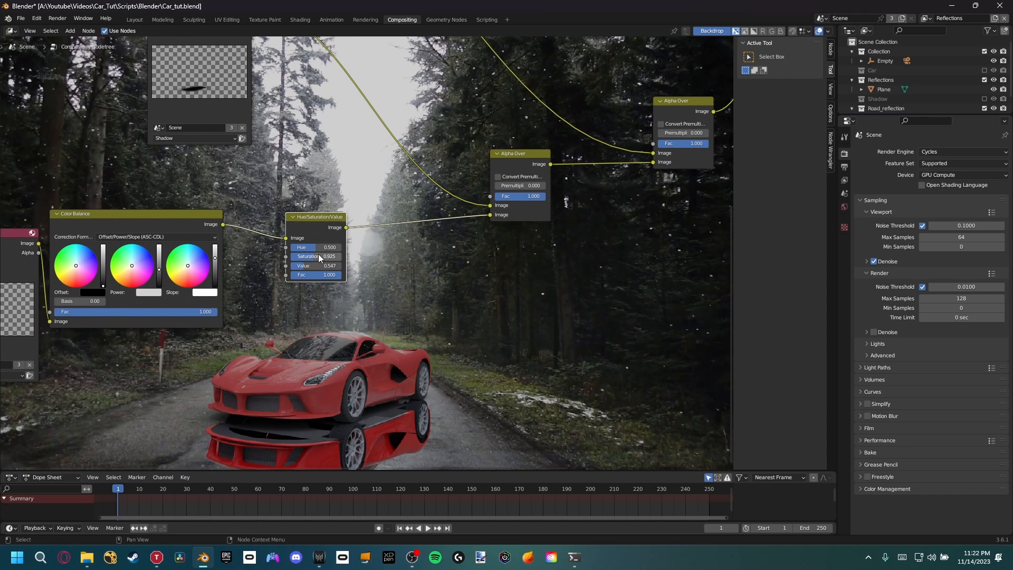
Step: Mute and unmute the Color Balance and Hue/Saturation/Value nodes to compare the car with and without the correction
{"action": "left_click", "coordinate": [152, 213]}
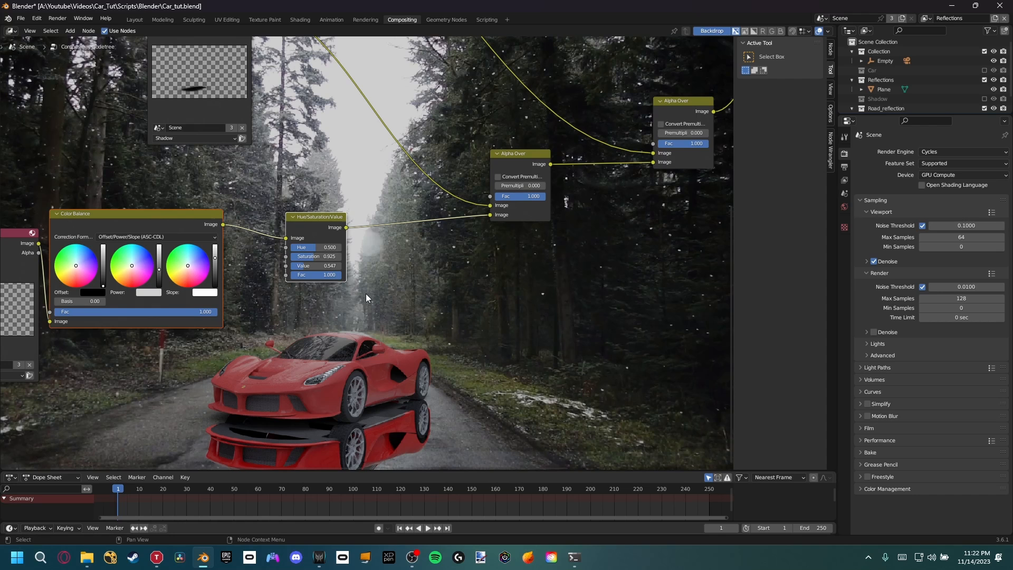
{"action": "key", "text": "m"}
{"action": "key", "text": "m"}
{"action": "scroll", "coordinate": [339, 308], "scroll_direction": "down", "scroll_amount": 3}
{"action": "middle_click_drag", "start_coordinate": [344, 314], "coordinate": [394, 354], "text": "shift"}
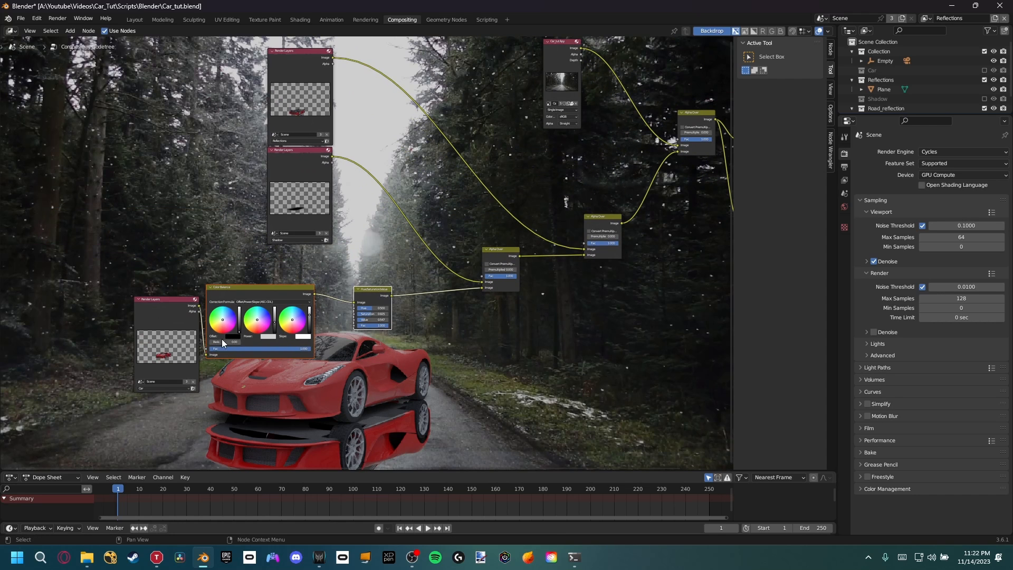
Step: Move the Car Render Layers node farther from its Color Balance node and select the car's Color Balance and Hue/Saturation/Value nodes
{"action": "left_click_drag", "start_coordinate": [174, 336], "coordinate": [141, 341]}
{"action": "left_click", "coordinate": [258, 291]}
{"action": "left_click", "coordinate": [376, 296], "text": "shift"}
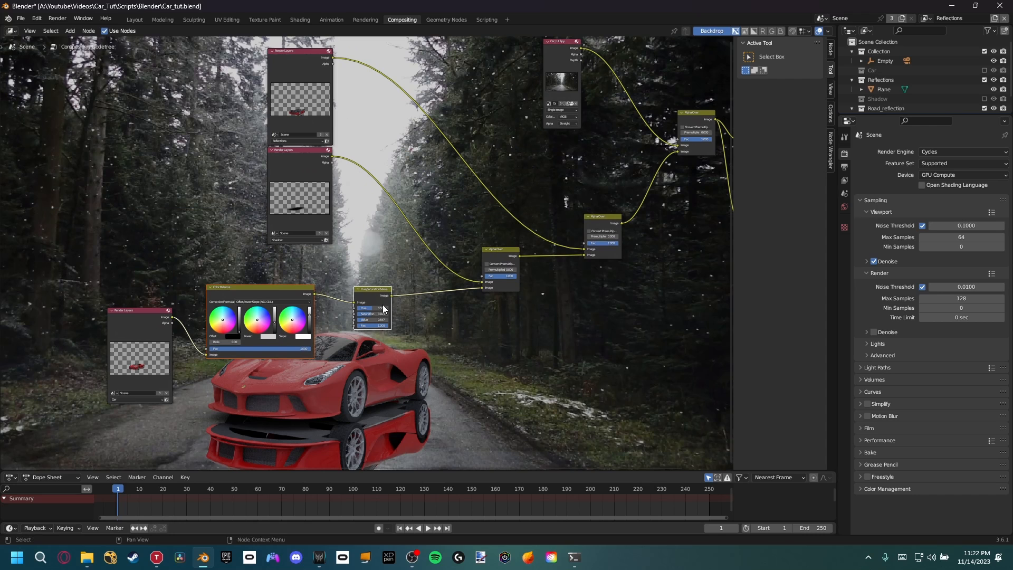
Step: Bypass the reflections Alpha Over by linking the car and shadow Alpha Over output directly to the final Alpha Over
{"action": "middle_click_drag", "start_coordinate": [335, 251], "coordinate": [331, 287]}
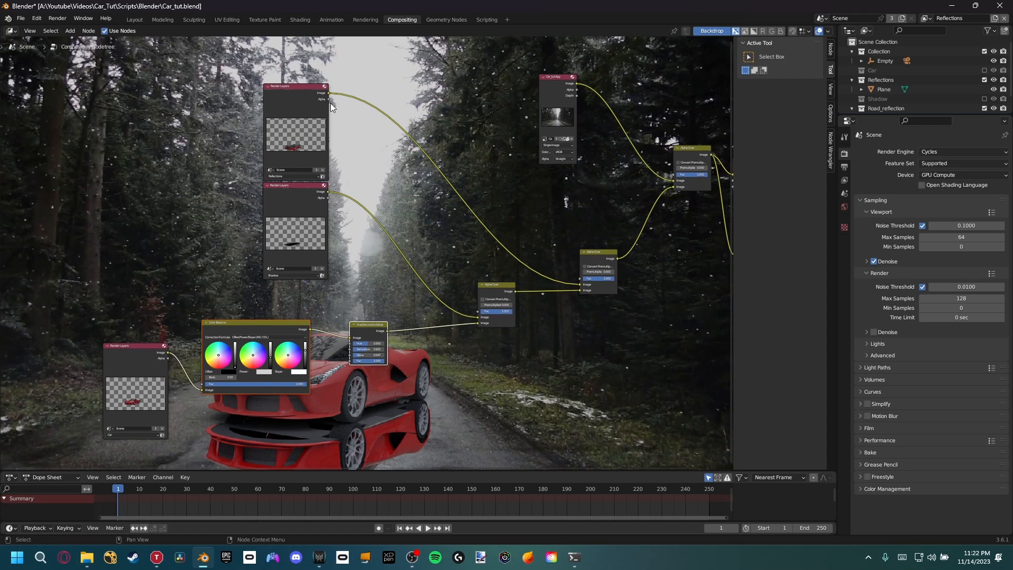
{"action": "middle_click_drag", "start_coordinate": [394, 247], "coordinate": [347, 214]}
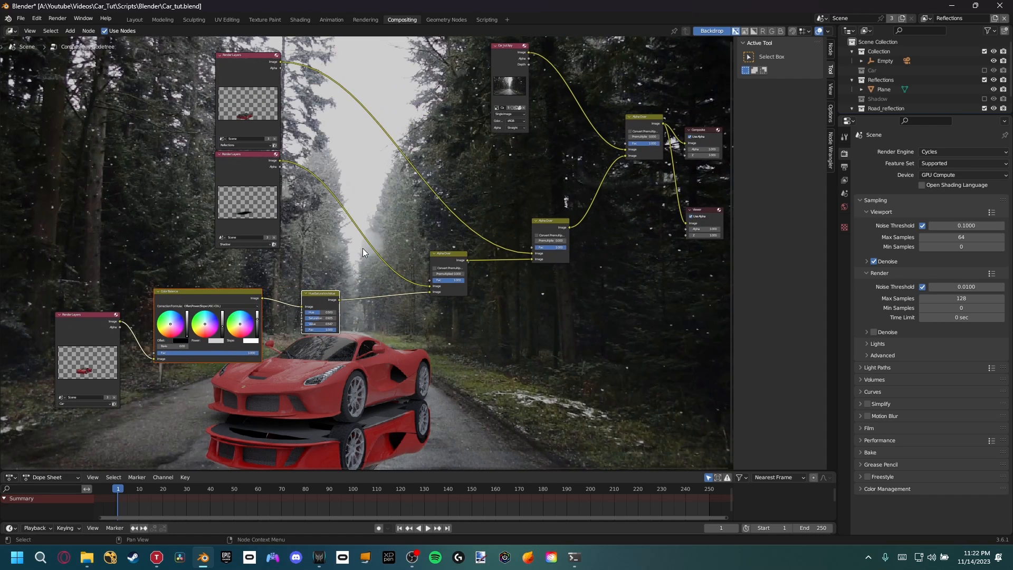
{"action": "middle_click_drag", "start_coordinate": [314, 150], "coordinate": [286, 145]}
{"action": "left_click", "coordinate": [518, 215]}
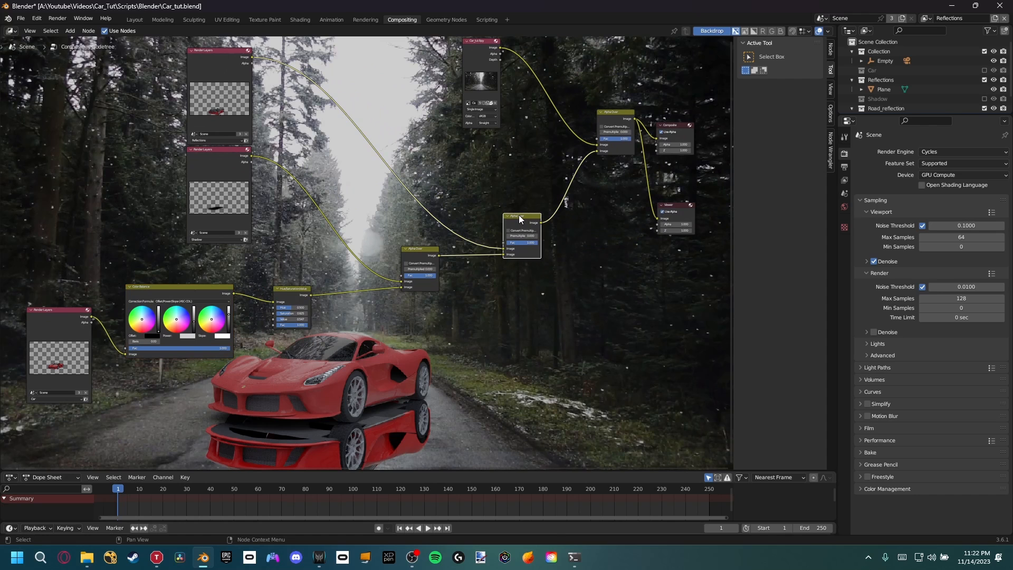
{"action": "key", "text": "m"}
{"action": "key", "text": "m"}
{"action": "left_click_drag", "start_coordinate": [439, 255], "coordinate": [598, 151]}
{"action": "middle_click_drag", "start_coordinate": [567, 215], "coordinate": [536, 212]}
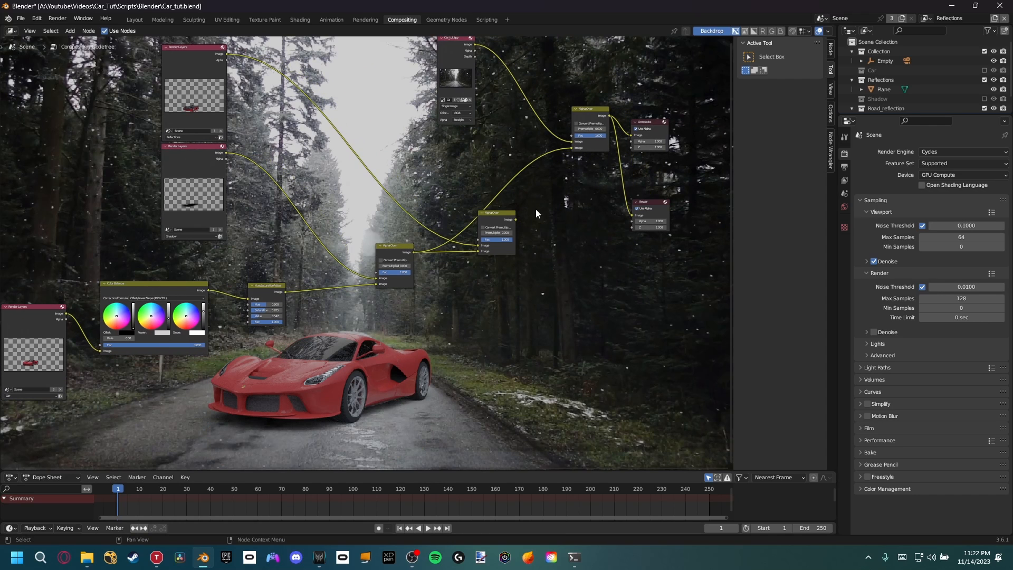
Step: Move the Shadow Render Layers node aside and insert a duplicate of the car's Color Balance node on its link
{"action": "middle_click_drag", "start_coordinate": [365, 375], "coordinate": [359, 328]}
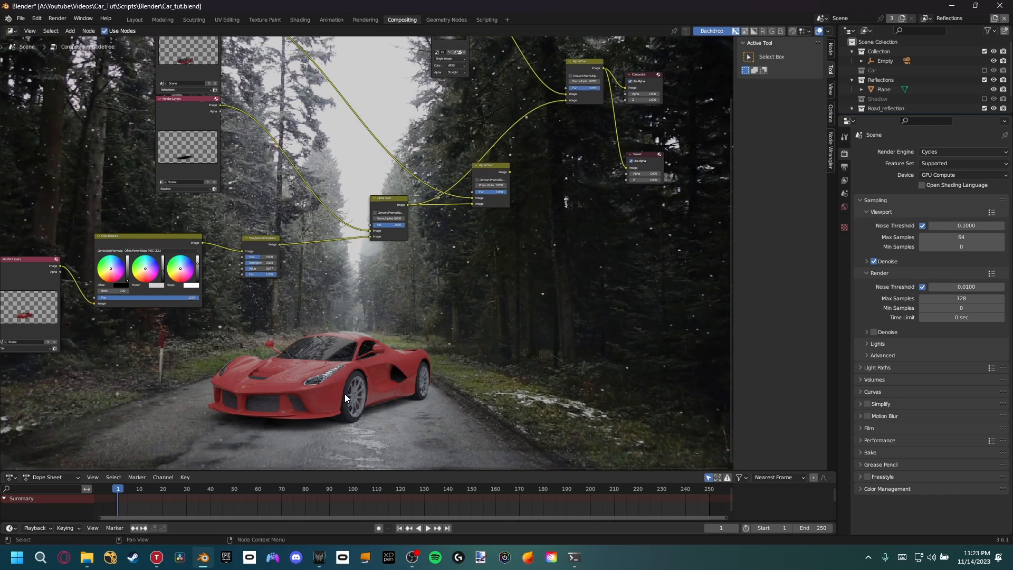
{"action": "middle_click_drag", "start_coordinate": [344, 394], "coordinate": [367, 376]}
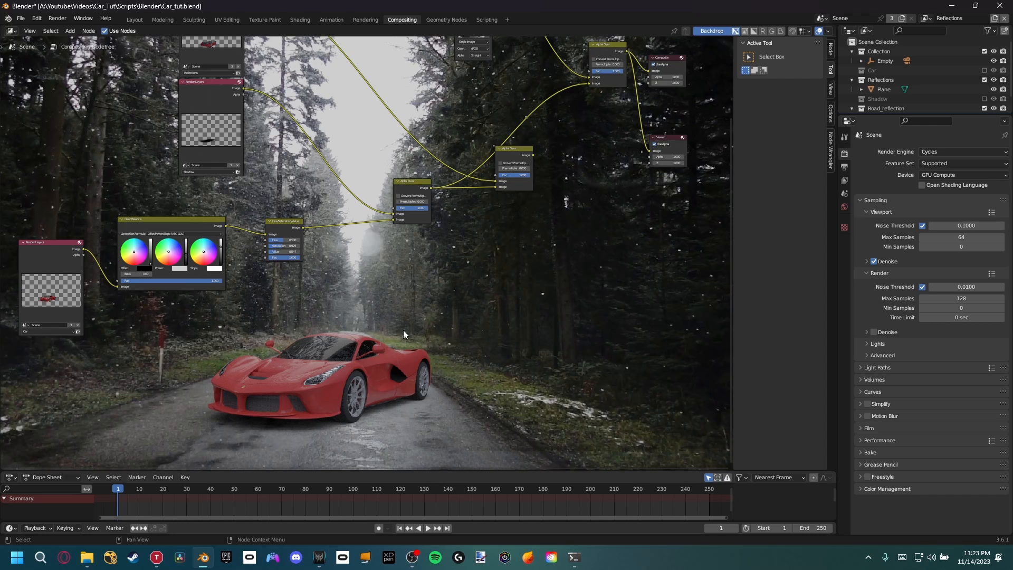
{"action": "middle_click_drag", "start_coordinate": [402, 386], "coordinate": [474, 365]}
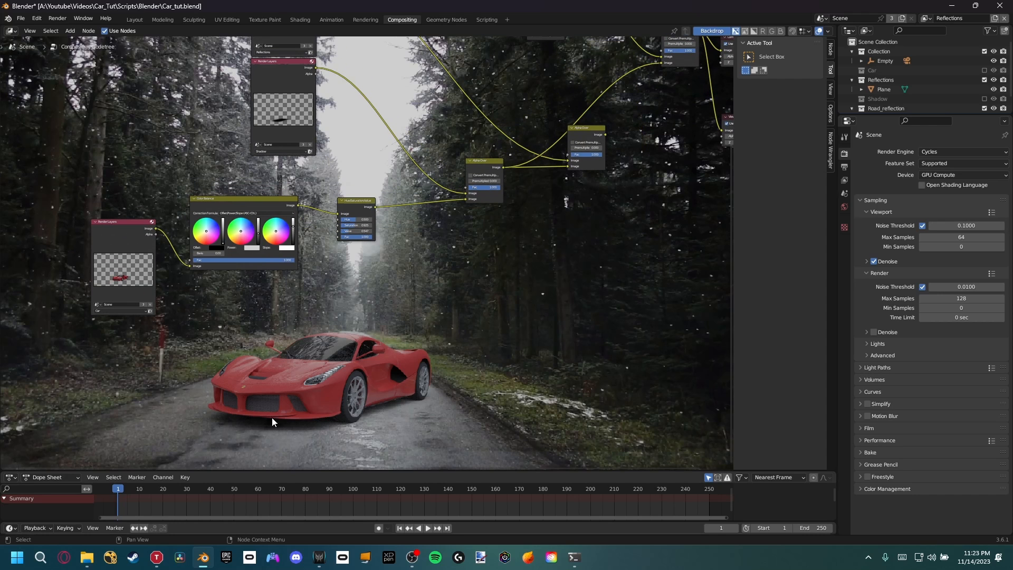
{"action": "middle_click_drag", "start_coordinate": [305, 187], "coordinate": [289, 264]}
{"action": "left_click_drag", "start_coordinate": [275, 157], "coordinate": [232, 166]}
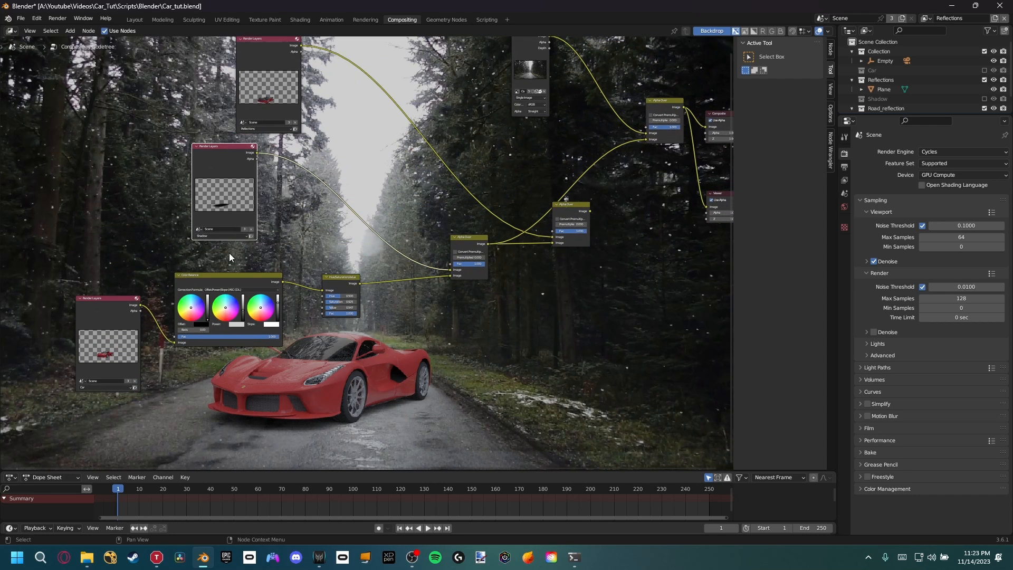
{"action": "left_click", "coordinate": [220, 276]}
{"action": "key", "text": "shift+d"}
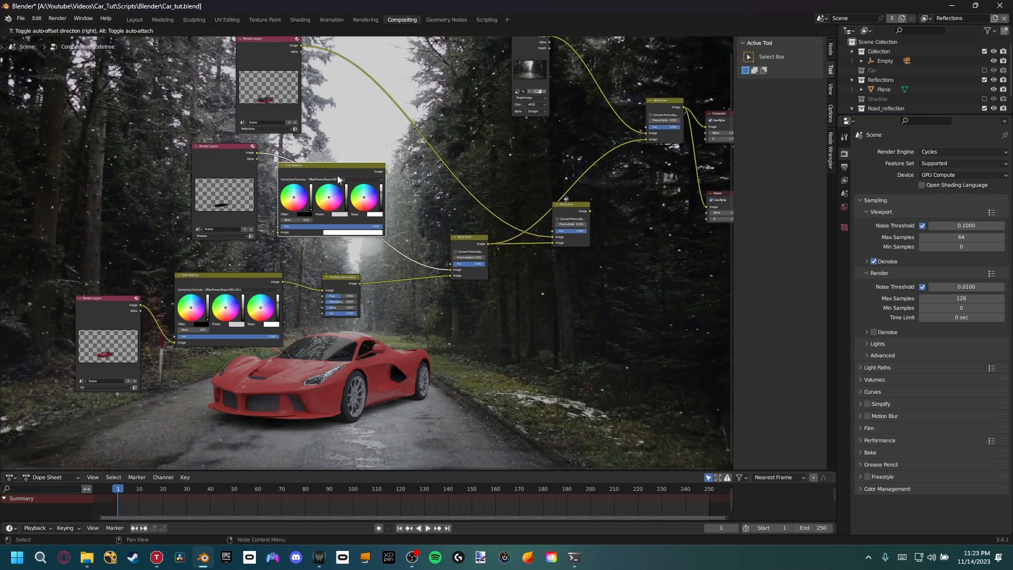
{"action": "left_click", "coordinate": [339, 176]}
Step: Reset the shadow's Color Balance node and set its correction formula to Offset/Power/Slope (ASC-CDL)
{"action": "middle_click_drag", "start_coordinate": [339, 177], "coordinate": [254, 176]}
{"action": "scroll", "coordinate": [312, 181], "scroll_direction": "up", "scroll_amount": 2}
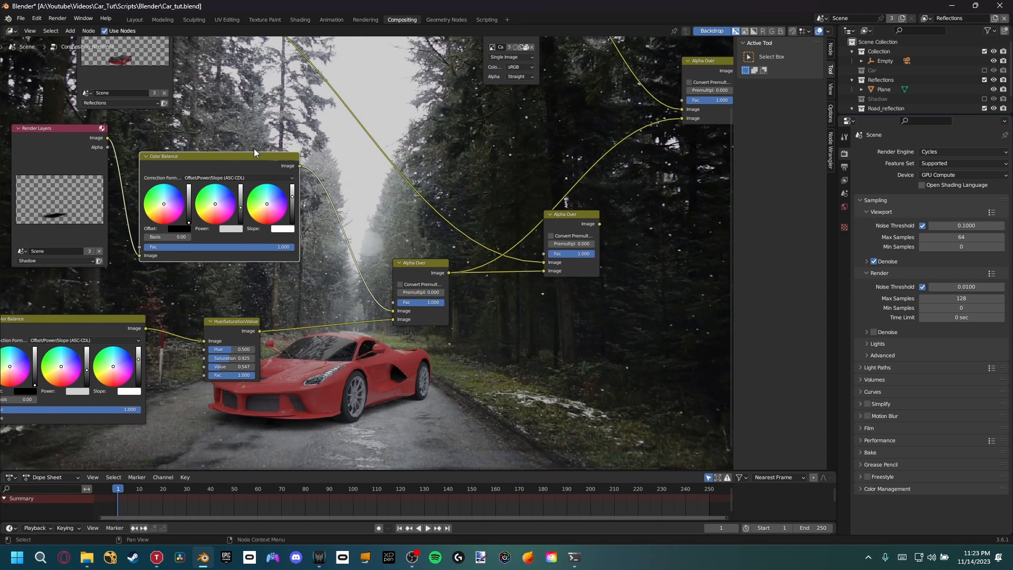
{"action": "key", "text": "BackSpace"}
{"action": "left_click", "coordinate": [236, 178]}
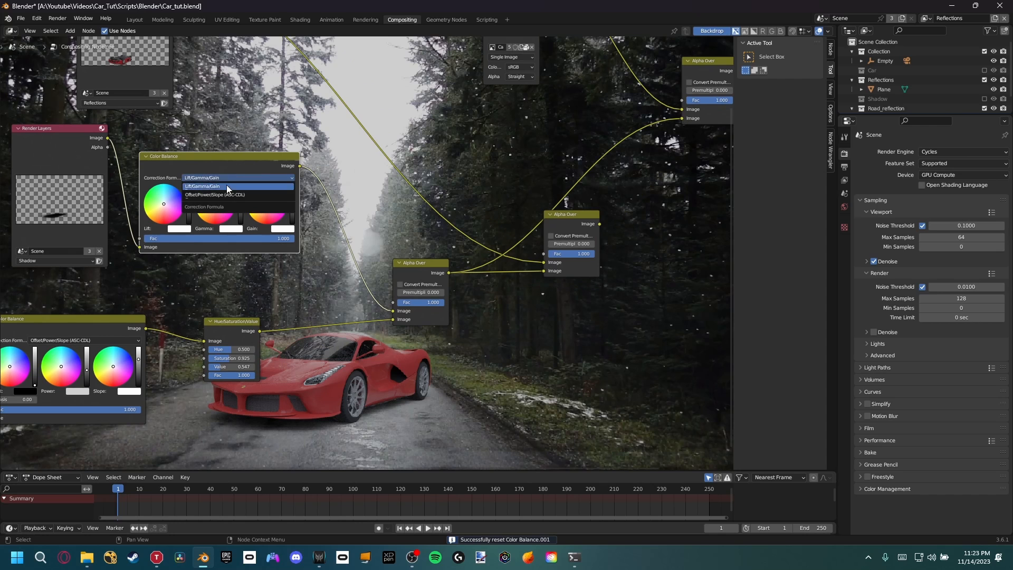
{"action": "left_click", "coordinate": [215, 195]}
Step: Raise the brightness of the Power color on the shadow's Color Balance node
{"action": "scroll", "coordinate": [233, 213], "scroll_direction": "up", "scroll_amount": 2}
{"action": "middle_click_drag", "start_coordinate": [232, 213], "coordinate": [159, 186]}
{"action": "left_click_drag", "start_coordinate": [138, 165], "coordinate": [134, 136]}
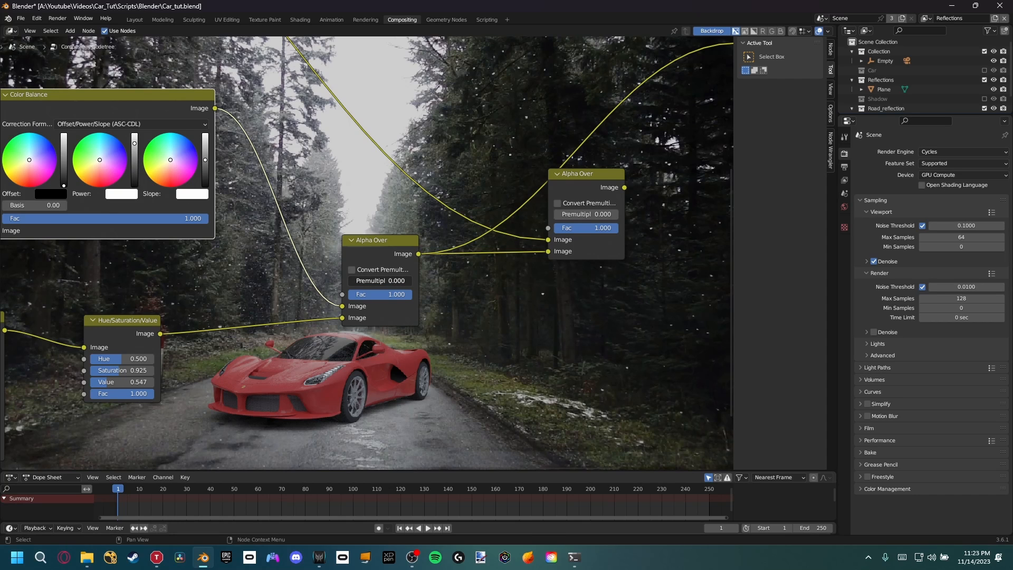
{"action": "left_click", "coordinate": [392, 278]}
{"action": "key", "text": "Return"}
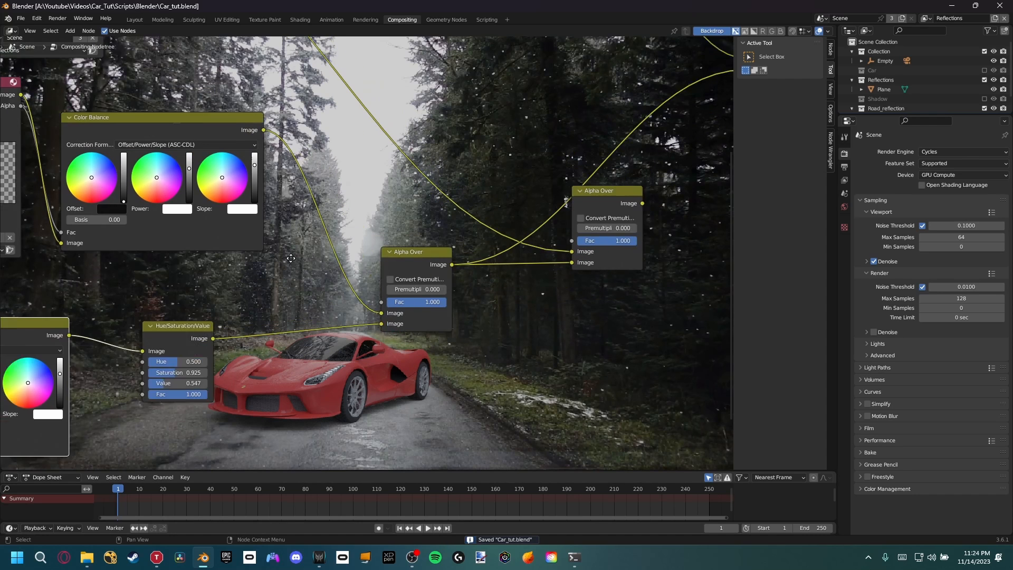
Step: Check the blended car and shadow in the backdrop and save the Blender file
{"action": "middle_click_drag", "start_coordinate": [296, 265], "coordinate": [266, 243]}
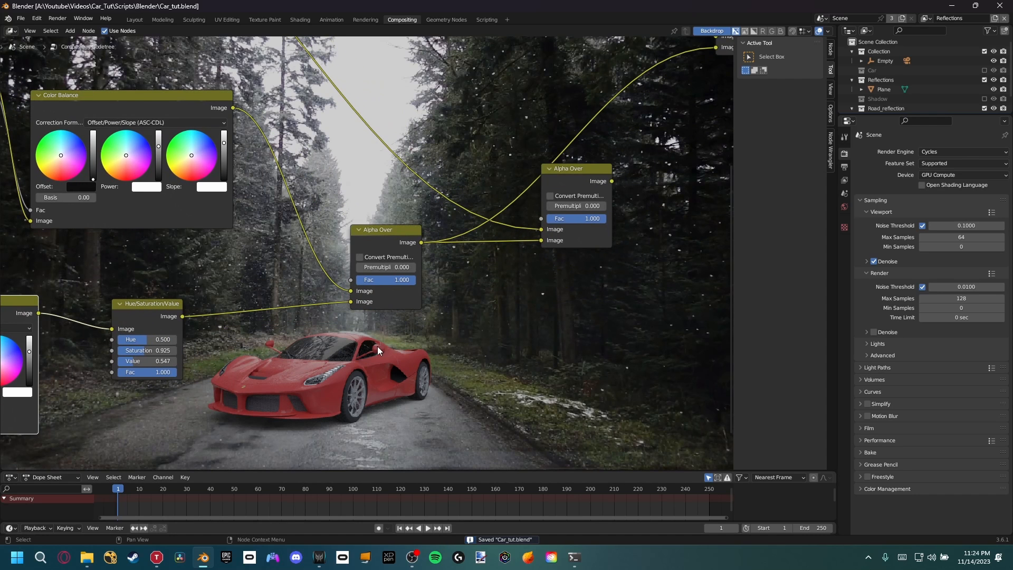
{"action": "scroll", "coordinate": [293, 398], "scroll_direction": "down", "scroll_amount": 1}
{"action": "middle_click_drag", "start_coordinate": [293, 400], "coordinate": [270, 402], "text": "shift"}
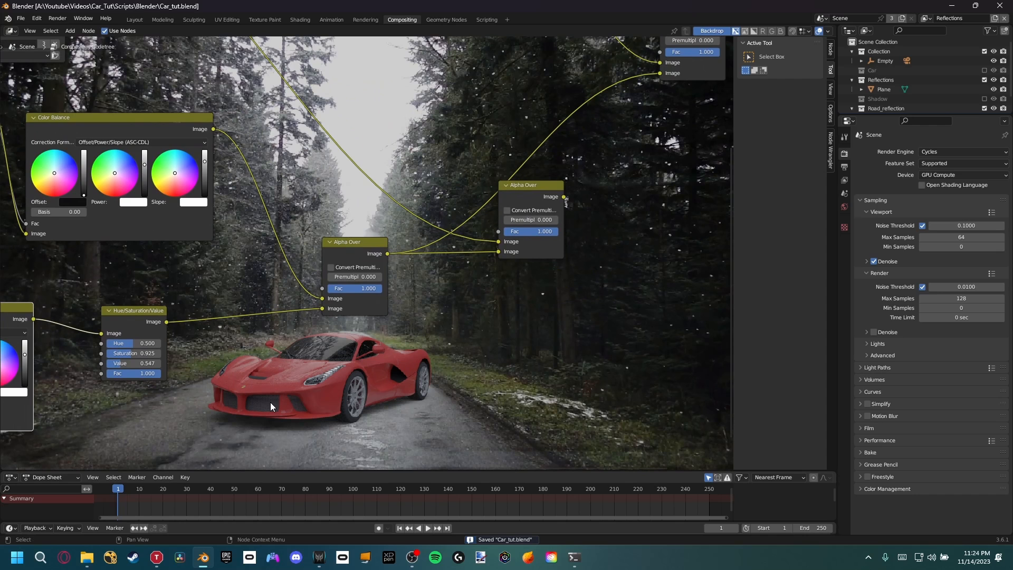
{"action": "middle_click_drag", "start_coordinate": [218, 356], "coordinate": [260, 375], "text": "shift"}
{"action": "key", "text": "ctrl+s"}
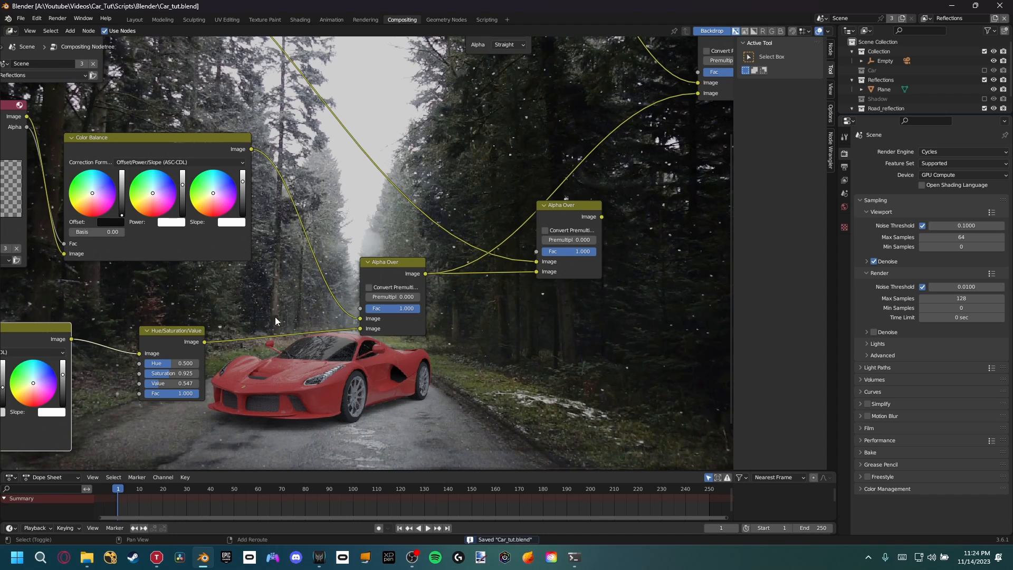
{"action": "middle_click_drag", "start_coordinate": [274, 316], "coordinate": [291, 299], "text": "shift"}
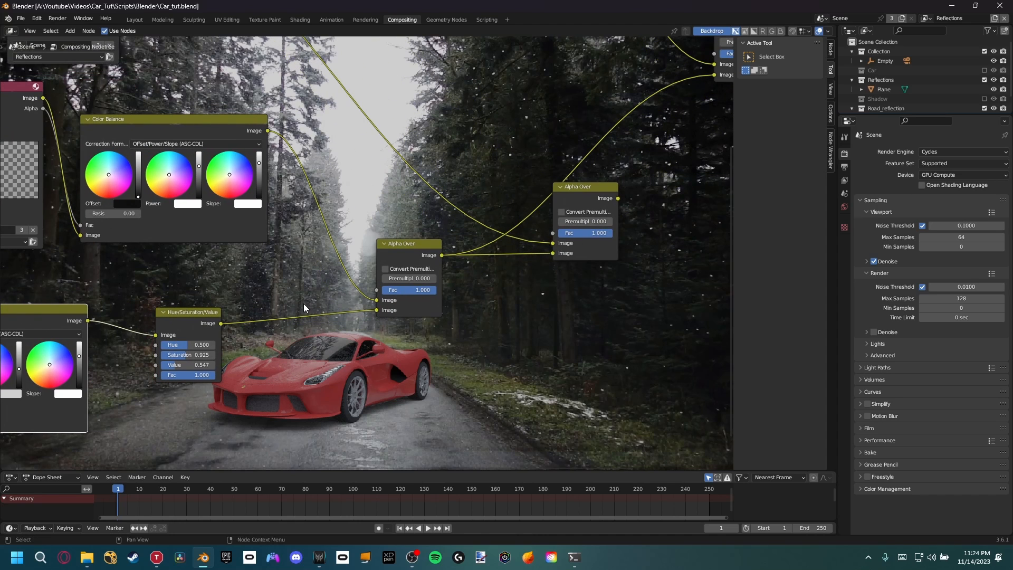
Step: Link the reflections Alpha Over output back into the final Alpha Over to show the reflection again
{"action": "scroll", "coordinate": [305, 301], "scroll_direction": "down", "scroll_amount": 3}
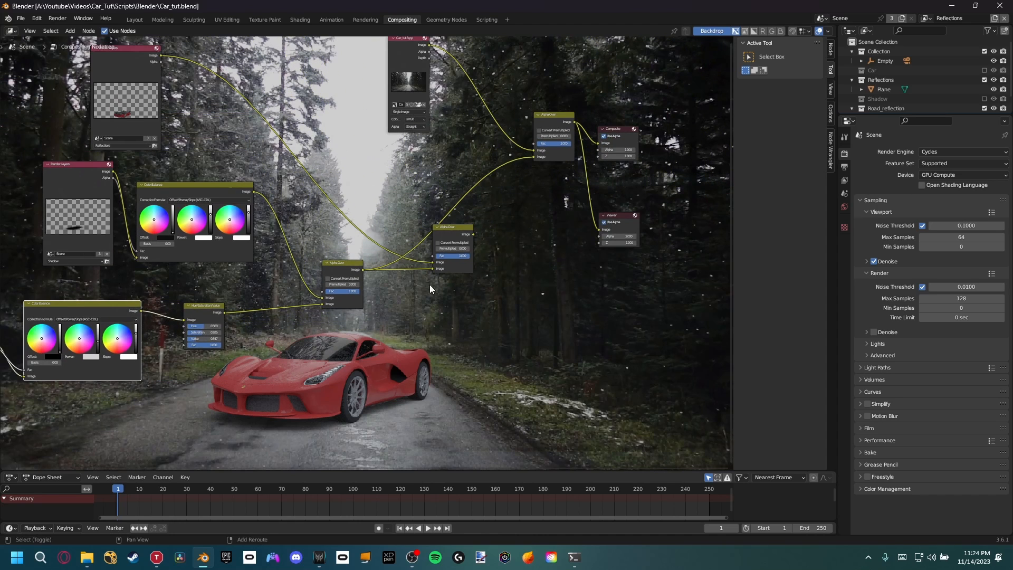
{"action": "middle_click_drag", "start_coordinate": [430, 289], "coordinate": [388, 317]}
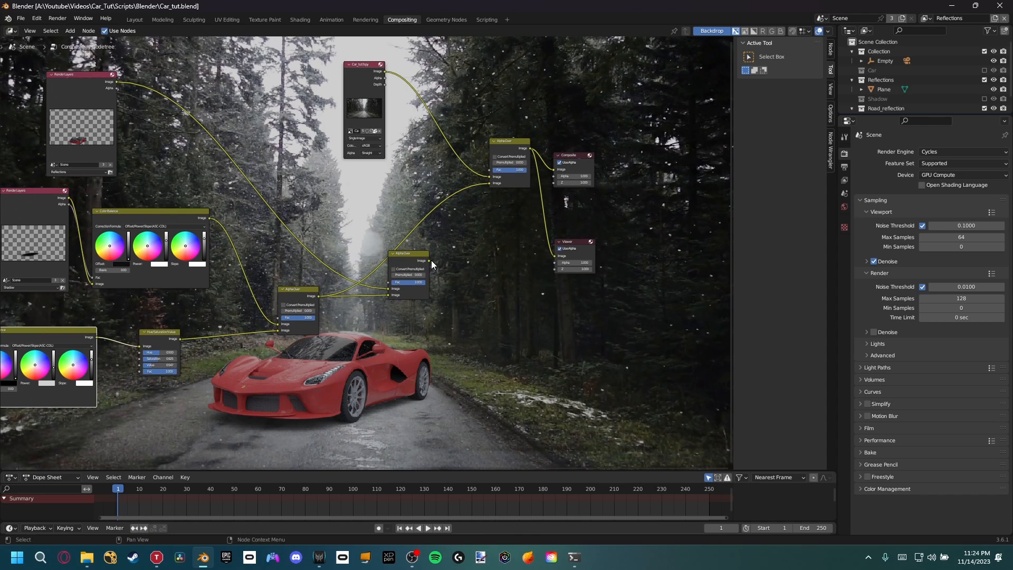
{"action": "left_click_drag", "start_coordinate": [429, 260], "coordinate": [489, 183]}
{"action": "middle_click_drag", "start_coordinate": [426, 259], "coordinate": [503, 293]}
Step: Move the Reflections Render Layers node away and insert a Blur node on the link to its Alpha Over
{"action": "left_click_drag", "start_coordinate": [183, 146], "coordinate": [104, 138]}
{"action": "middle_click_drag", "start_coordinate": [198, 131], "coordinate": [219, 129]}
{"action": "key", "text": "shift+a"}
{"action": "left_click", "coordinate": [222, 128]}
{"action": "type", "text": "blur"}
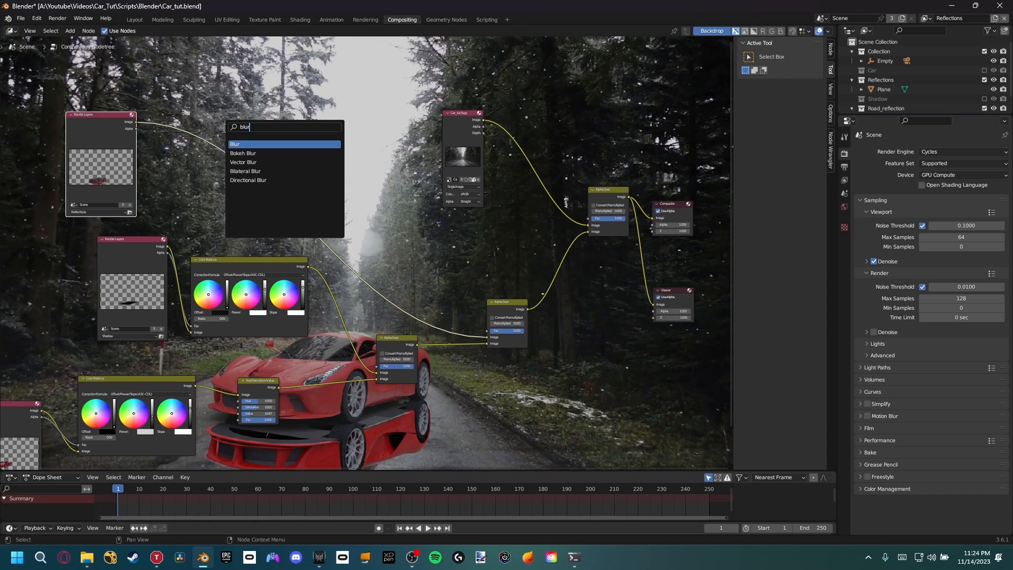
{"action": "key", "text": "Return"}
{"action": "left_click", "coordinate": [181, 124]}
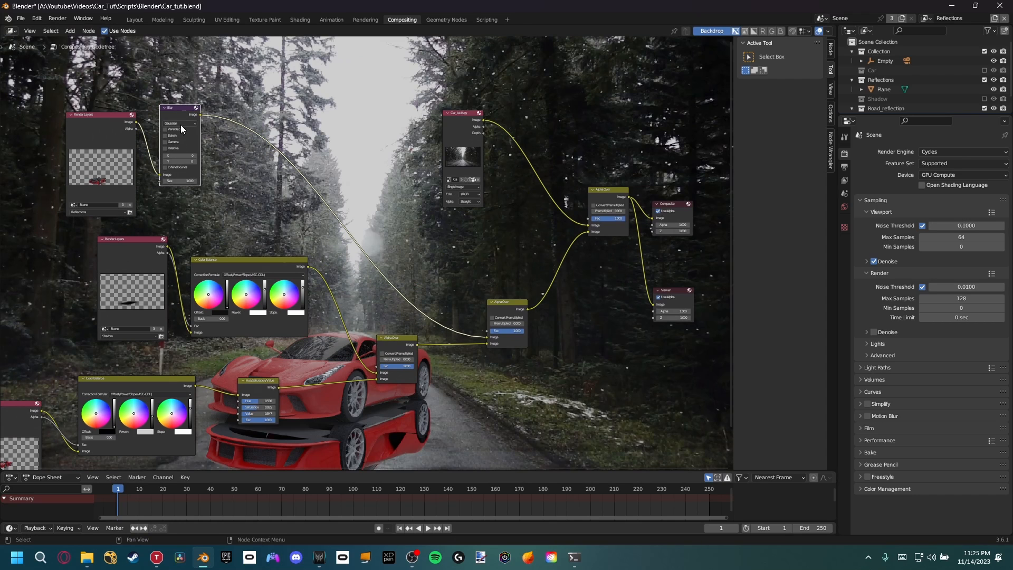
Step: Set the reflection's Blur node to Fast Gaussian with X and Y of 10
{"action": "left_click", "coordinate": [178, 124]}
{"action": "left_click", "coordinate": [183, 157]}
{"action": "left_click_drag", "start_coordinate": [180, 136], "coordinate": [208, 142]}
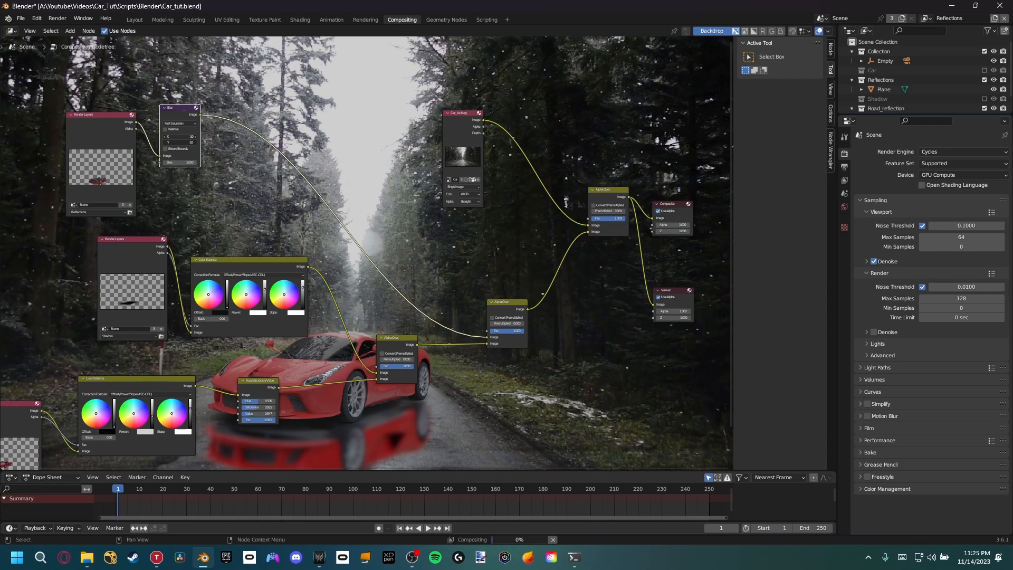
Step: Preview the forest road image node on its own in the viewer
{"action": "middle_click_drag", "start_coordinate": [264, 200], "coordinate": [304, 101], "text": "shift"}
{"action": "scroll", "coordinate": [273, 121], "scroll_direction": "down", "scroll_amount": 1}
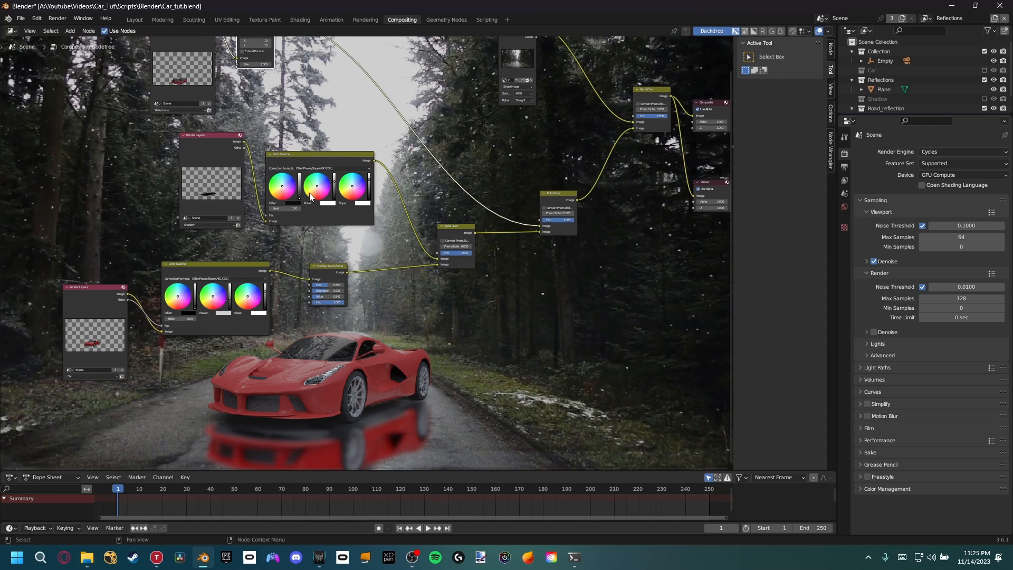
{"action": "middle_click_drag", "start_coordinate": [565, 118], "coordinate": [495, 166]}
{"action": "left_click", "coordinate": [449, 80], "text": "ctrl+shift"}
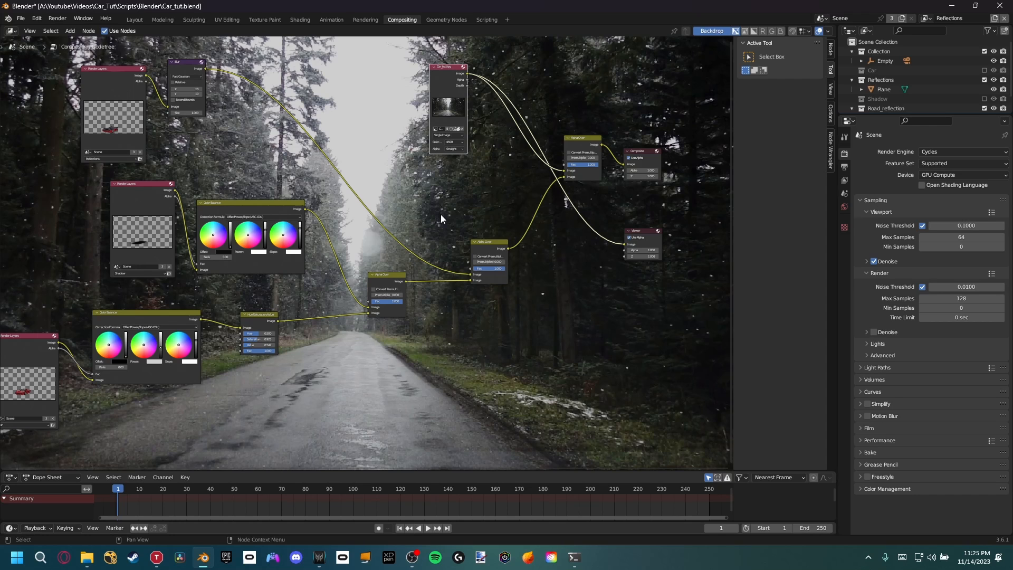
{"action": "middle_click_drag", "start_coordinate": [384, 167], "coordinate": [397, 220]}
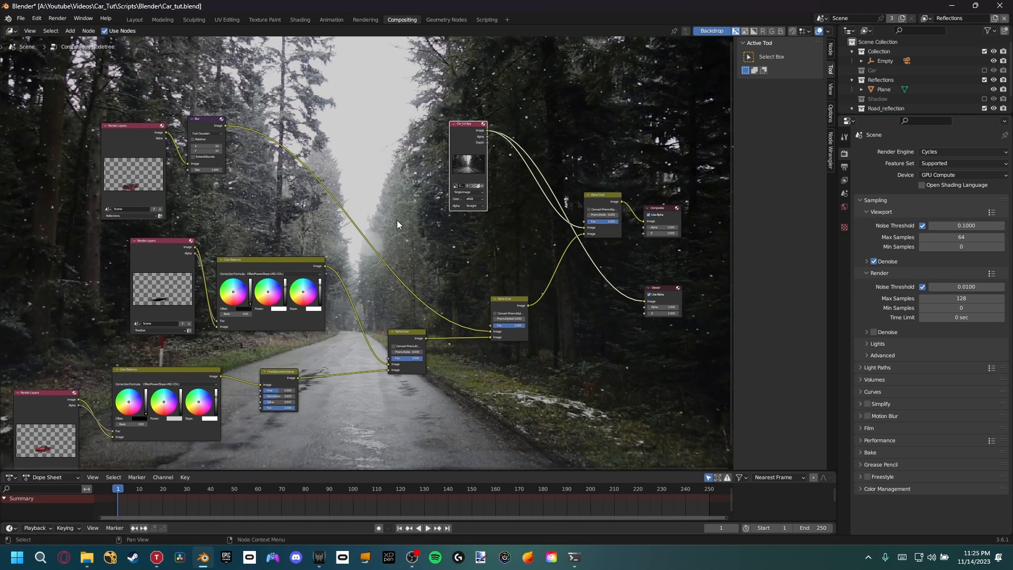
Step: Add a Luminance Key node and place it below the road image node
{"action": "key", "text": "shift+a"}
{"action": "left_click", "coordinate": [394, 180]}
{"action": "type", "text": "key"}
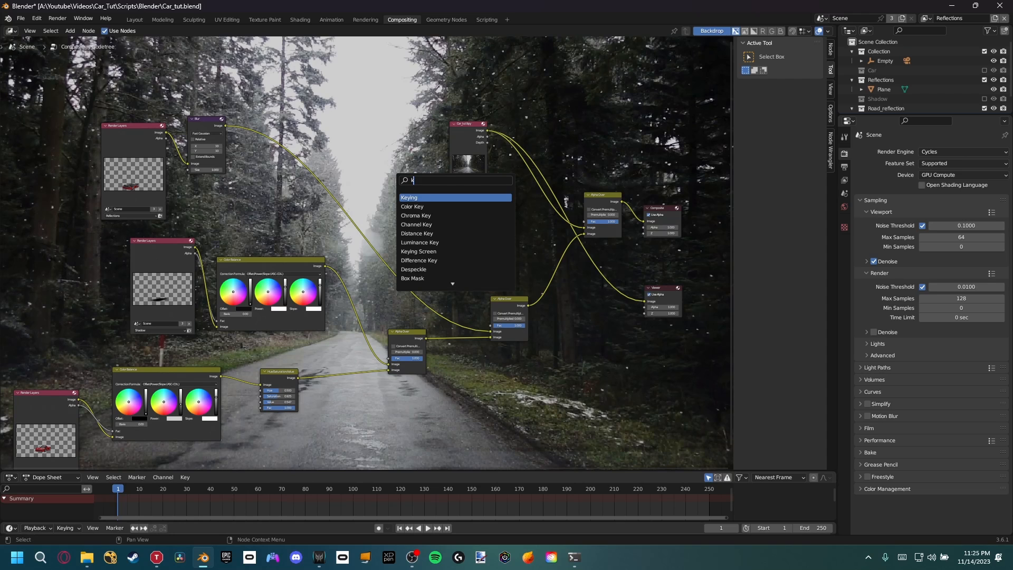
{"action": "left_click", "coordinate": [416, 242]}
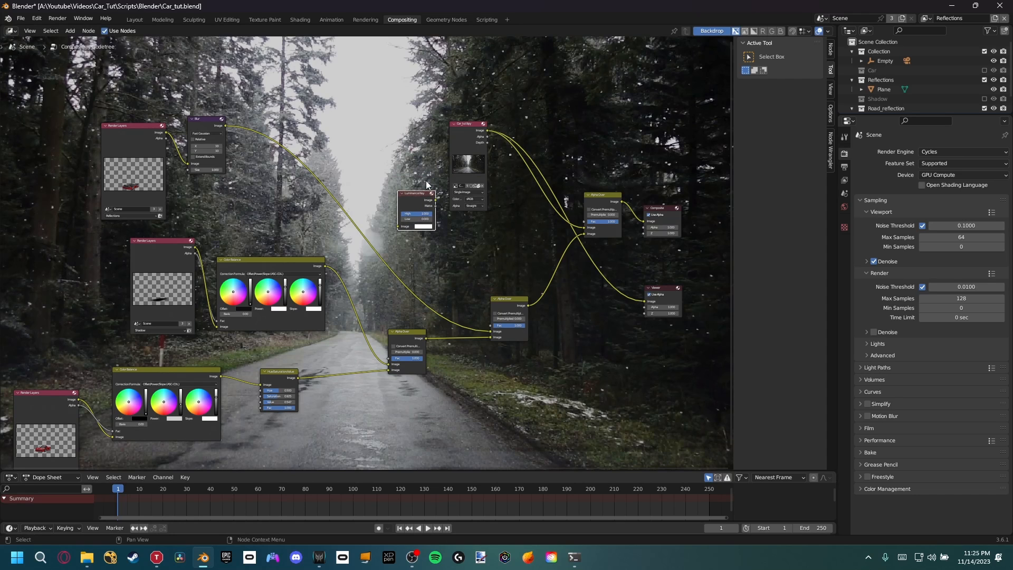
{"action": "left_click", "coordinate": [503, 282]}
Step: Move the road image node out of the way and connect its Image output to the Luminance Key's Image input
{"action": "left_click_drag", "start_coordinate": [466, 141], "coordinate": [479, 248]}
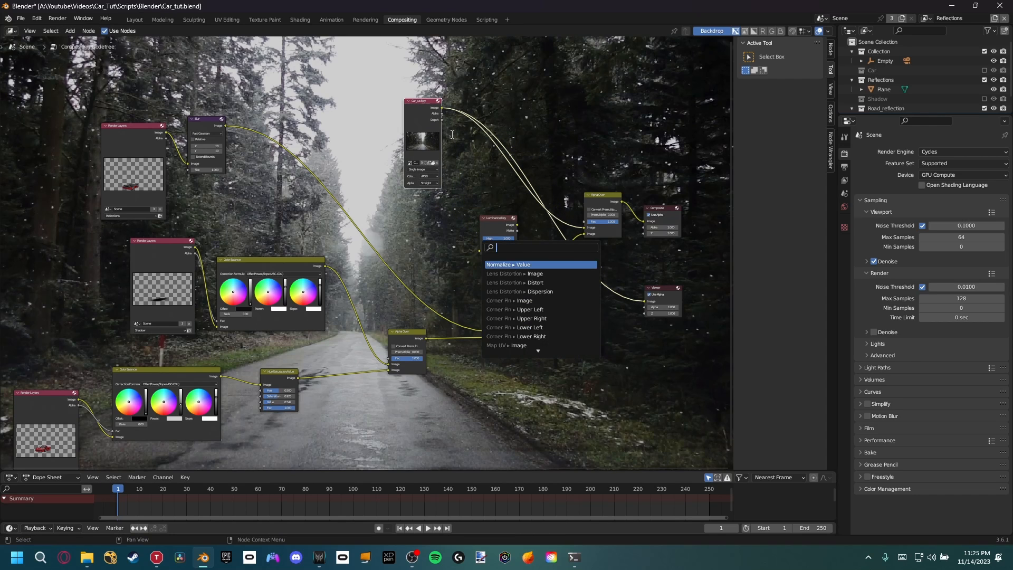
{"action": "left_click_drag", "start_coordinate": [442, 108], "coordinate": [491, 243]}
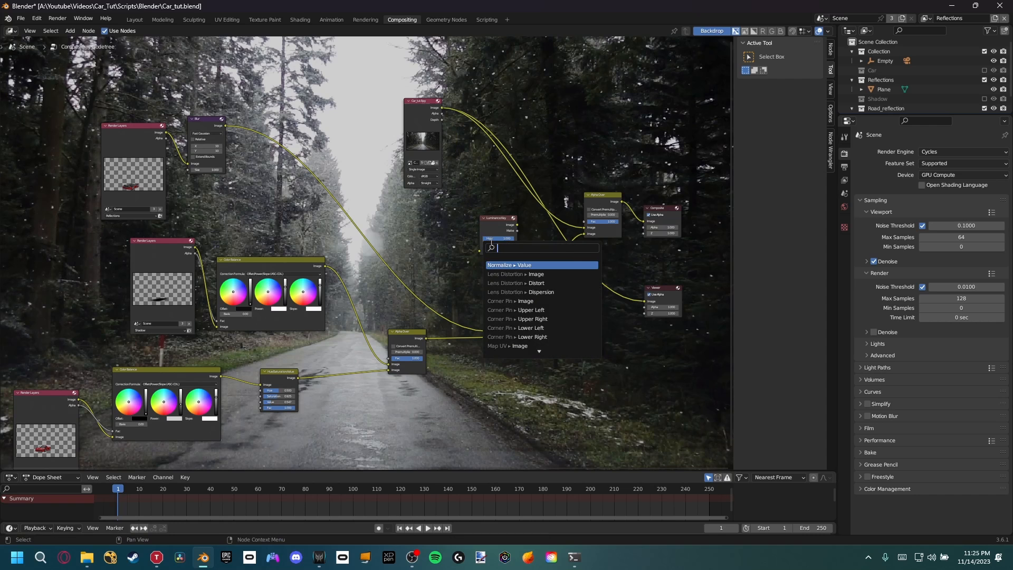
{"action": "left_click", "coordinate": [453, 115]}
{"action": "left_click_drag", "start_coordinate": [441, 108], "coordinate": [480, 251]}
Step: Preview the Luminance Key's Image output and its Matte output in the viewer
{"action": "scroll", "coordinate": [490, 255], "scroll_direction": "up", "scroll_amount": 3}
{"action": "left_click", "coordinate": [503, 211], "text": "ctrl+shift"}
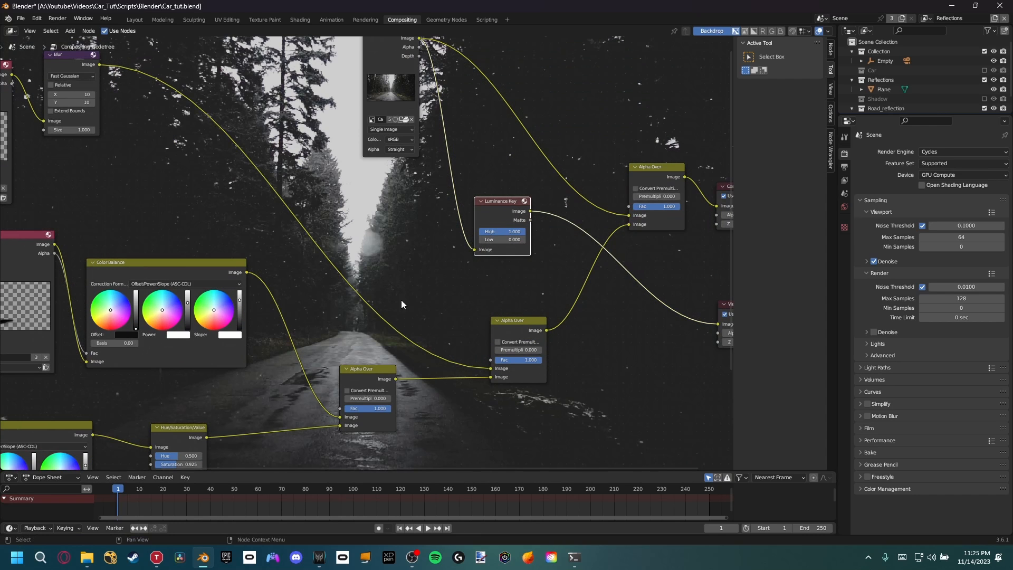
{"action": "middle_click_drag", "start_coordinate": [515, 213], "coordinate": [469, 202]}
{"action": "left_click", "coordinate": [470, 202], "text": "ctrl+shift"}
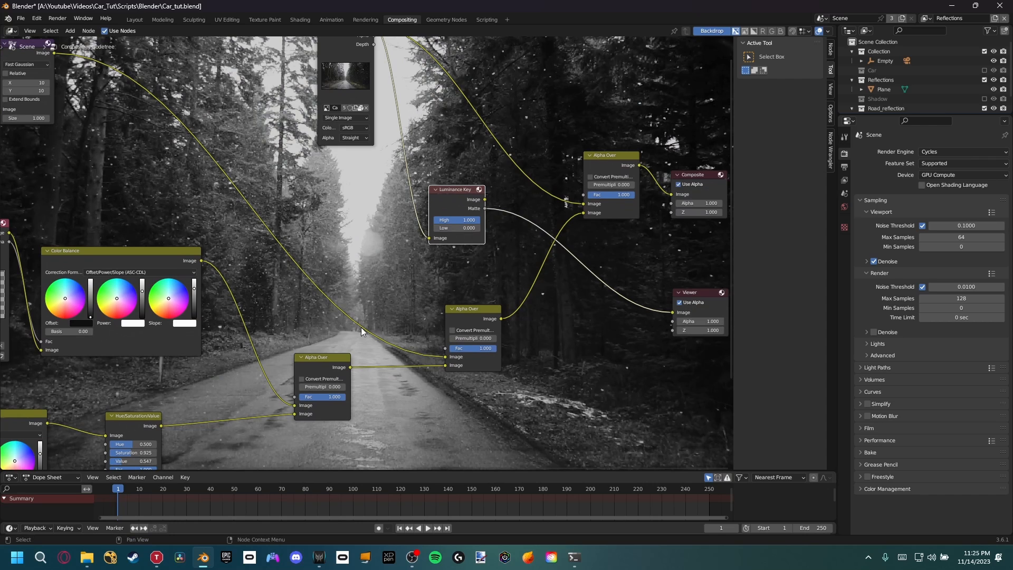
Step: Set the Luminance Key's High to 0.632 and Low to 0.113 to isolate the bright, wet parts of the road
{"action": "middle_click_drag", "start_coordinate": [362, 332], "coordinate": [285, 334]}
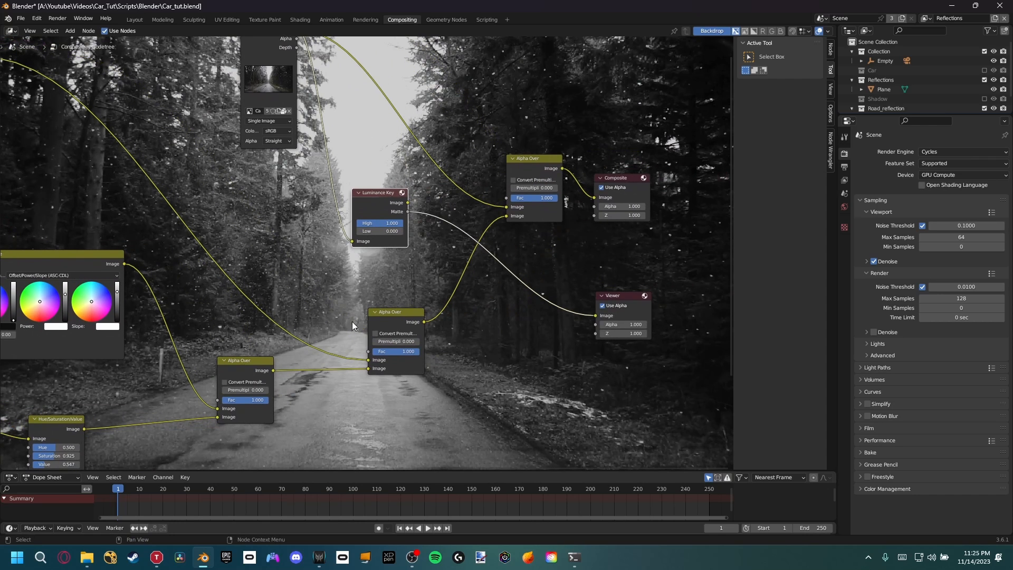
{"action": "mouse_move", "coordinate": [375, 231]}
{"action": "left_mouse_down"}
{"action": "mouse_move", "coordinate": [424, 230]}
{"action": "mouse_move", "coordinate": [352, 224]}
{"action": "mouse_move", "coordinate": [377, 232]}
{"action": "left_mouse_up"}
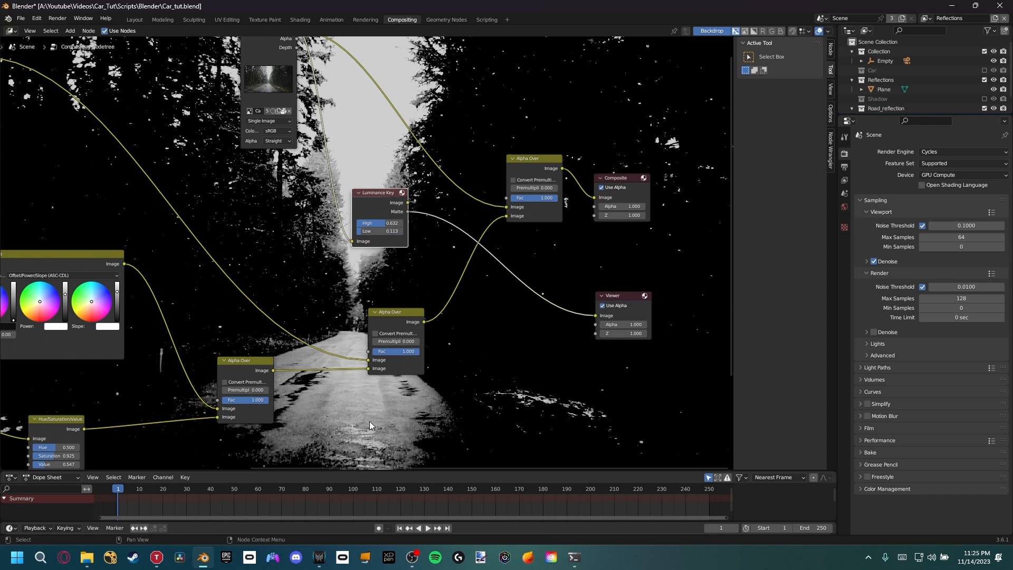
{"action": "scroll", "coordinate": [372, 435], "scroll_direction": "up", "scroll_amount": 2}
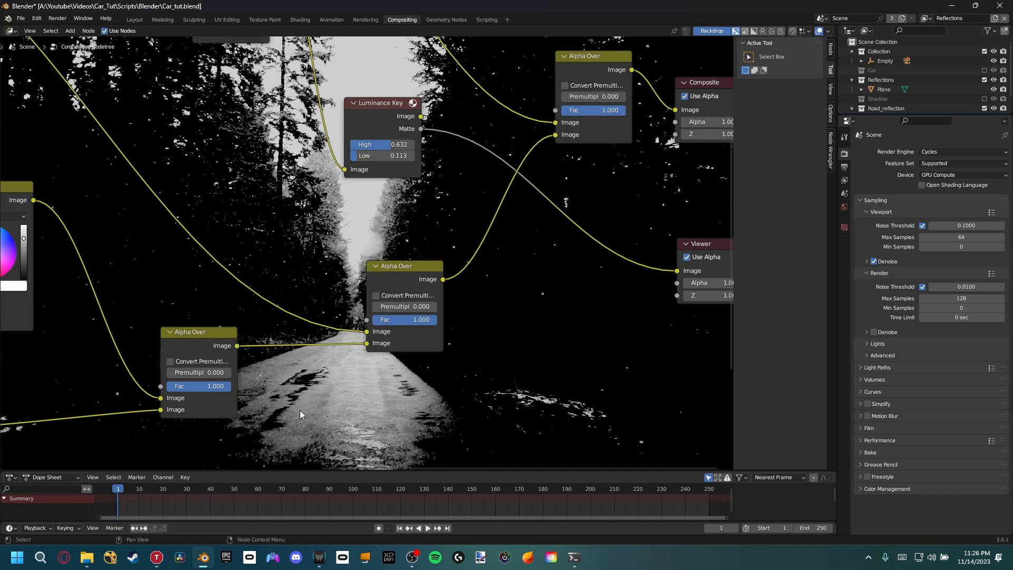
Step: Set the Luminance Key's High to 0.396 and save the file
{"action": "middle_click_drag", "start_coordinate": [335, 433], "coordinate": [388, 390]}
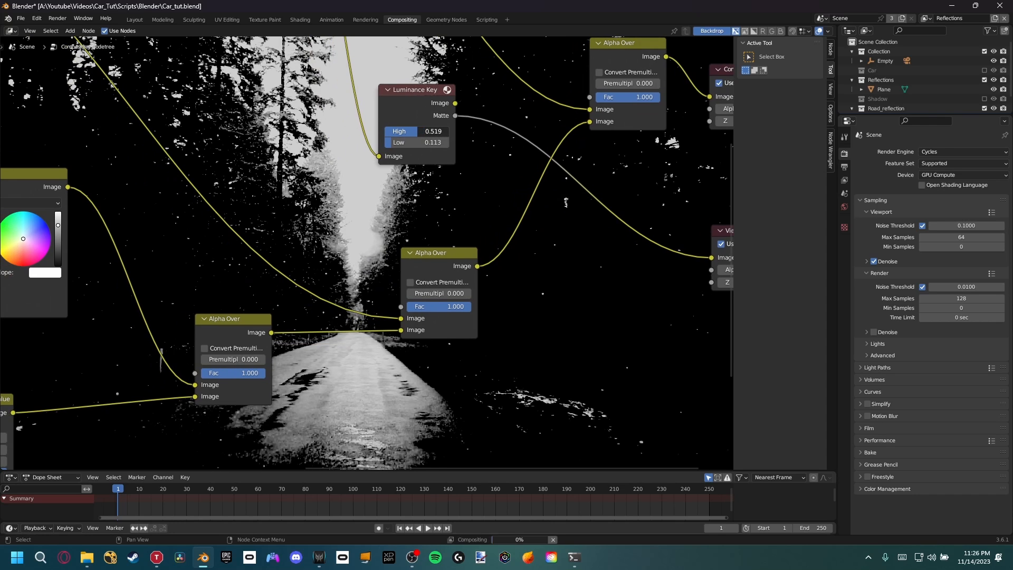
{"action": "mouse_move", "coordinate": [433, 131]}
{"action": "left_mouse_down"}
{"action": "mouse_move", "coordinate": [397, 136]}
{"action": "mouse_move", "coordinate": [414, 132]}
{"action": "left_mouse_up"}
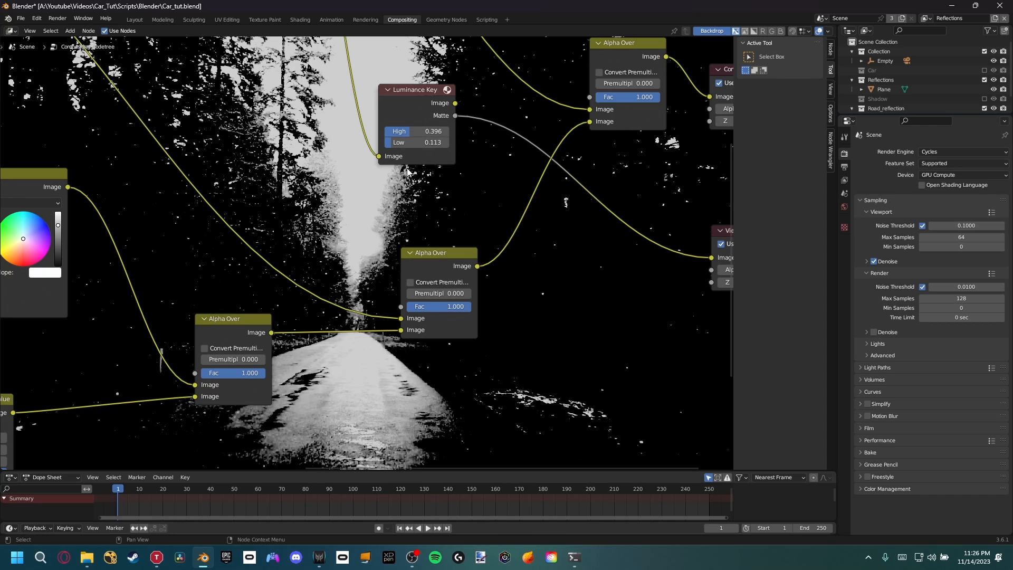
{"action": "scroll", "coordinate": [356, 176], "scroll_direction": "down", "scroll_amount": 3}
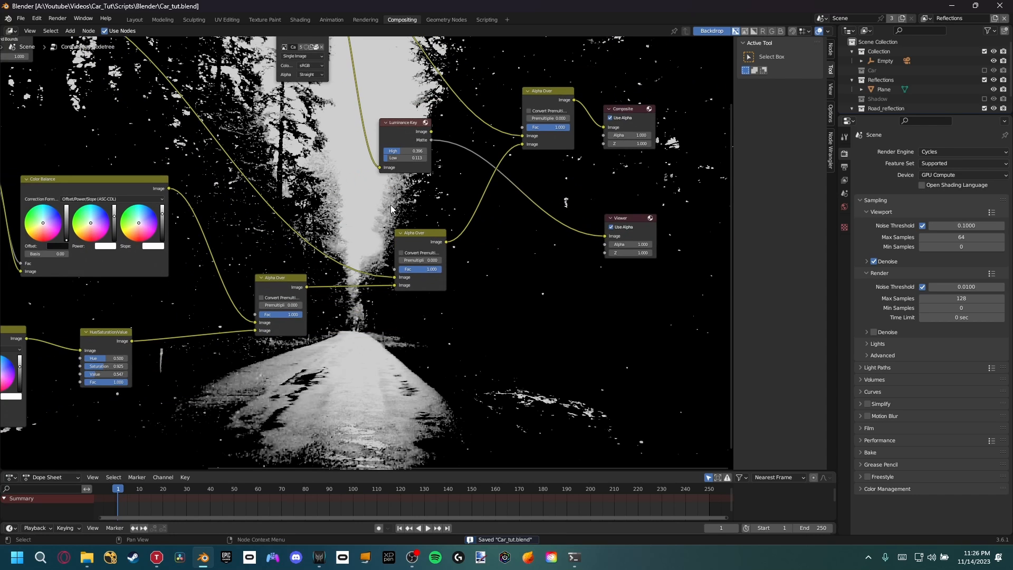
{"action": "key", "text": "ctrl+s"}
{"action": "scroll", "coordinate": [356, 262], "scroll_direction": "down", "scroll_amount": 3}
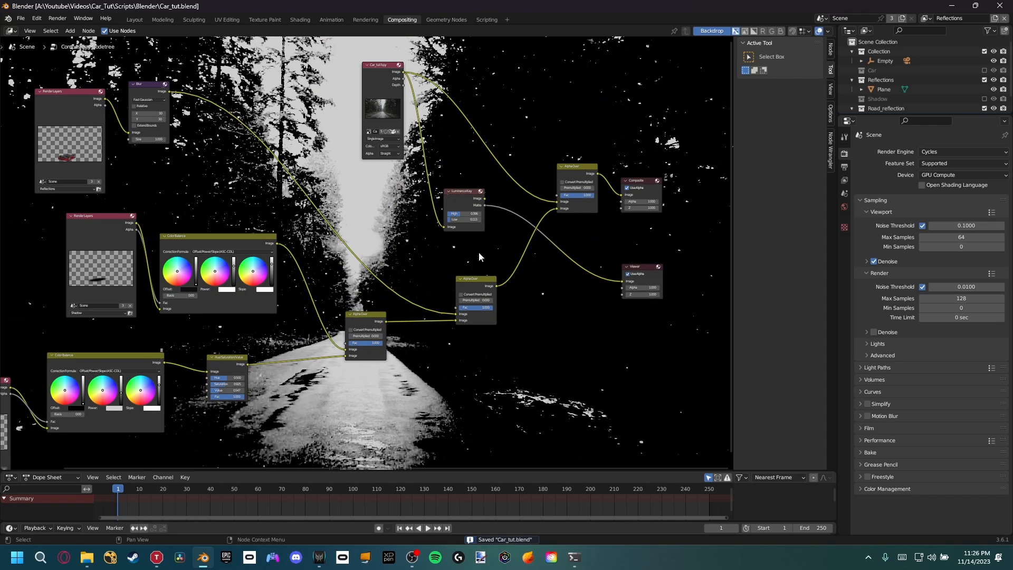
Step: Connect the Luminance Key's Matte to the Fac of the reflection's Alpha Over node and preview the final Alpha Over in the viewer
{"action": "middle_click_drag", "start_coordinate": [479, 253], "coordinate": [421, 251]}
{"action": "left_click_drag", "start_coordinate": [427, 203], "coordinate": [397, 305]}
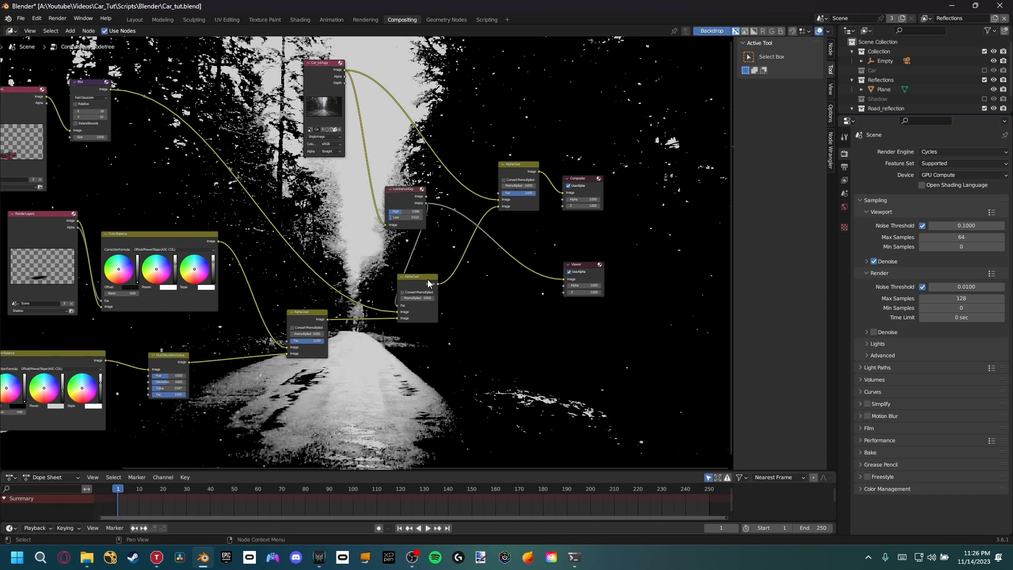
{"action": "left_click", "coordinate": [526, 174], "text": "ctrl+shift"}
{"action": "mouse_move", "coordinate": [421, 369]}
{"action": "middle_mouse_down", "text": "shift"}
{"action": "mouse_move", "coordinate": [484, 359]}
{"action": "mouse_move", "coordinate": [421, 371]}
{"action": "middle_mouse_up", "text": "shift"}
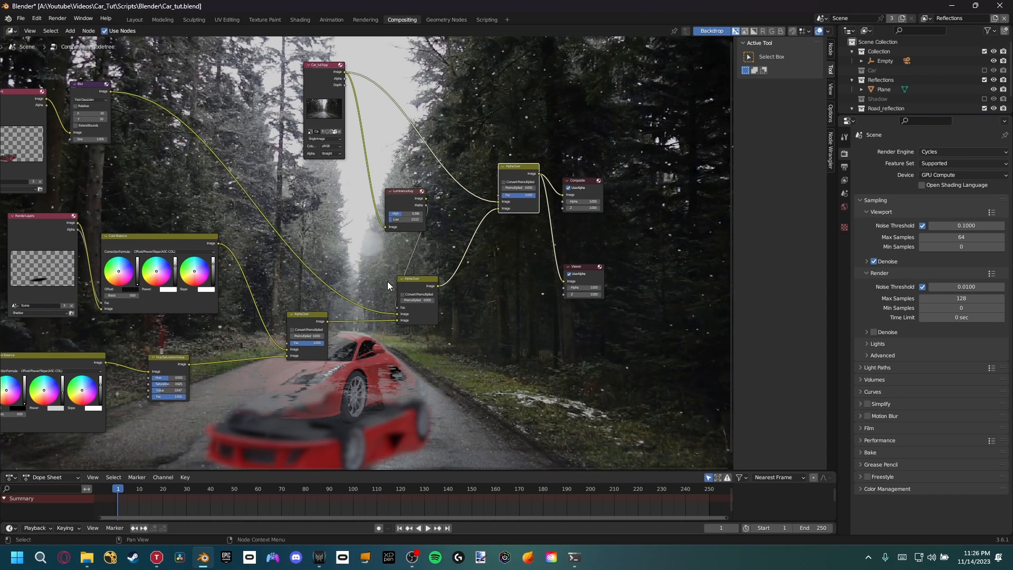
{"action": "middle_click_drag", "start_coordinate": [376, 296], "coordinate": [402, 285], "text": "shift"}
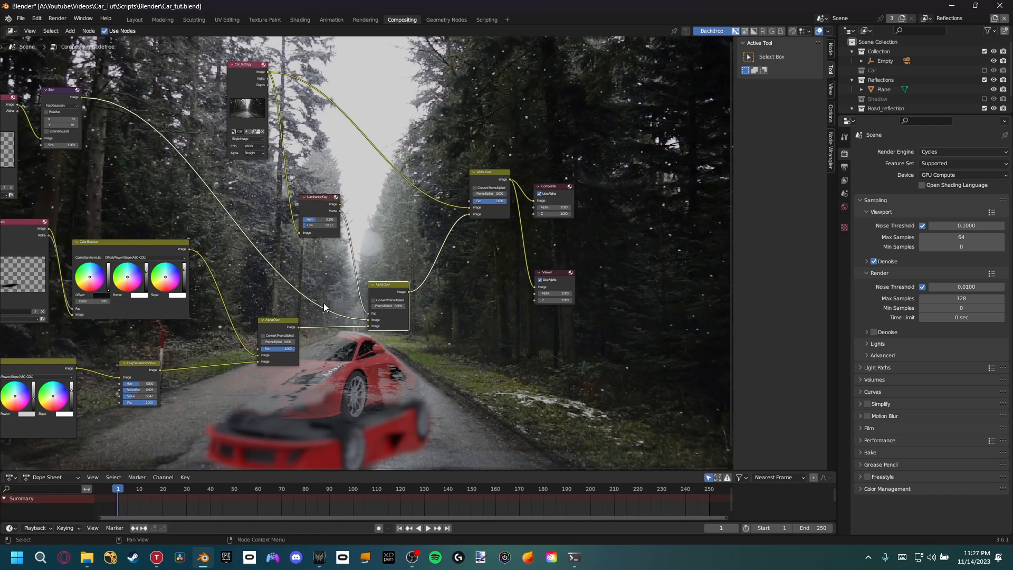
Step: Add a Set Alpha node in Apply Mask mode on the link between the Blur node and the reflection's Alpha Over node
{"action": "middle_click_drag", "start_coordinate": [324, 302], "coordinate": [325, 231]}
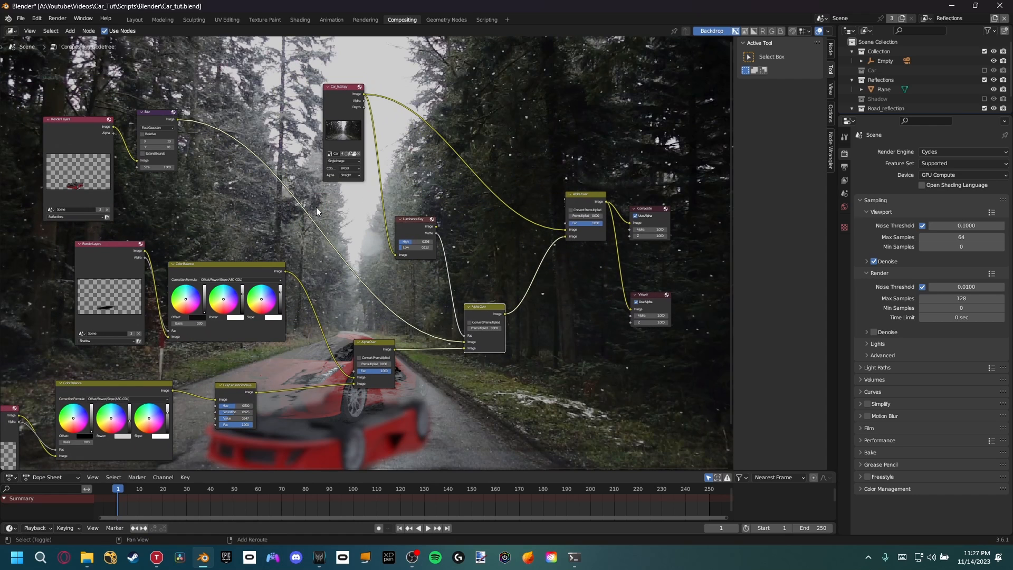
{"action": "key", "text": "shift+a"}
{"action": "type", "text": "set"}
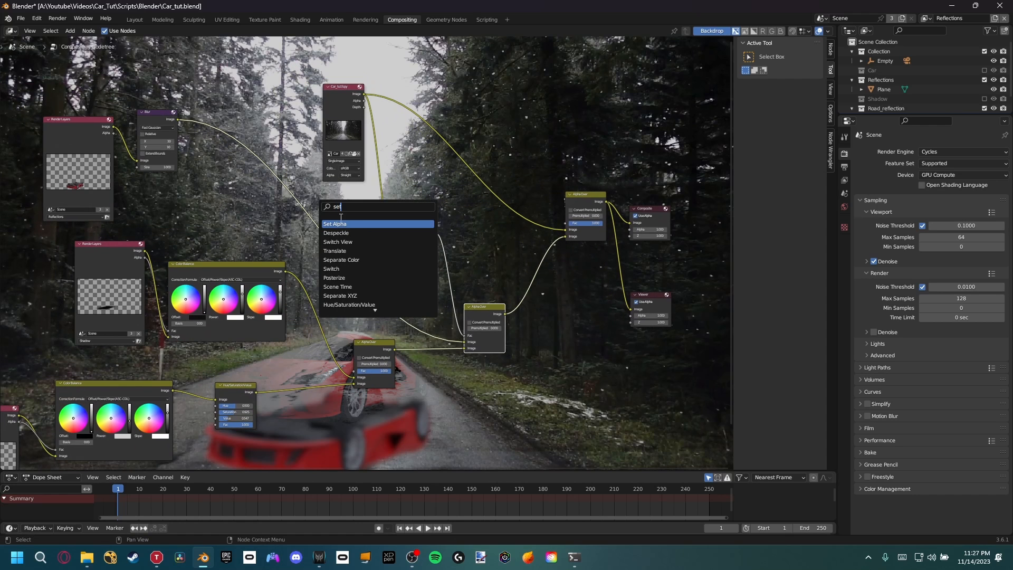
{"action": "key", "text": "Return"}
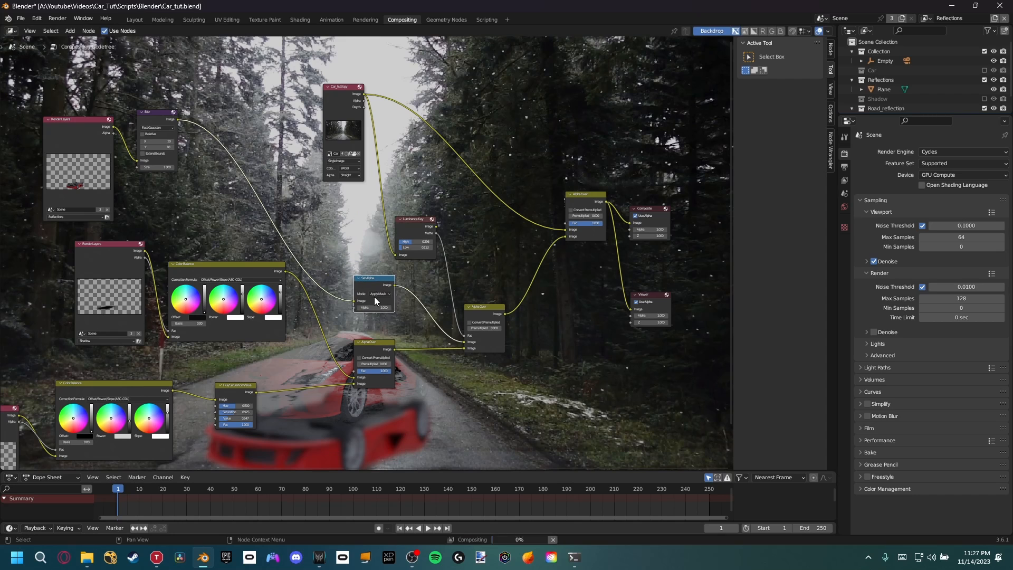
{"action": "left_click", "coordinate": [374, 295]}
{"action": "left_click_drag", "start_coordinate": [374, 284], "coordinate": [404, 274]}
Step: Connect the Luminance Key's Matte to the Set Alpha node's Alpha and unlink it from the Alpha Over's Fac
{"action": "left_click_drag", "start_coordinate": [417, 235], "coordinate": [377, 295]}
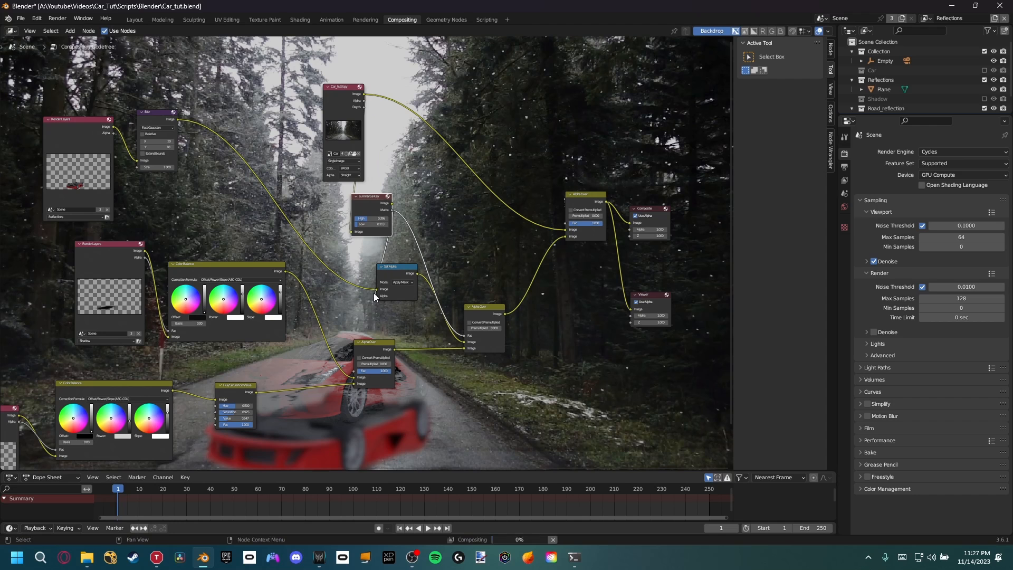
{"action": "middle_click_drag", "start_coordinate": [417, 295], "coordinate": [406, 293]}
{"action": "left_click_drag", "start_coordinate": [454, 336], "coordinate": [446, 270]}
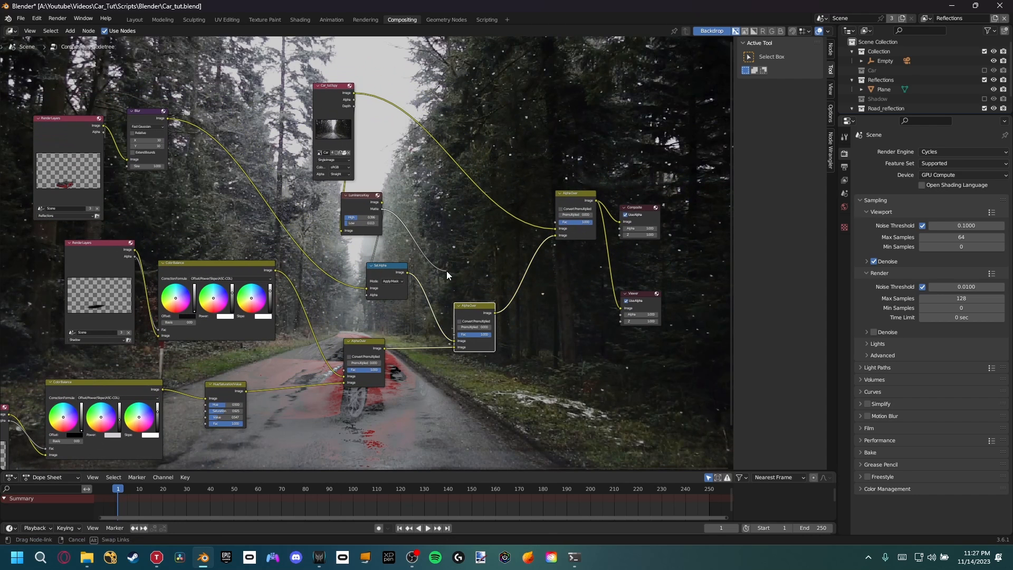
{"action": "mouse_move", "coordinate": [456, 278]}
{"action": "middle_mouse_down"}
{"action": "mouse_move", "coordinate": [460, 257]}
{"action": "mouse_move", "coordinate": [455, 263]}
{"action": "middle_mouse_up"}
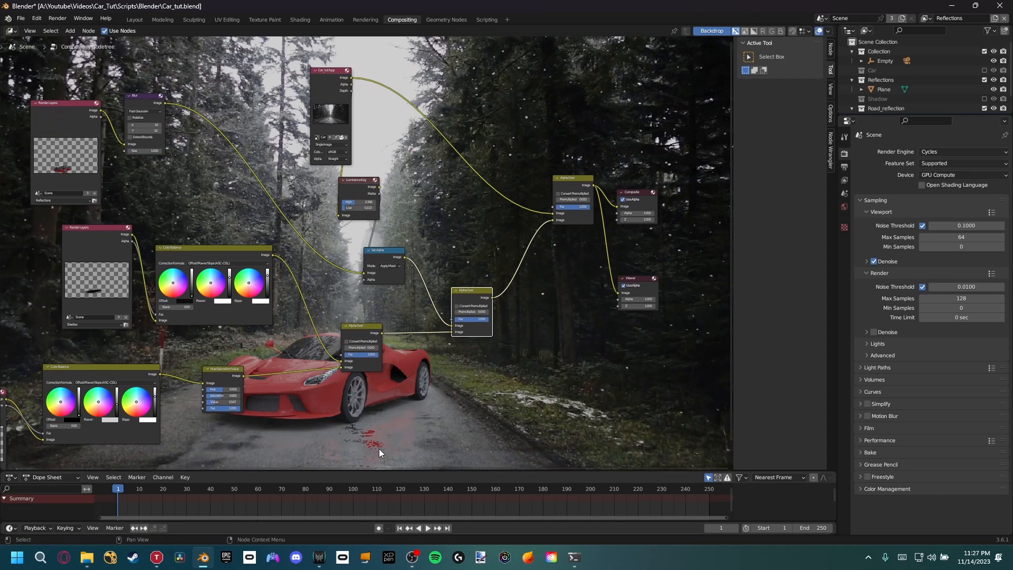
Step: Shrink the backdrop to fit the whole composite and set the Luminance Key's High to 0.443
{"action": "key", "text": "v"}
{"action": "key", "text": "v"}
{"action": "scroll", "coordinate": [379, 442], "scroll_direction": "up", "scroll_amount": 3}
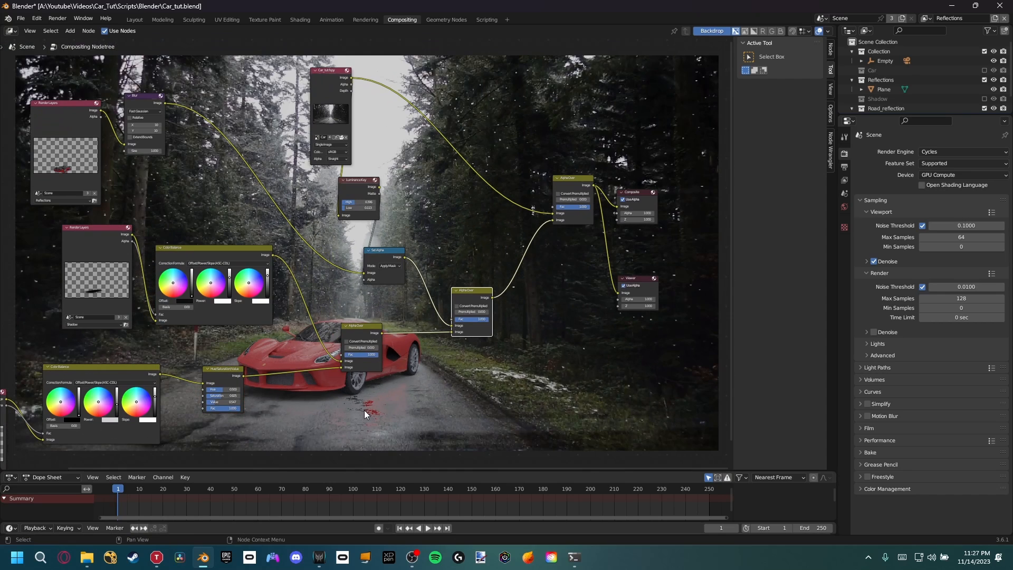
{"action": "middle_click_drag", "start_coordinate": [381, 427], "coordinate": [416, 304]}
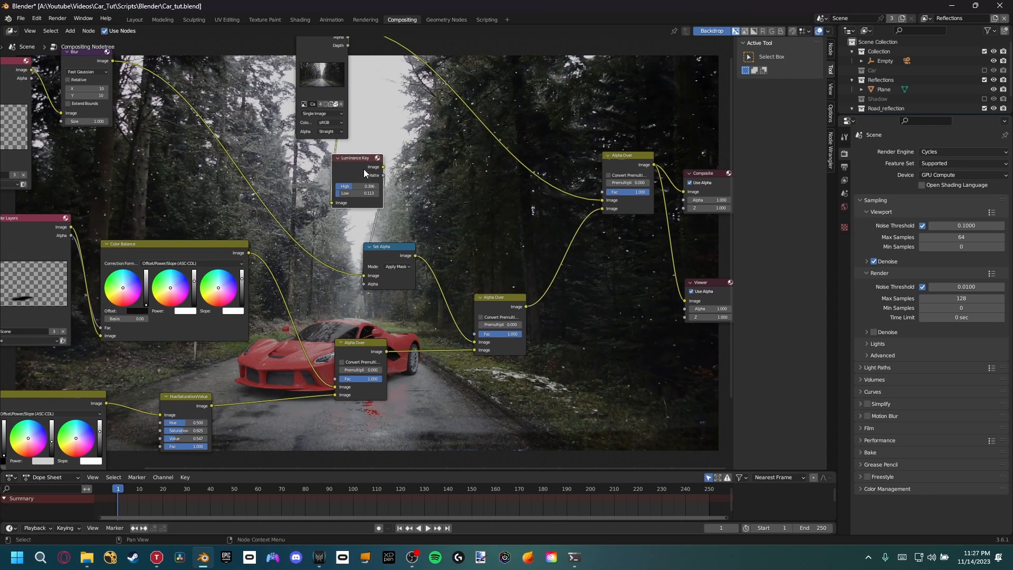
{"action": "middle_click_drag", "start_coordinate": [338, 153], "coordinate": [304, 121]}
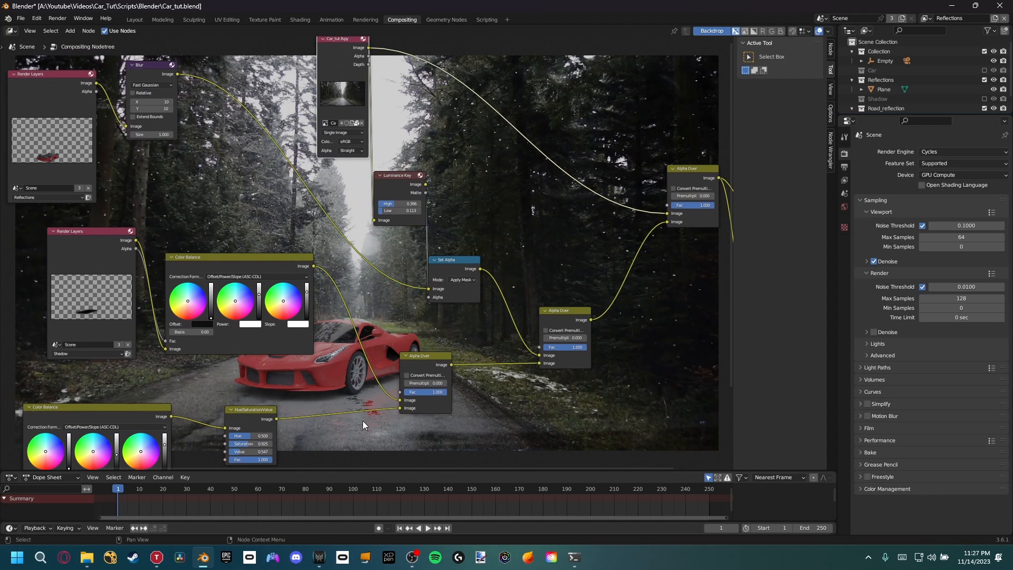
{"action": "left_click_drag", "start_coordinate": [403, 204], "coordinate": [382, 204]}
Step: Duplicate the car's Hue/Saturation/Value node and insert the copy between the Blur and Set Alpha nodes
{"action": "middle_click_drag", "start_coordinate": [235, 174], "coordinate": [406, 245]}
{"action": "scroll", "coordinate": [306, 251], "scroll_direction": "down", "scroll_amount": 2}
{"action": "middle_click_drag", "start_coordinate": [315, 335], "coordinate": [318, 195]}
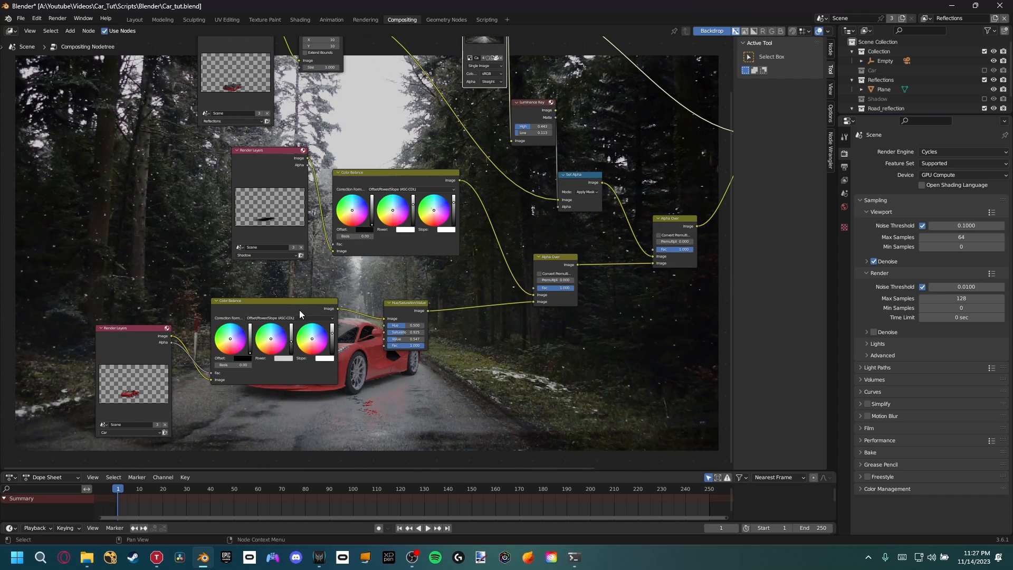
{"action": "left_click", "coordinate": [399, 303]}
{"action": "key", "text": "shift+d"}
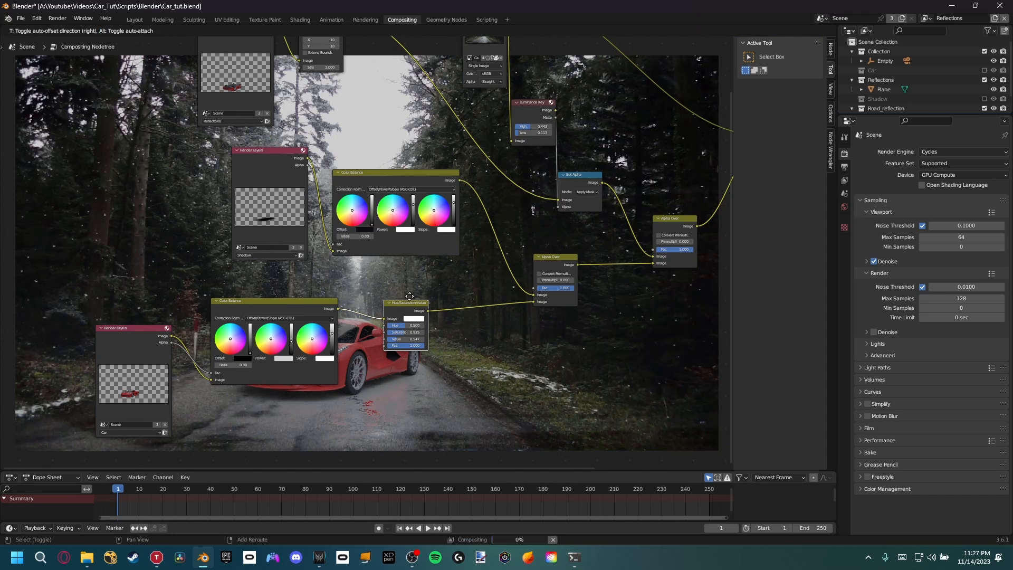
{"action": "left_click", "coordinate": [409, 29]}
{"action": "middle_click_drag", "start_coordinate": [409, 59], "coordinate": [342, 226]}
Step: Set the Saturation of the reflection's Hue/Saturation/Value node to 0.717 and save the file
{"action": "scroll", "coordinate": [376, 208], "scroll_direction": "up", "scroll_amount": 2}
{"action": "scroll", "coordinate": [381, 213], "scroll_direction": "up", "scroll_amount": 2}
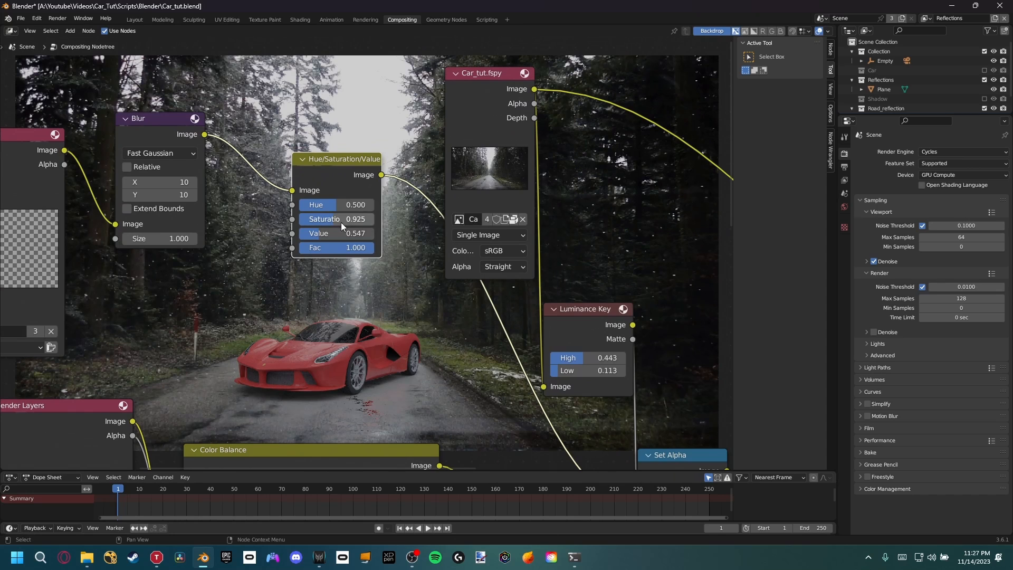
{"action": "left_click_drag", "start_coordinate": [342, 225], "coordinate": [333, 225]}
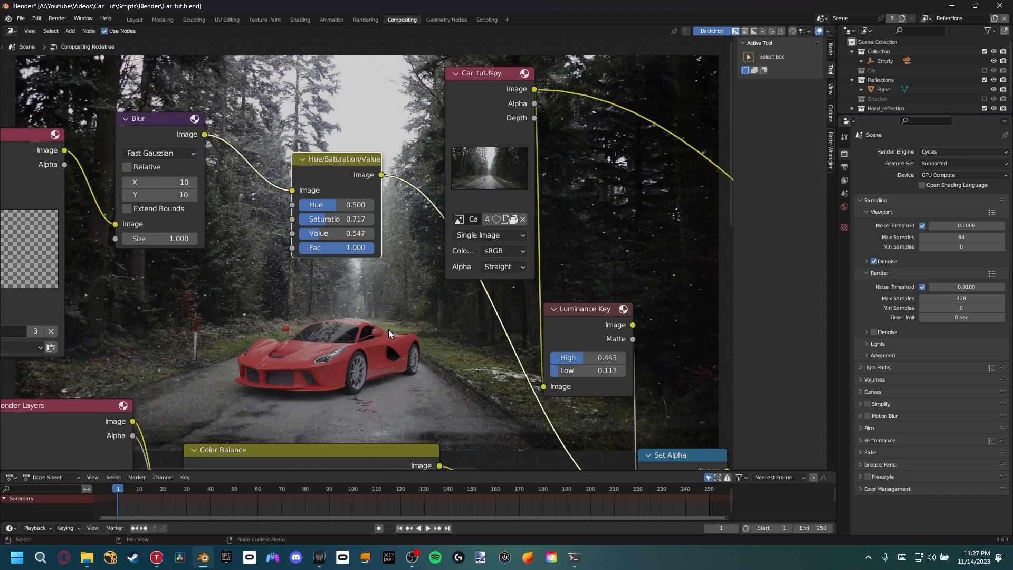
{"action": "scroll", "coordinate": [385, 340], "scroll_direction": "down", "scroll_amount": 3}
{"action": "middle_click_drag", "start_coordinate": [385, 339], "coordinate": [350, 267]}
{"action": "key", "text": "ctrl+s"}
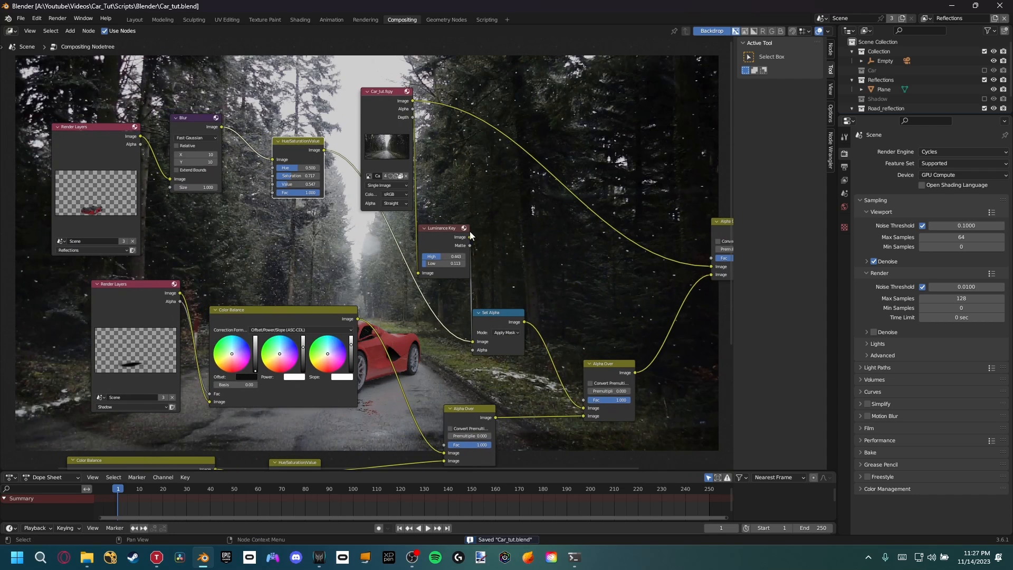
Step: Set the Luminance Key's Low to 0.057 and its High to 0.462
{"action": "scroll", "coordinate": [445, 289], "scroll_direction": "up", "scroll_amount": 3}
{"action": "middle_click_drag", "start_coordinate": [445, 289], "coordinate": [369, 276]}
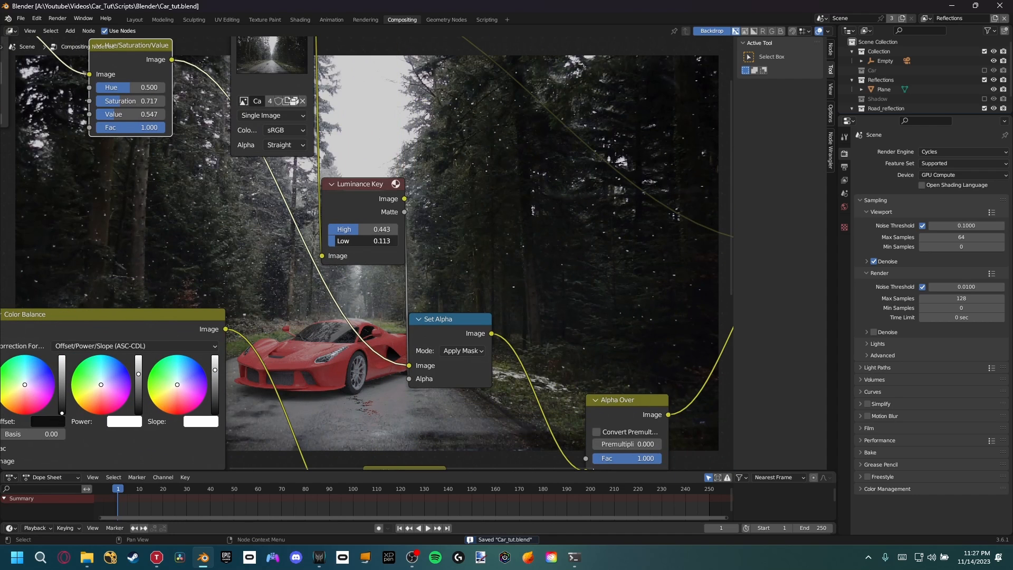
{"action": "mouse_move", "coordinate": [358, 241]}
{"action": "left_mouse_down"}
{"action": "mouse_move", "coordinate": [375, 241]}
{"action": "mouse_move", "coordinate": [369, 229]}
{"action": "mouse_move", "coordinate": [339, 242]}
{"action": "mouse_move", "coordinate": [340, 230]}
{"action": "mouse_move", "coordinate": [357, 229]}
{"action": "left_mouse_up"}
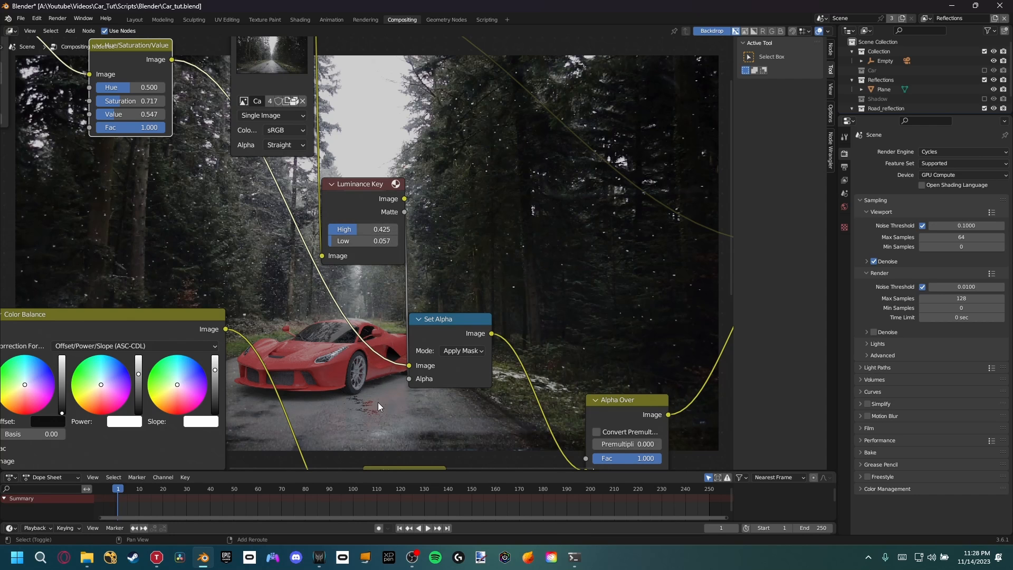
{"action": "mouse_move", "coordinate": [378, 402]}
{"action": "middle_mouse_down", "text": "shift"}
{"action": "mouse_move", "coordinate": [309, 392]}
{"action": "mouse_move", "coordinate": [326, 415]}
{"action": "mouse_move", "coordinate": [386, 401]}
{"action": "middle_mouse_up", "text": "shift"}
{"action": "left_click_drag", "start_coordinate": [364, 220], "coordinate": [383, 220]}
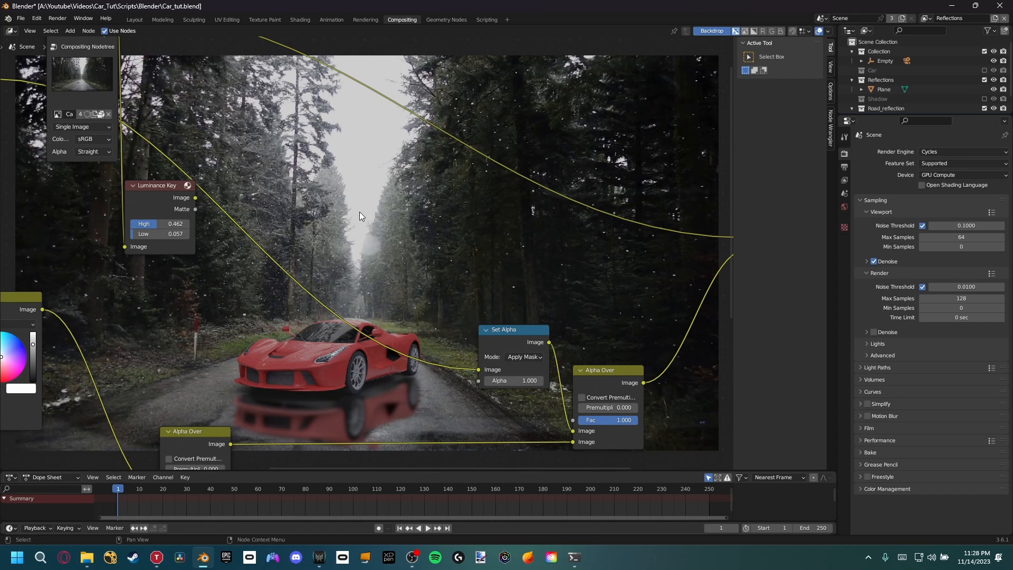
Step: Add a Color Ramp node between the Luminance Key and Set Alpha nodes
{"action": "middle_click_drag", "start_coordinate": [359, 212], "coordinate": [327, 237], "text": "shift"}
{"action": "key", "text": "shift+a"}
{"action": "type", "text": "color"}
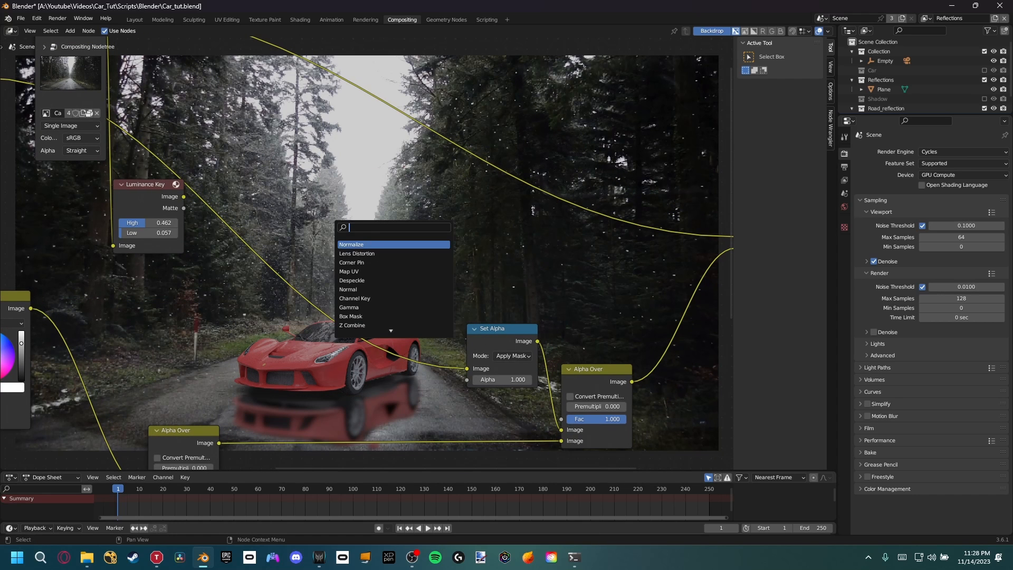
{"action": "key", "text": "Down"}
{"action": "key", "text": "Return"}
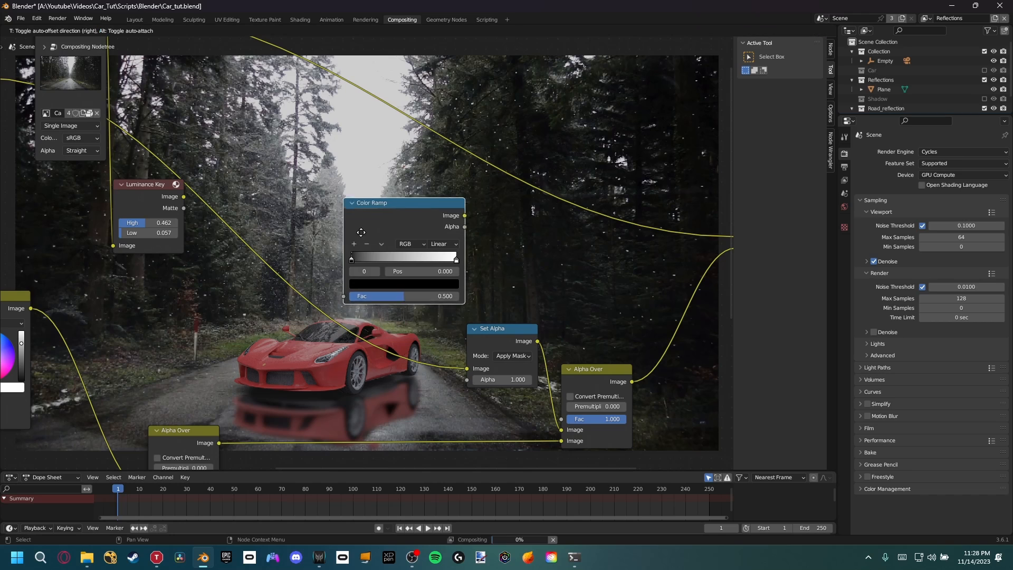
{"action": "left_click", "coordinate": [302, 212]}
Step: Connect the Luminance Key's Matte to the Color Ramp's Fac and the ramp's Image output to the Set Alpha's Alpha
{"action": "left_click_drag", "start_coordinate": [183, 197], "coordinate": [336, 287]}
{"action": "left_click_drag", "start_coordinate": [457, 207], "coordinate": [467, 379]}
{"action": "left_click_drag", "start_coordinate": [393, 195], "coordinate": [239, 319]}
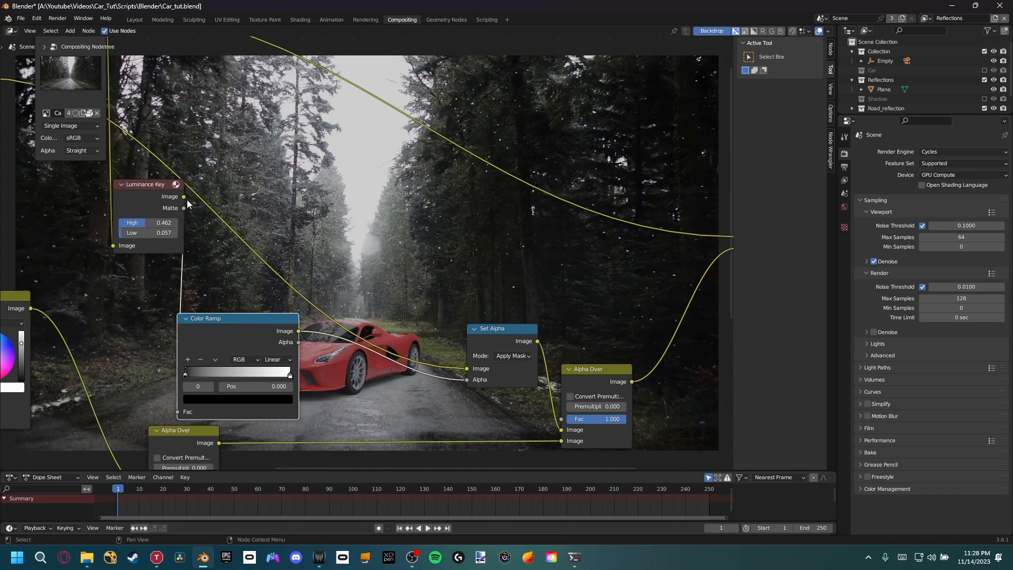
{"action": "left_click_drag", "start_coordinate": [183, 208], "coordinate": [180, 410]}
{"action": "left_click_drag", "start_coordinate": [208, 357], "coordinate": [331, 226]}
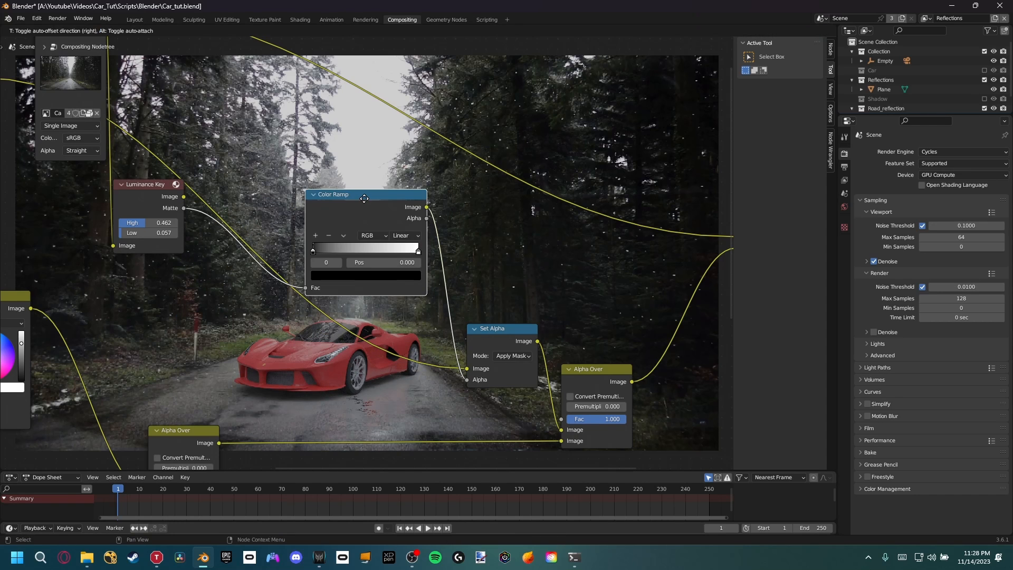
Step: Adjust the Color Ramp's stops, keeping black at the start of the ramp and moving the white stop to position 0.641
{"action": "middle_click_drag", "start_coordinate": [408, 231], "coordinate": [278, 264]}
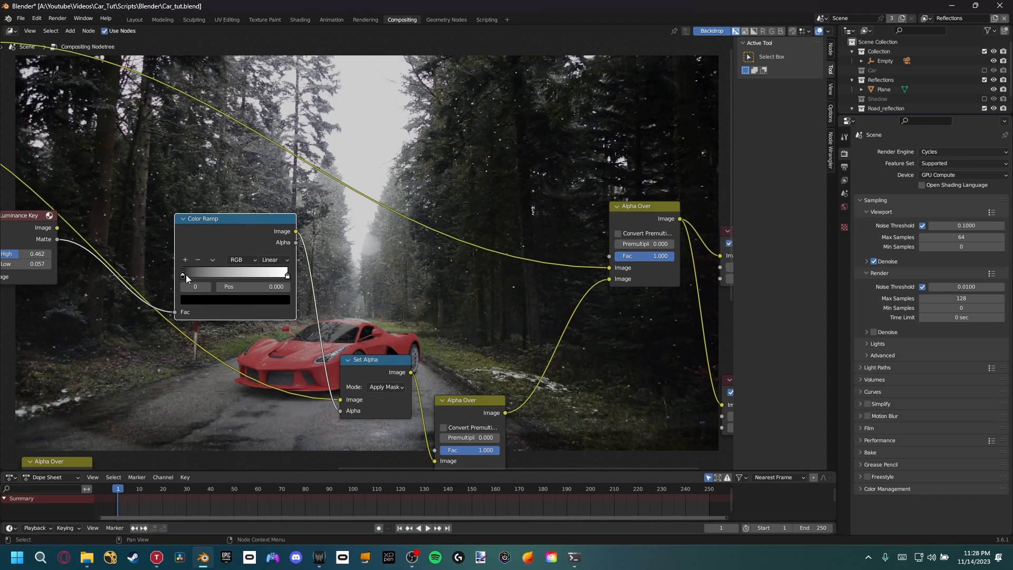
{"action": "left_click_drag", "start_coordinate": [183, 277], "coordinate": [204, 278]}
{"action": "middle_click_drag", "start_coordinate": [353, 294], "coordinate": [313, 367]}
{"action": "left_click_drag", "start_coordinate": [165, 353], "coordinate": [137, 361]}
{"action": "left_click_drag", "start_coordinate": [247, 349], "coordinate": [206, 355]}
{"action": "middle_click_drag", "start_coordinate": [204, 359], "coordinate": [212, 383]}
Step: Darken the color of the Color Ramp's white stop to a value of about 0.822
{"action": "scroll", "coordinate": [286, 357], "scroll_direction": "up", "scroll_amount": 5}
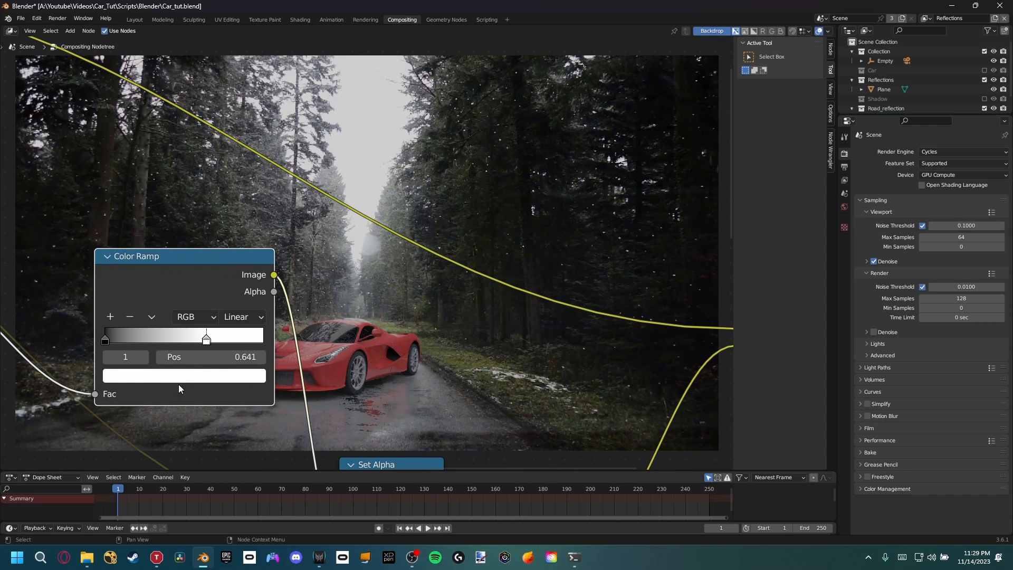
{"action": "left_click", "coordinate": [209, 376]}
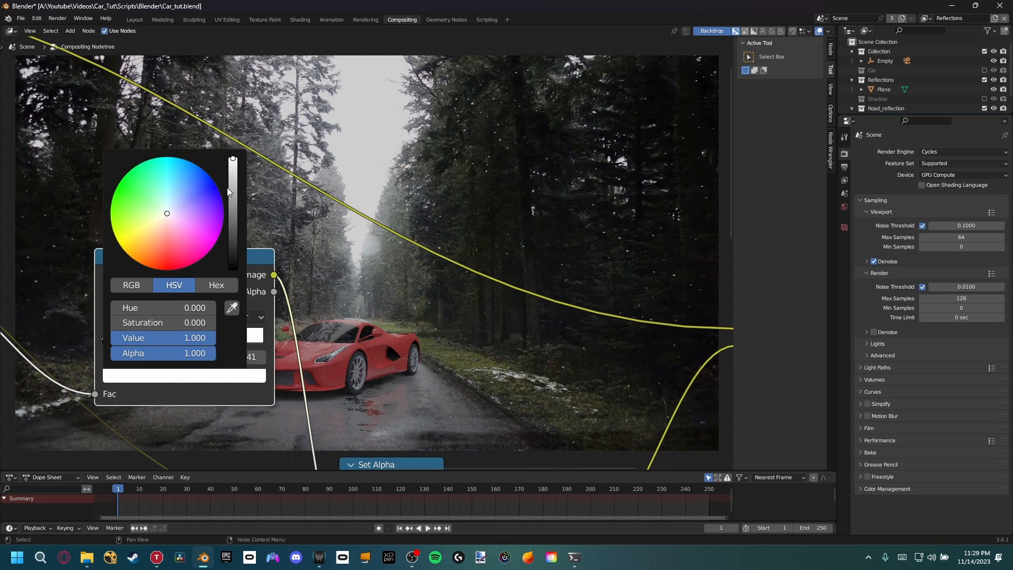
{"action": "left_click", "coordinate": [231, 163]}
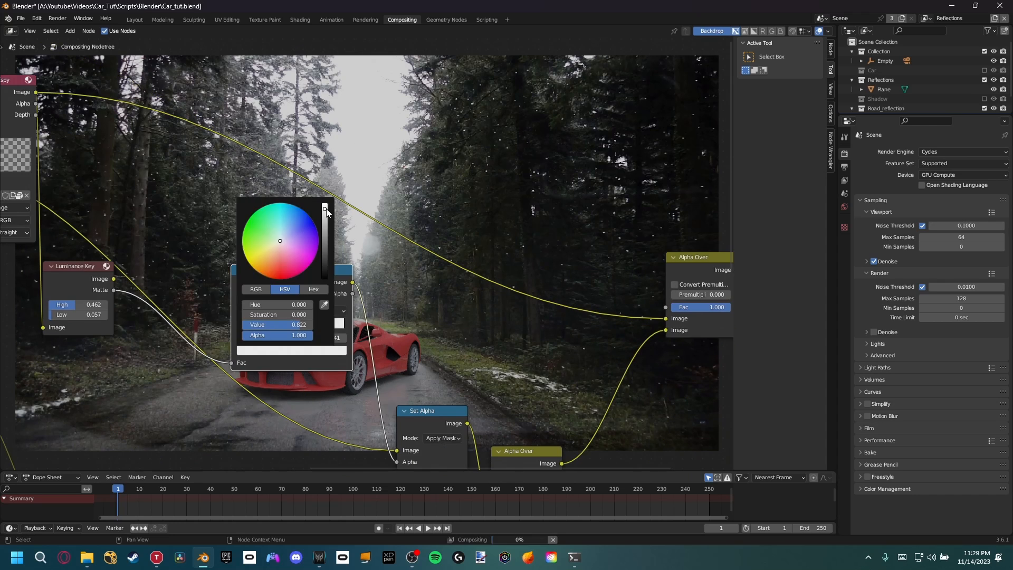
{"action": "middle_click_drag", "start_coordinate": [524, 354], "coordinate": [417, 402]}
{"action": "scroll", "coordinate": [348, 420], "scroll_direction": "down", "scroll_amount": 2}
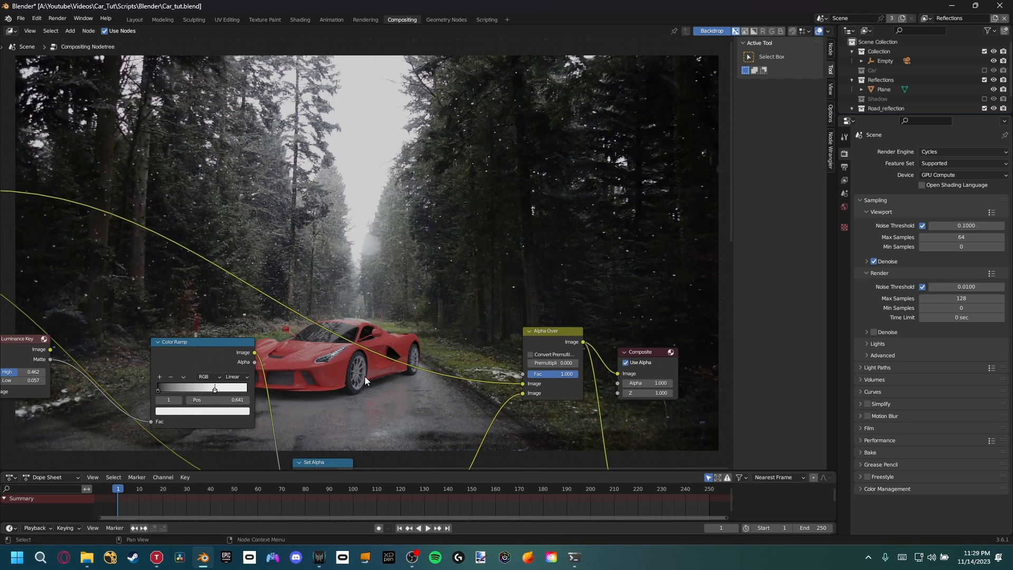
{"action": "scroll", "coordinate": [352, 416], "scroll_direction": "down", "scroll_amount": 1}
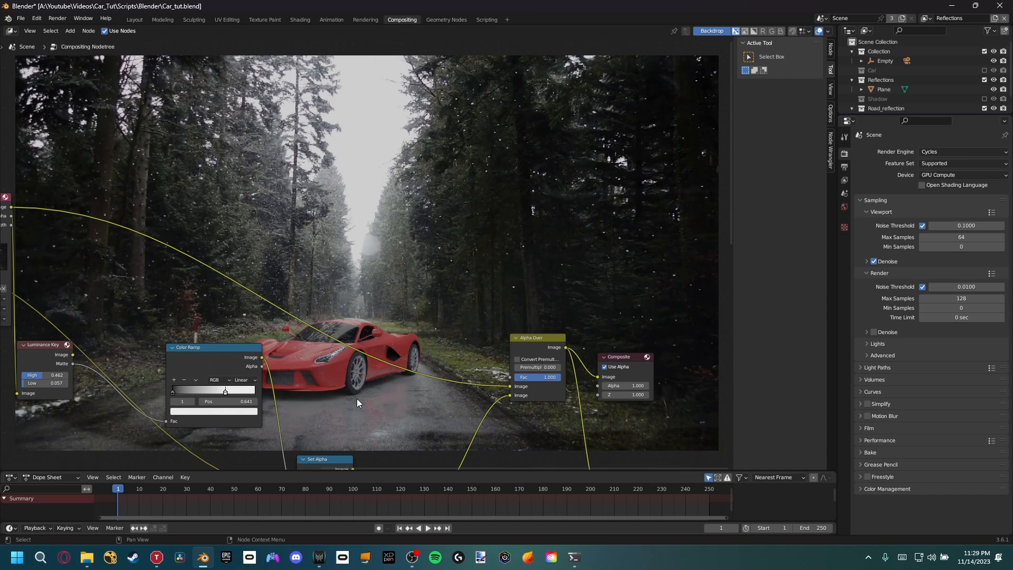
{"action": "middle_click_drag", "start_coordinate": [337, 380], "coordinate": [478, 246]}
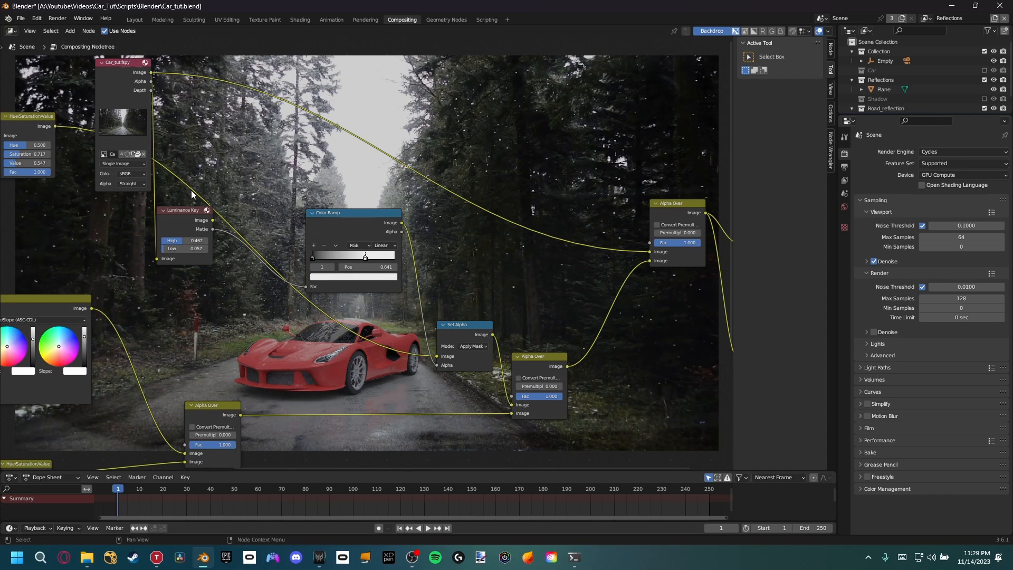
Step: Move the forest road image node slightly further above the Luminance Key node and save the project
{"action": "middle_click_drag", "start_coordinate": [175, 194], "coordinate": [216, 245]}
{"action": "left_click_drag", "start_coordinate": [157, 146], "coordinate": [150, 114]}
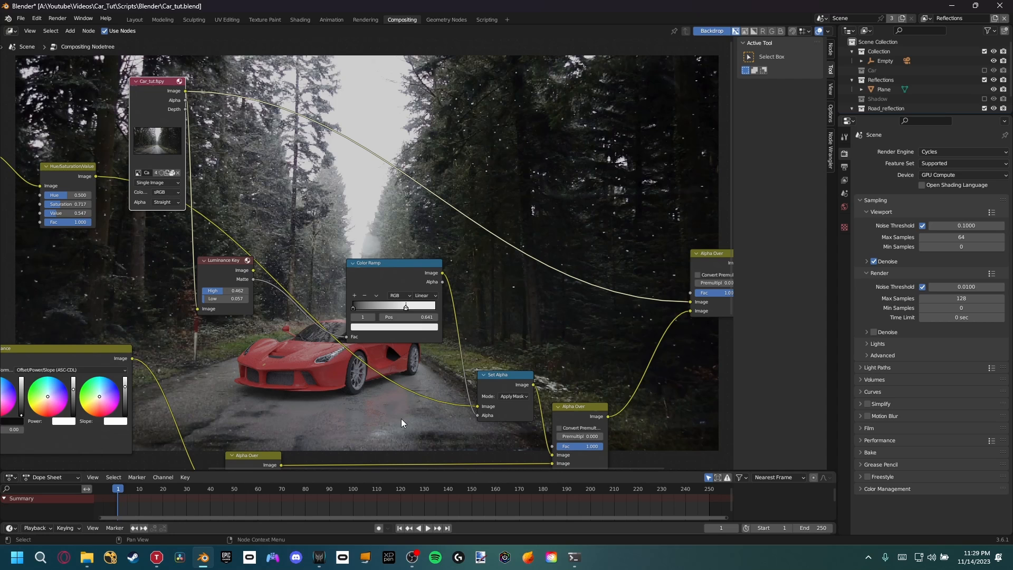
{"action": "key", "text": "ctrl"}
{"action": "key", "text": "ctrl+s"}
Step: Unmute the Set Alpha node so the reflection is masked again, and save the project
{"action": "scroll", "coordinate": [377, 388], "scroll_direction": "down", "scroll_amount": 1}
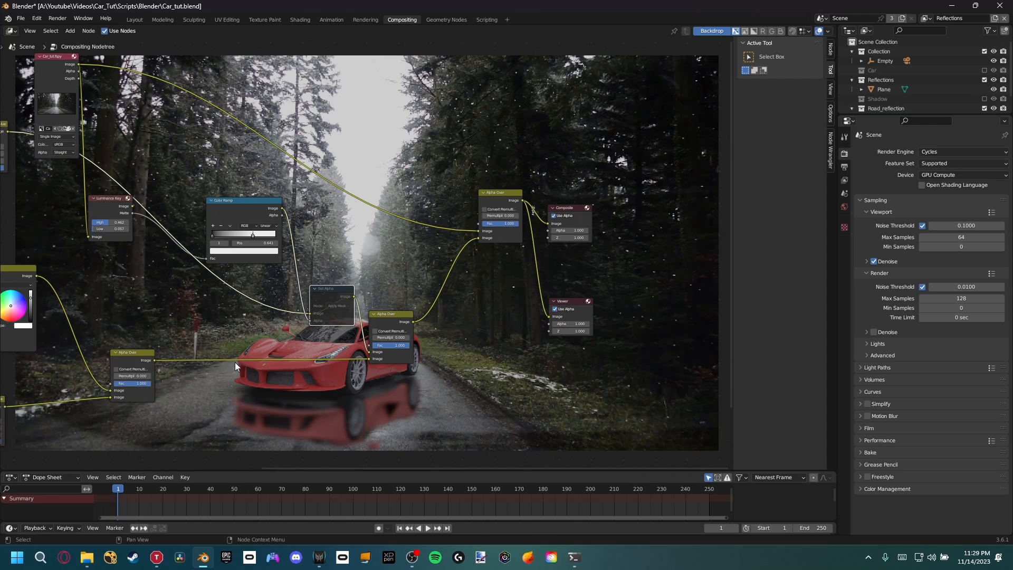
{"action": "key", "text": "m"}
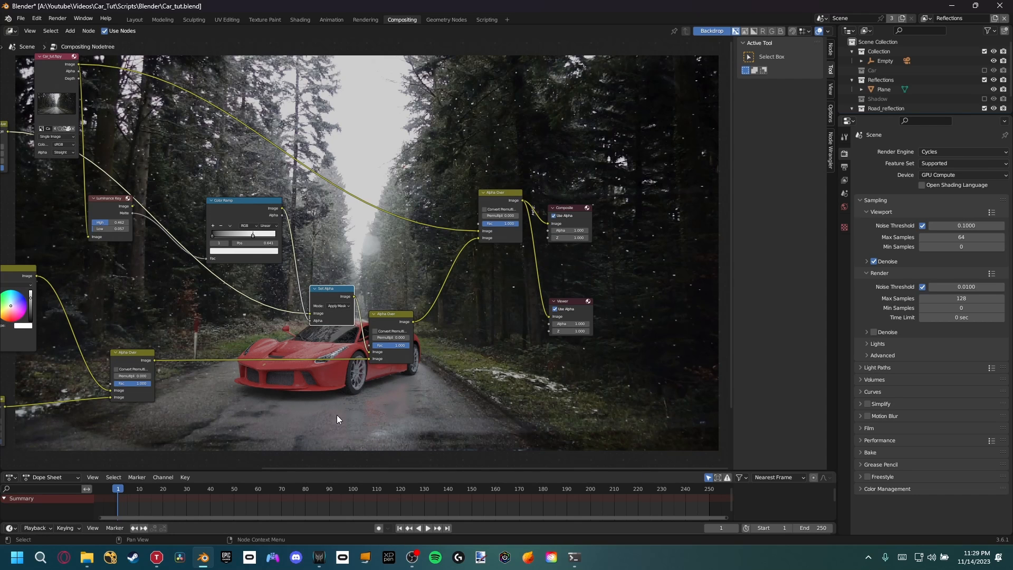
{"action": "middle_click_drag", "start_coordinate": [384, 408], "coordinate": [428, 395]}
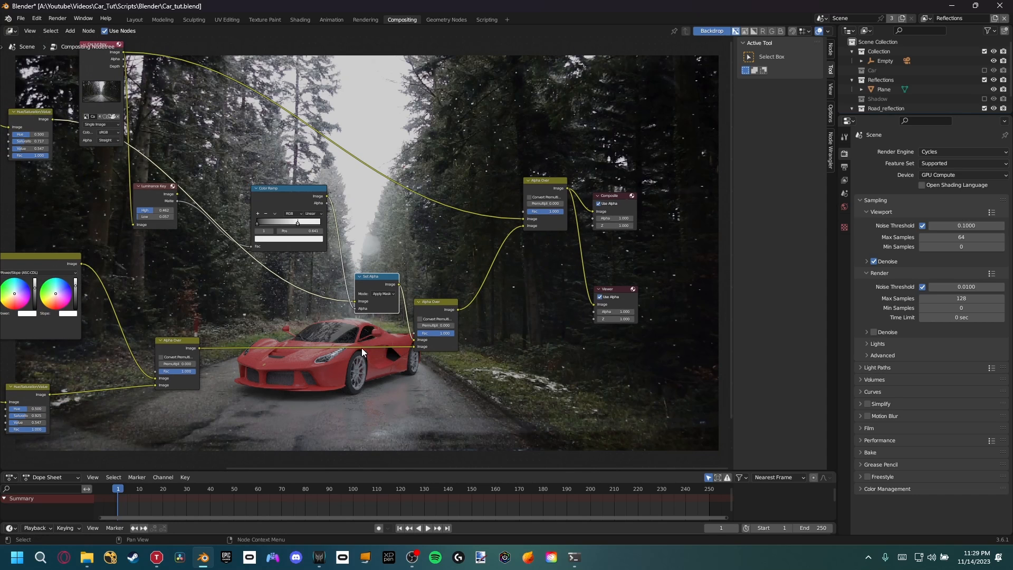
{"action": "key", "text": "ctrl"}
{"action": "key", "text": "ctrl+s"}
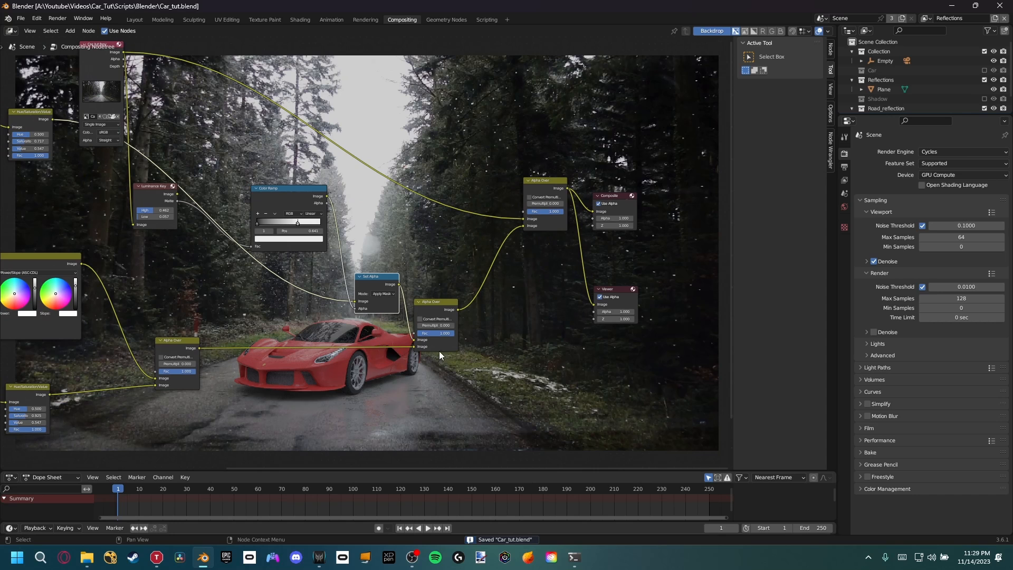
Step: Hide the node editor's sidebar to give the whole compositing node tree more room
{"action": "scroll", "coordinate": [456, 357], "scroll_direction": "down", "scroll_amount": 3}
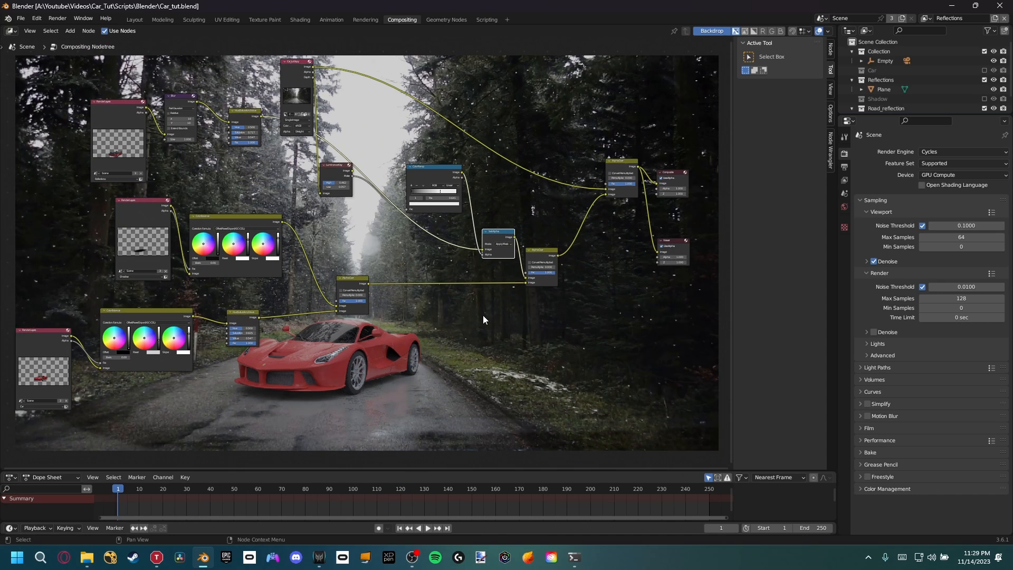
{"action": "scroll", "coordinate": [474, 346], "scroll_direction": "up", "scroll_amount": 1}
{"action": "scroll", "coordinate": [436, 323], "scroll_direction": "down", "scroll_amount": 1}
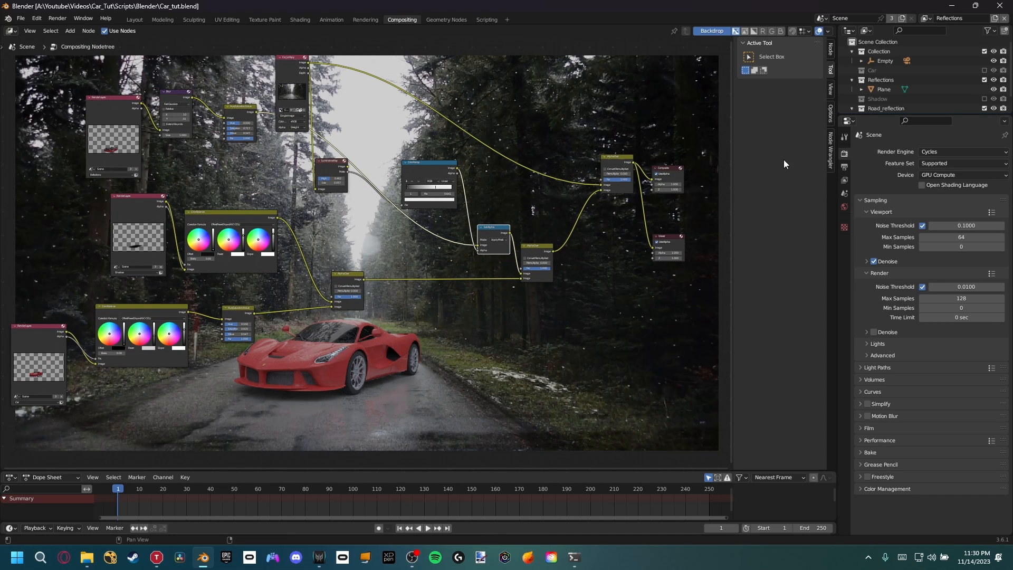
{"action": "key", "text": "n"}
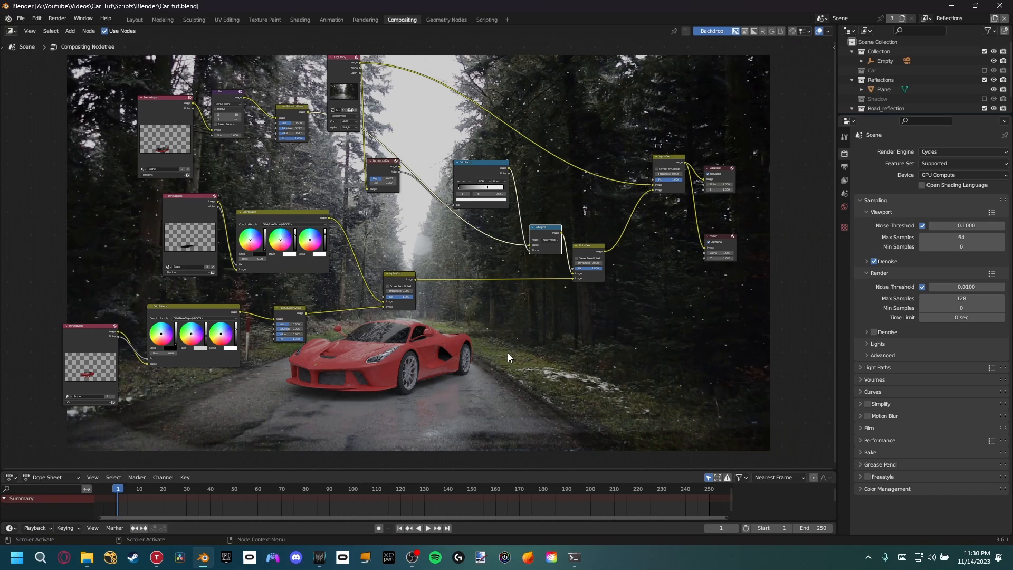
{"action": "scroll", "coordinate": [508, 358], "scroll_direction": "up", "scroll_amount": 1}
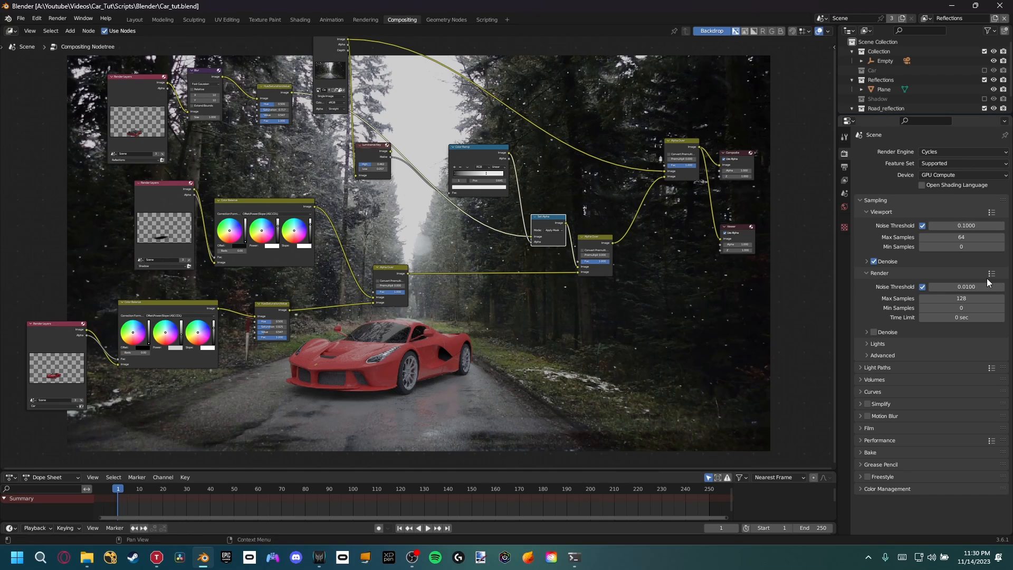
Step: Set the scene's color management View Transform to Standard
{"action": "left_click", "coordinate": [863, 488]}
{"action": "scroll", "coordinate": [892, 463], "scroll_direction": "down", "scroll_amount": 2}
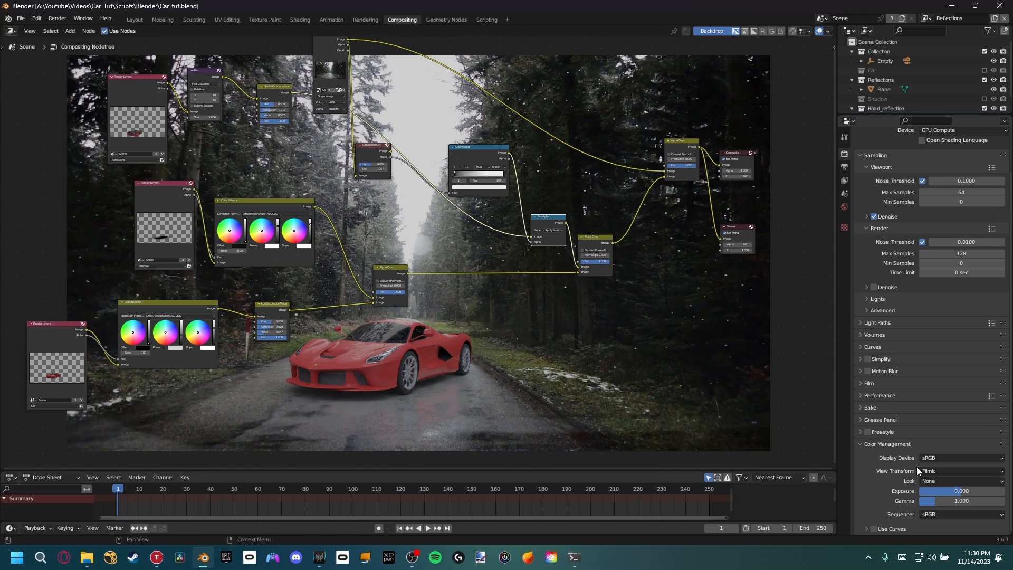
{"action": "left_click", "coordinate": [930, 473]}
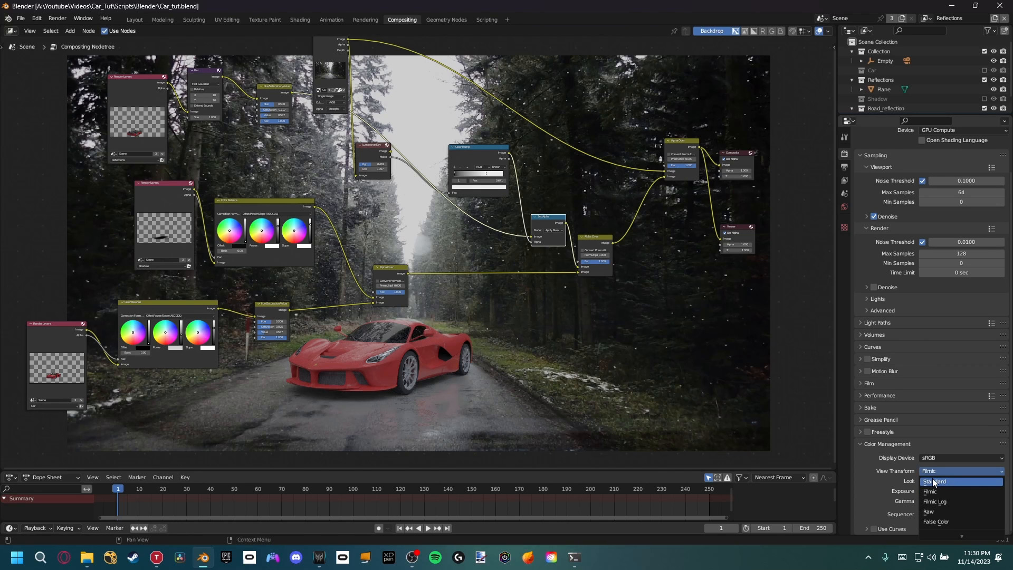
{"action": "left_click", "coordinate": [932, 481]}
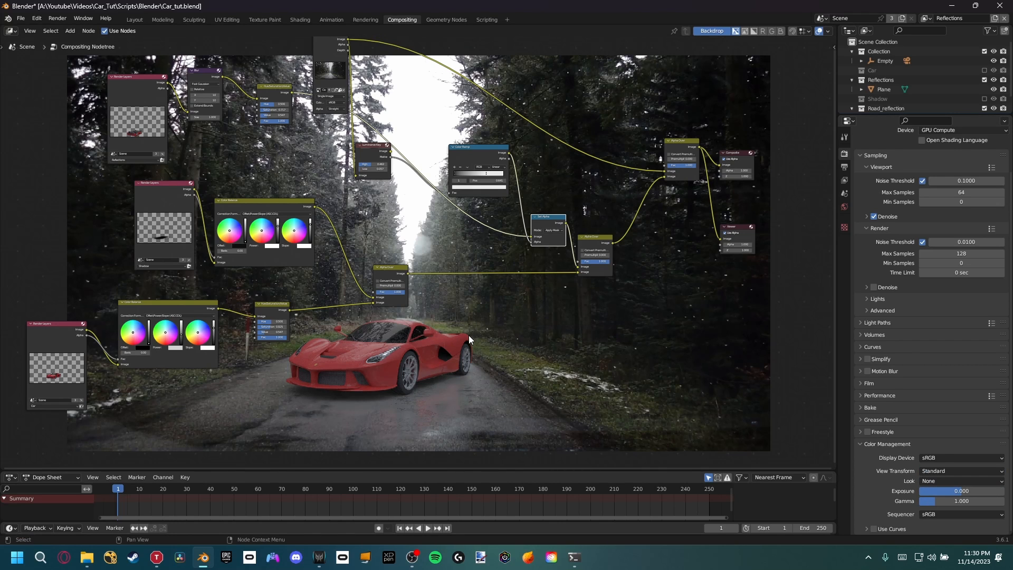
{"action": "middle_click_drag", "start_coordinate": [483, 337], "coordinate": [435, 335]}
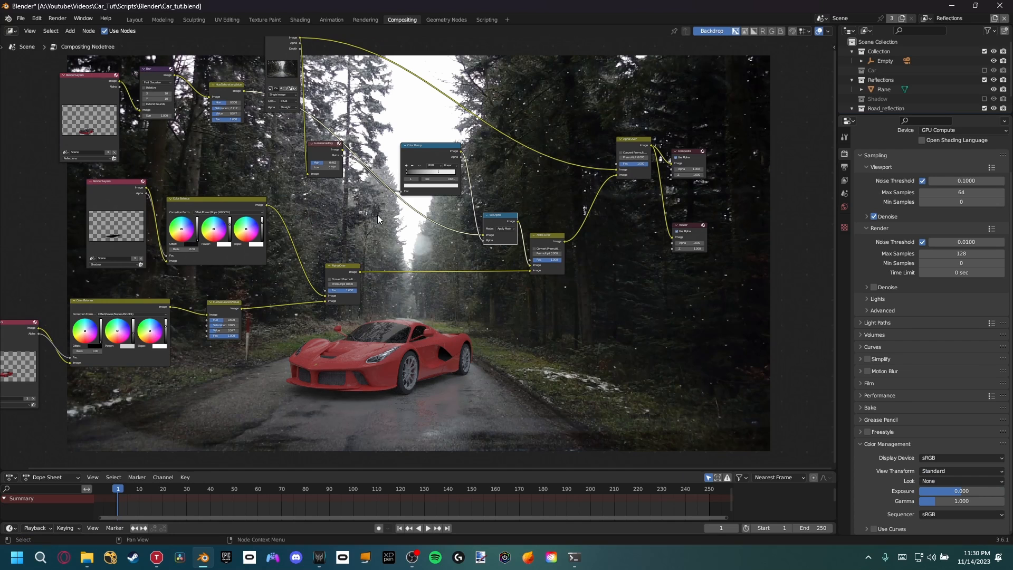
{"action": "middle_click_drag", "start_coordinate": [367, 222], "coordinate": [400, 240]}
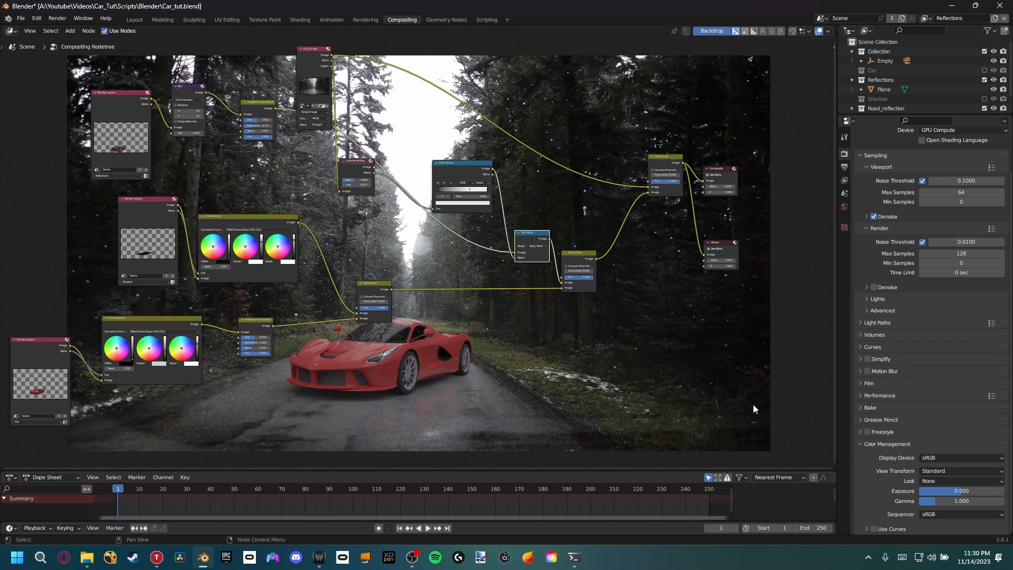
Step: Save the project and render the final composite image
{"action": "middle_click_drag", "start_coordinate": [610, 319], "coordinate": [497, 317]}
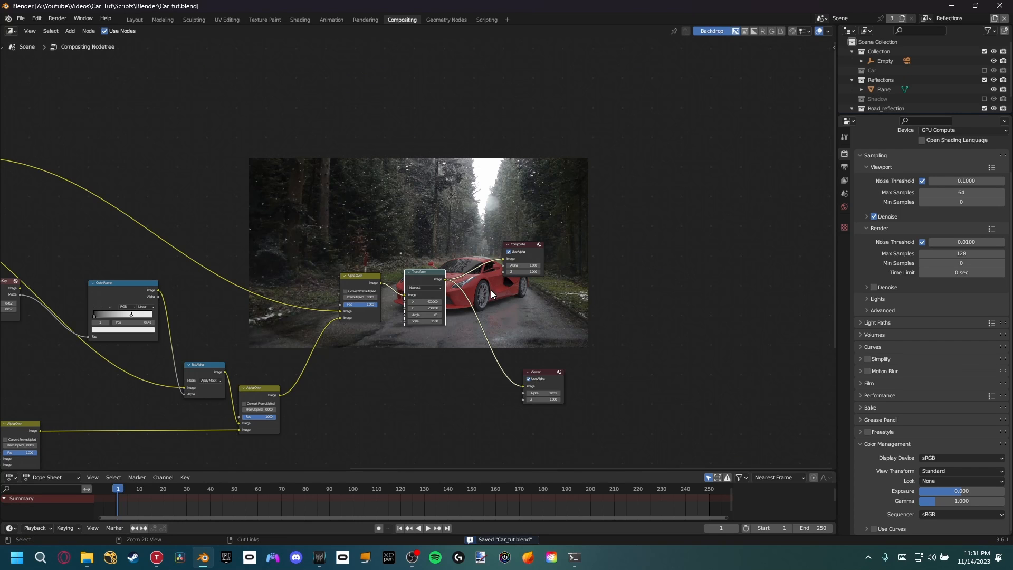
{"action": "key", "text": "ctrl+s"}
{"action": "left_click", "coordinate": [58, 18]}
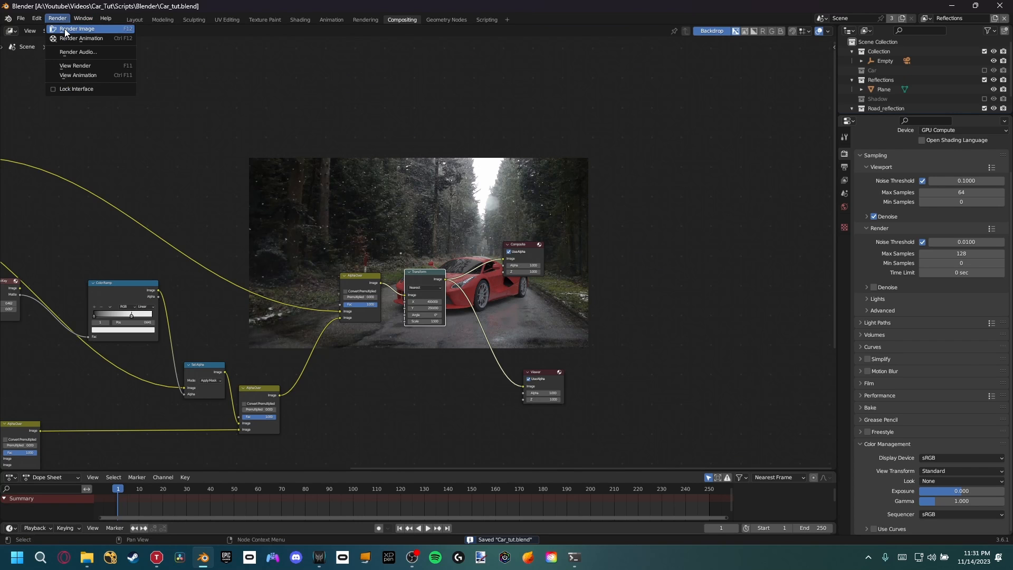
{"action": "left_click", "coordinate": [63, 28]}
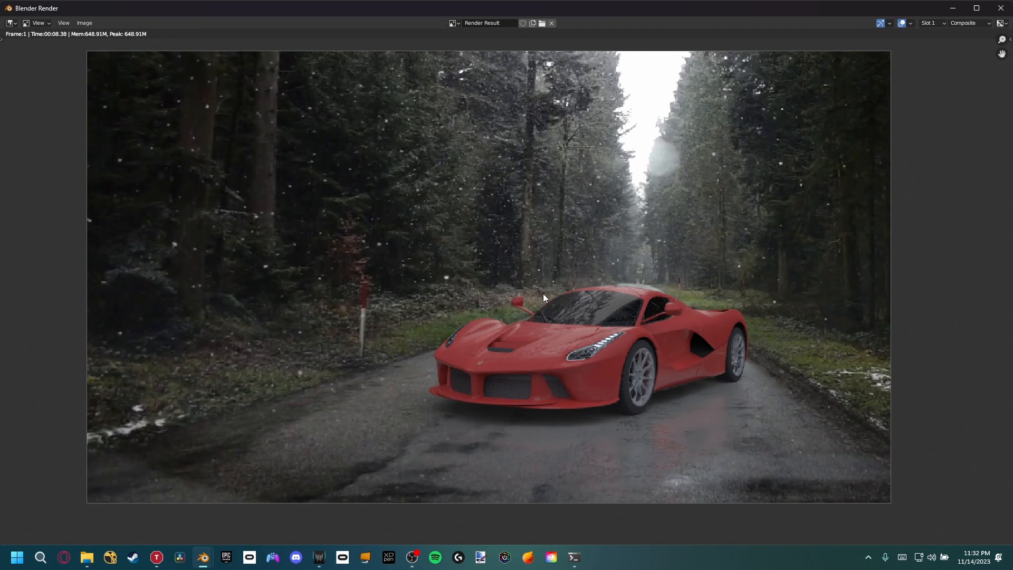
{"action": "scroll", "coordinate": [542, 294], "scroll_direction": "down", "scroll_amount": 1}
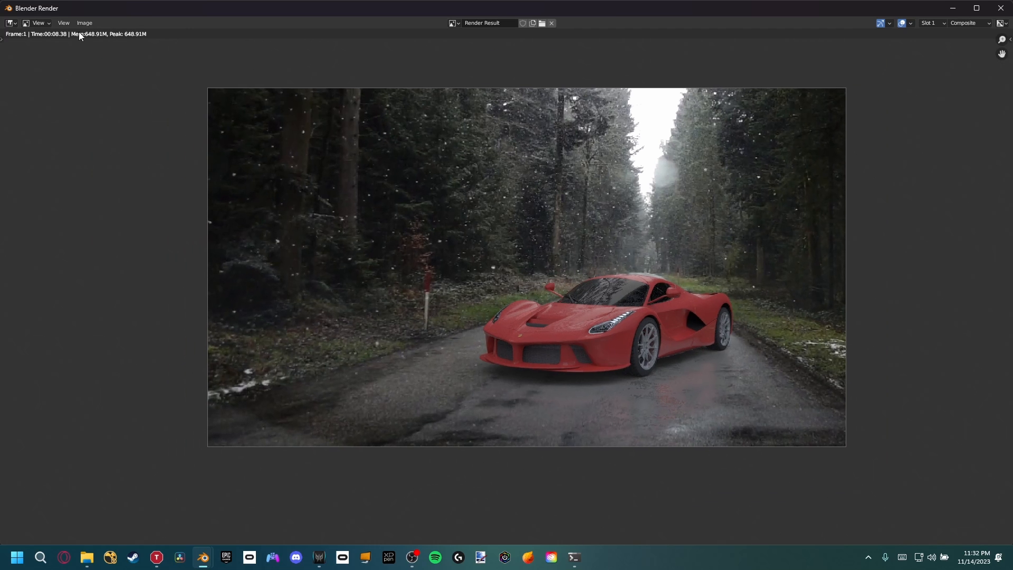
Step: Start saving the rendered image as a PNG with RGB color and 0% compression
{"action": "left_click", "coordinate": [84, 22]}
{"action": "left_click", "coordinate": [116, 122]}
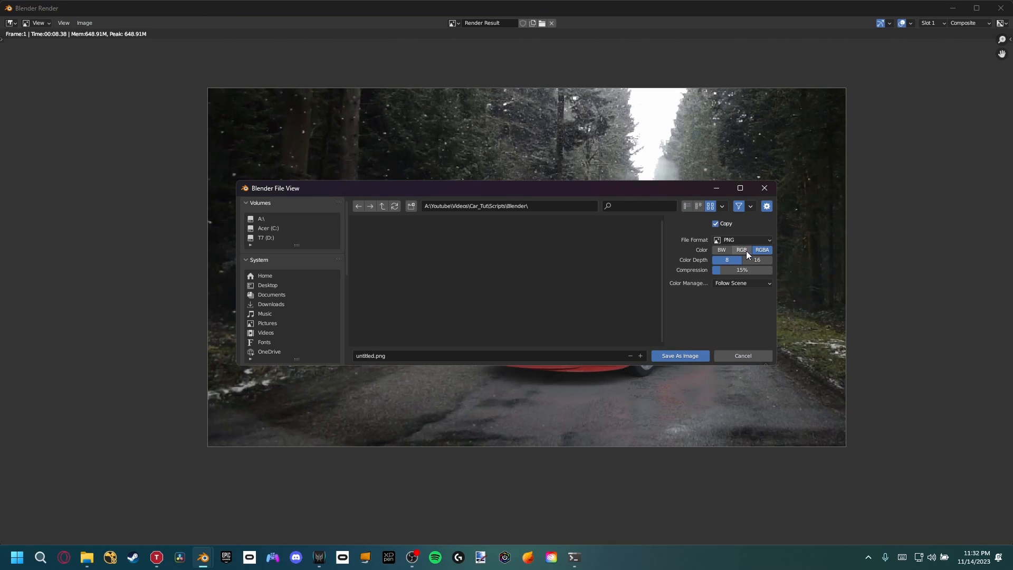
{"action": "left_click_drag", "start_coordinate": [753, 269], "coordinate": [736, 269]}
Step: Save the render as Car_Final in the Car_Tut project's Renders folder
{"action": "double_click", "coordinate": [383, 206]}
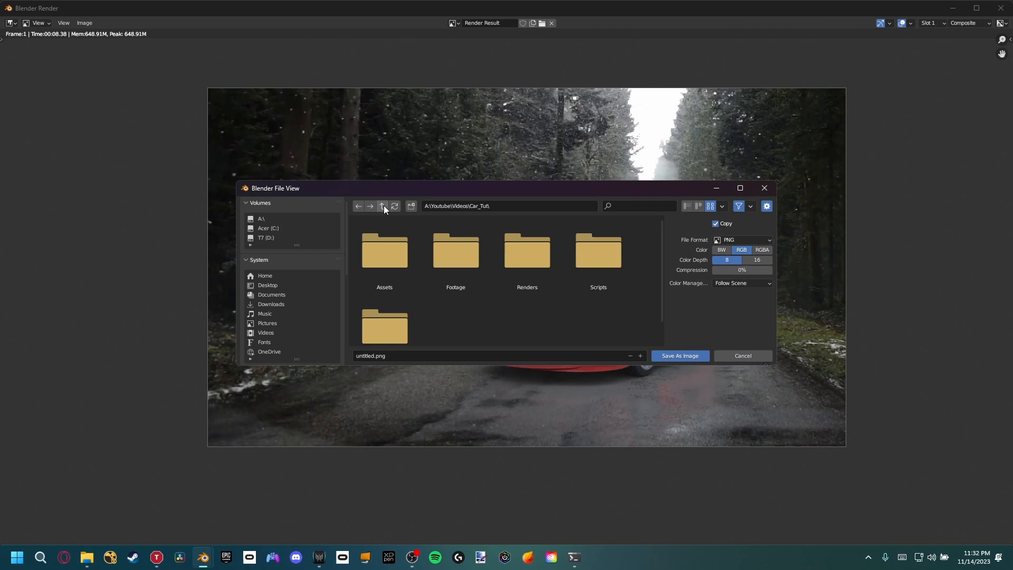
{"action": "double_click", "coordinate": [526, 246]}
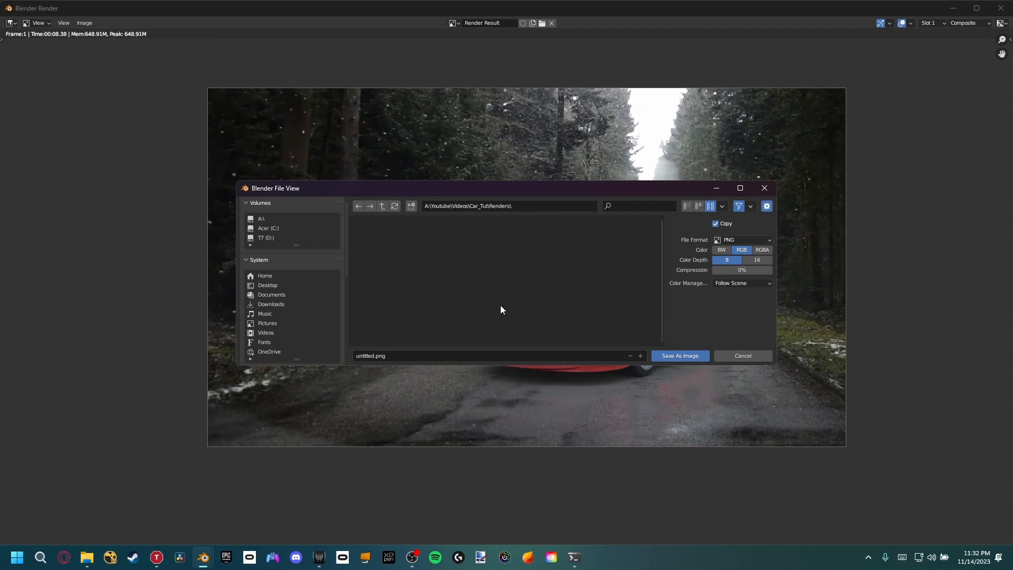
{"action": "left_click", "coordinate": [426, 355]}
{"action": "type", "text": "Car_Final"}
{"action": "key", "text": "Return"}
{"action": "left_click", "coordinate": [679, 356]}
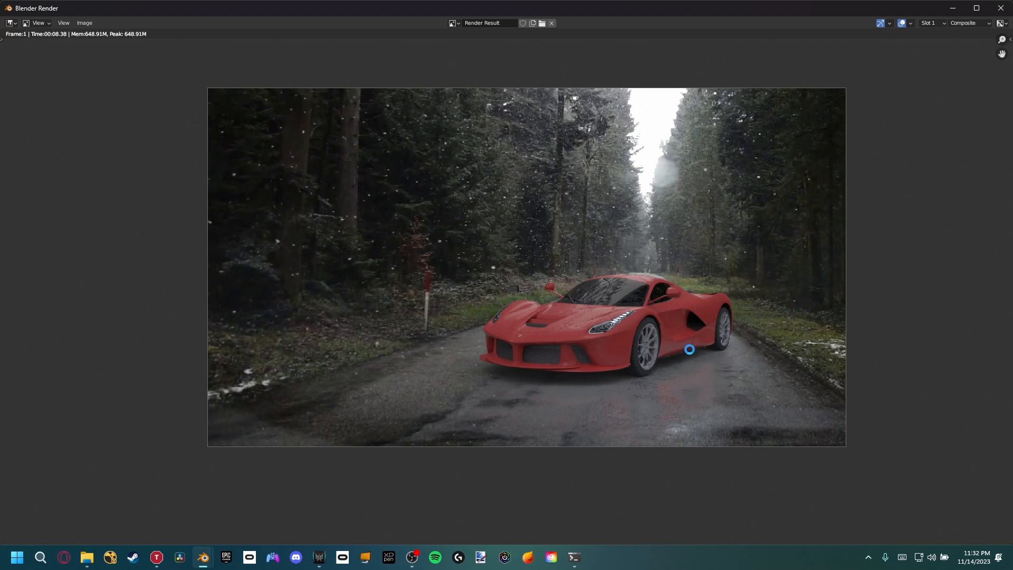
{"action": "scroll", "coordinate": [693, 352], "scroll_direction": "down", "scroll_amount": 1}
{"action": "scroll", "coordinate": [585, 372], "scroll_direction": "up", "scroll_amount": 1}
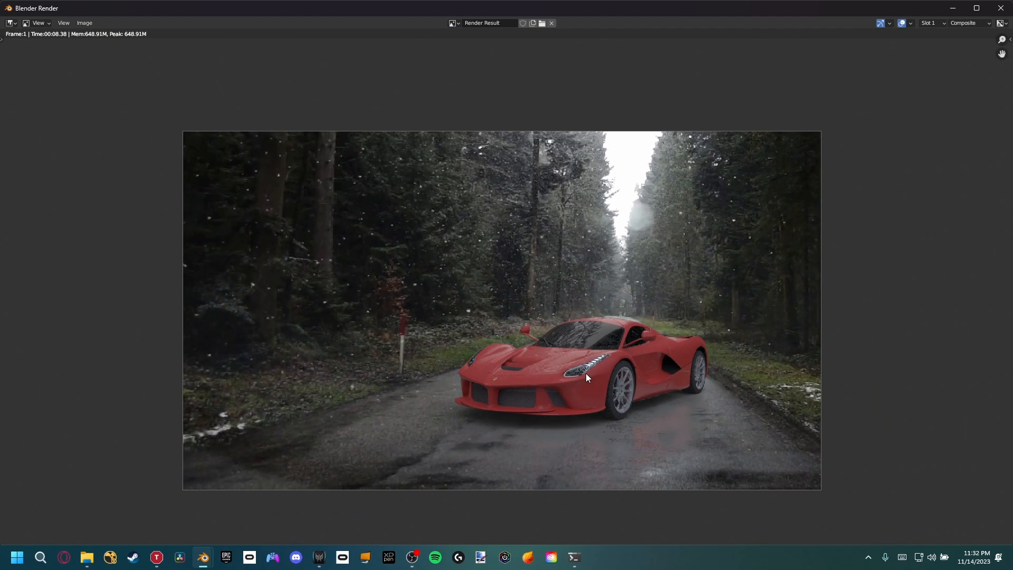